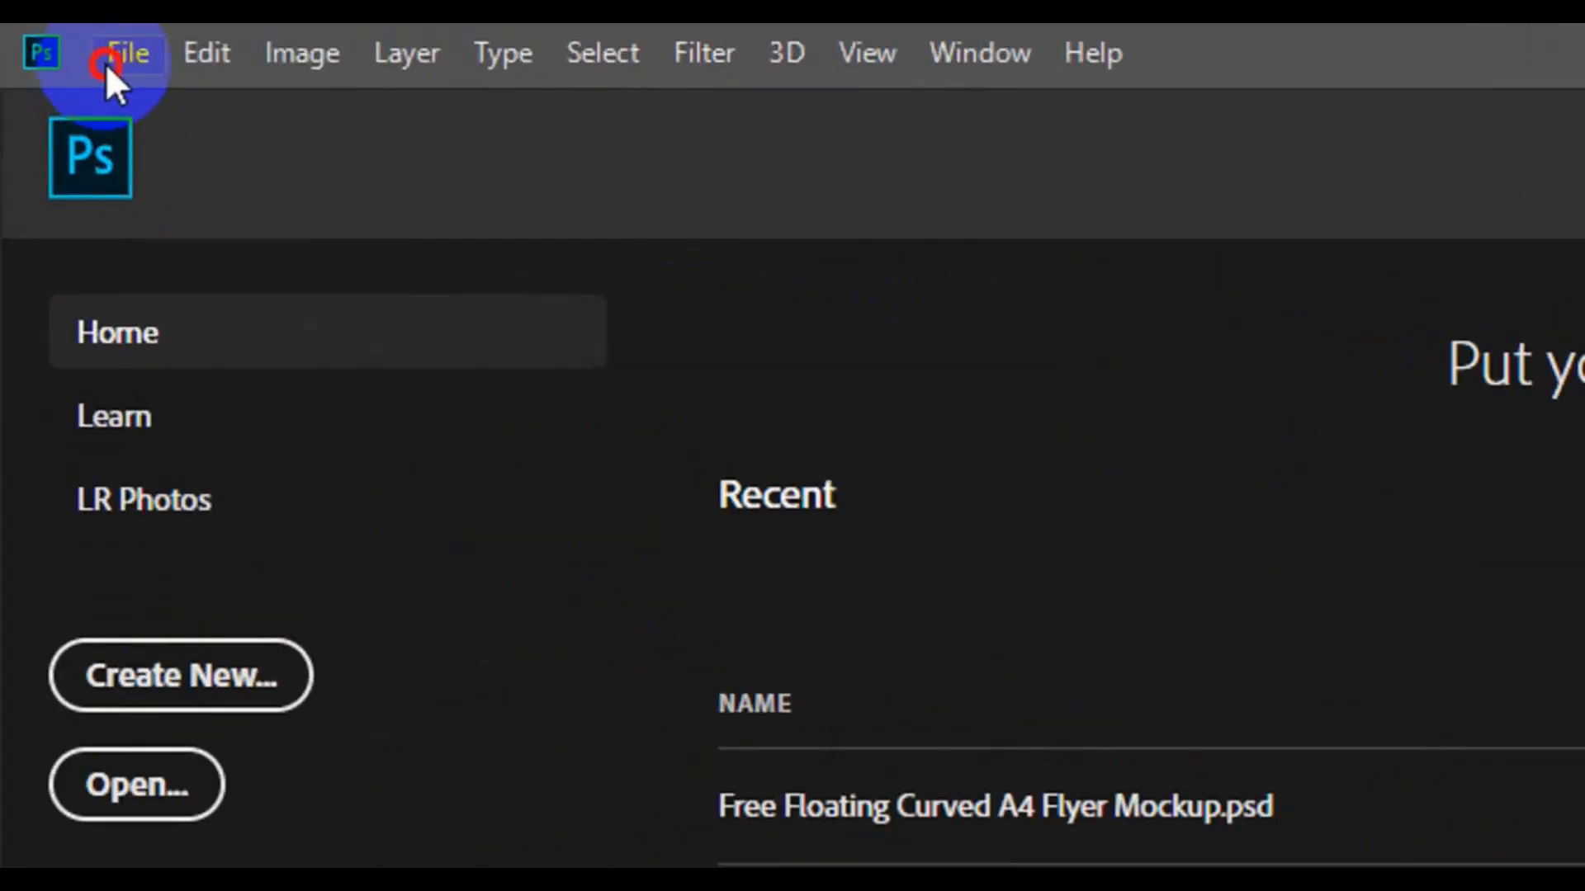
Step: Start a new document and name it "Business Flyer"
{"action": "left_click", "coordinate": [106, 63]}
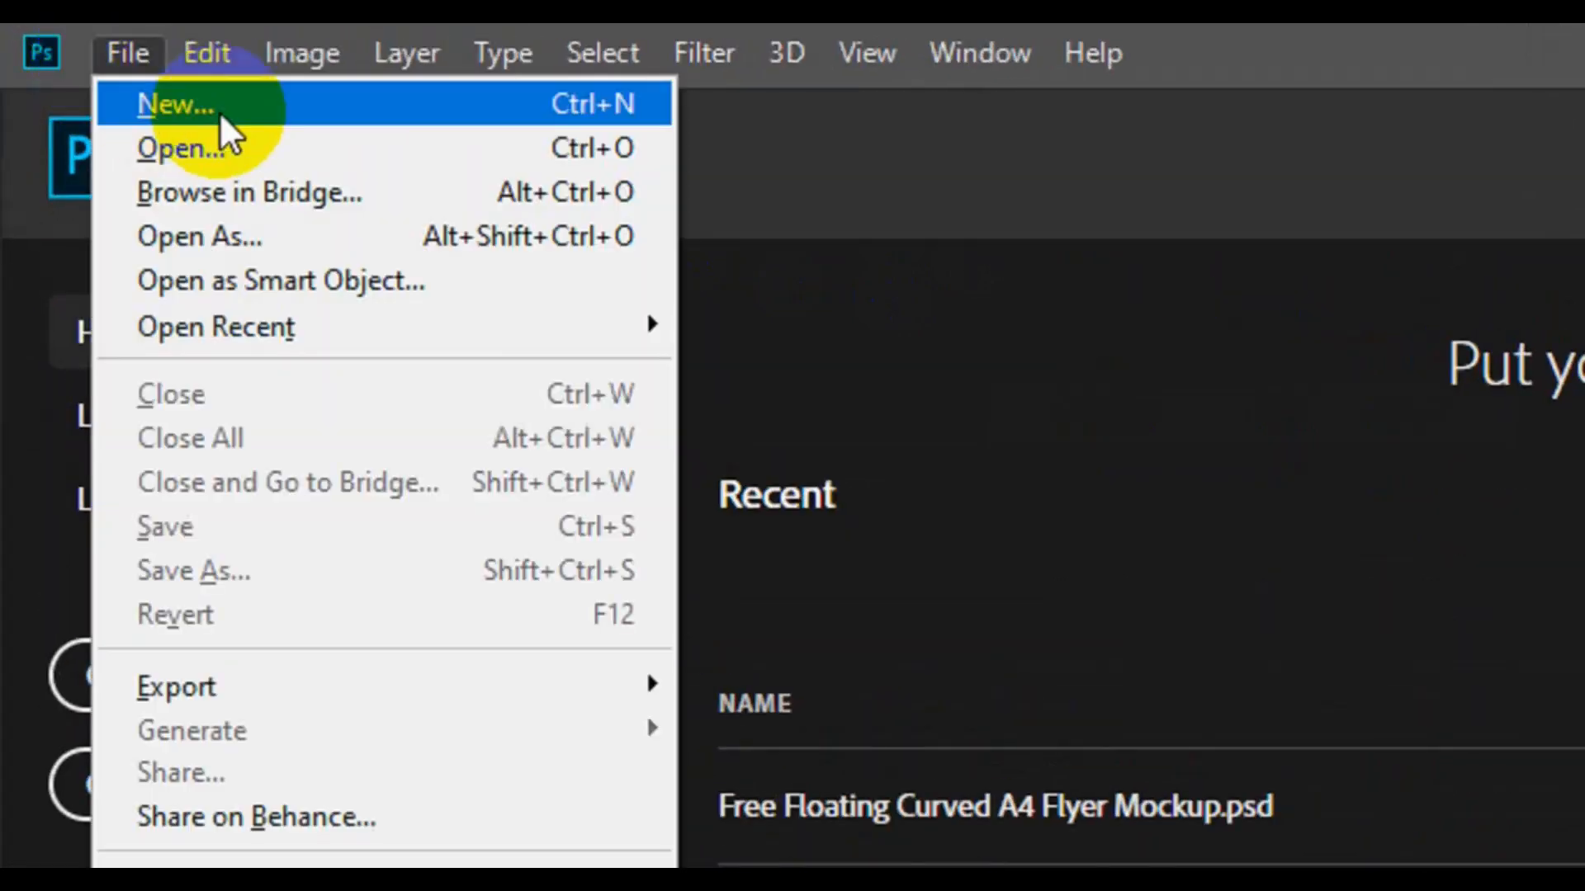
{"action": "left_click", "coordinate": [219, 111]}
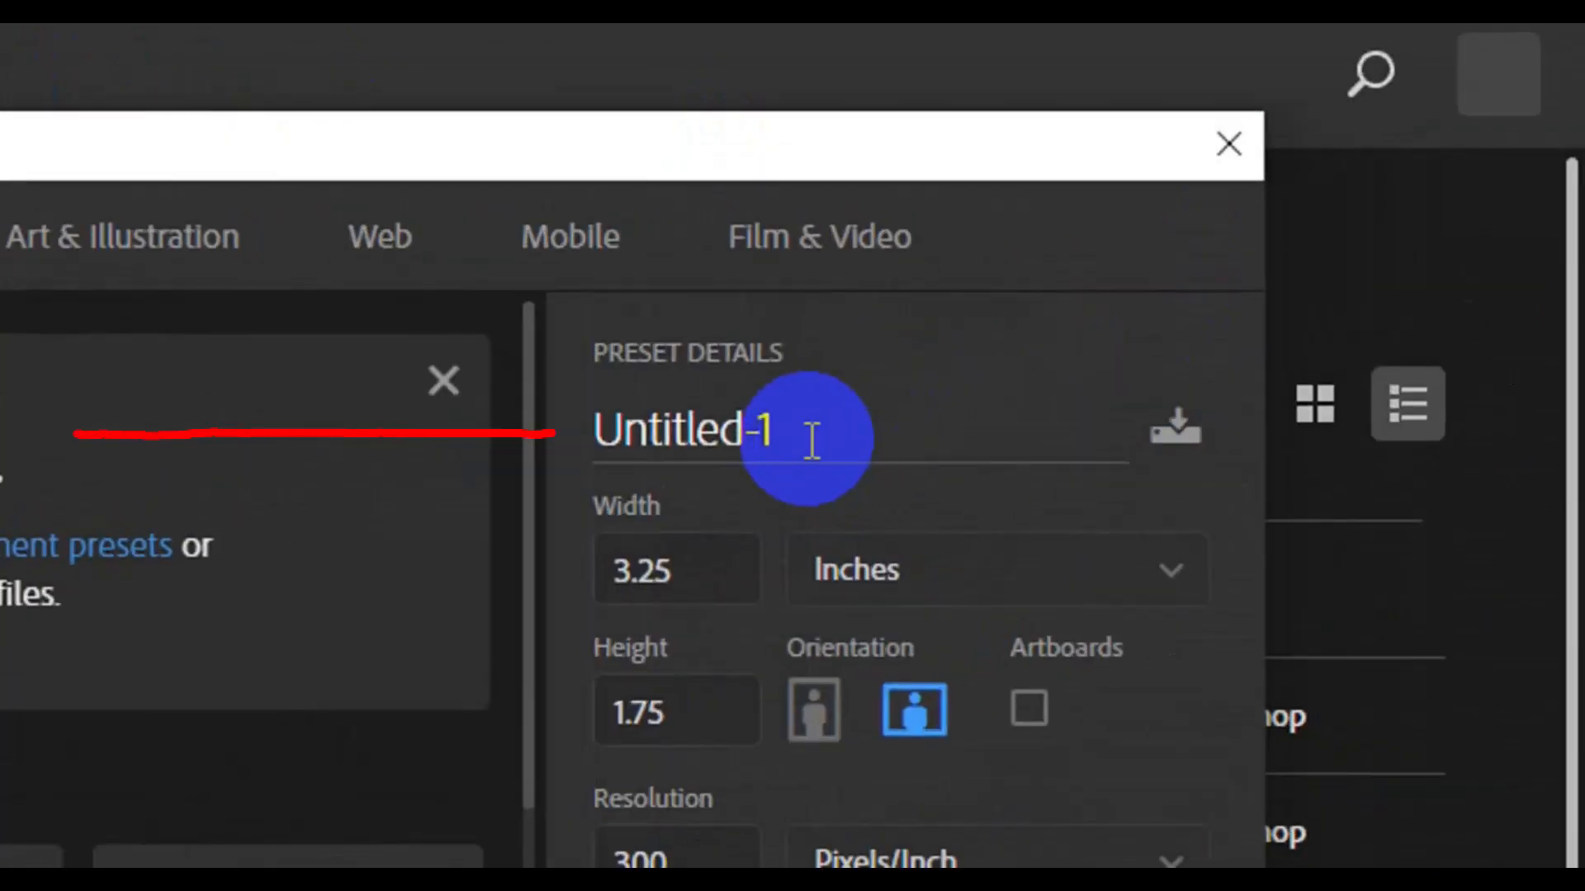
{"action": "double_click", "coordinate": [812, 442]}
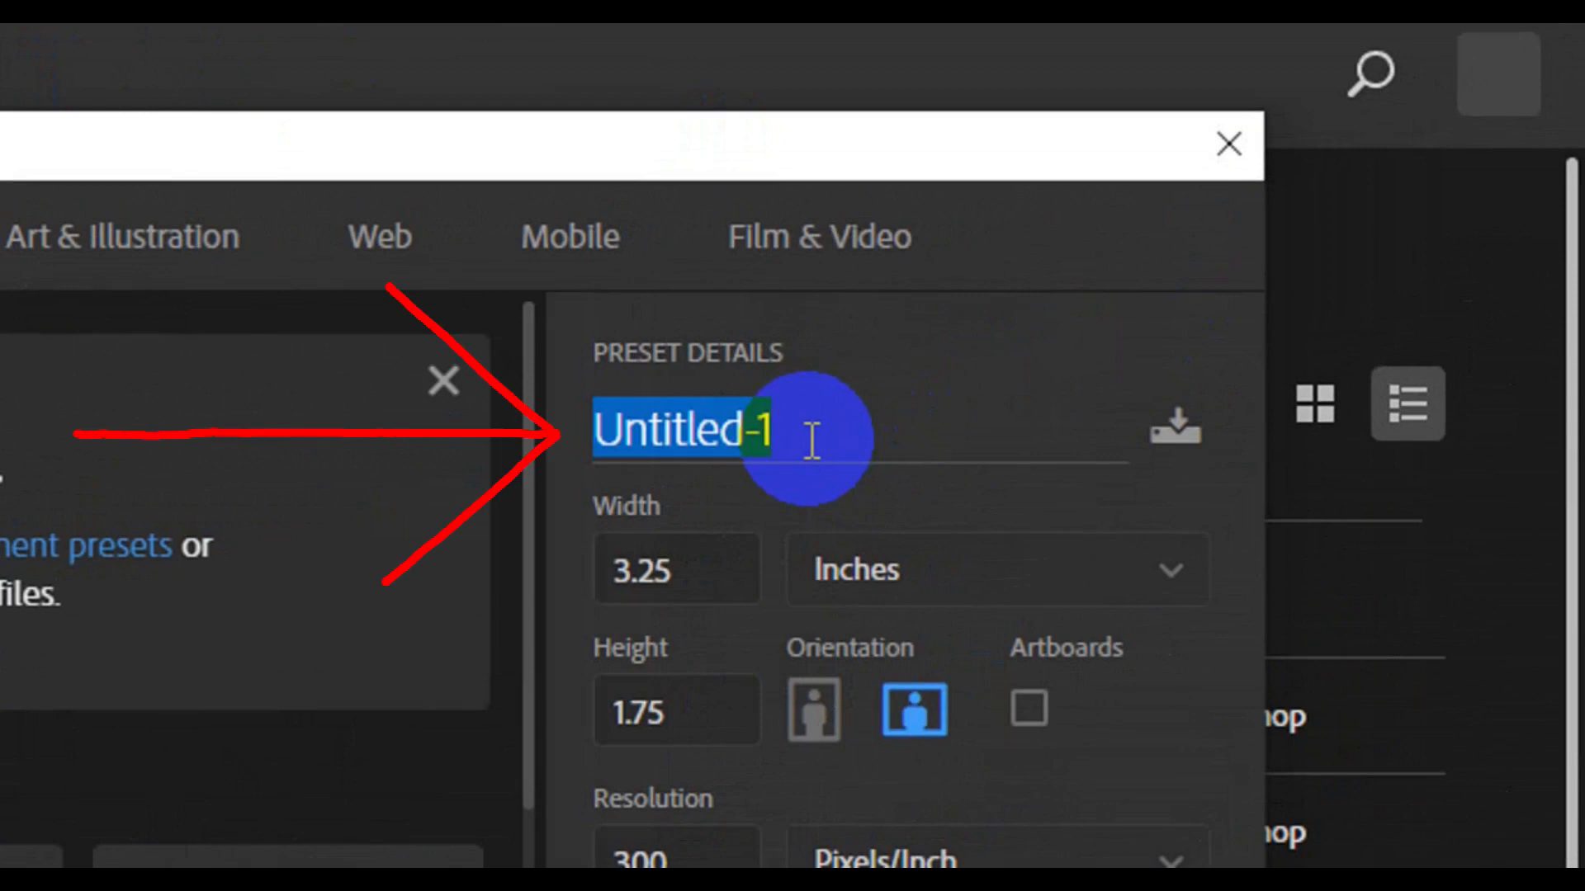
{"action": "key", "text": "BackSpace"}
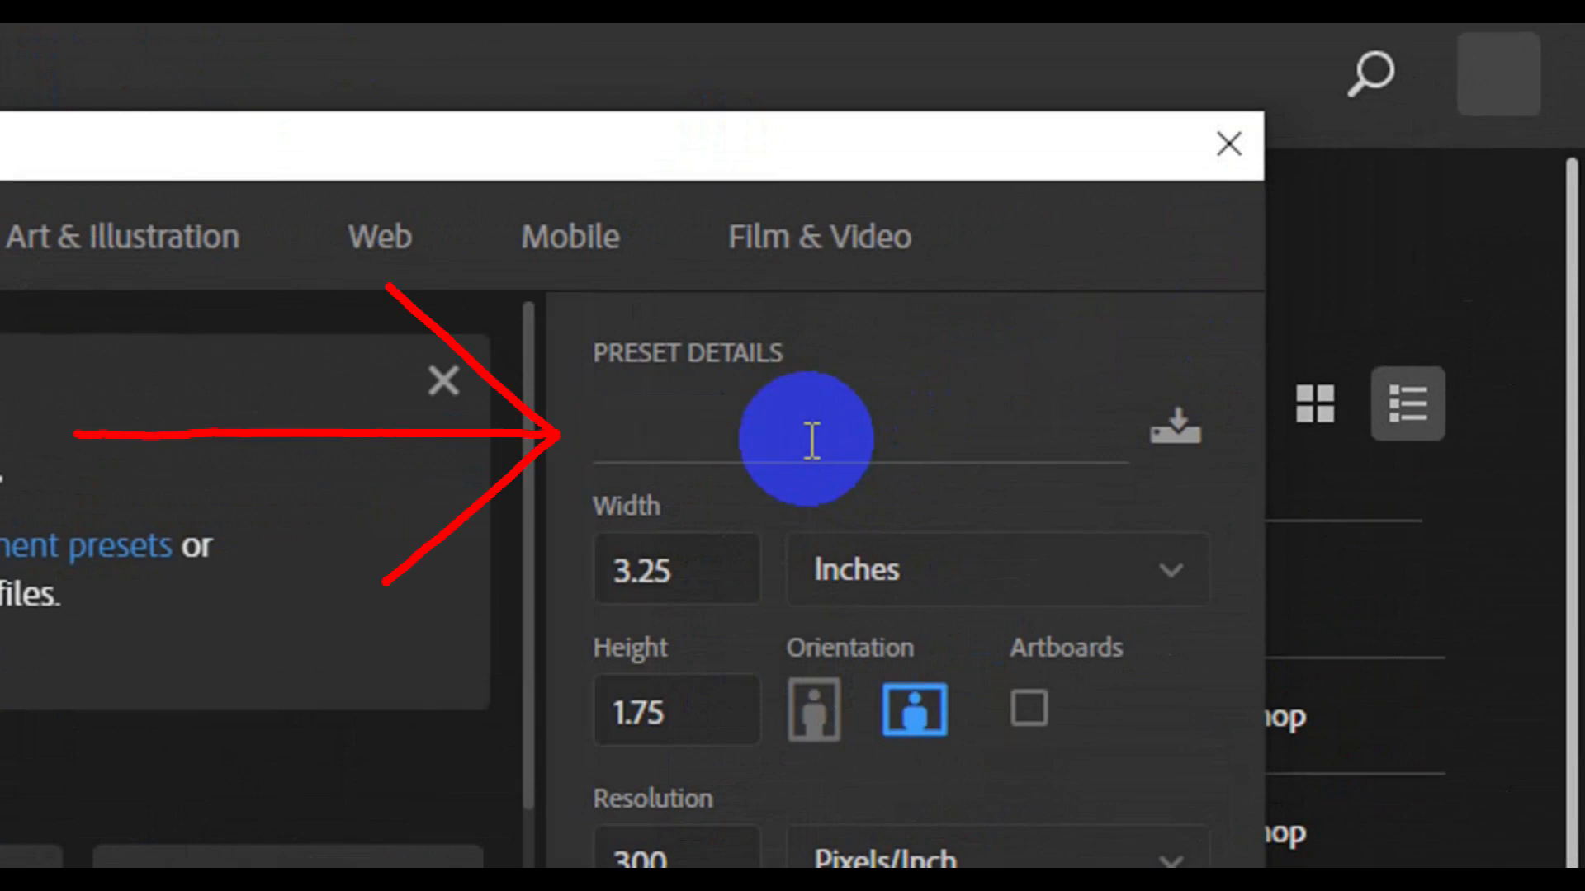
{"action": "type", "text": "Businesss Flyer"}
{"action": "triple_click", "coordinate": [775, 426]}
{"action": "key", "text": "BackSpace"}
{"action": "type", "text": "Business Flyer"}
{"action": "triple_click", "coordinate": [797, 432]}
{"action": "key", "text": "BackSpace"}
{"action": "type", "text": "Business Flyer"}
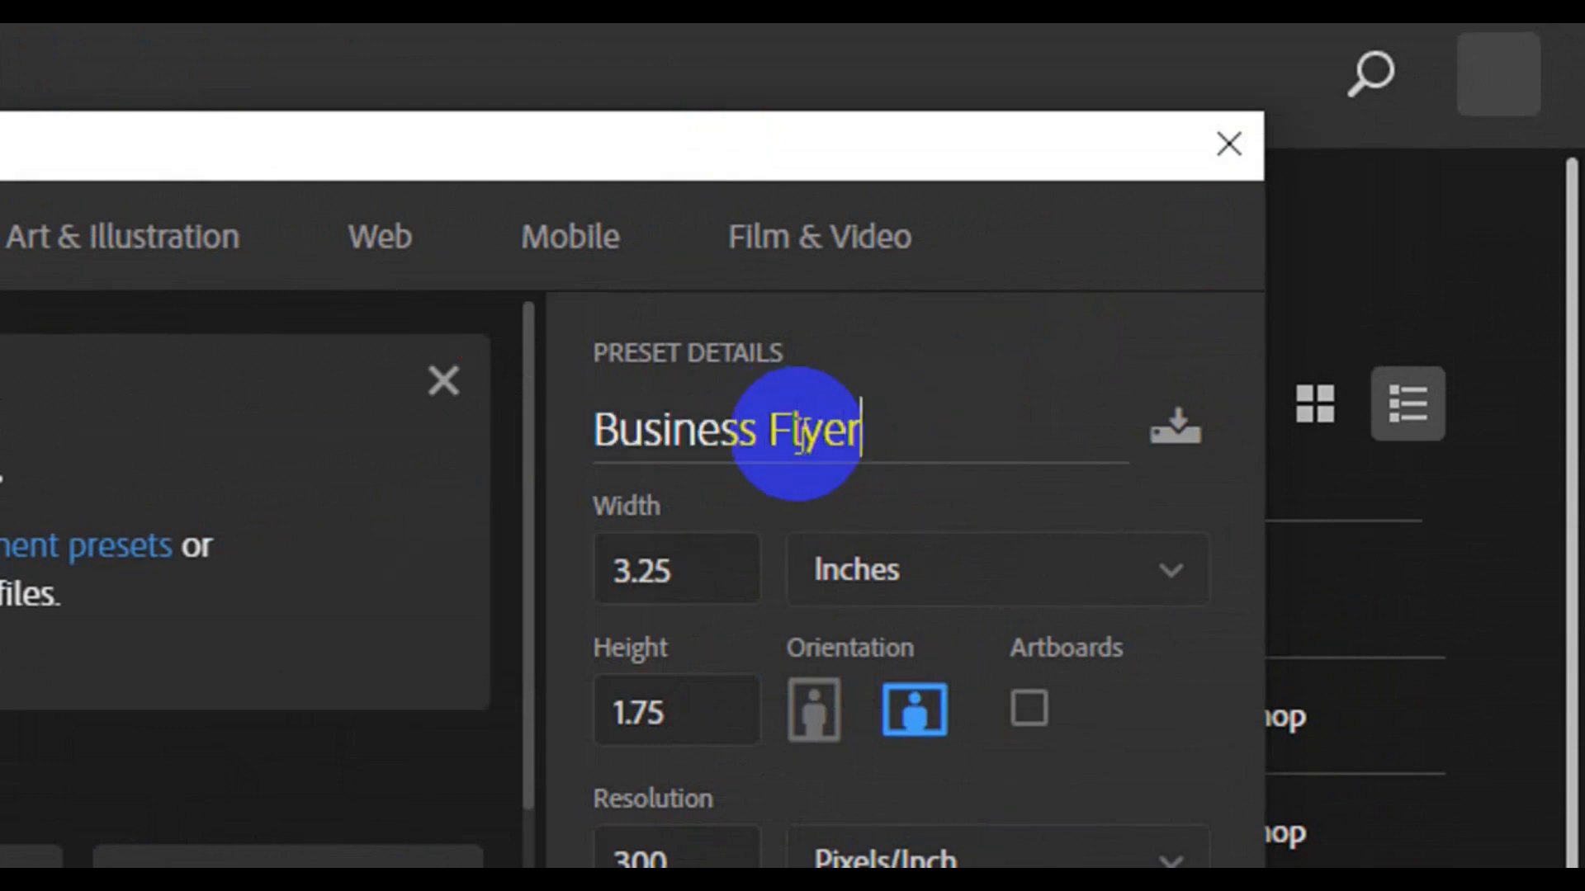
Step: Set the document width to 5.103 inches and height to 7.213 inches, and create it at 300 pixels/inch
{"action": "left_click", "coordinate": [696, 572]}
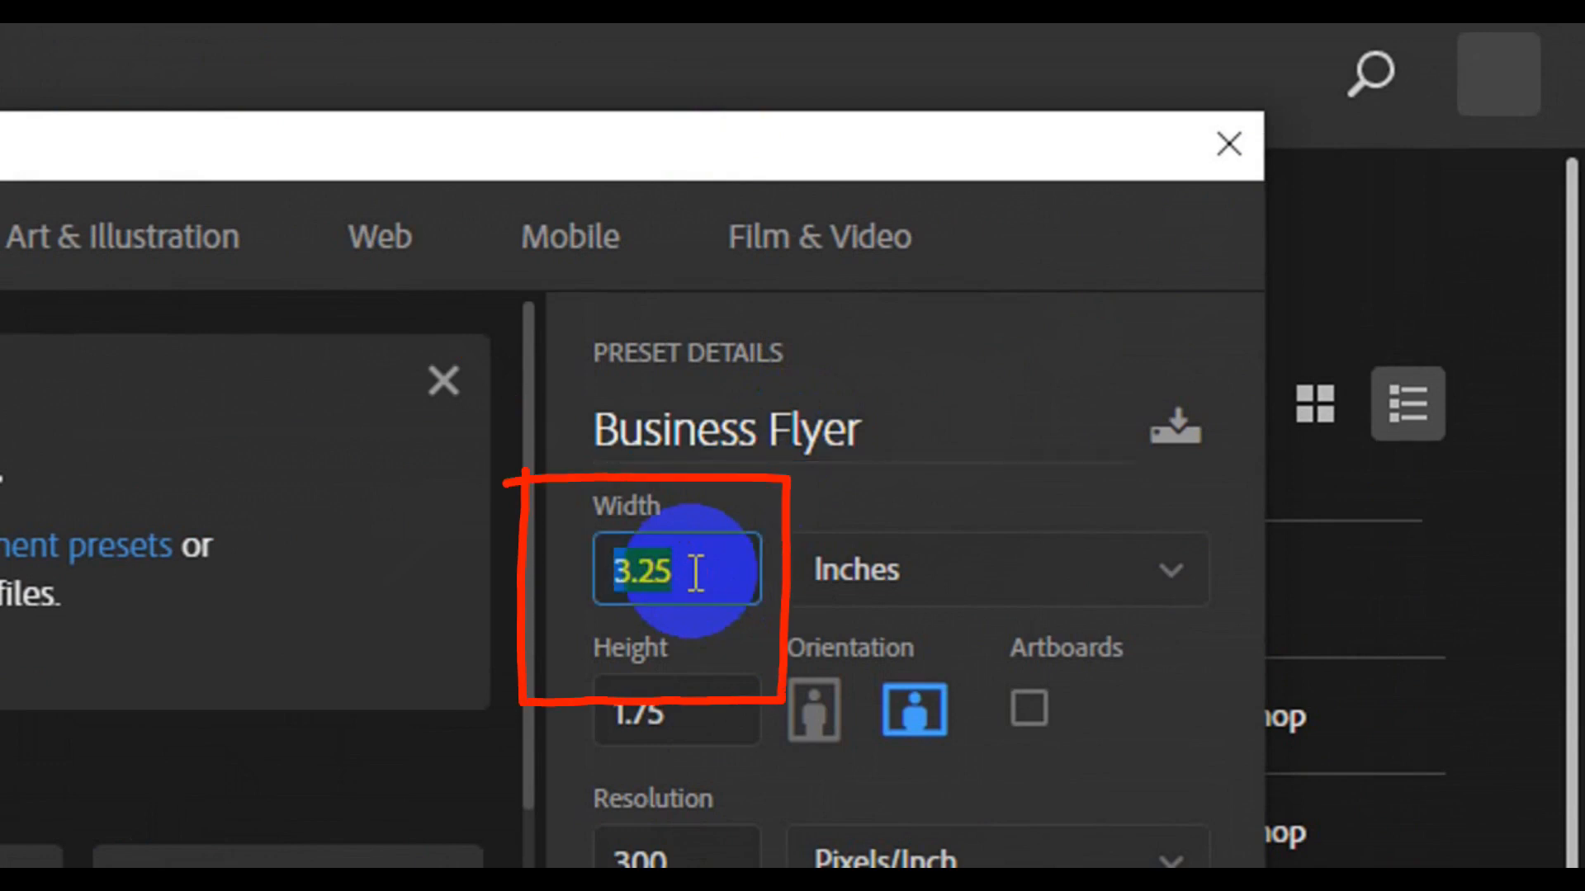
{"action": "key", "text": "BackSpace"}
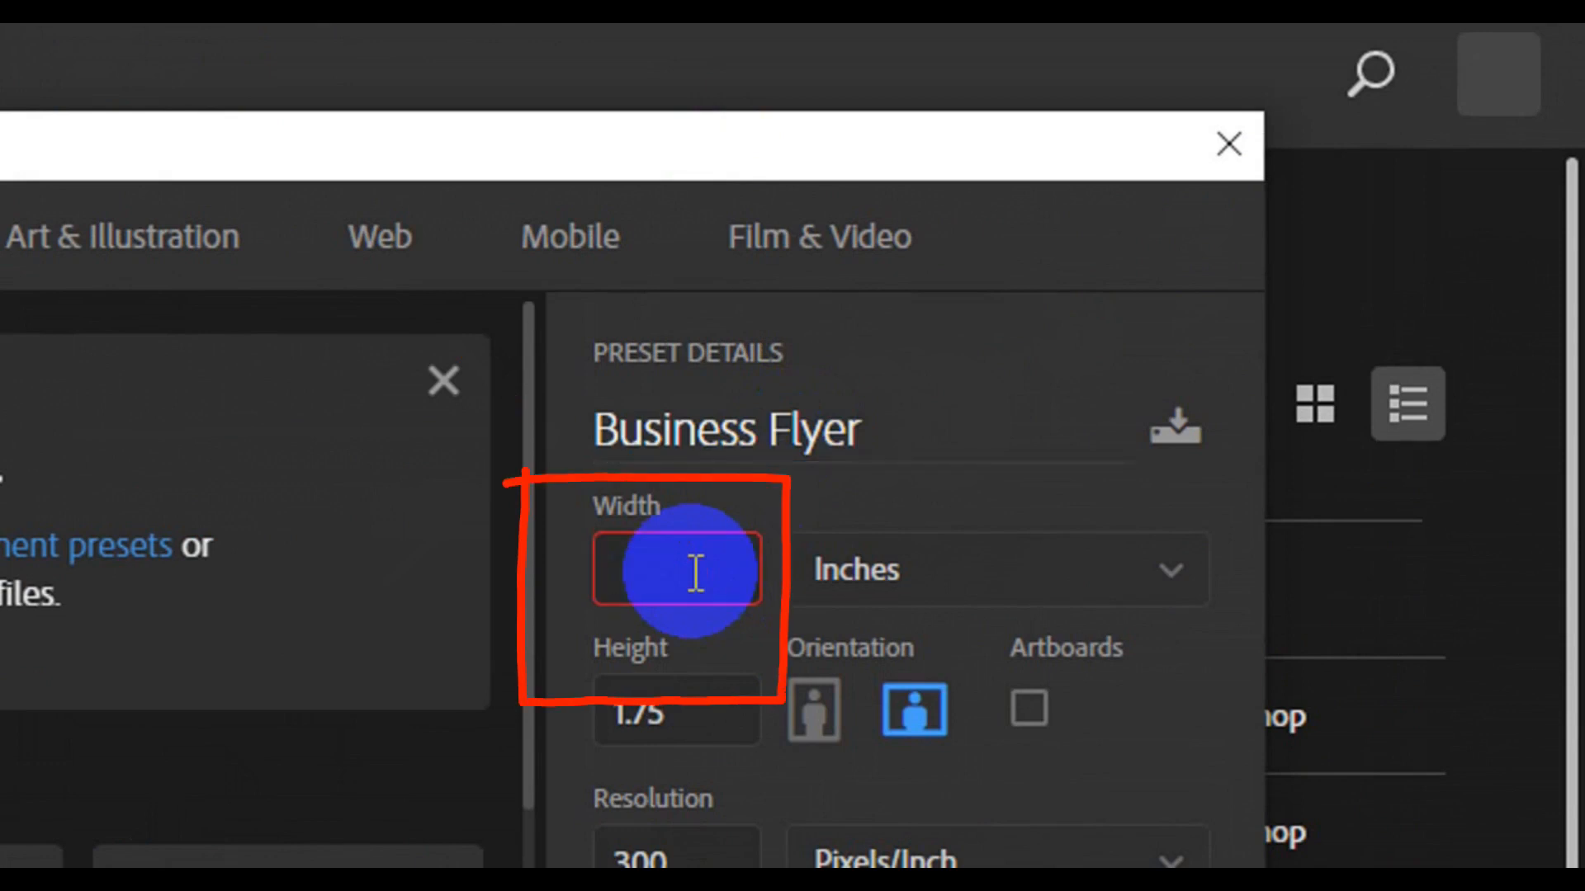
{"action": "type", "text": "5"}
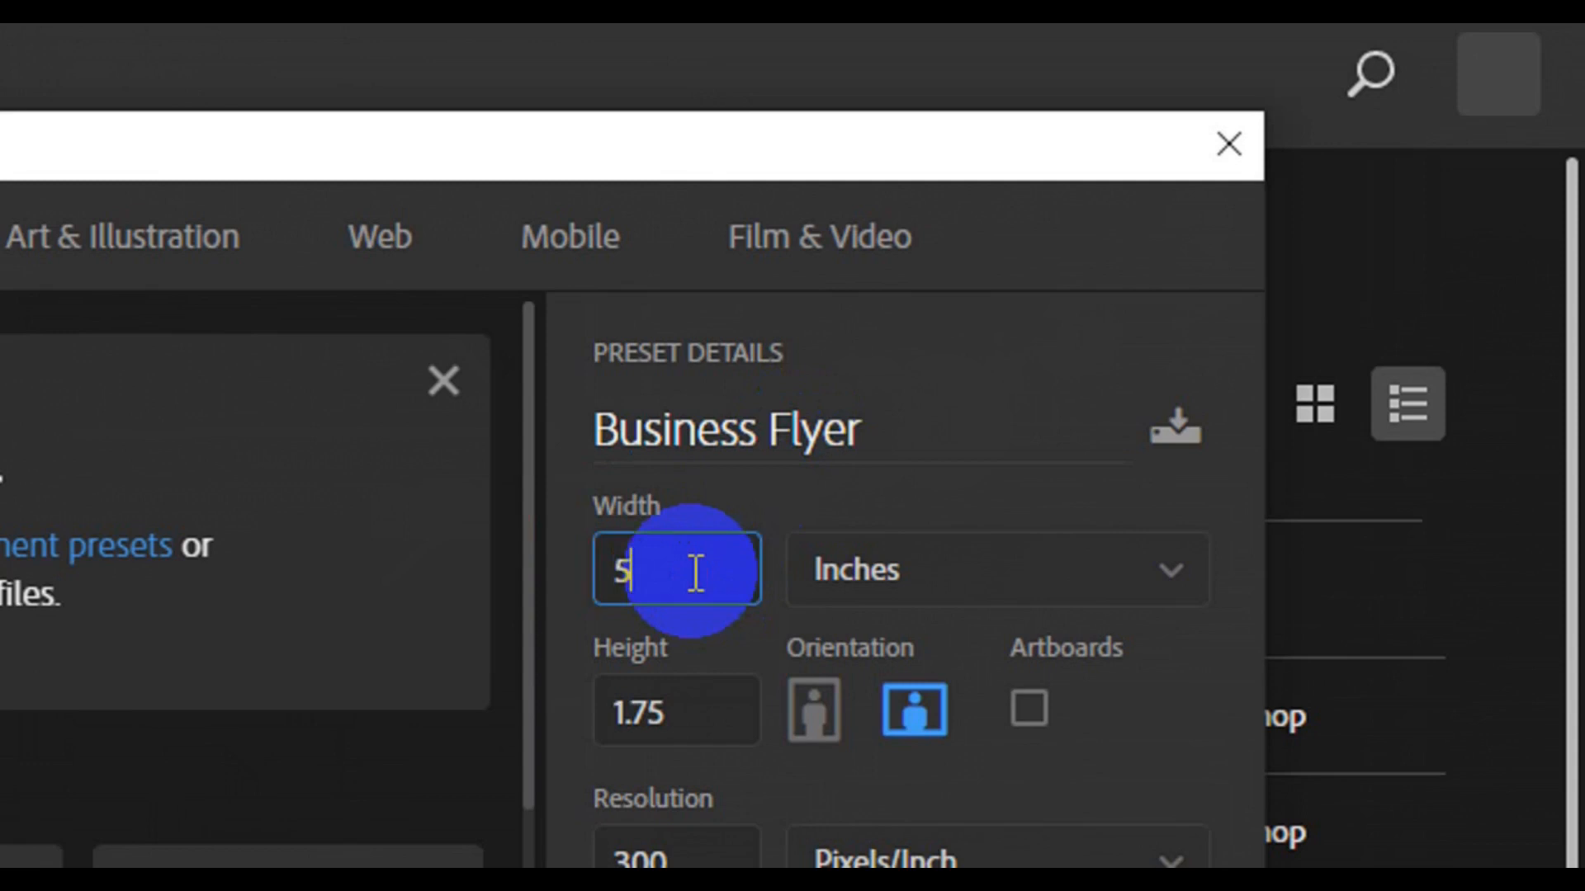
{"action": "type", "text": ".103"}
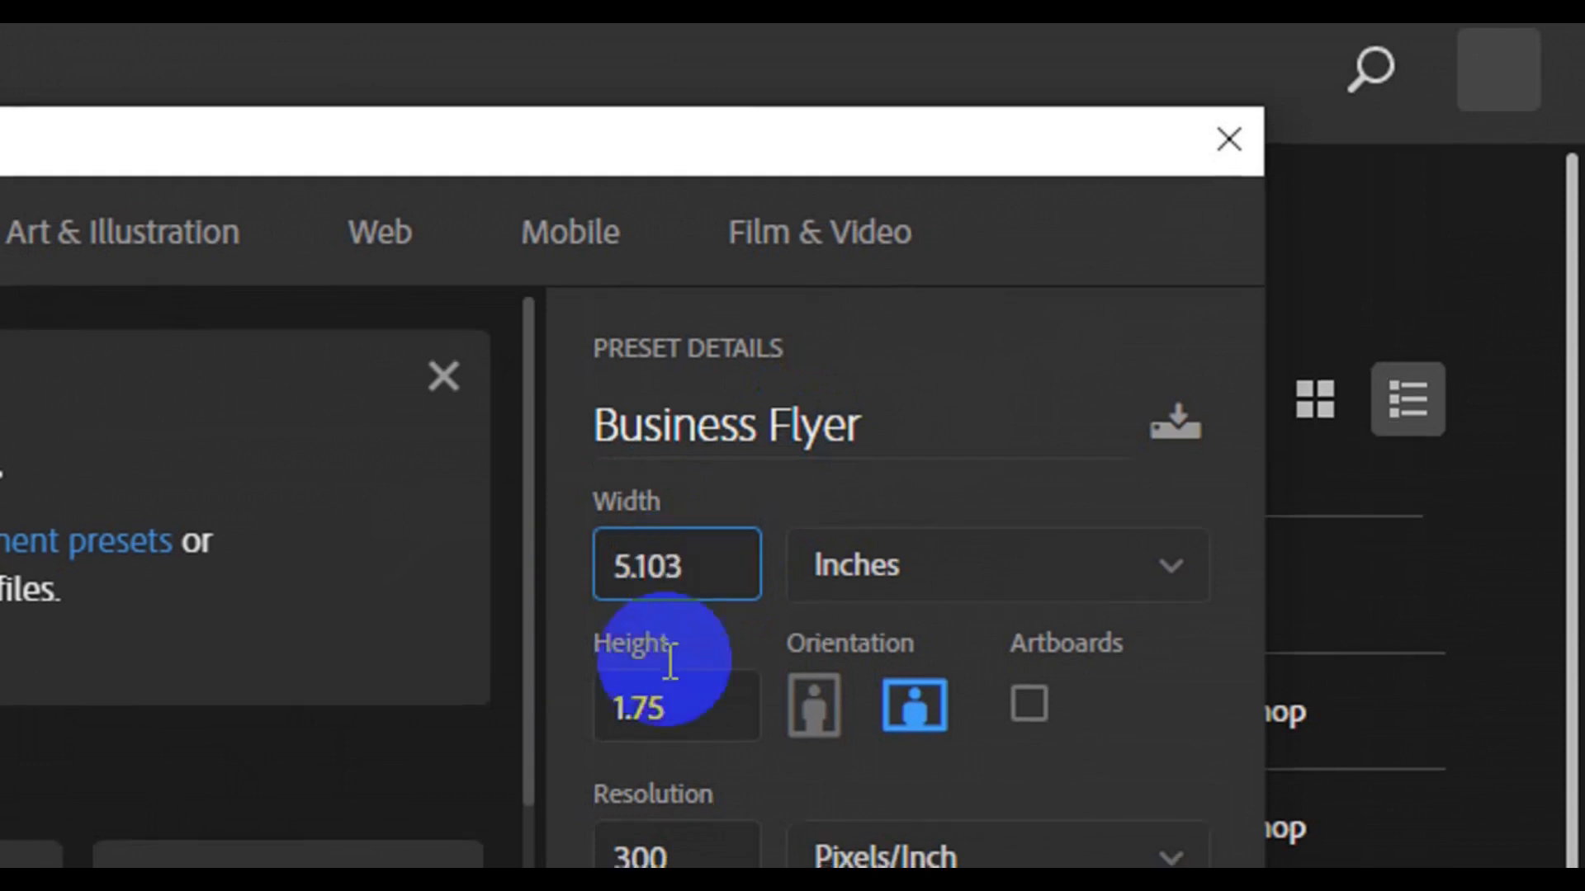
{"action": "left_click", "coordinate": [696, 661]}
{"action": "key", "text": "BackSpace"}
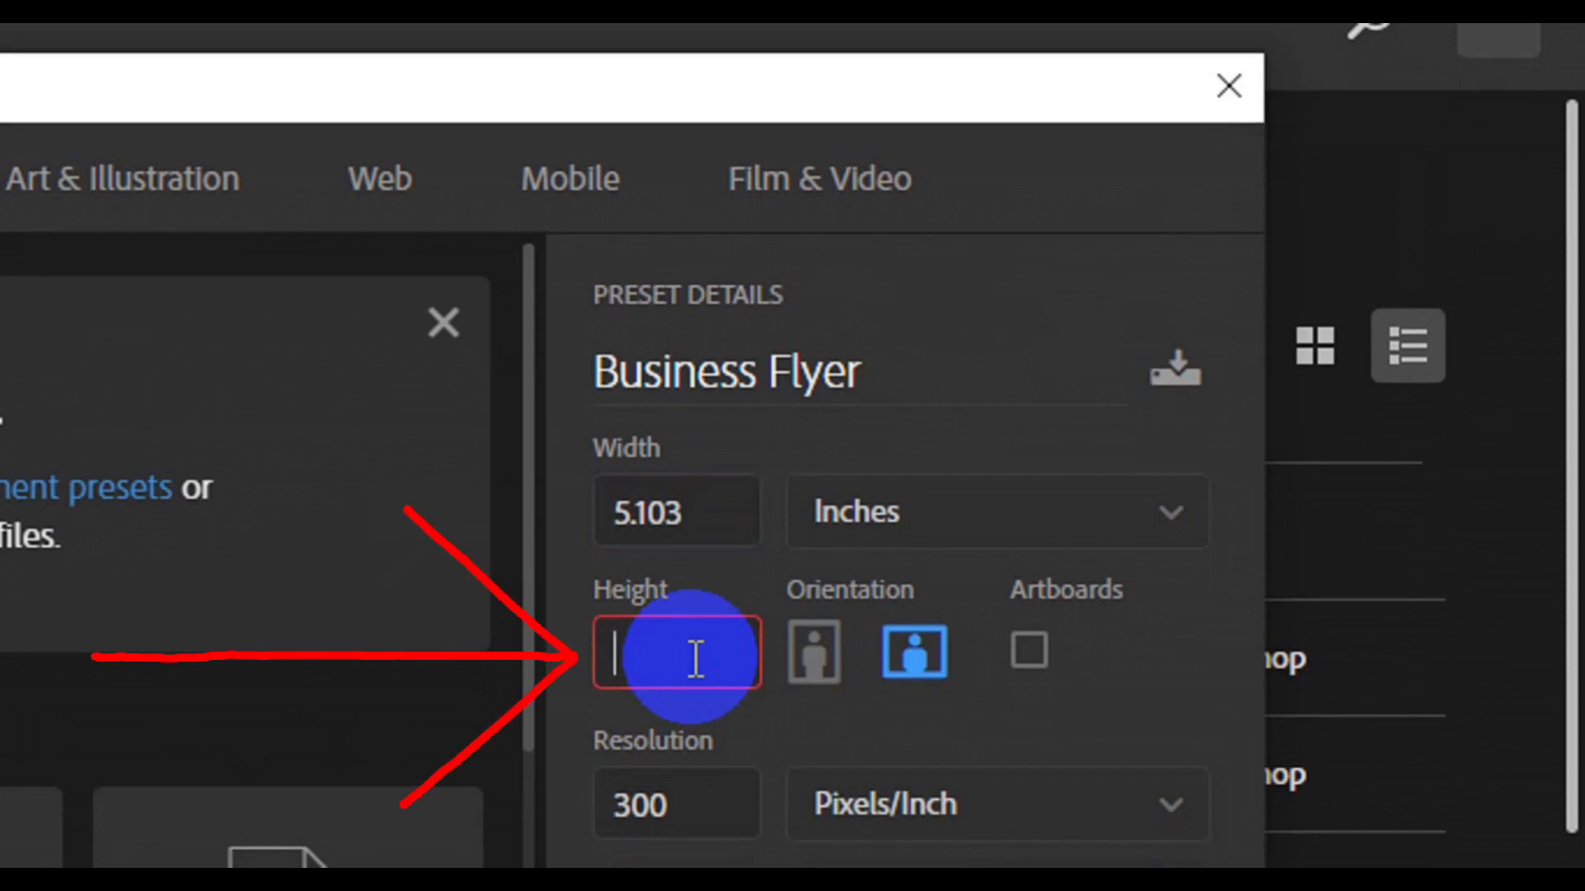
{"action": "type", "text": "7"}
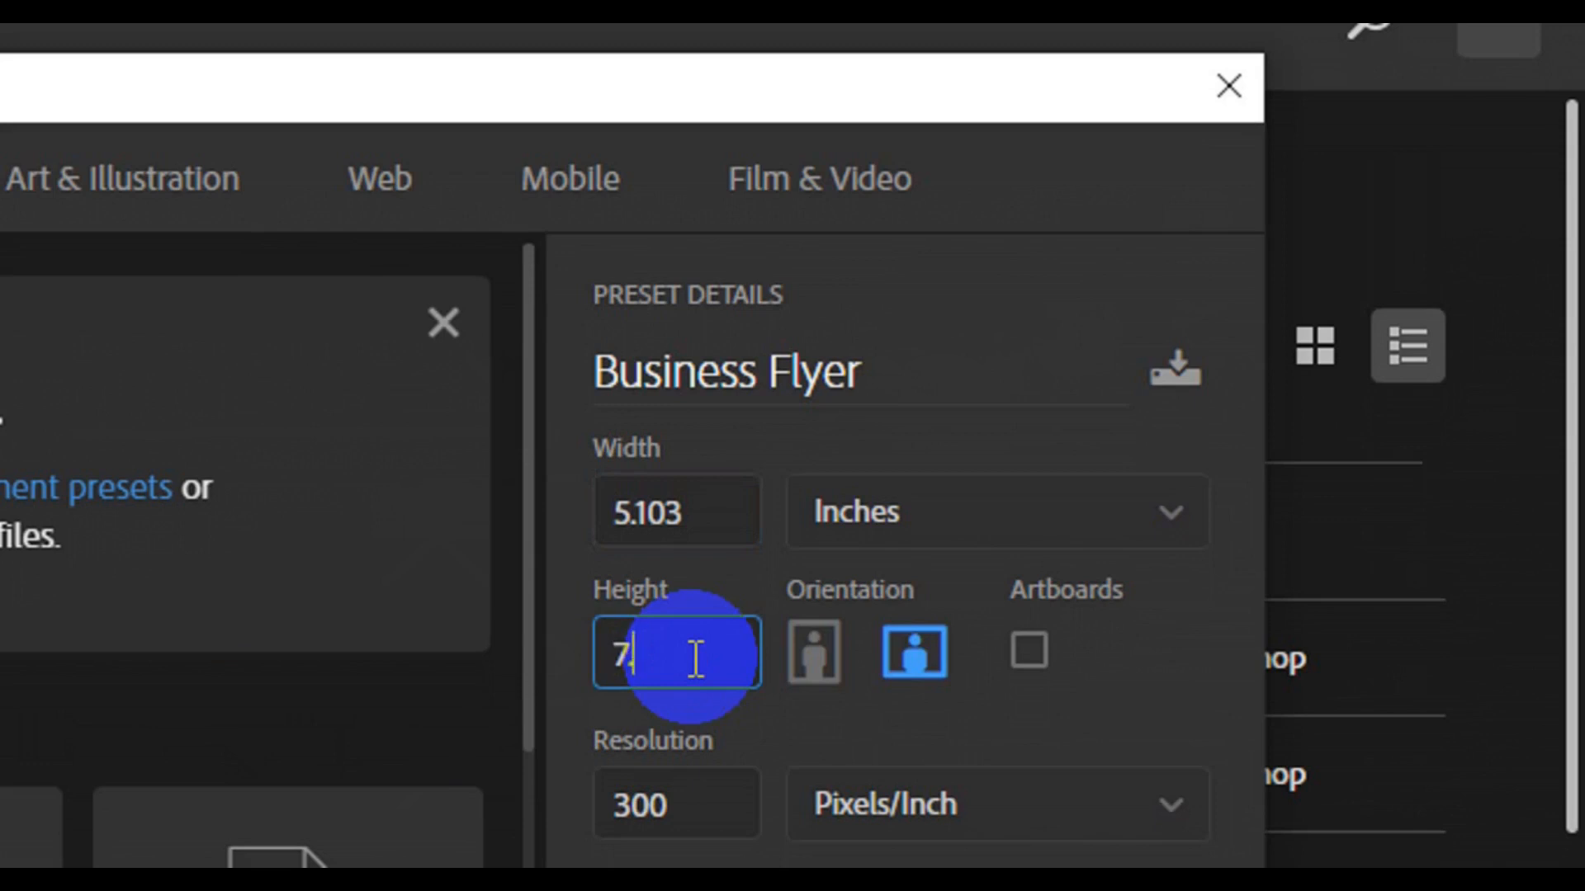
{"action": "type", "text": ".213"}
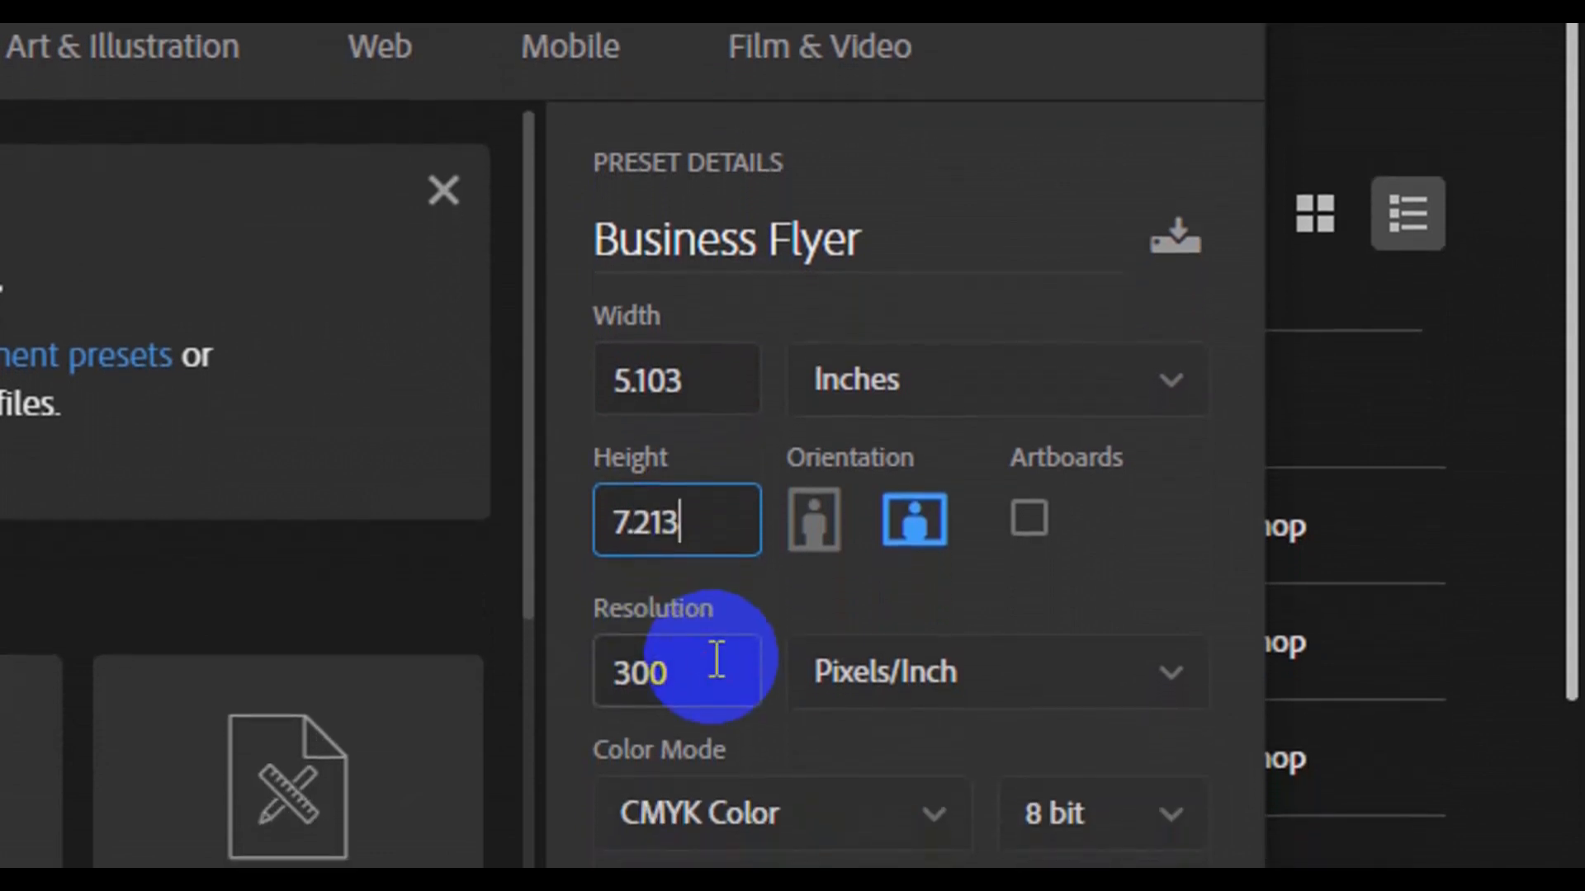
{"action": "left_click", "coordinate": [716, 660]}
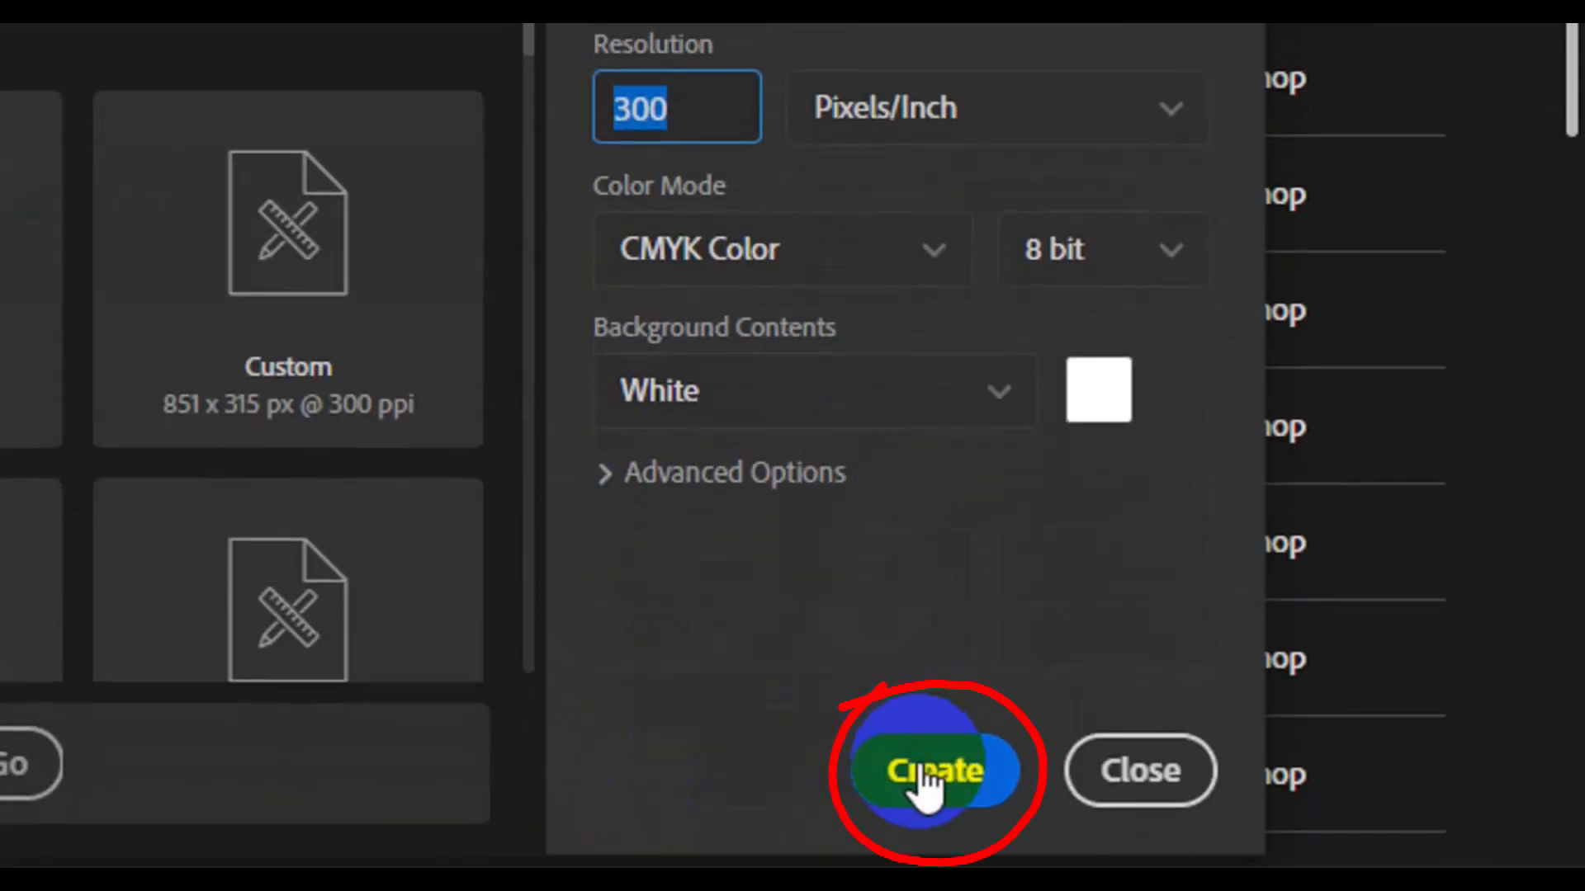
{"action": "left_click", "coordinate": [925, 772]}
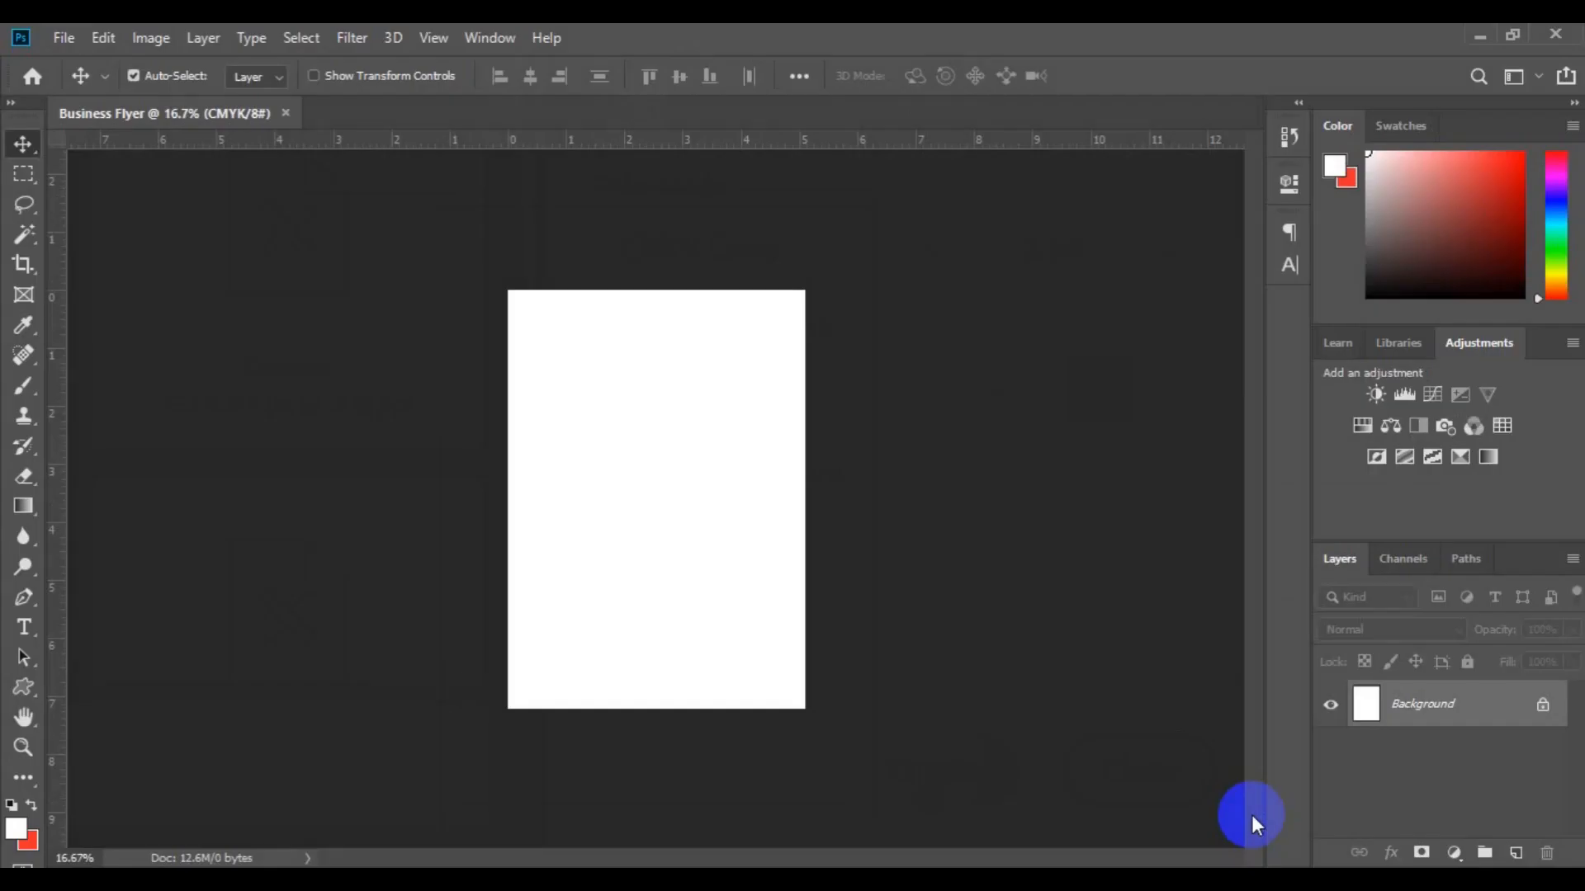
Step: Draw a square about 816 px wide with the Rectangle tool and move it to mid-height near the page's left edge
{"action": "left_click", "coordinate": [27, 692]}
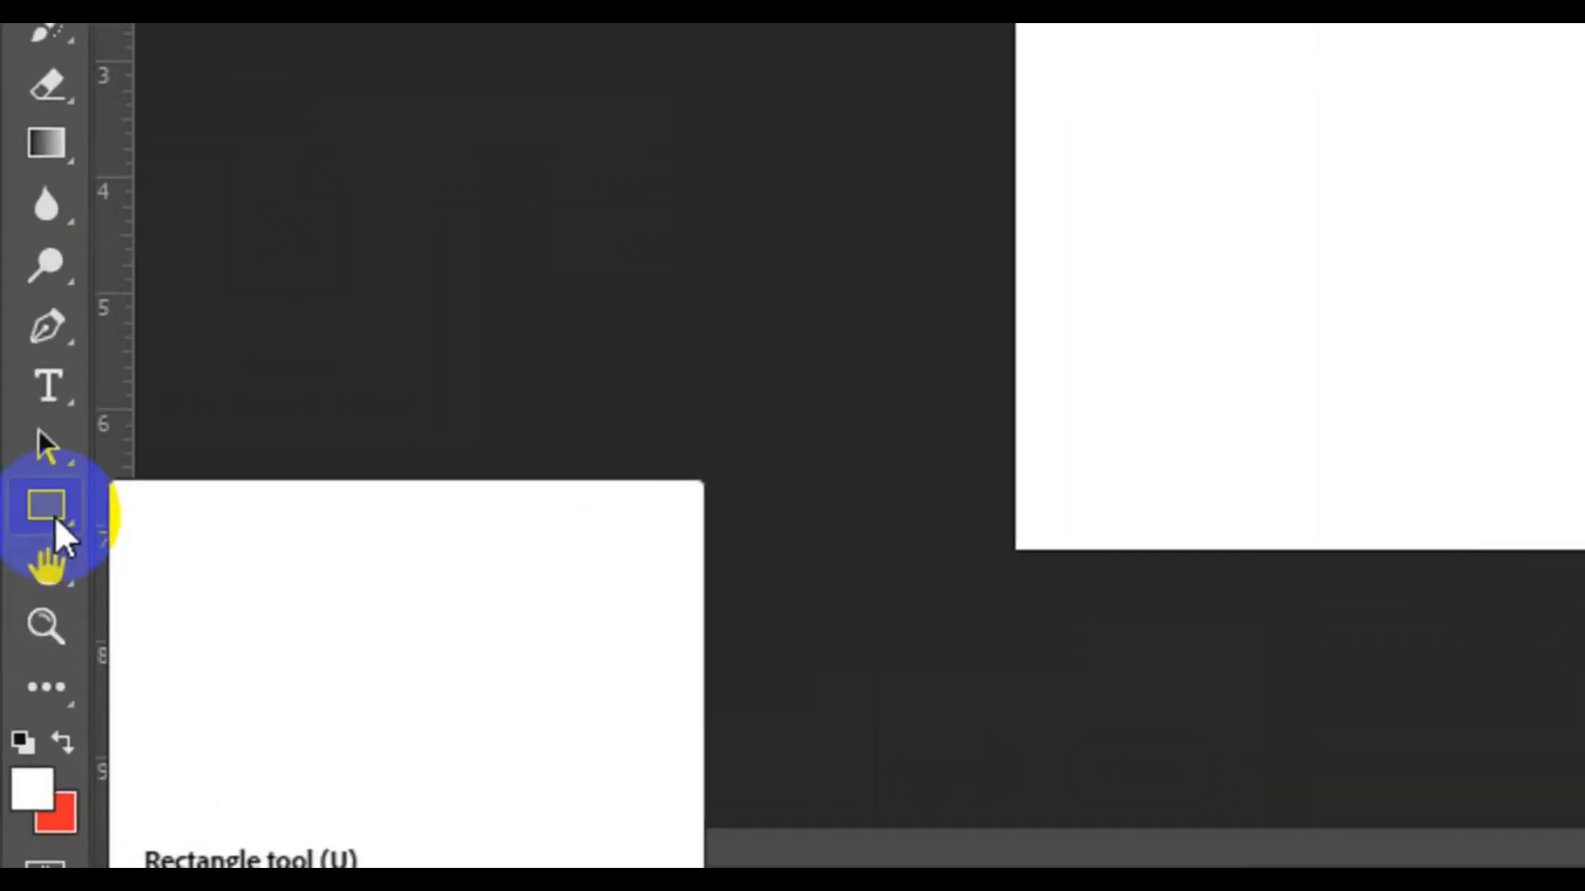
{"action": "right_click", "coordinate": [55, 517]}
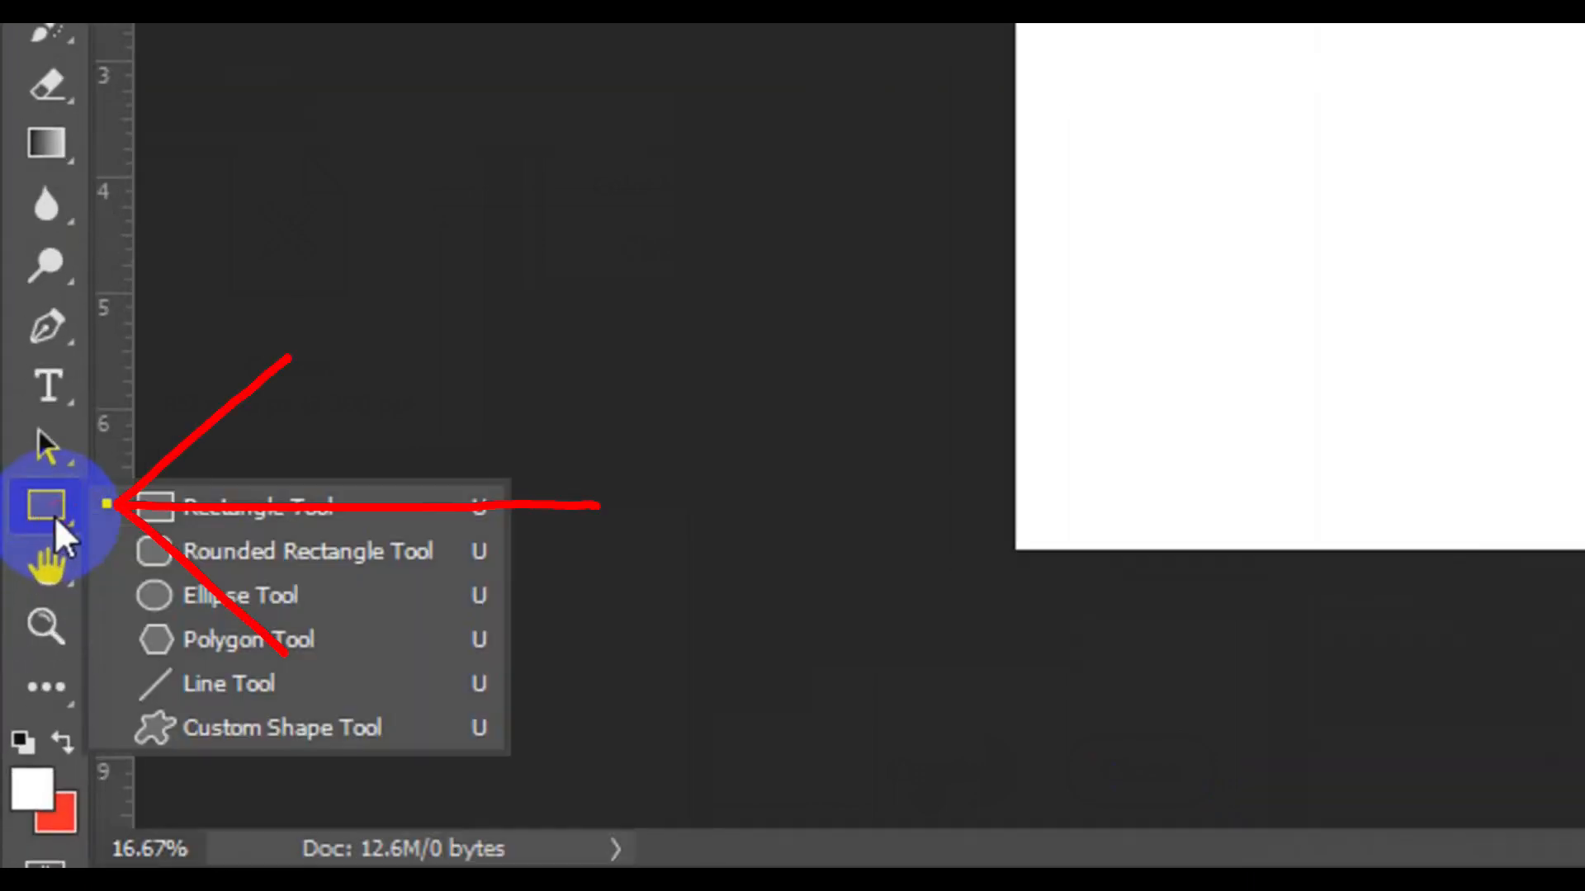
{"action": "left_click", "coordinate": [251, 519]}
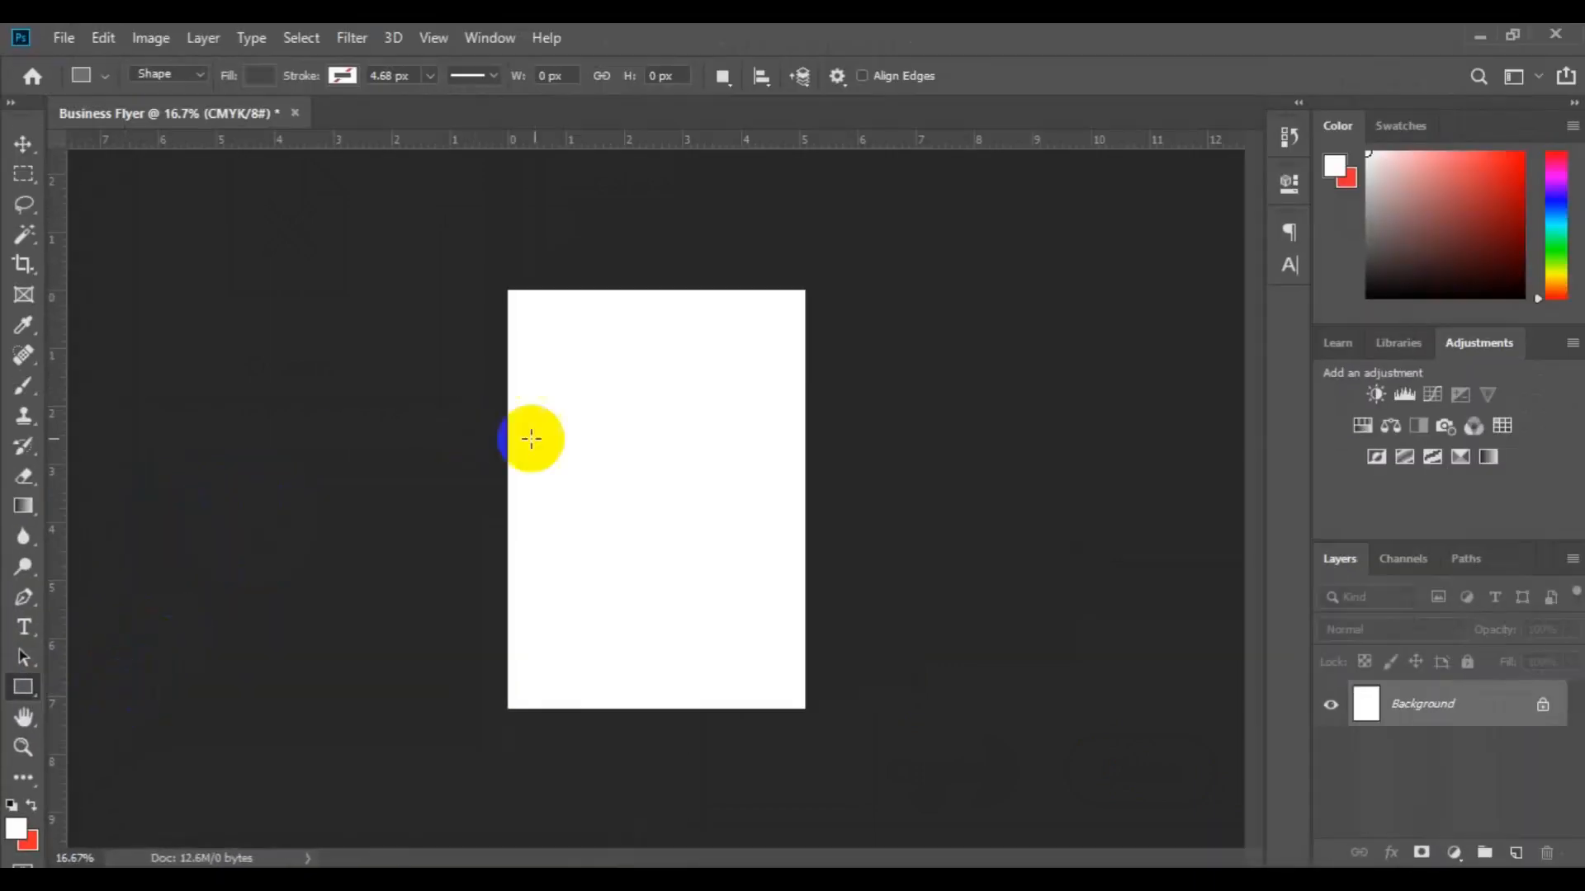
{"action": "left_click_drag", "start_coordinate": [556, 358], "coordinate": [705, 487]}
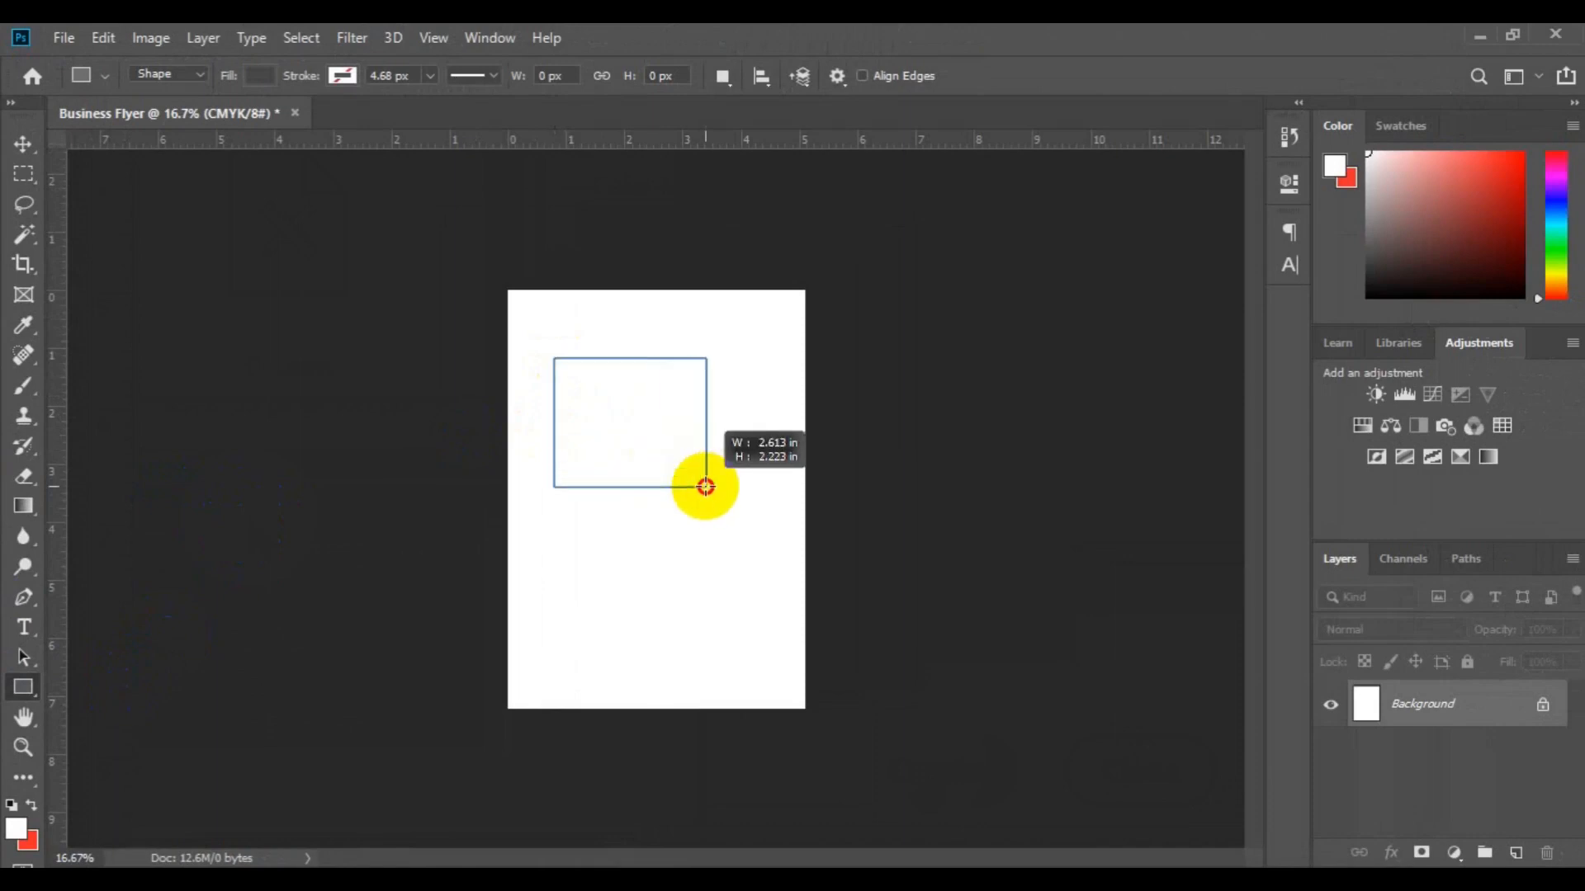
{"action": "key", "text": "shift"}
{"action": "key", "text": "alt"}
{"action": "left_click_drag", "start_coordinate": [705, 487], "coordinate": [645, 438]}
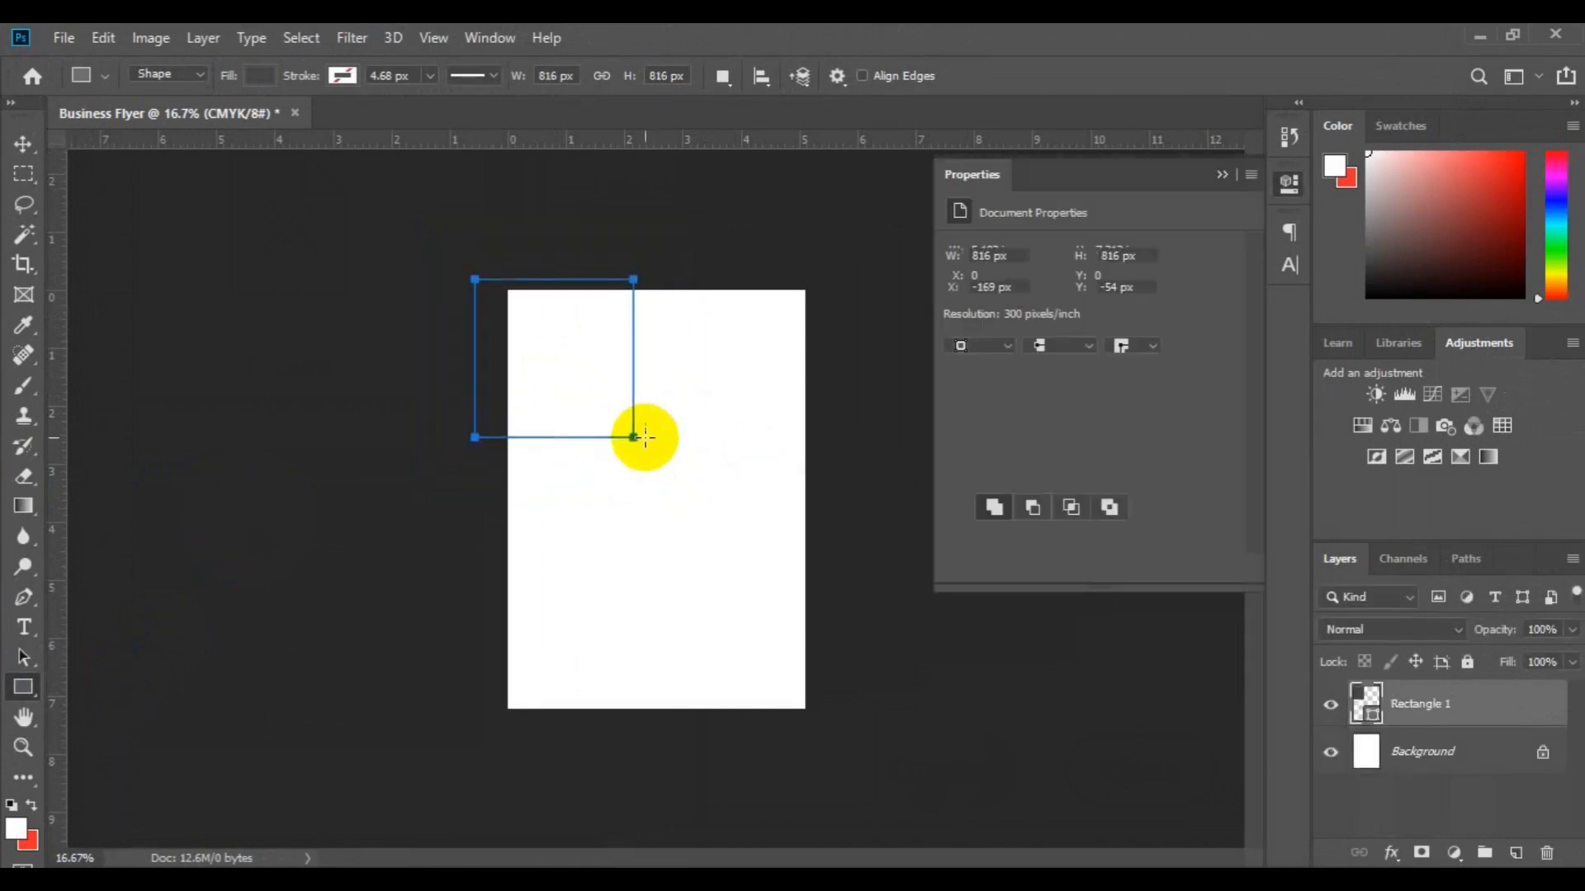
{"action": "left_click", "coordinate": [22, 154]}
{"action": "left_click_drag", "start_coordinate": [562, 375], "coordinate": [605, 512]}
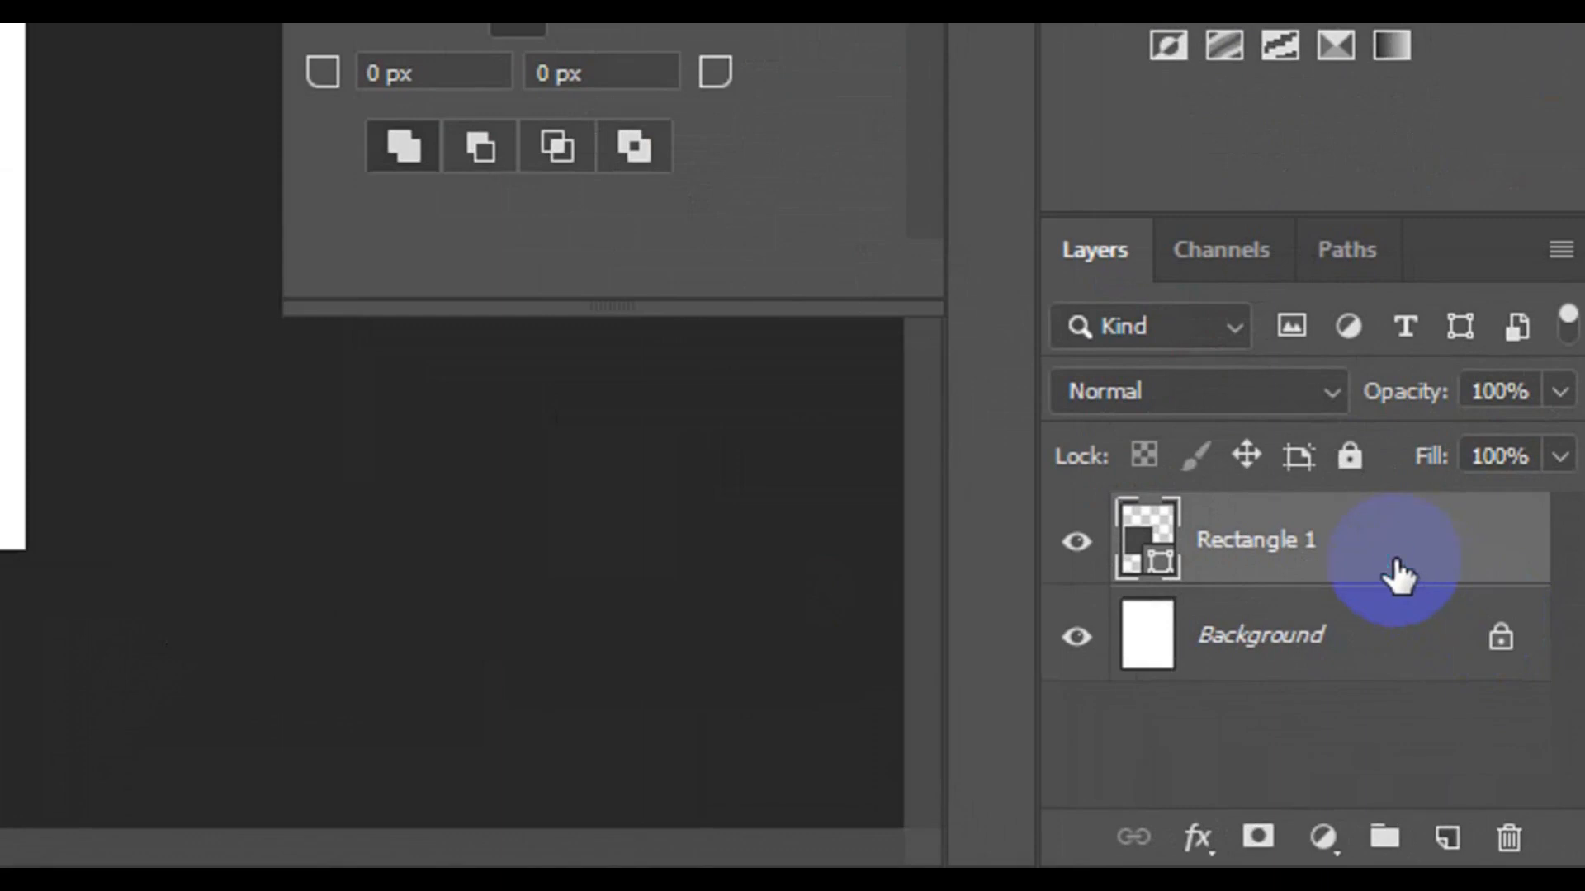
Step: Duplicate the square's layer and place the copy level with the original on its right, leaving a narrow gap
{"action": "right_click", "coordinate": [1395, 575]}
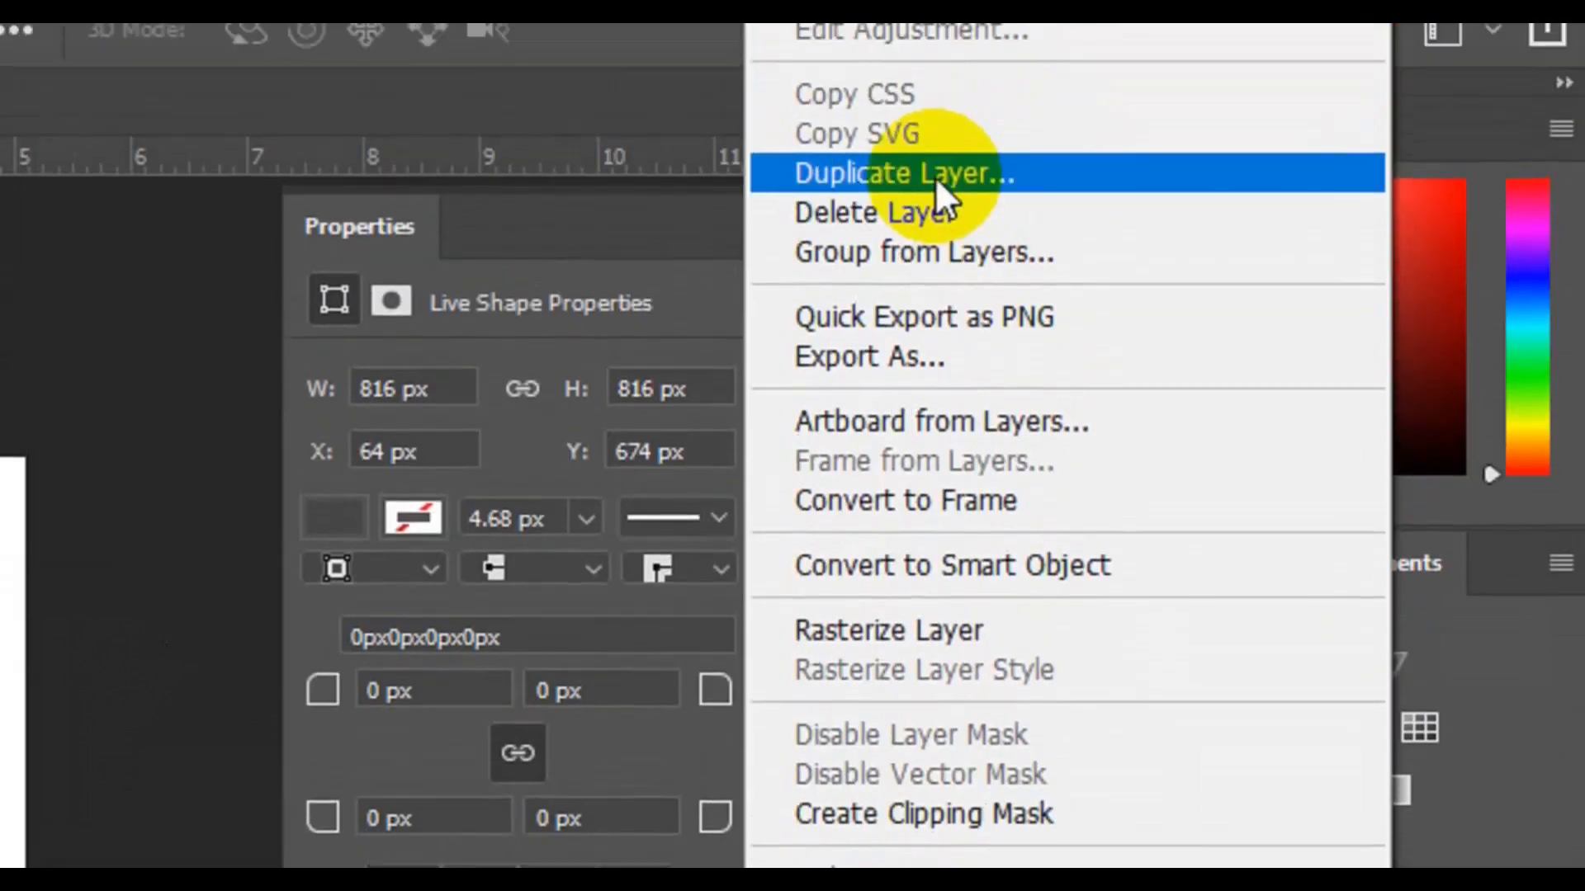
{"action": "left_click", "coordinate": [937, 86]}
{"action": "left_click", "coordinate": [454, 409]}
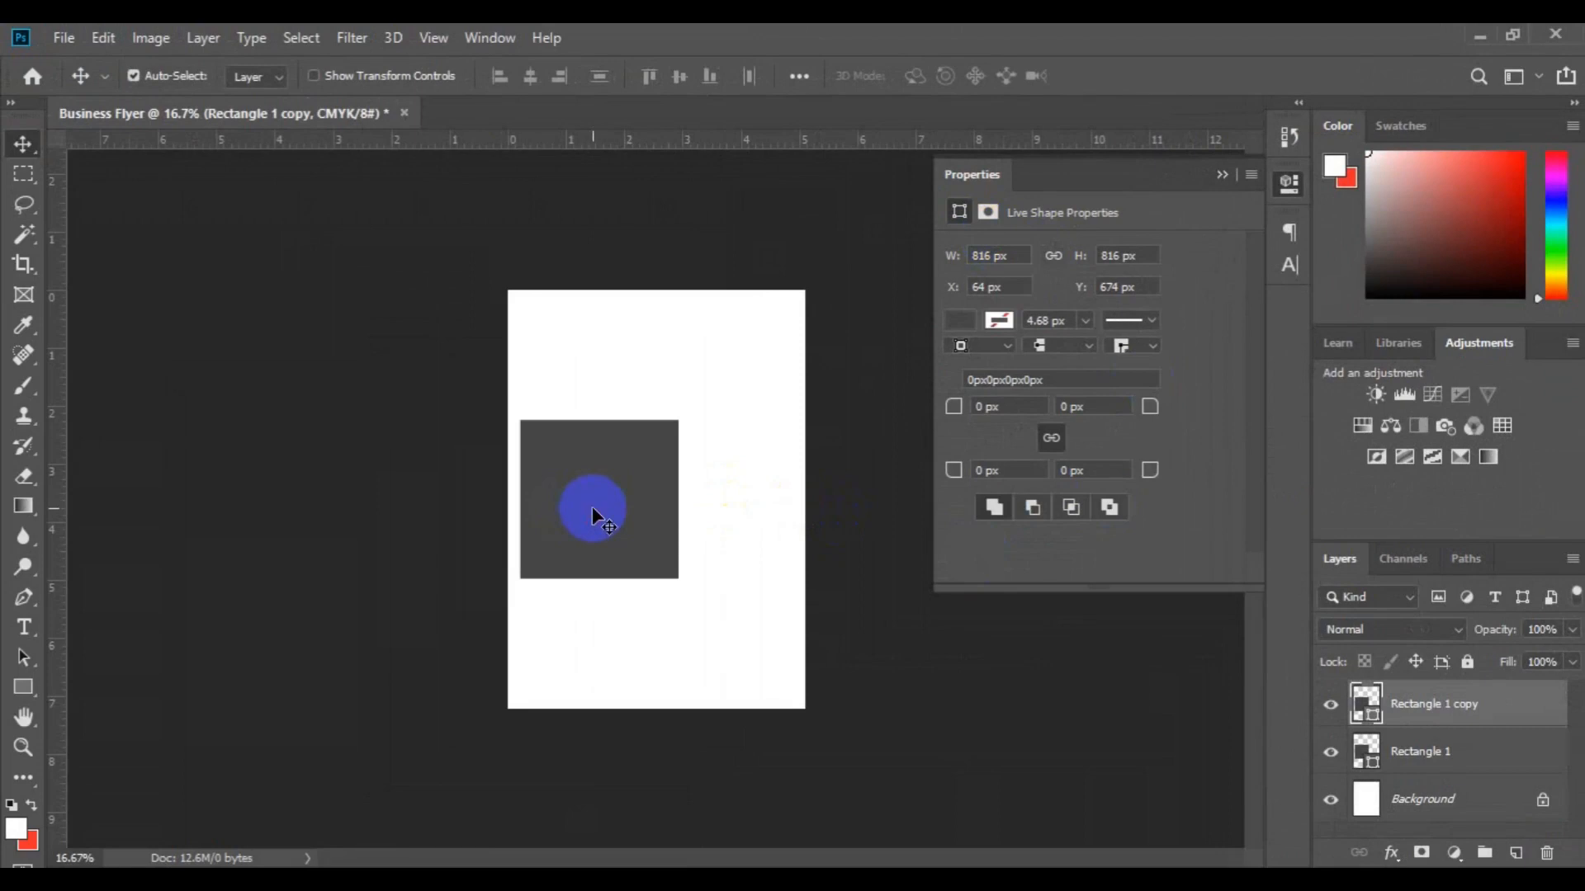
{"action": "left_click_drag", "start_coordinate": [592, 507], "coordinate": [758, 506]}
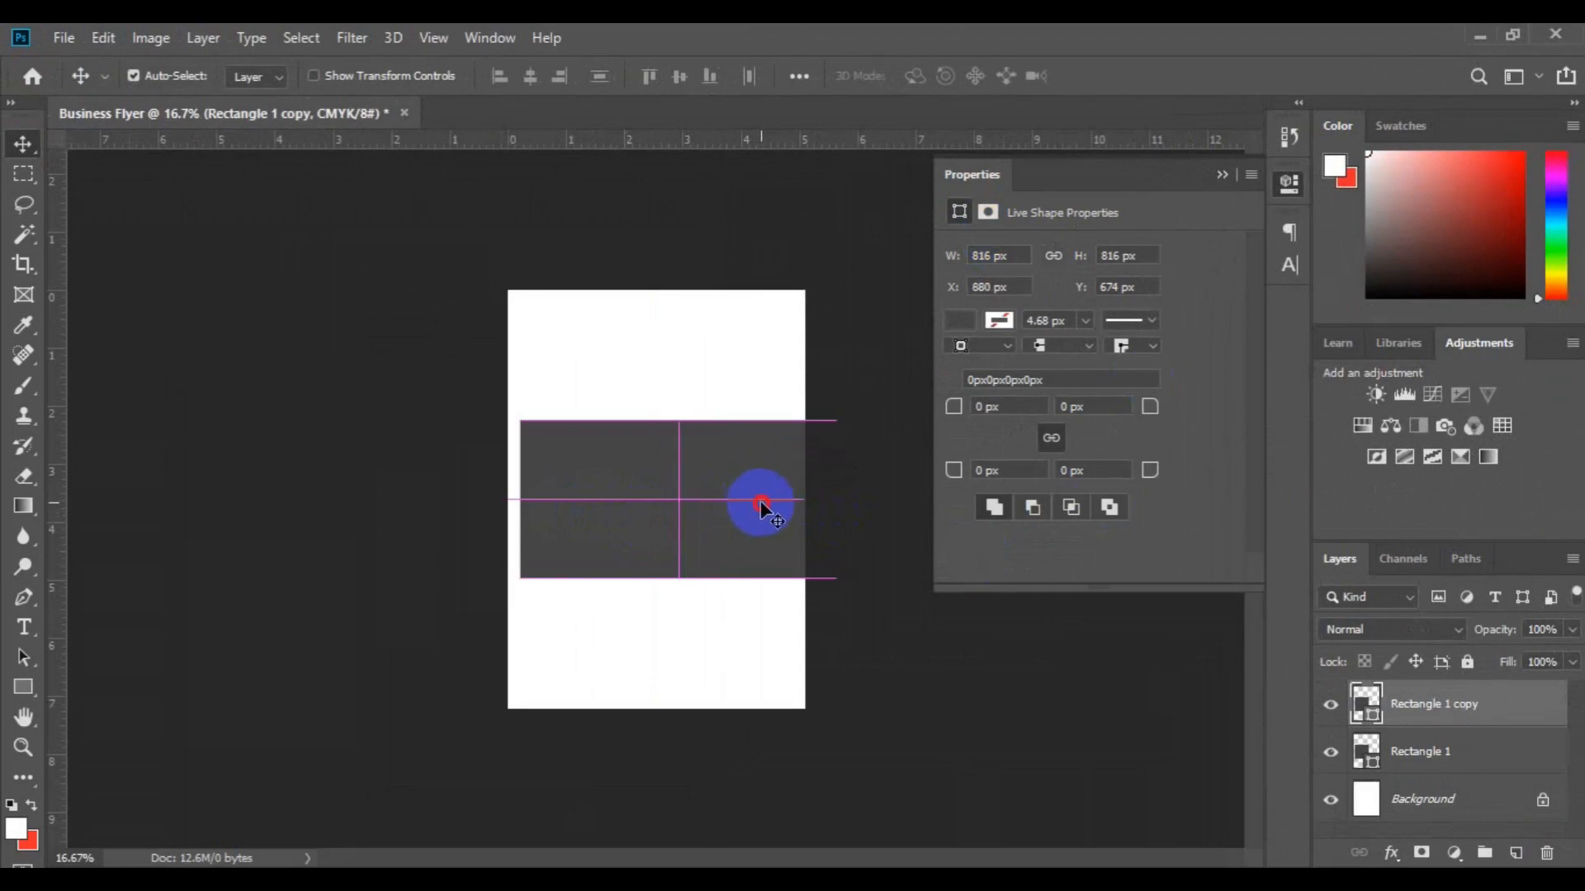
{"action": "left_click_drag", "start_coordinate": [763, 504], "coordinate": [771, 508]}
{"action": "key", "text": "Left"}
{"action": "key", "text": "Left"}
{"action": "key", "text": "Left"}
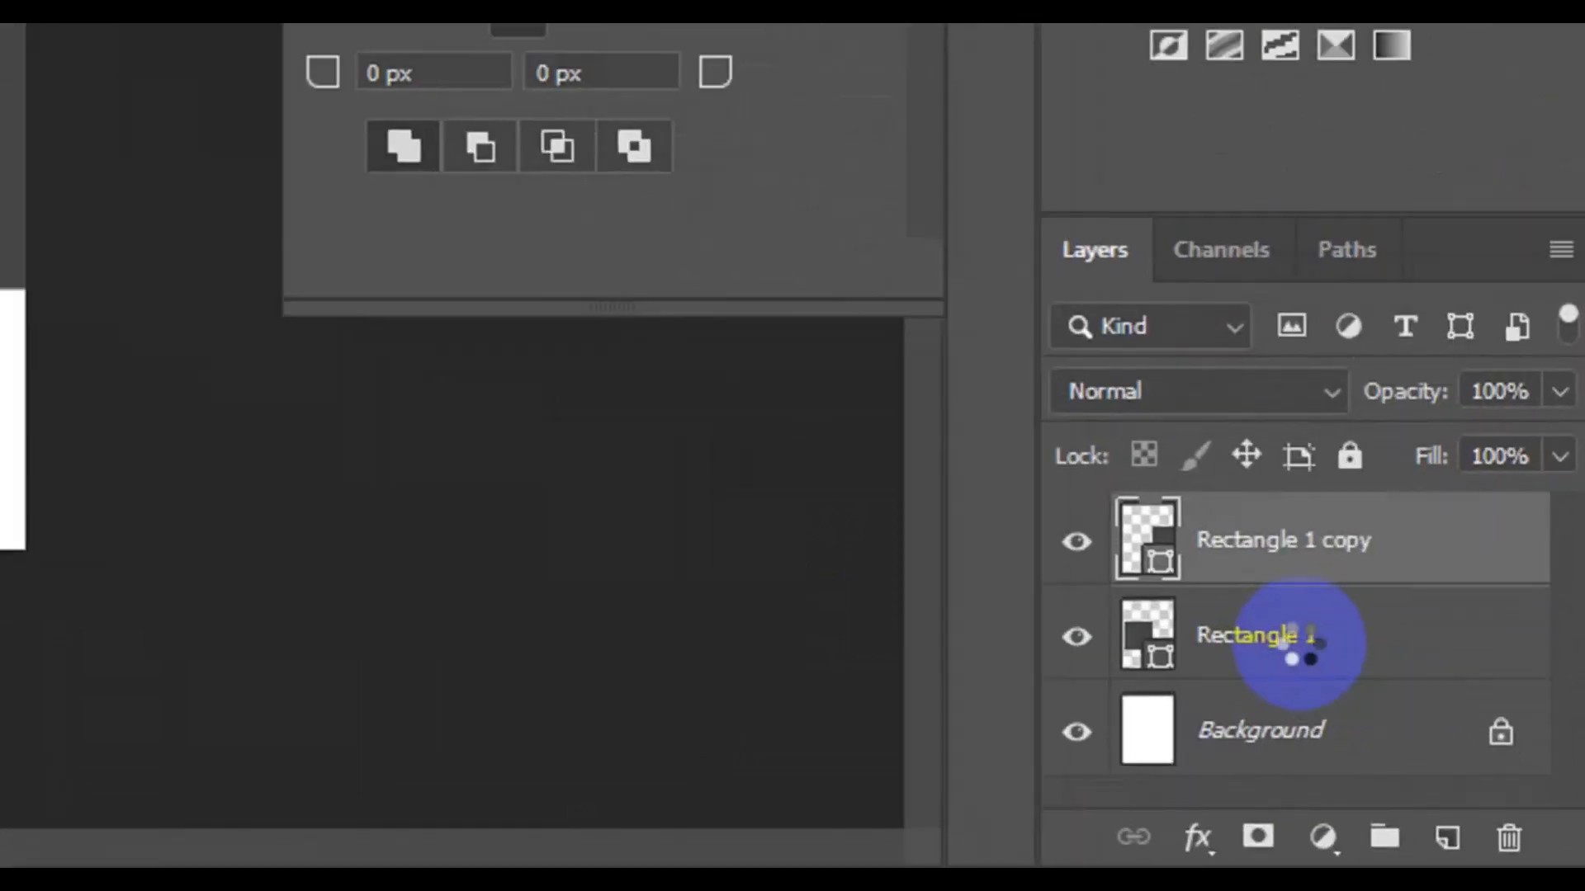
Step: Select both square layers and rotate them together by 45° with Free Transform
{"action": "left_click", "coordinate": [1301, 650], "text": "shift"}
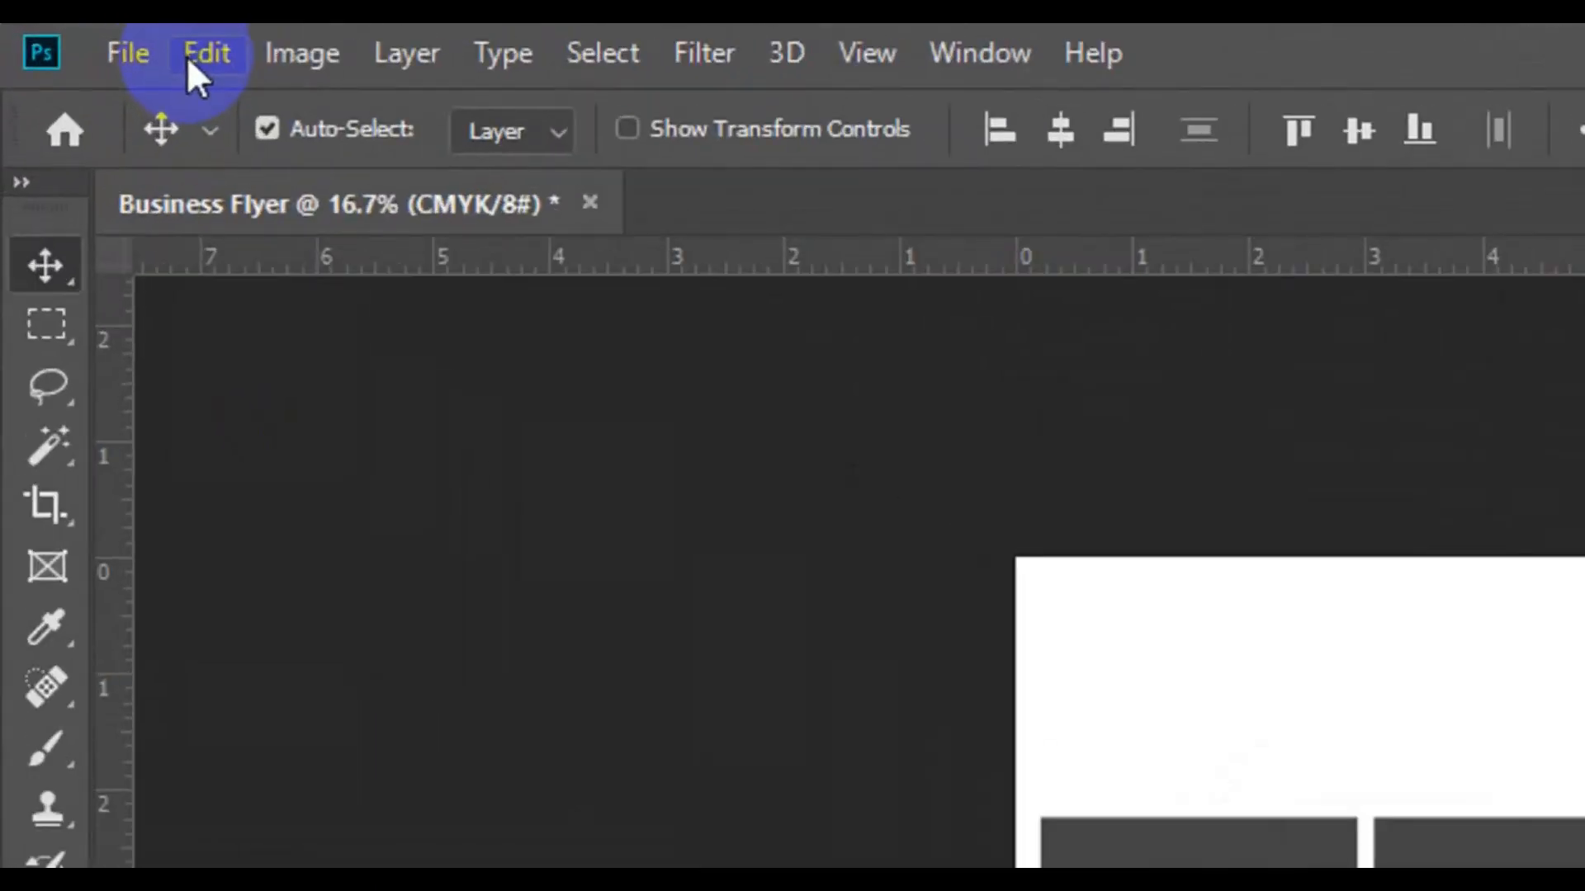
{"action": "left_click", "coordinate": [188, 57]}
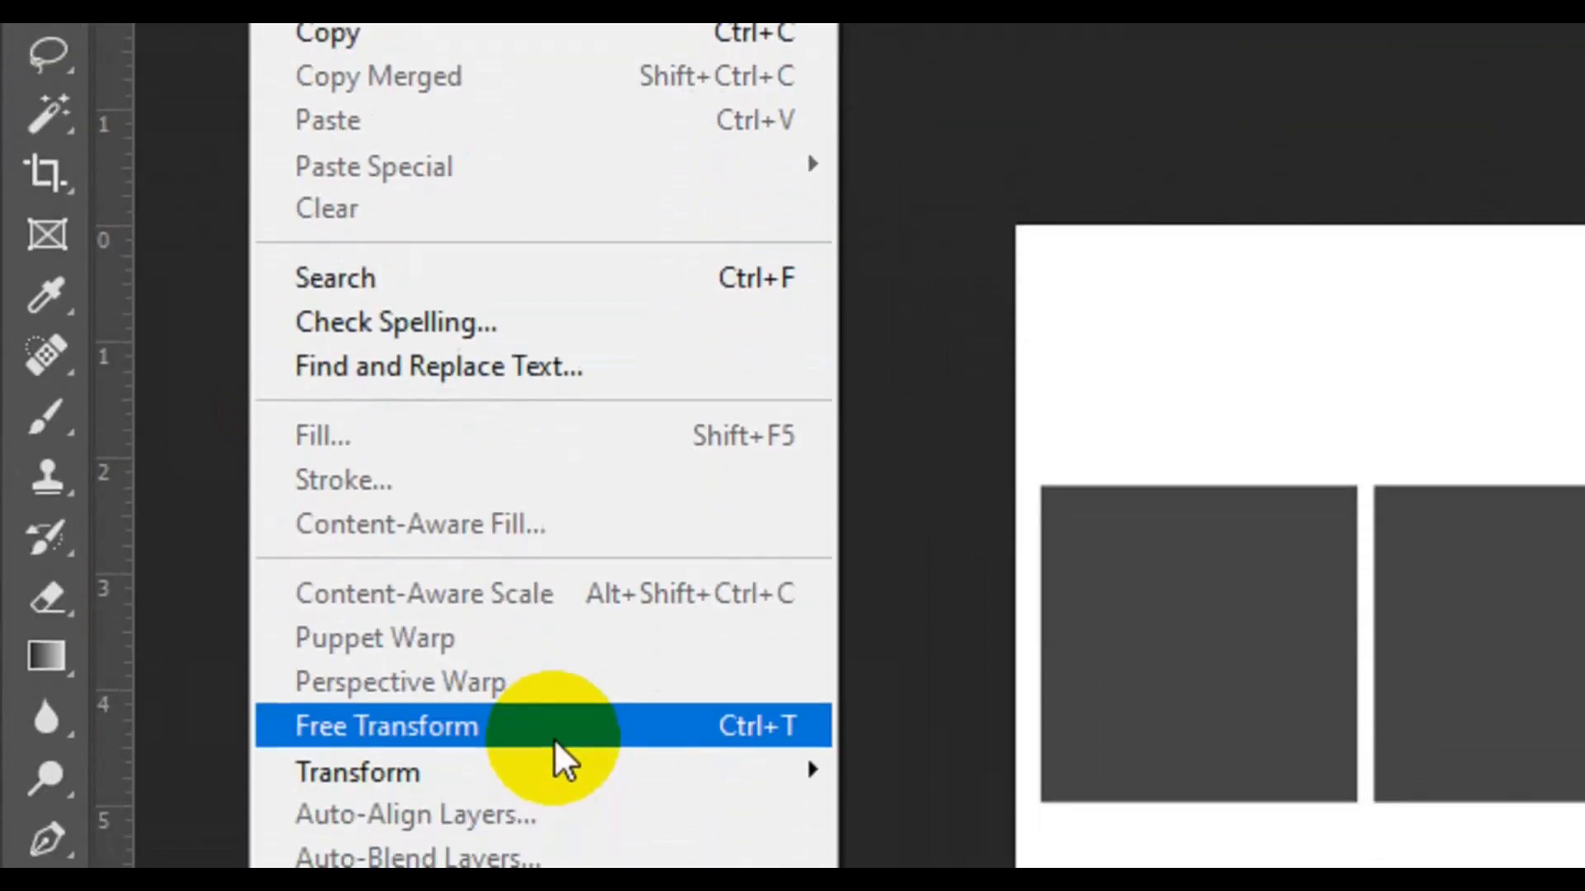
{"action": "left_click", "coordinate": [563, 734]}
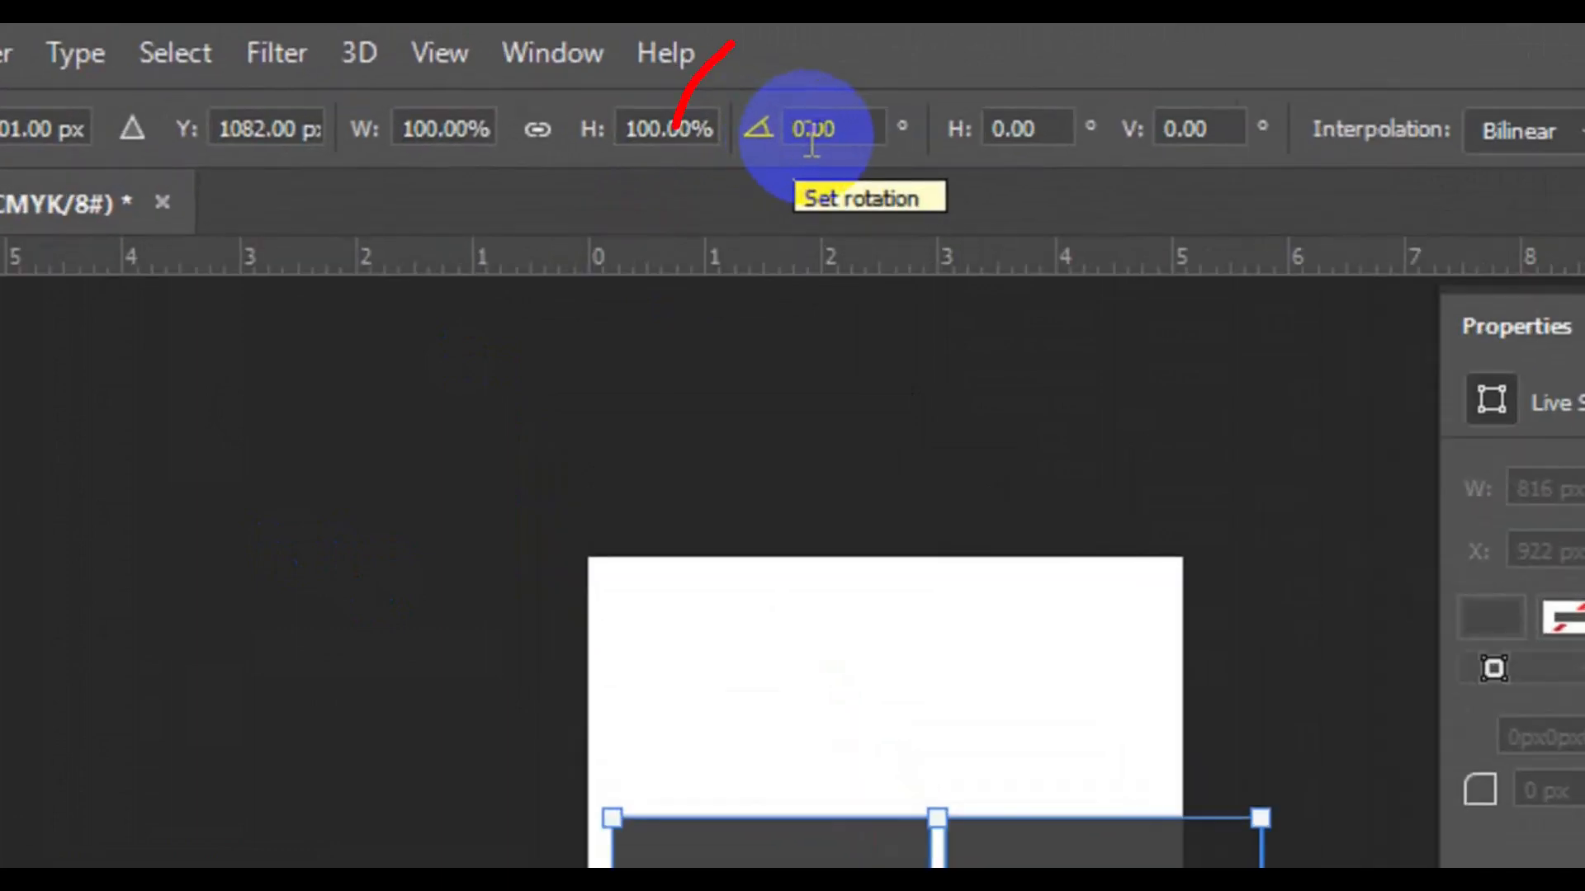
{"action": "key", "text": "ctrl+a"}
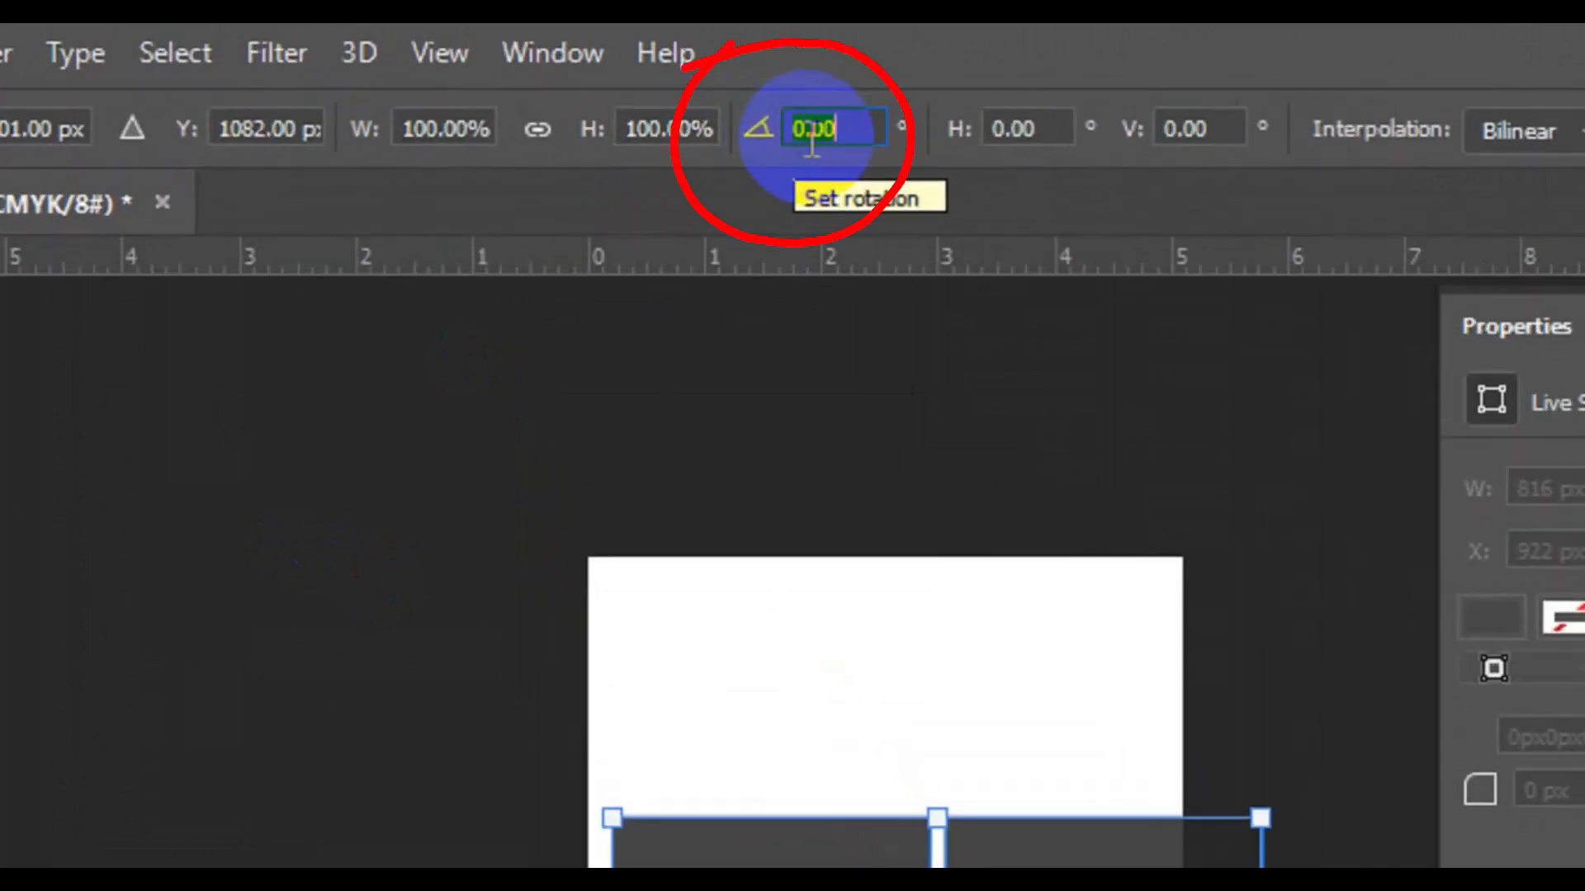
{"action": "type", "text": "45"}
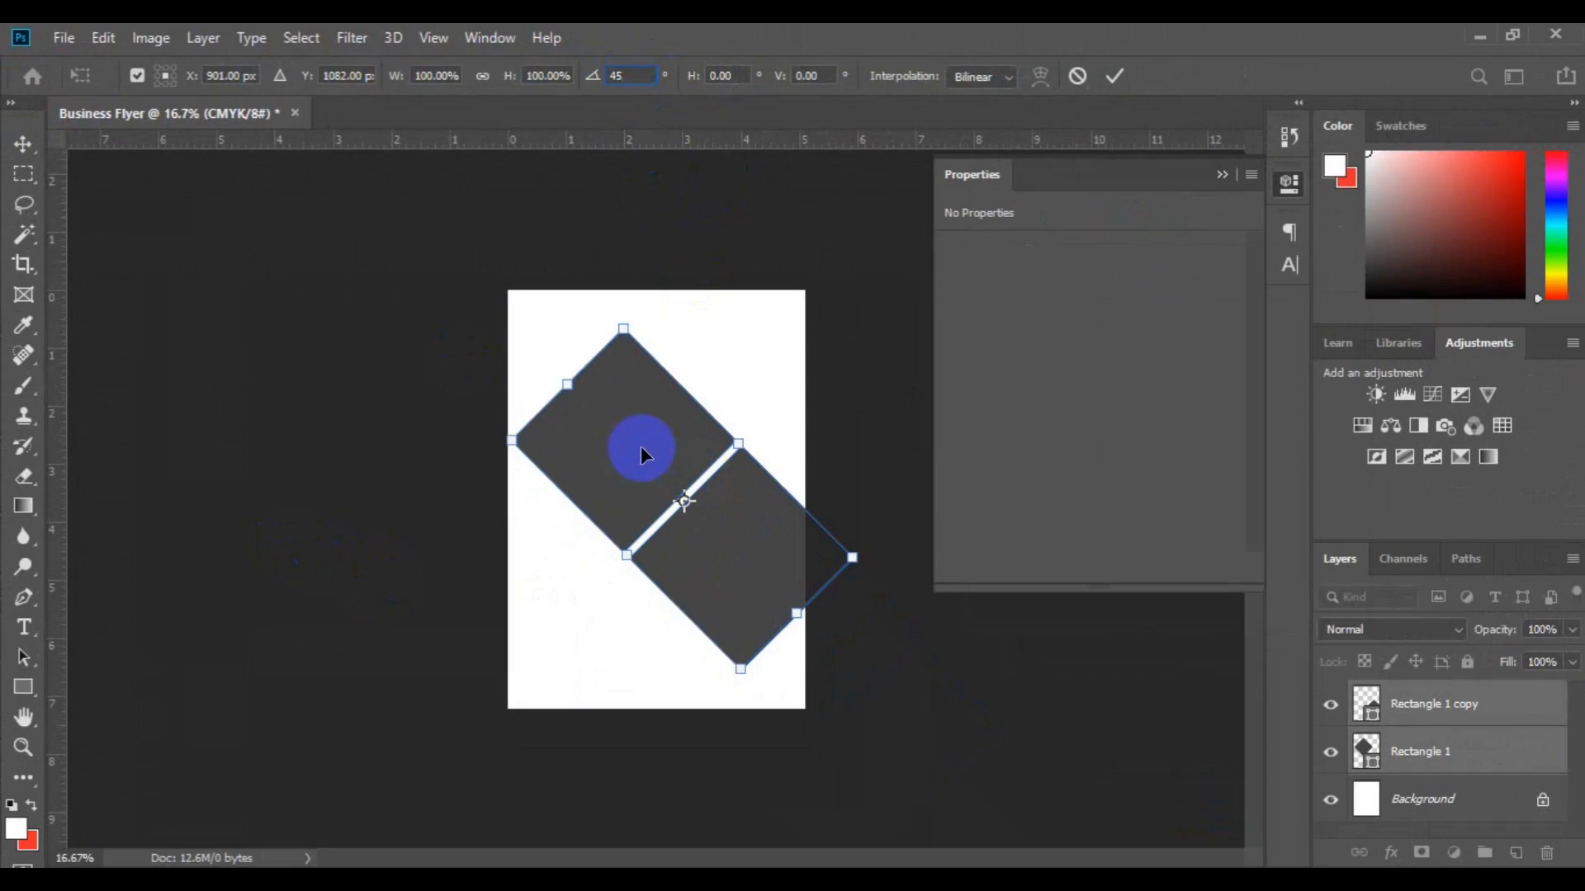
{"action": "key", "text": "Return"}
{"action": "key", "text": "Return"}
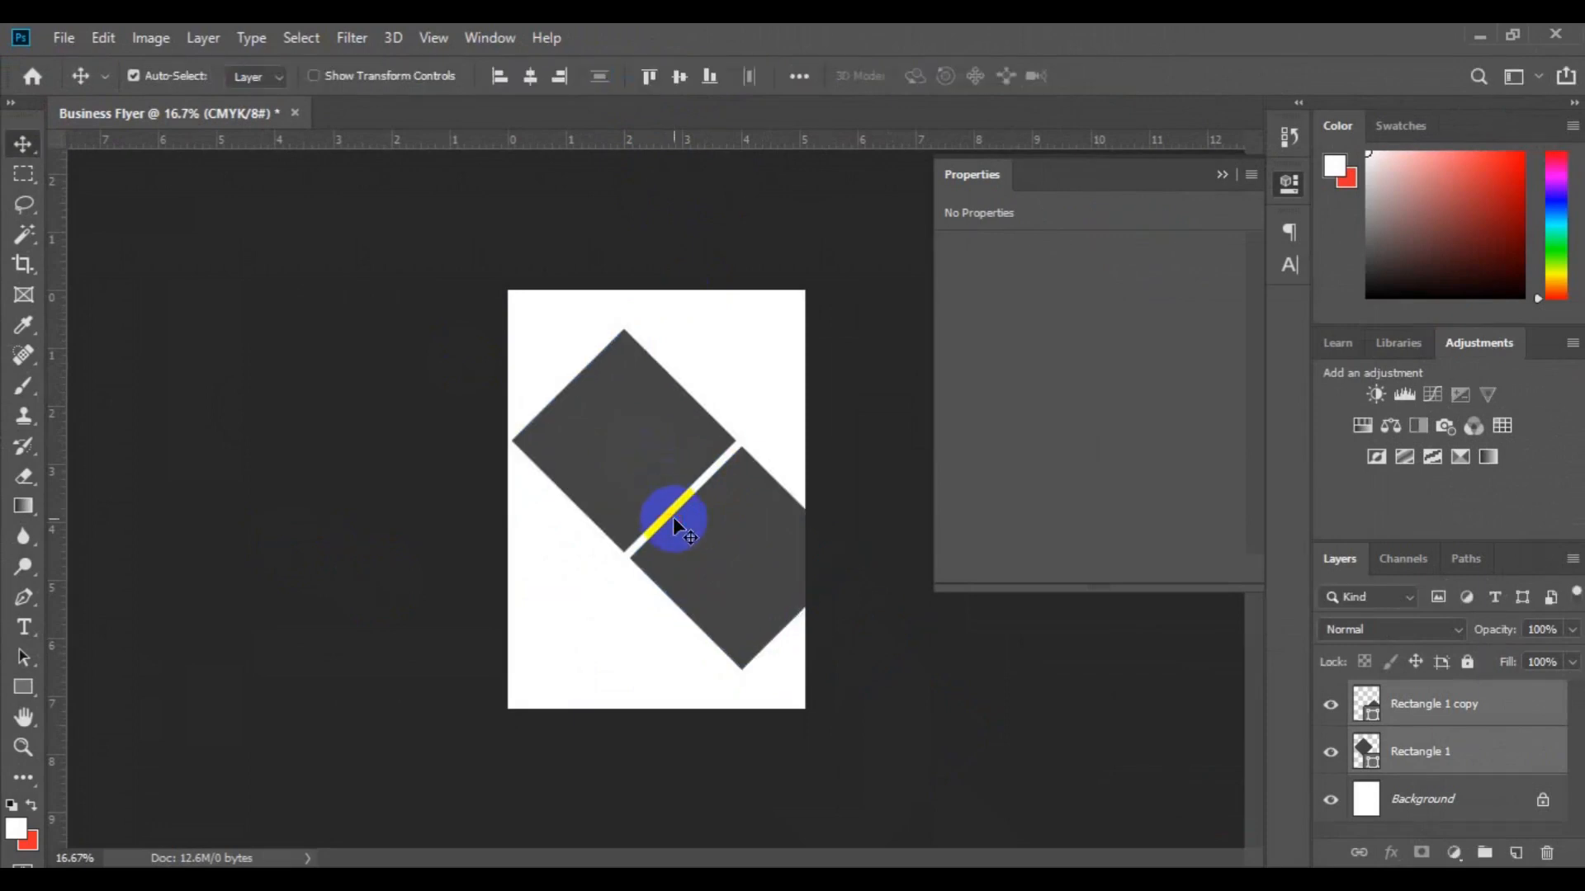
Step: Shift both rotated squares together down and to the right, so the lower one overhangs the page's right edge
{"action": "key", "text": "ctrl+t"}
{"action": "left_click_drag", "start_coordinate": [665, 506], "coordinate": [709, 531]}
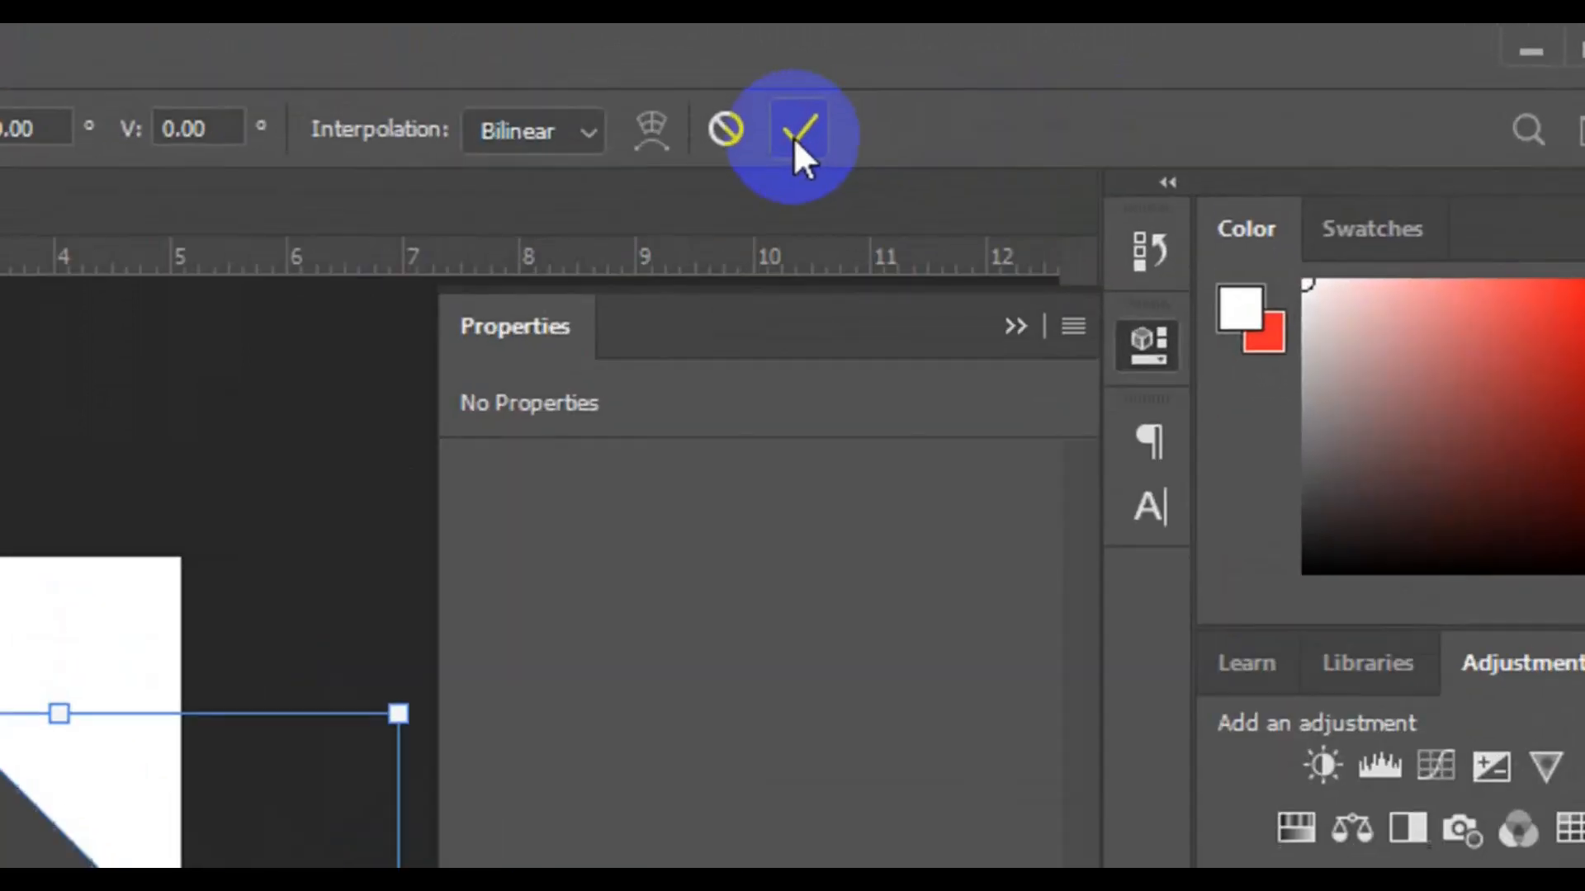
{"action": "left_click", "coordinate": [793, 134]}
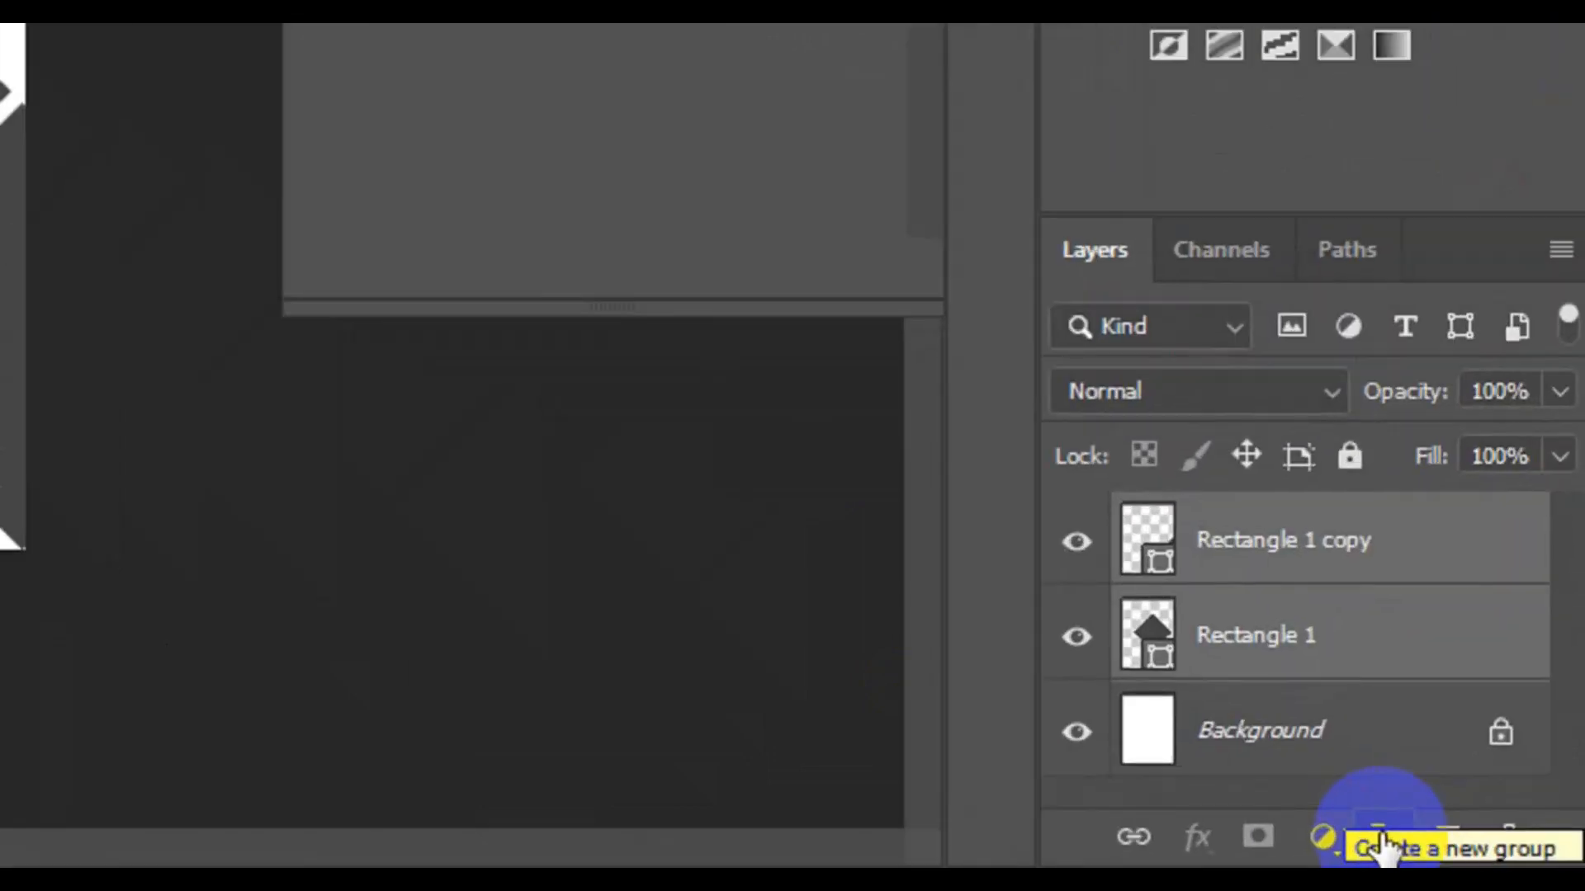
Step: Group the two square layers and rename the group "rectangle 1"
{"action": "left_click", "coordinate": [1385, 840]}
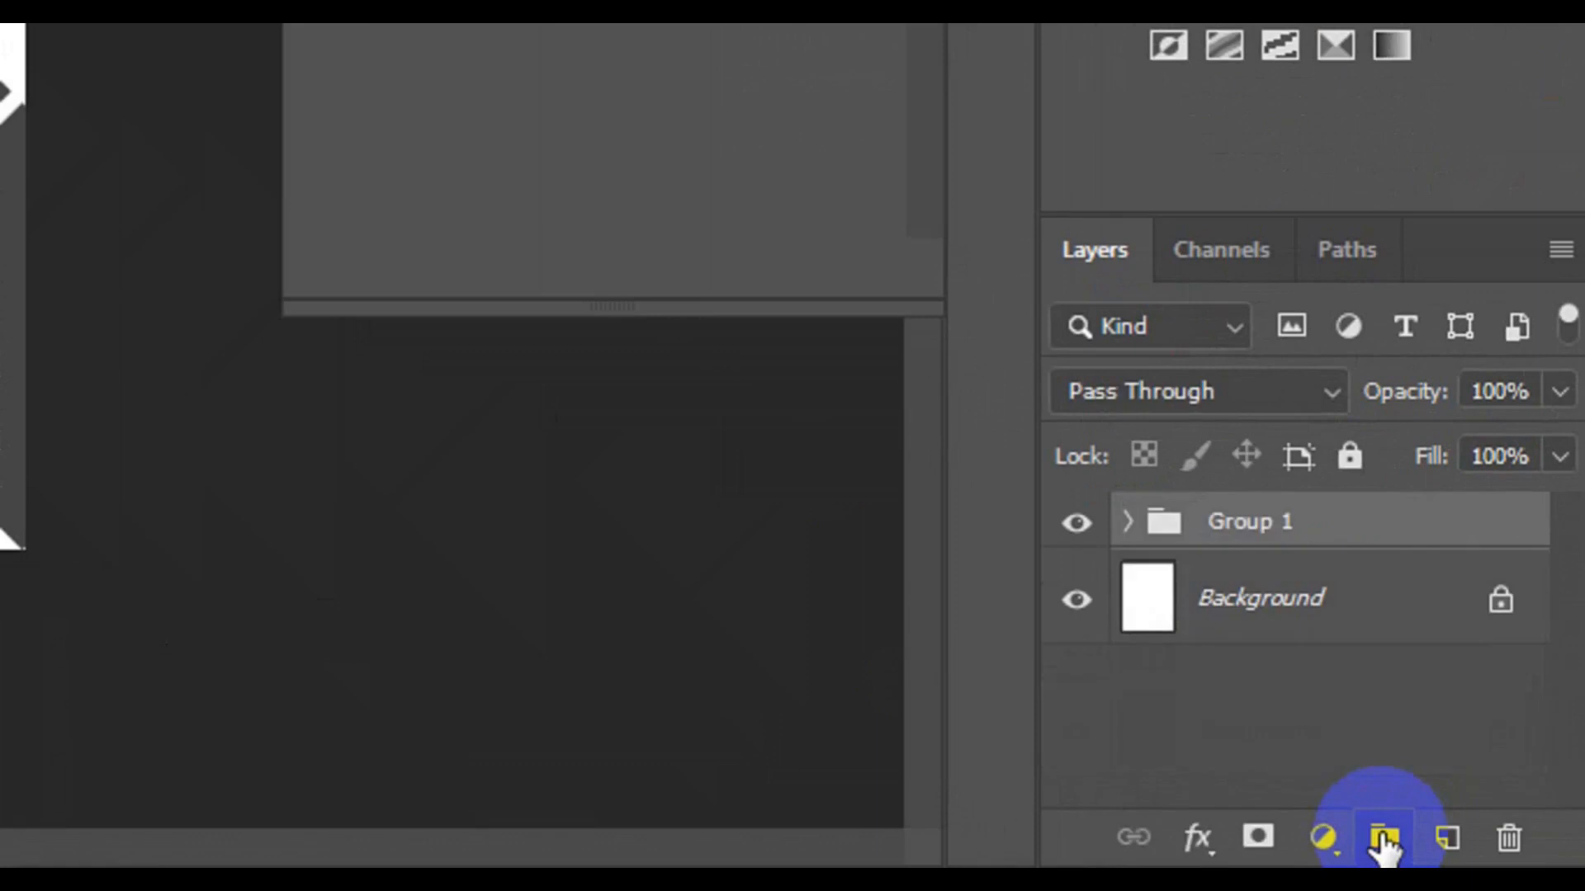
{"action": "double_click", "coordinate": [1261, 528]}
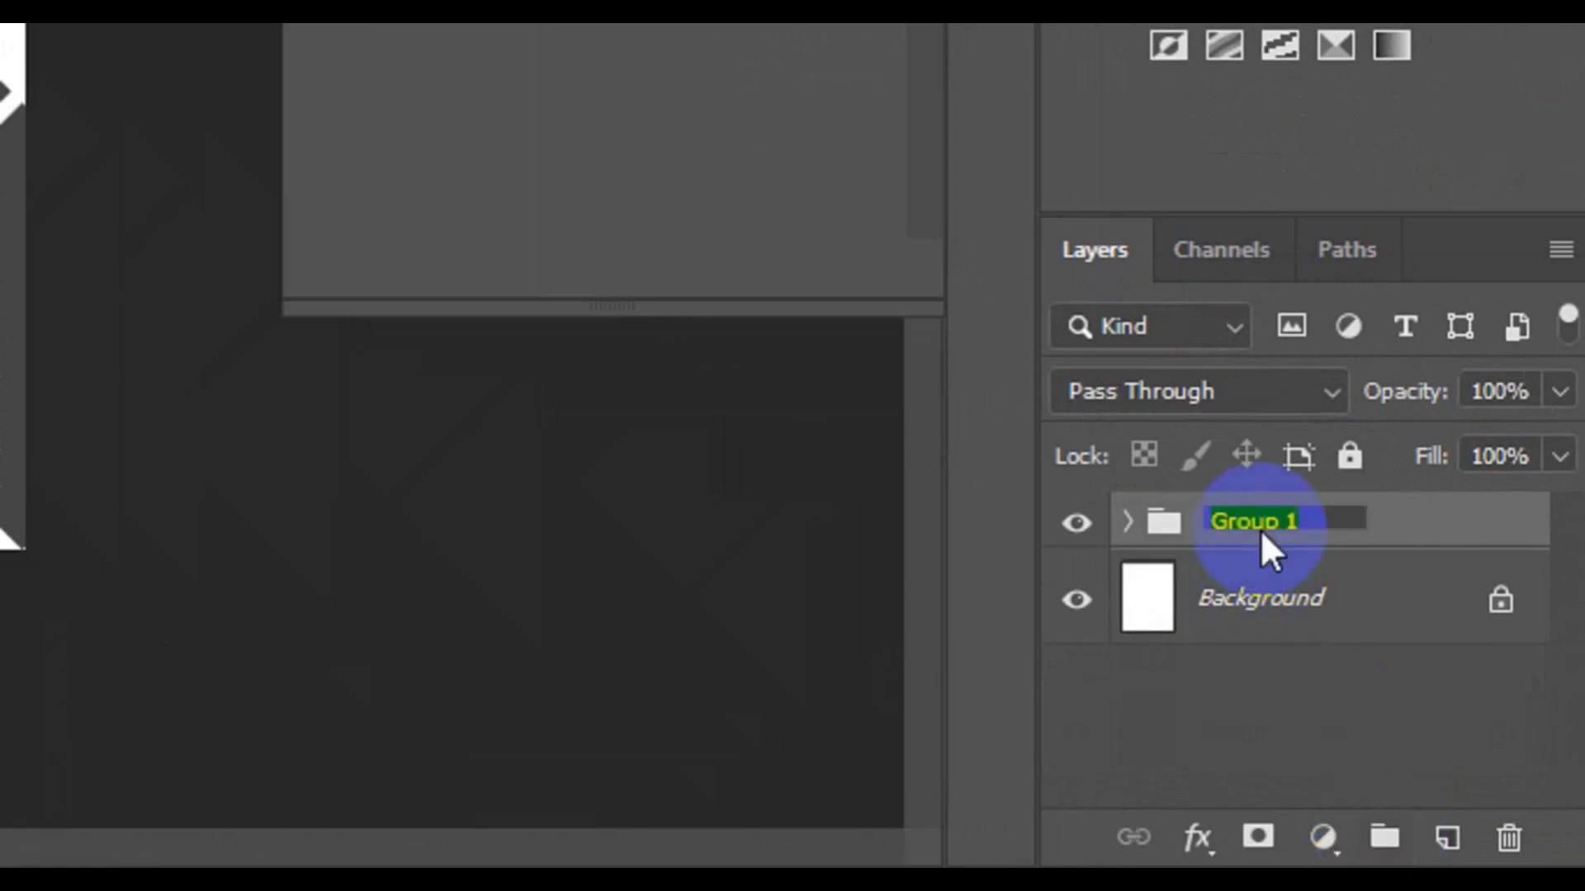
{"action": "type", "text": "t"}
{"action": "type", "text": "rectangle"}
{"action": "type", "text": " 1"}
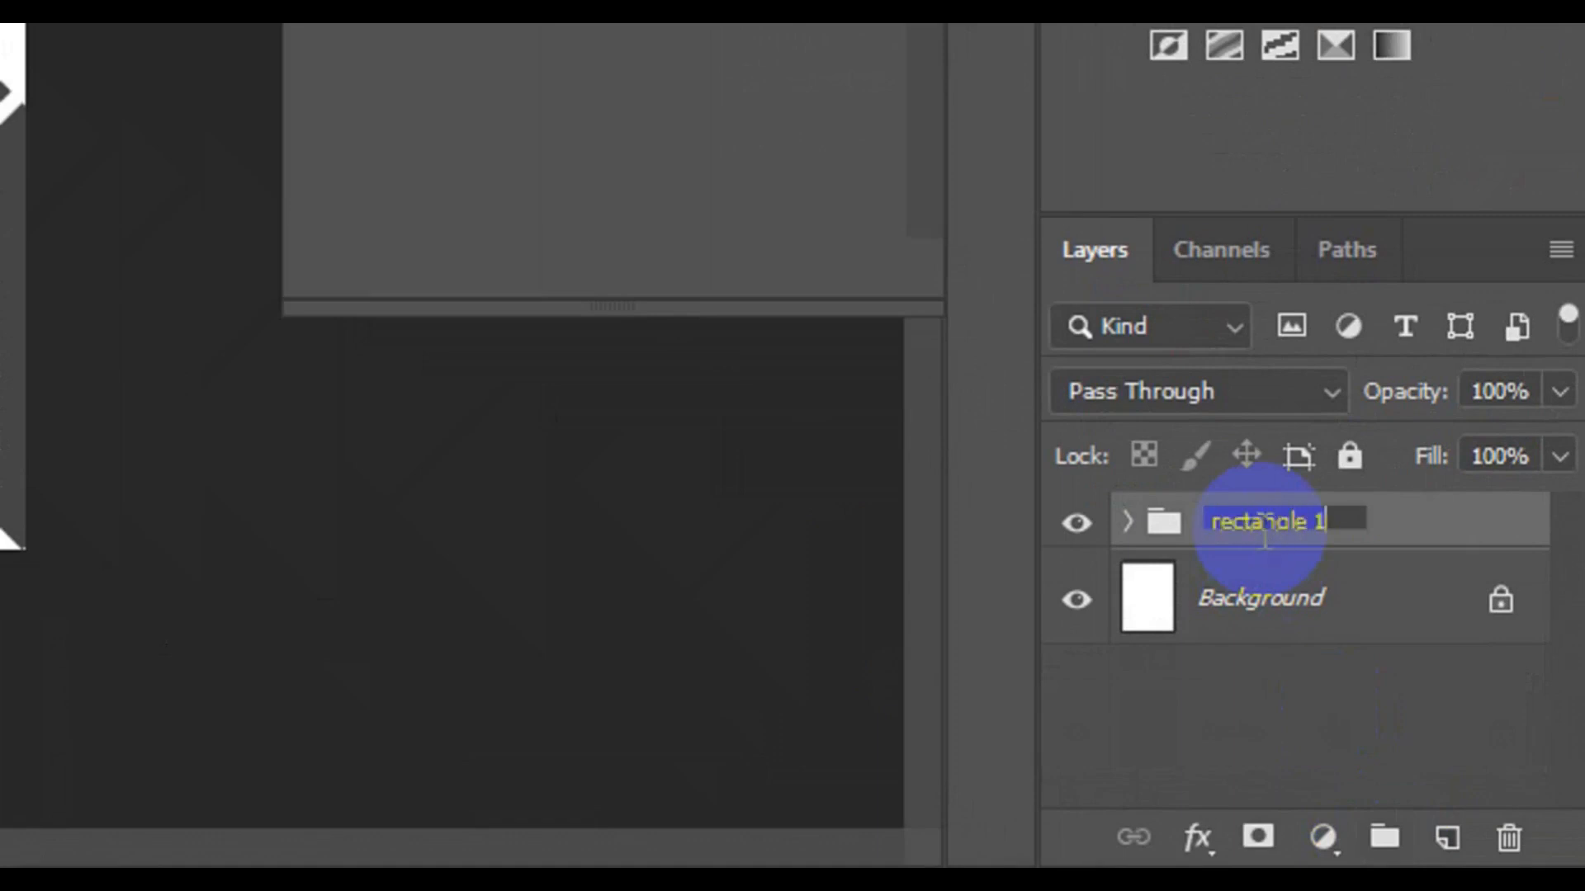
Step: Confirm the group name "rectangle 1" and duplicate the group as "rectangle 2"
{"action": "key", "text": "Return"}
{"action": "right_click", "coordinate": [1260, 532]}
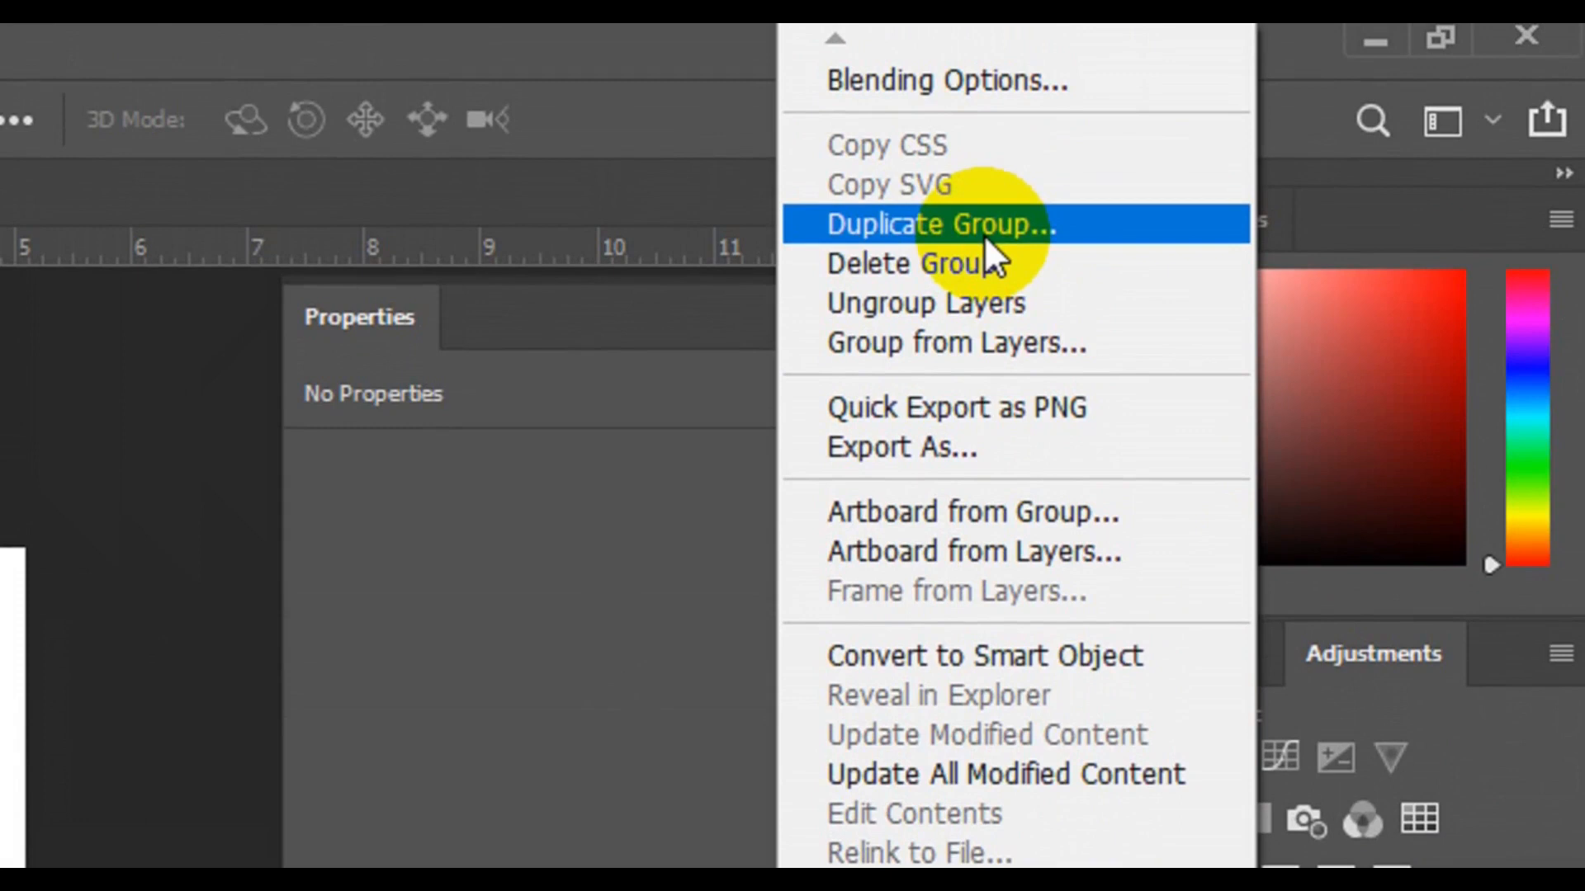
{"action": "left_click", "coordinate": [984, 235]}
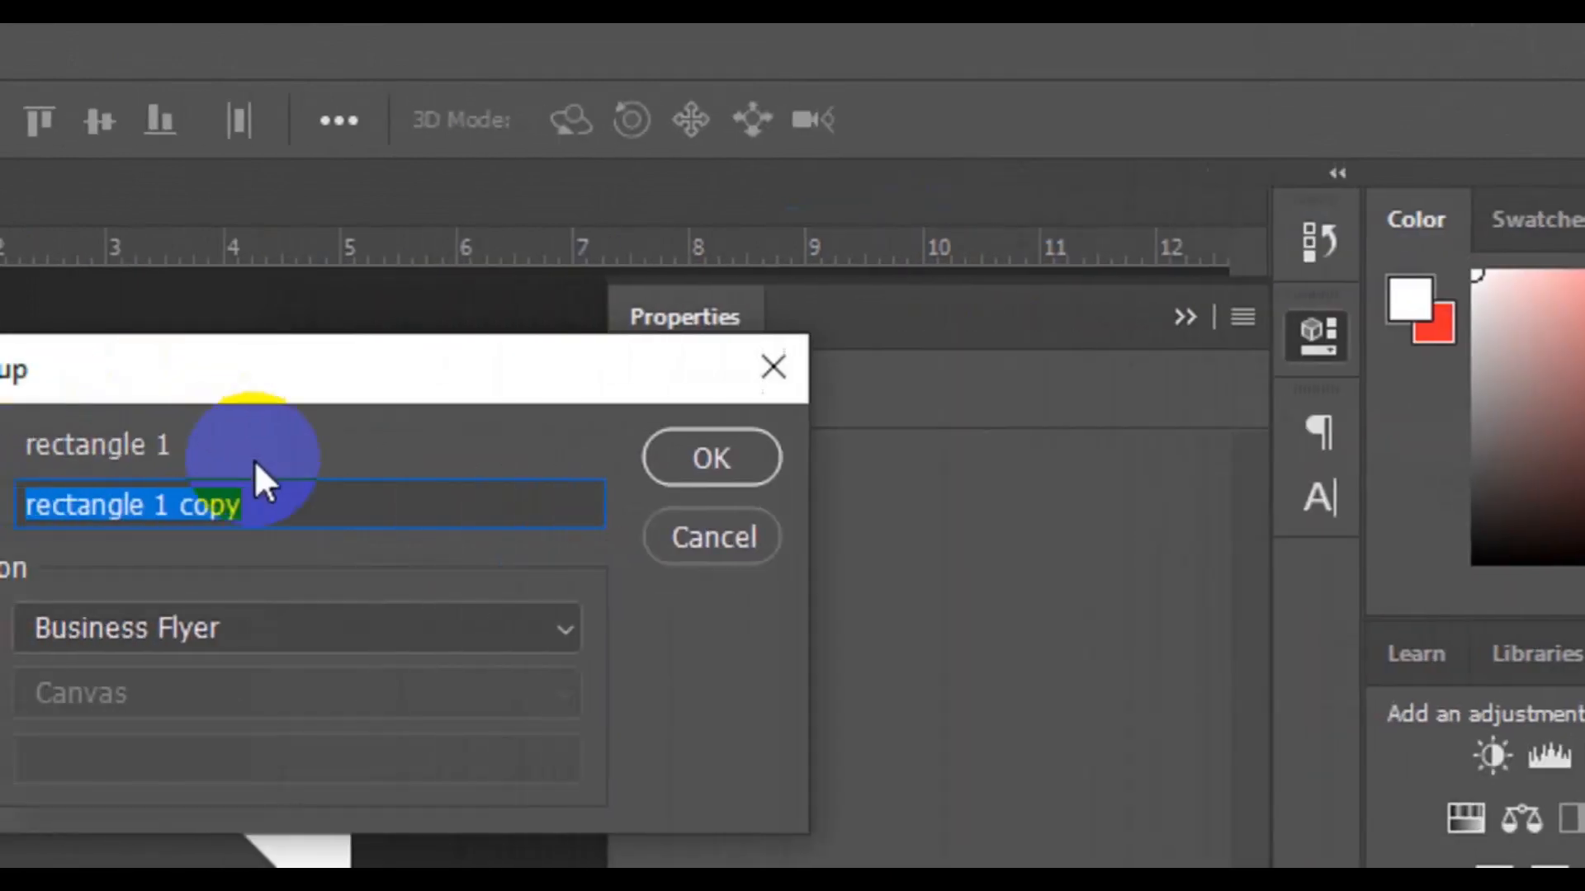
{"action": "left_click", "coordinate": [245, 505]}
{"action": "key", "text": "BackSpace"}
{"action": "key", "text": "BackSpace"}
{"action": "key", "text": "BackSpace"}
{"action": "key", "text": "BackSpace"}
{"action": "key", "text": "BackSpace"}
{"action": "key", "text": "BackSpace"}
{"action": "type", "text": "2"}
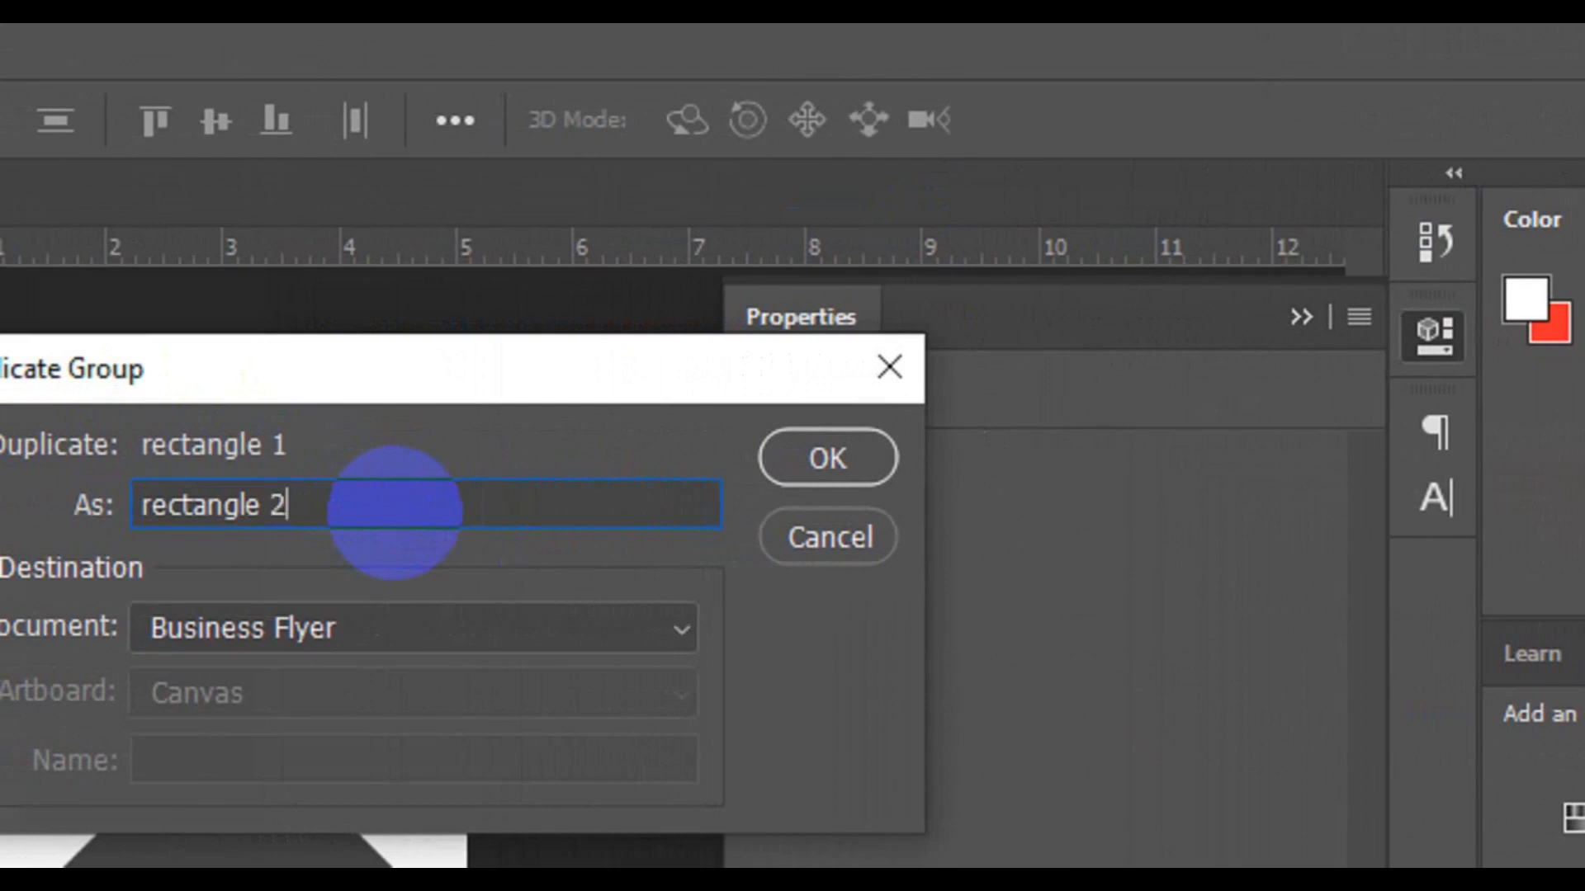
{"action": "left_click", "coordinate": [858, 443]}
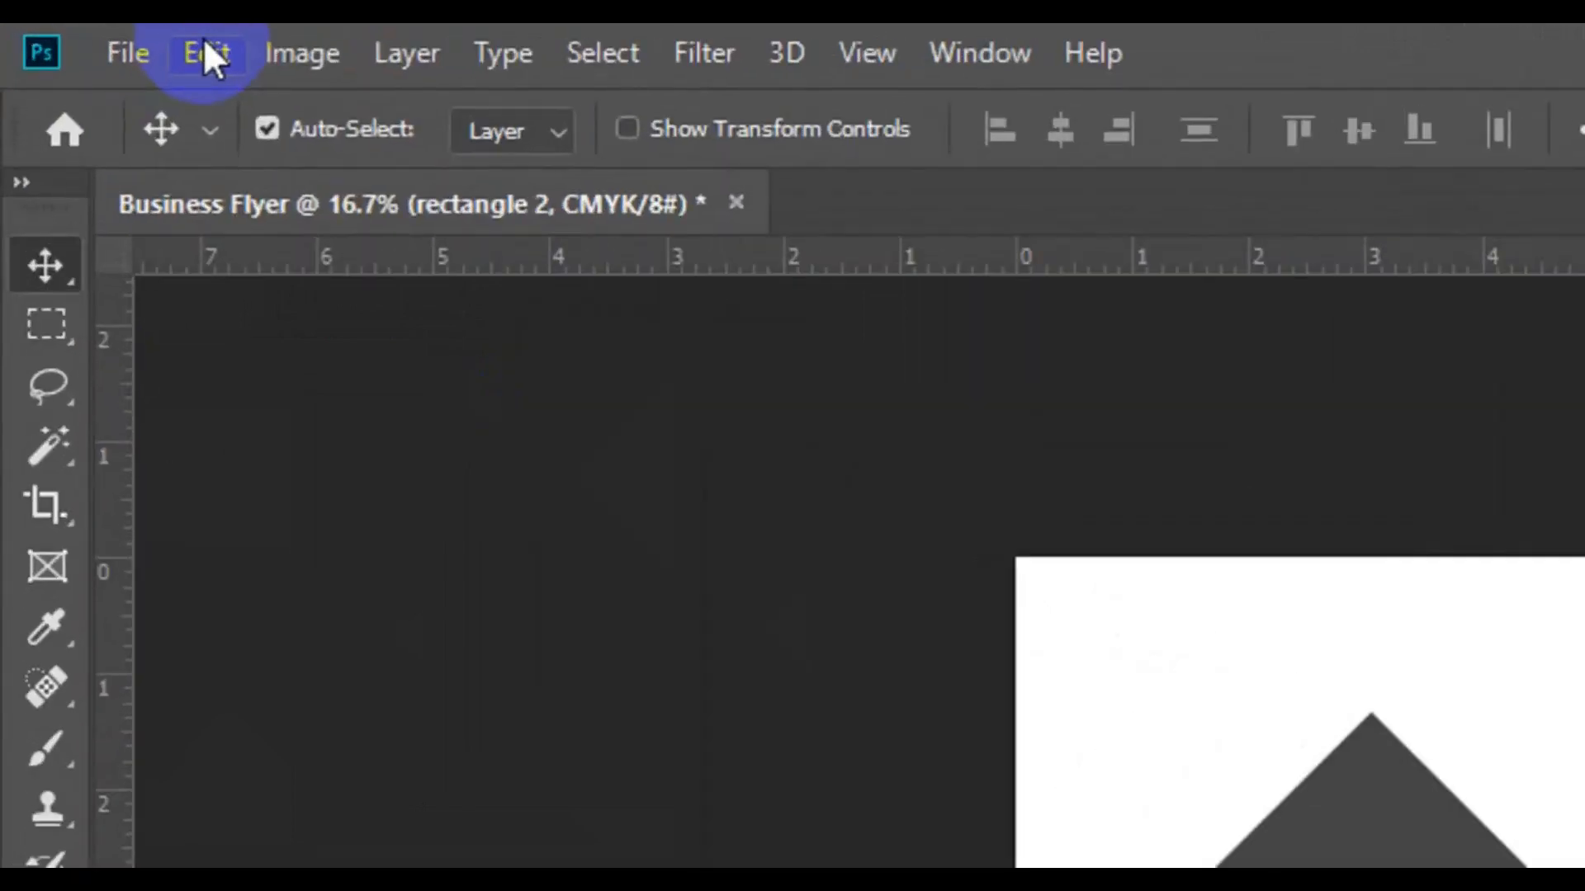
Step: Move the "rectangle 2" group up and slightly right with Free Transform, leaving a narrow diagonal gap to the original squares
{"action": "left_click", "coordinate": [207, 52]}
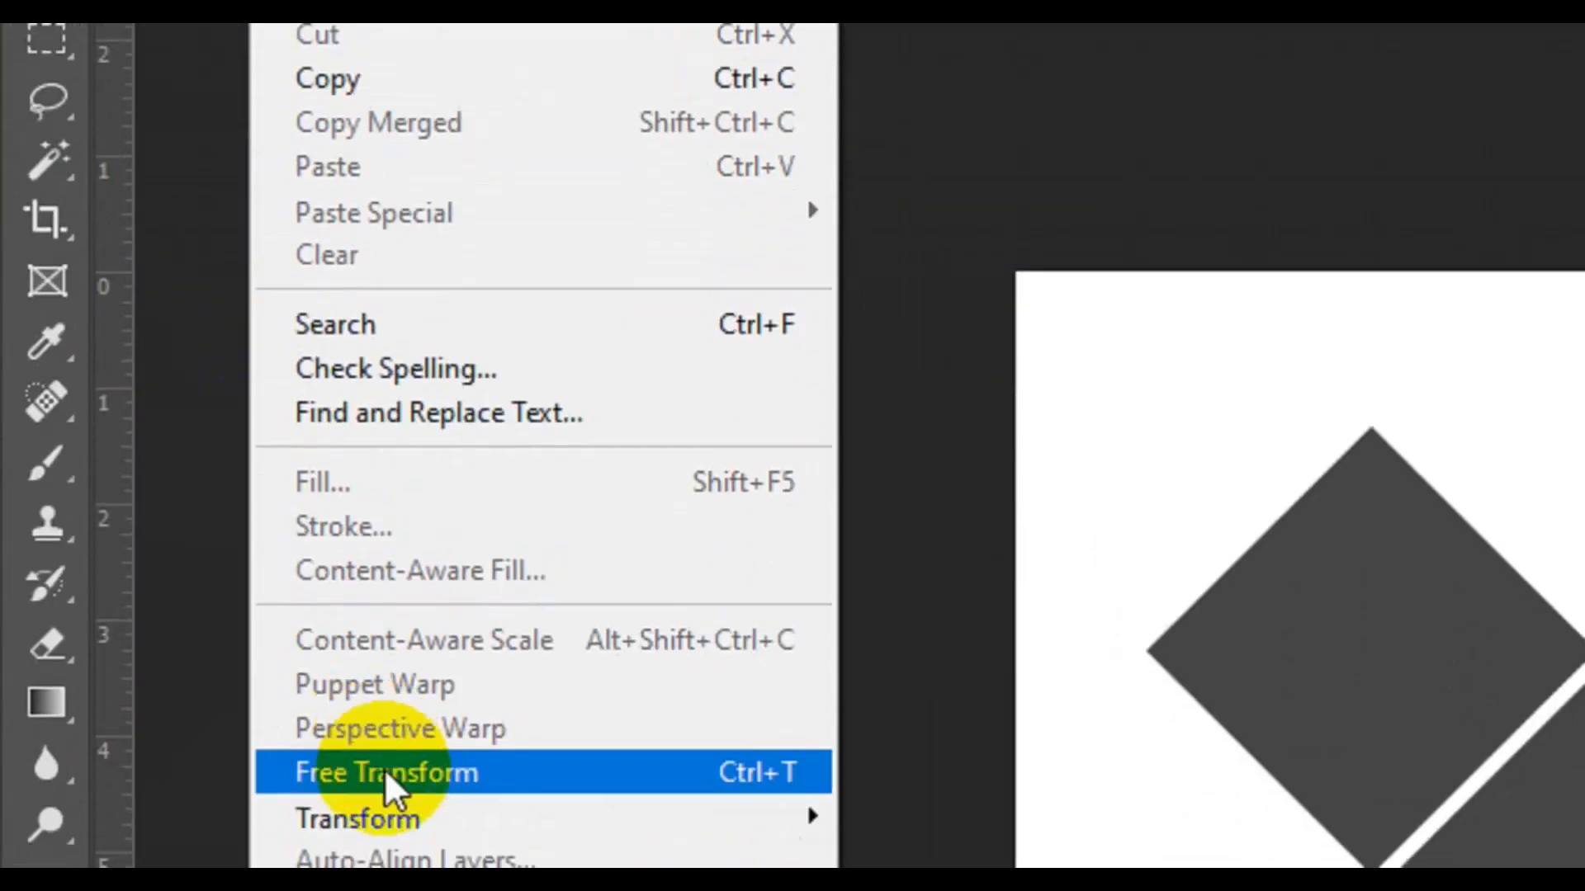
{"action": "left_click", "coordinate": [387, 773]}
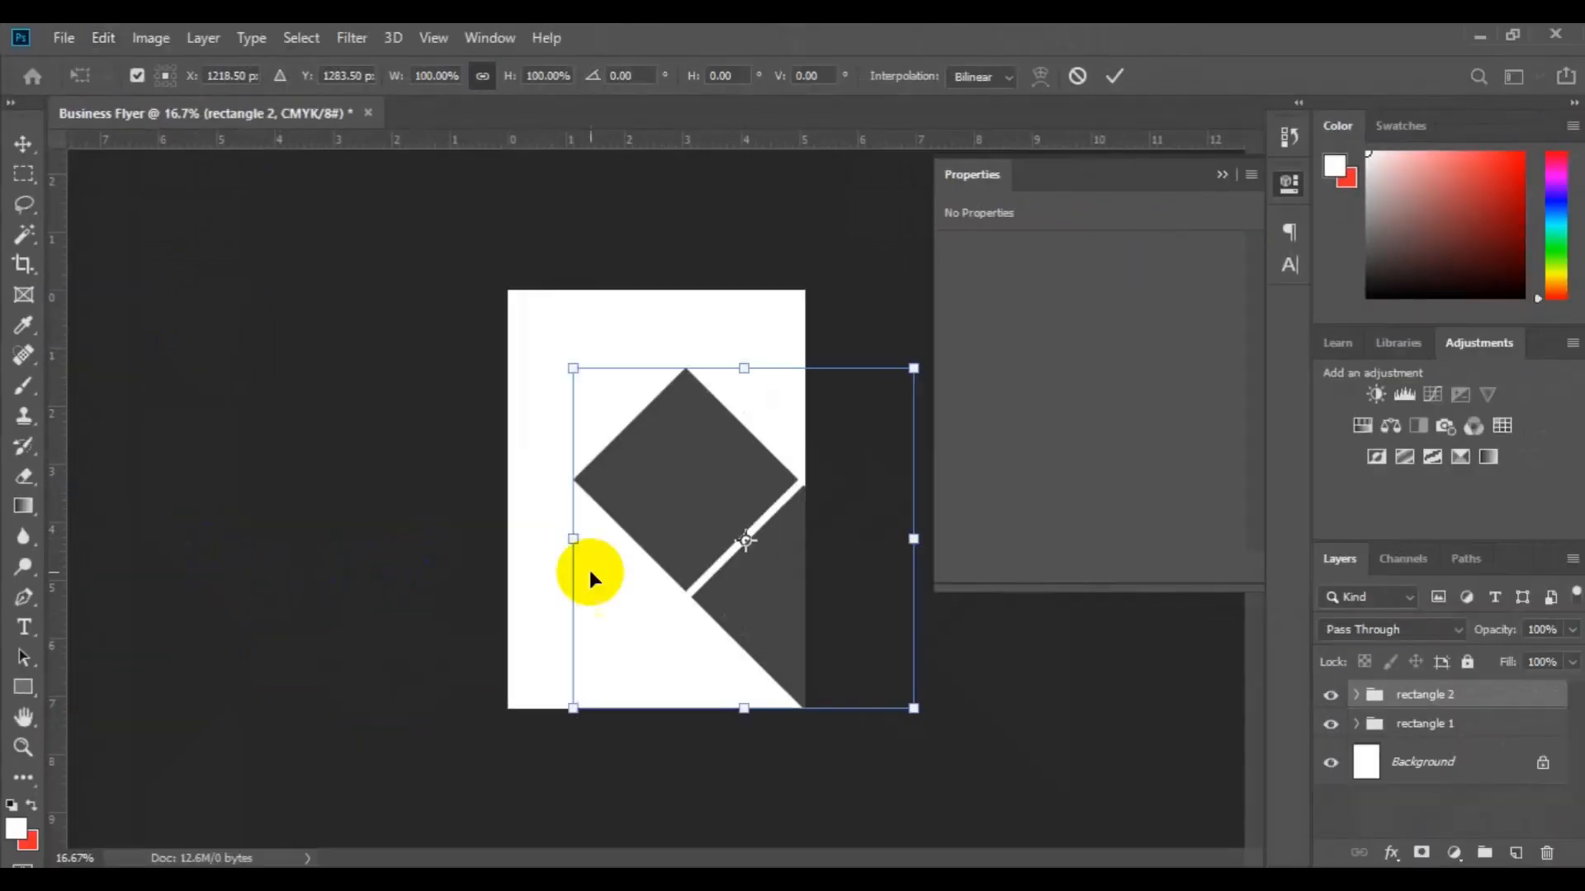
{"action": "mouse_move", "coordinate": [690, 520]}
{"action": "left_mouse_down"}
{"action": "mouse_move", "coordinate": [726, 347]}
{"action": "mouse_move", "coordinate": [766, 351]}
{"action": "mouse_move", "coordinate": [762, 330]}
{"action": "mouse_move", "coordinate": [734, 330]}
{"action": "left_mouse_up"}
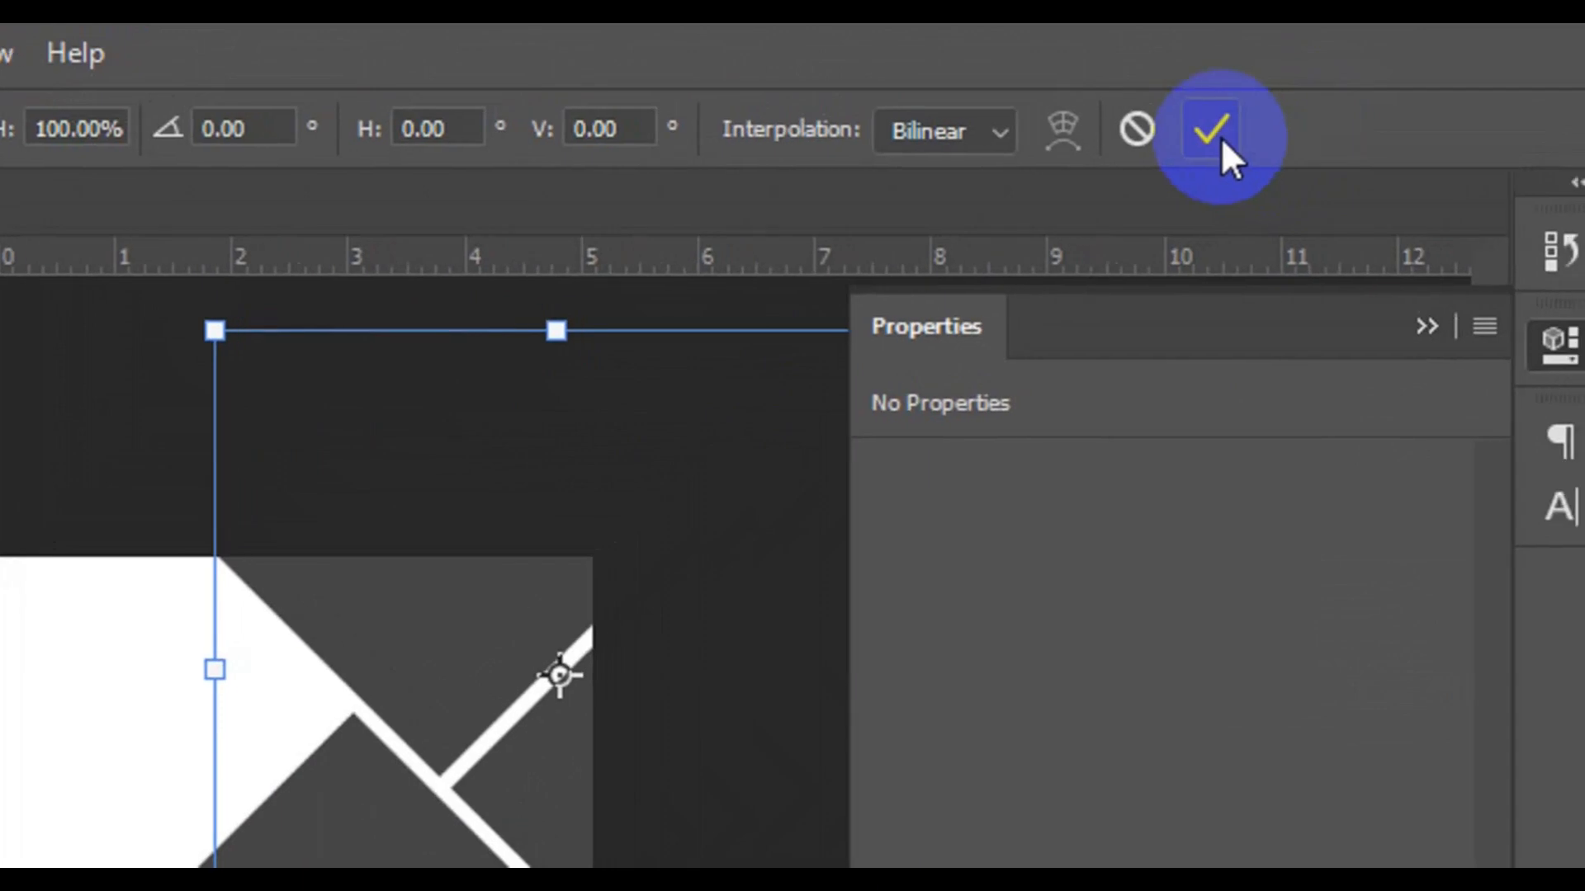
{"action": "left_click", "coordinate": [1190, 137]}
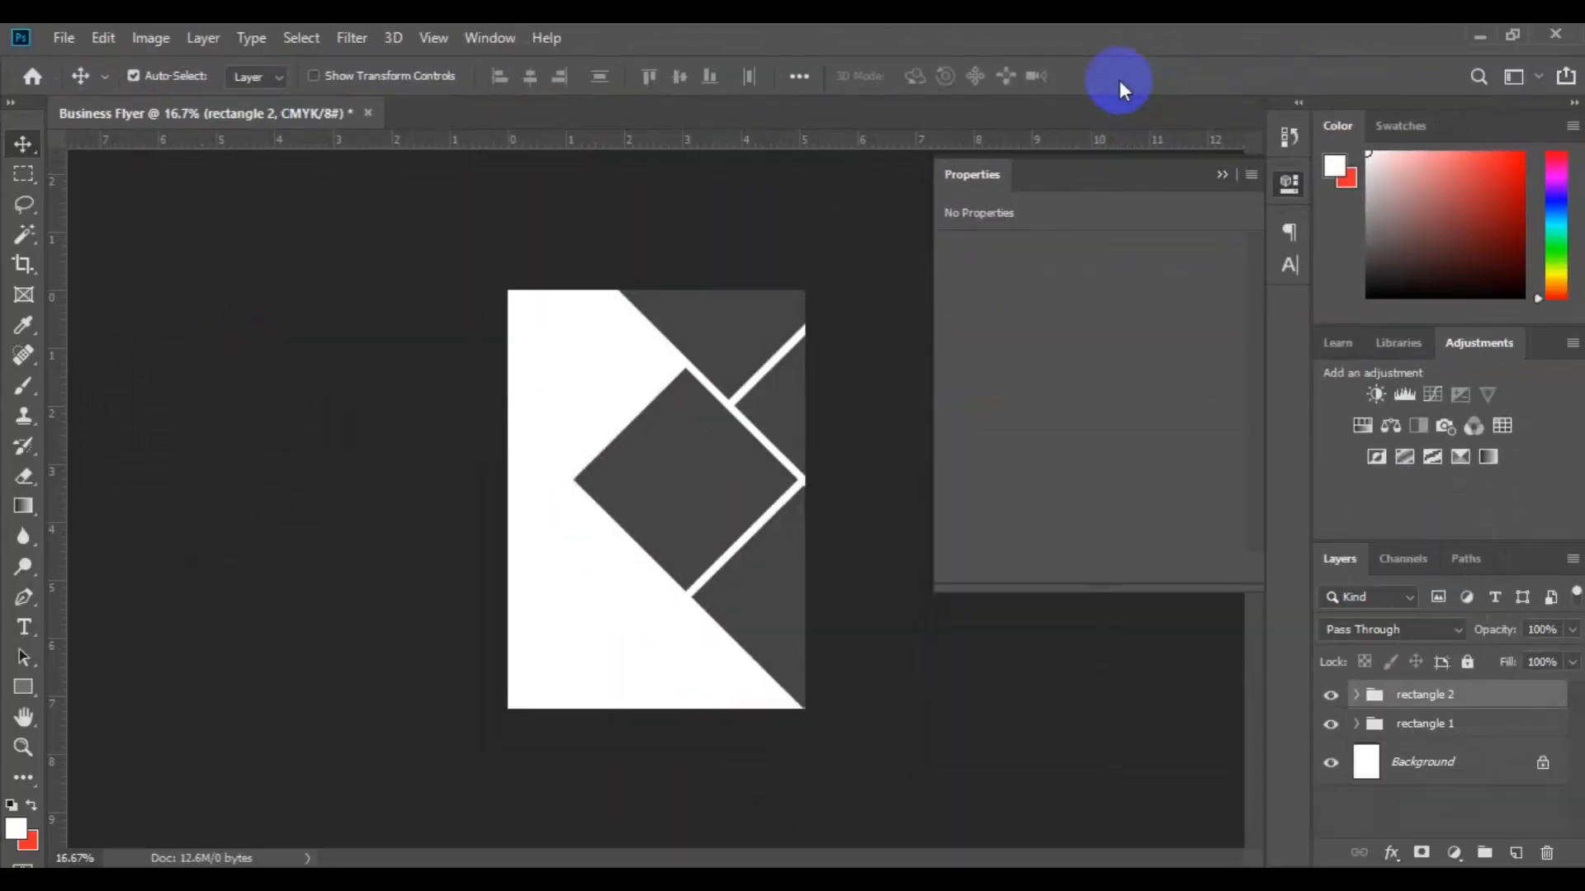
Step: Duplicate the large central square's layer in the "rectangle 1" group and rename the copy "Rectangle 3"
{"action": "left_click", "coordinate": [660, 493]}
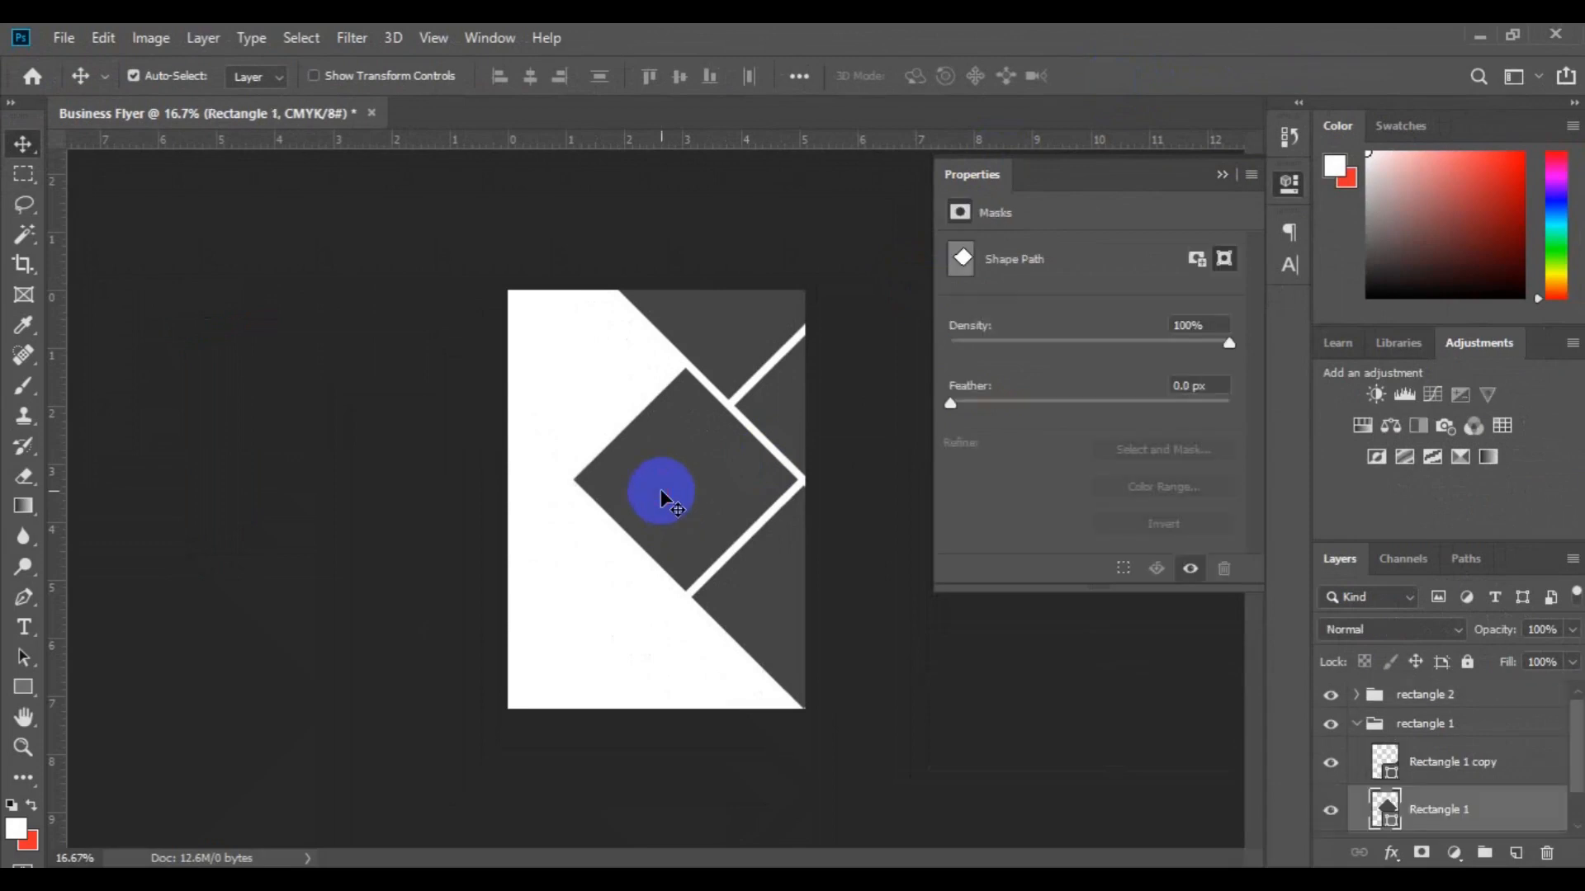
{"action": "right_click", "coordinate": [1439, 815]}
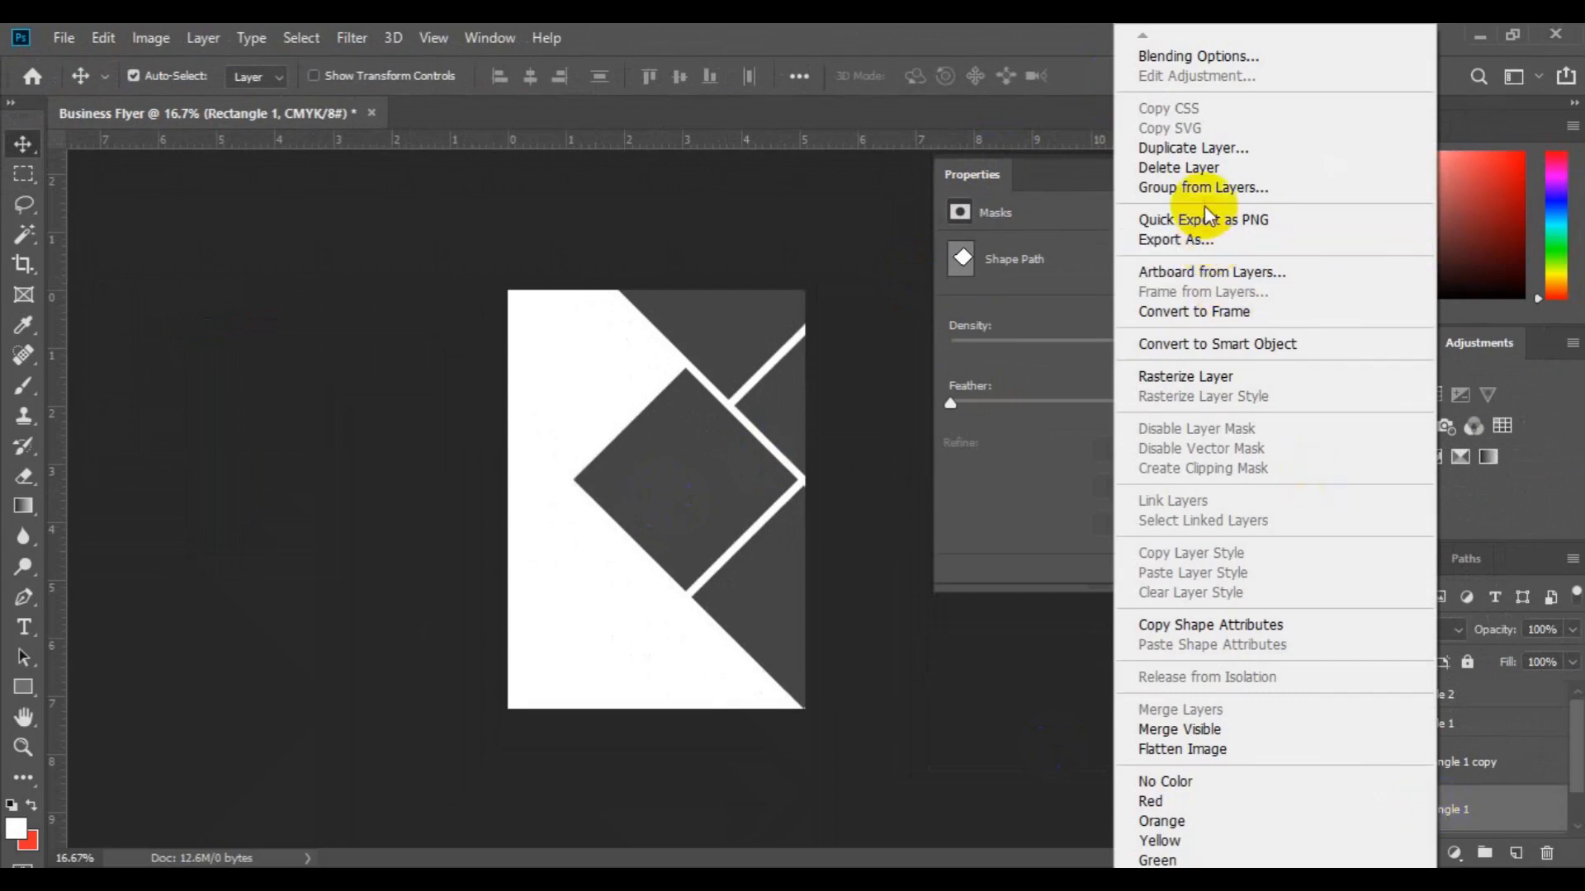
{"action": "left_click", "coordinate": [1192, 148]}
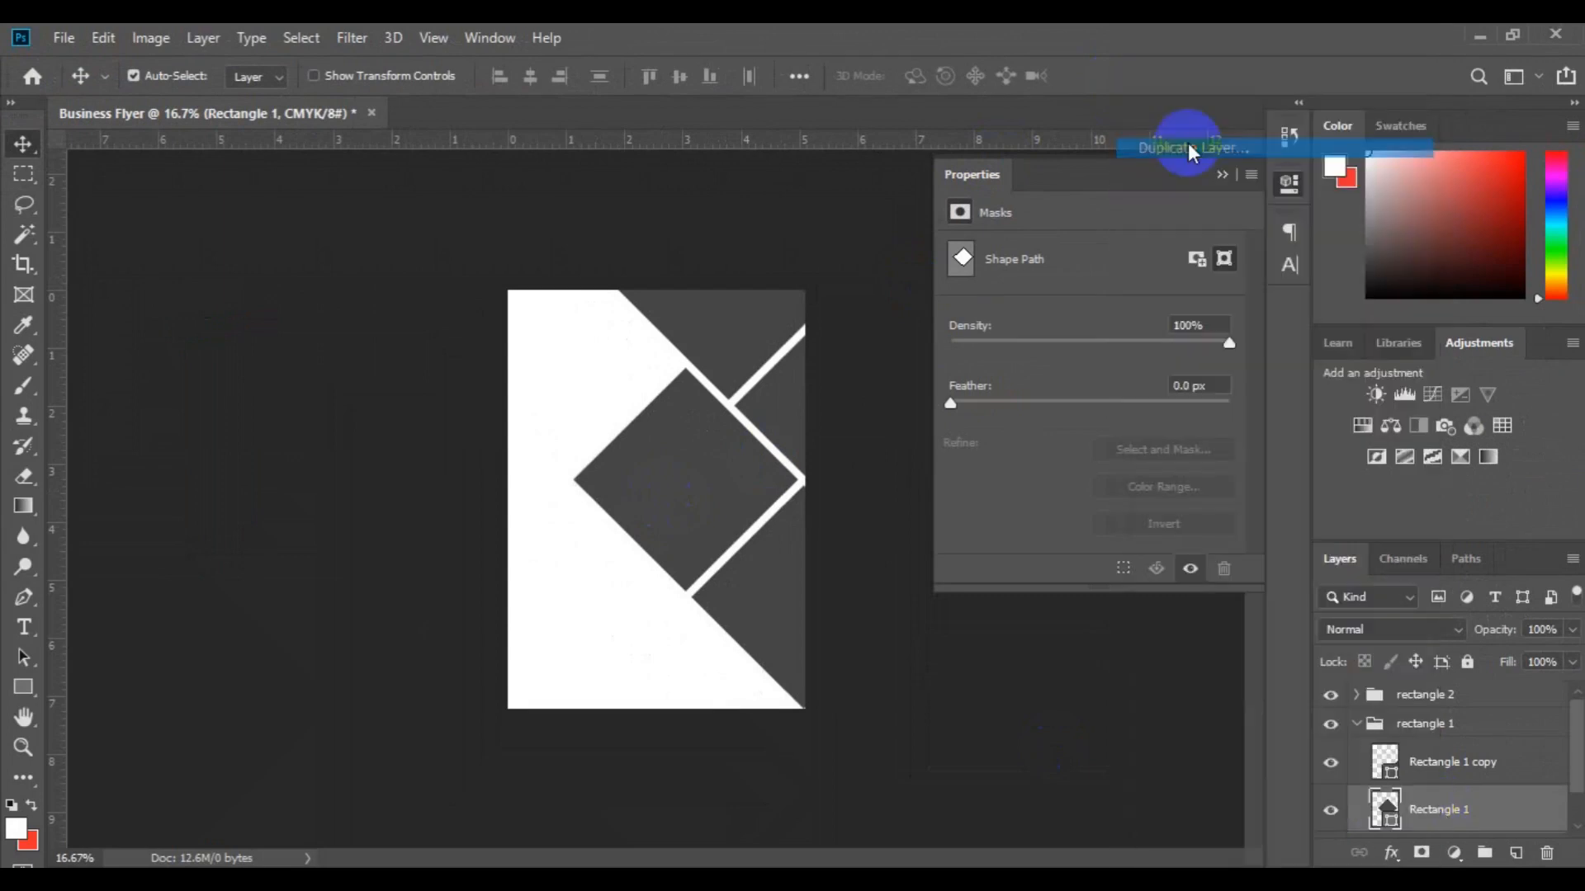
{"action": "left_click", "coordinate": [795, 269]}
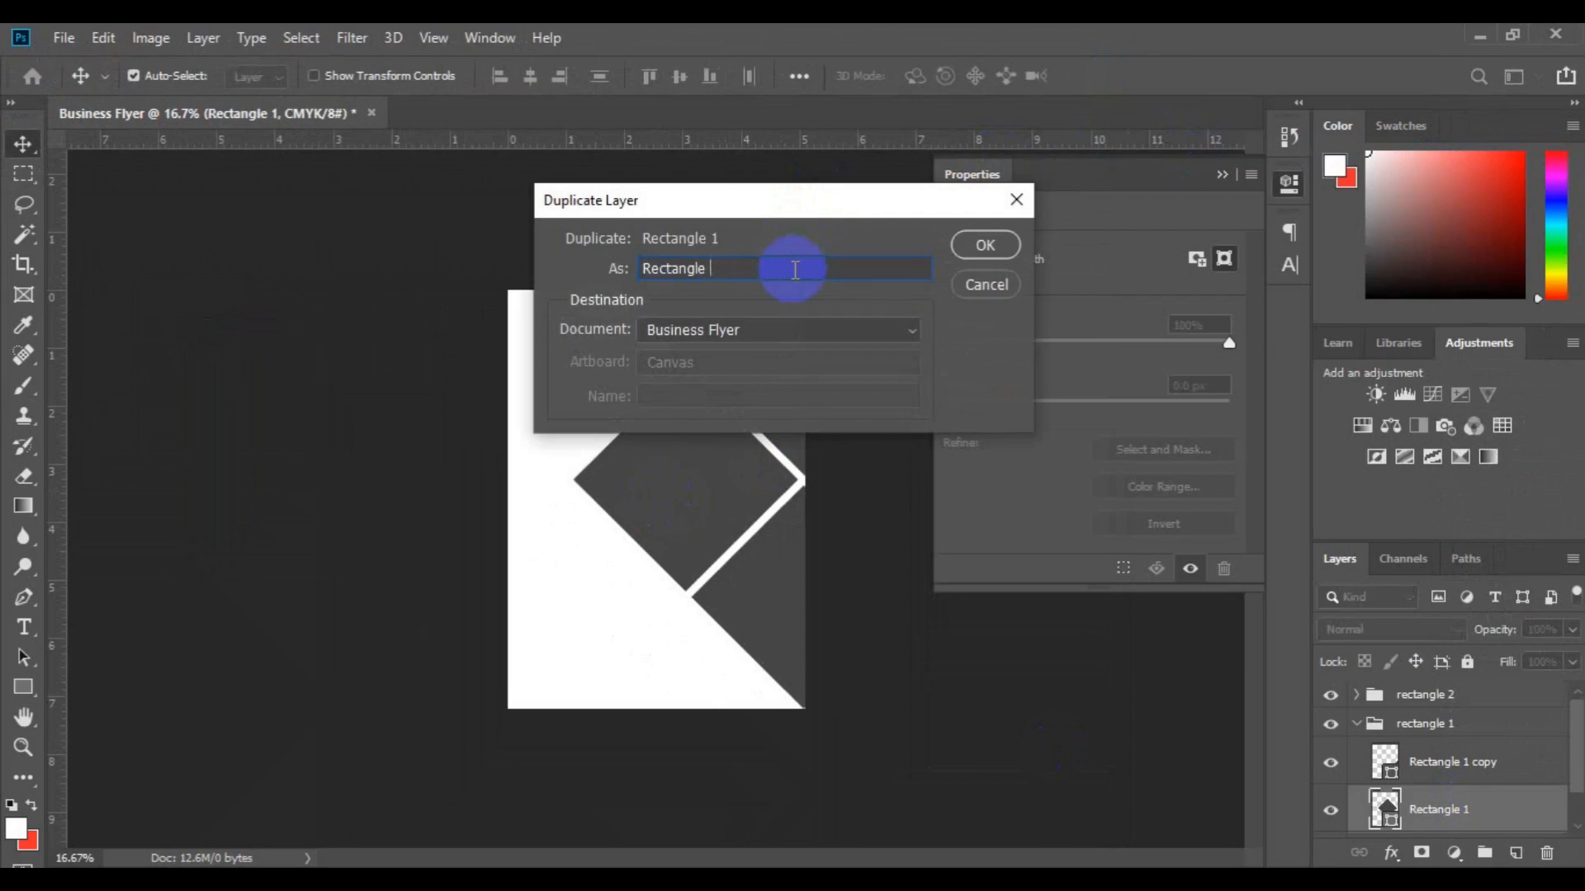
{"action": "left_click", "coordinate": [994, 254]}
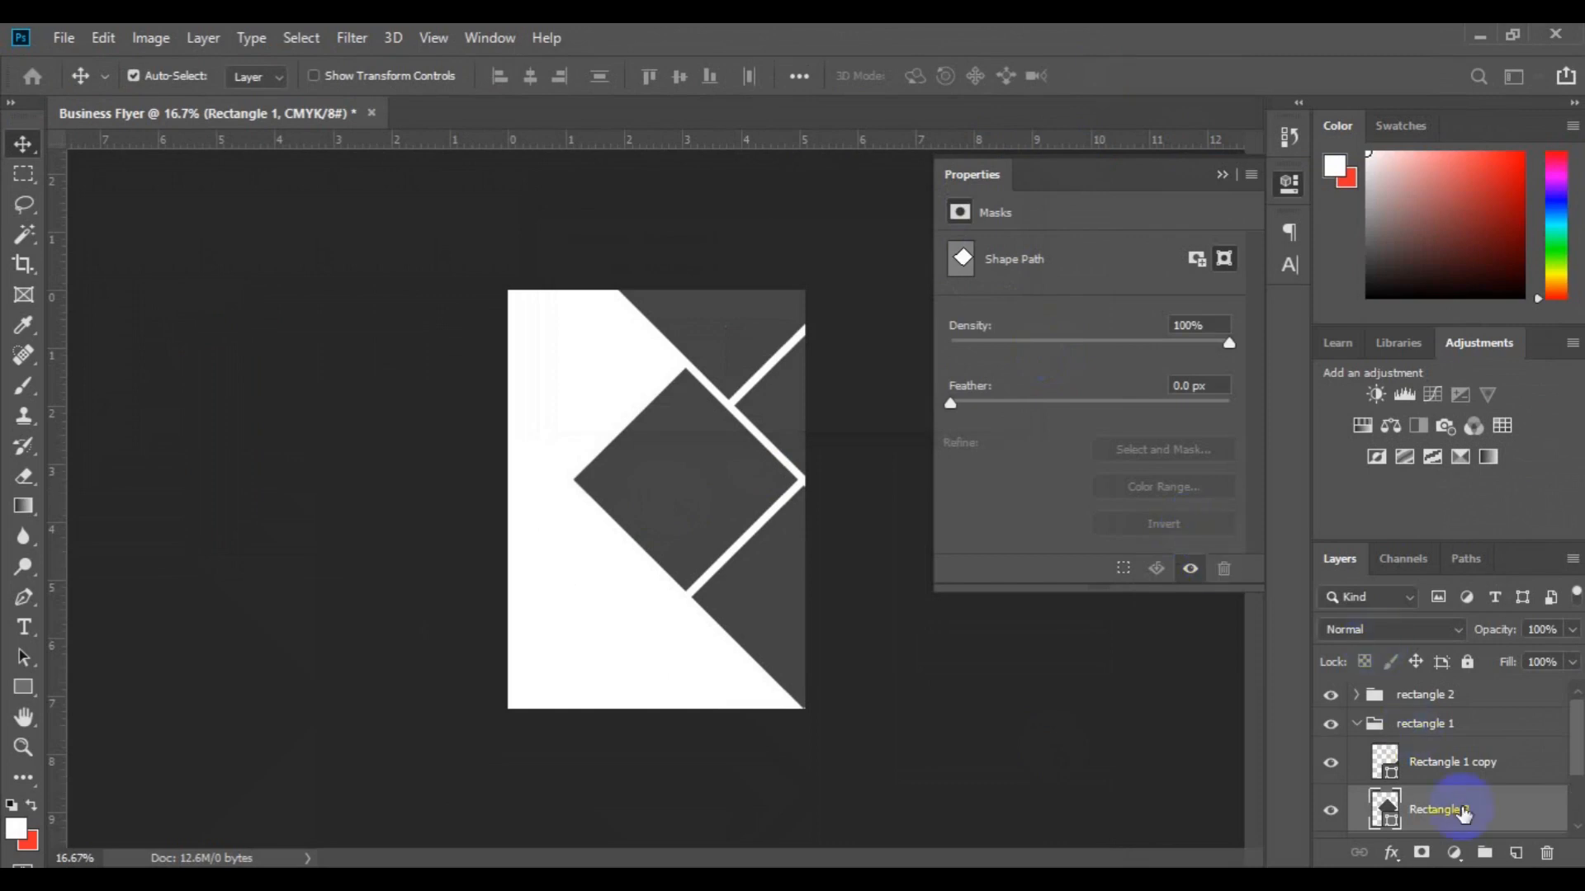
{"action": "double_click", "coordinate": [1464, 815]}
{"action": "left_click", "coordinate": [1503, 809]}
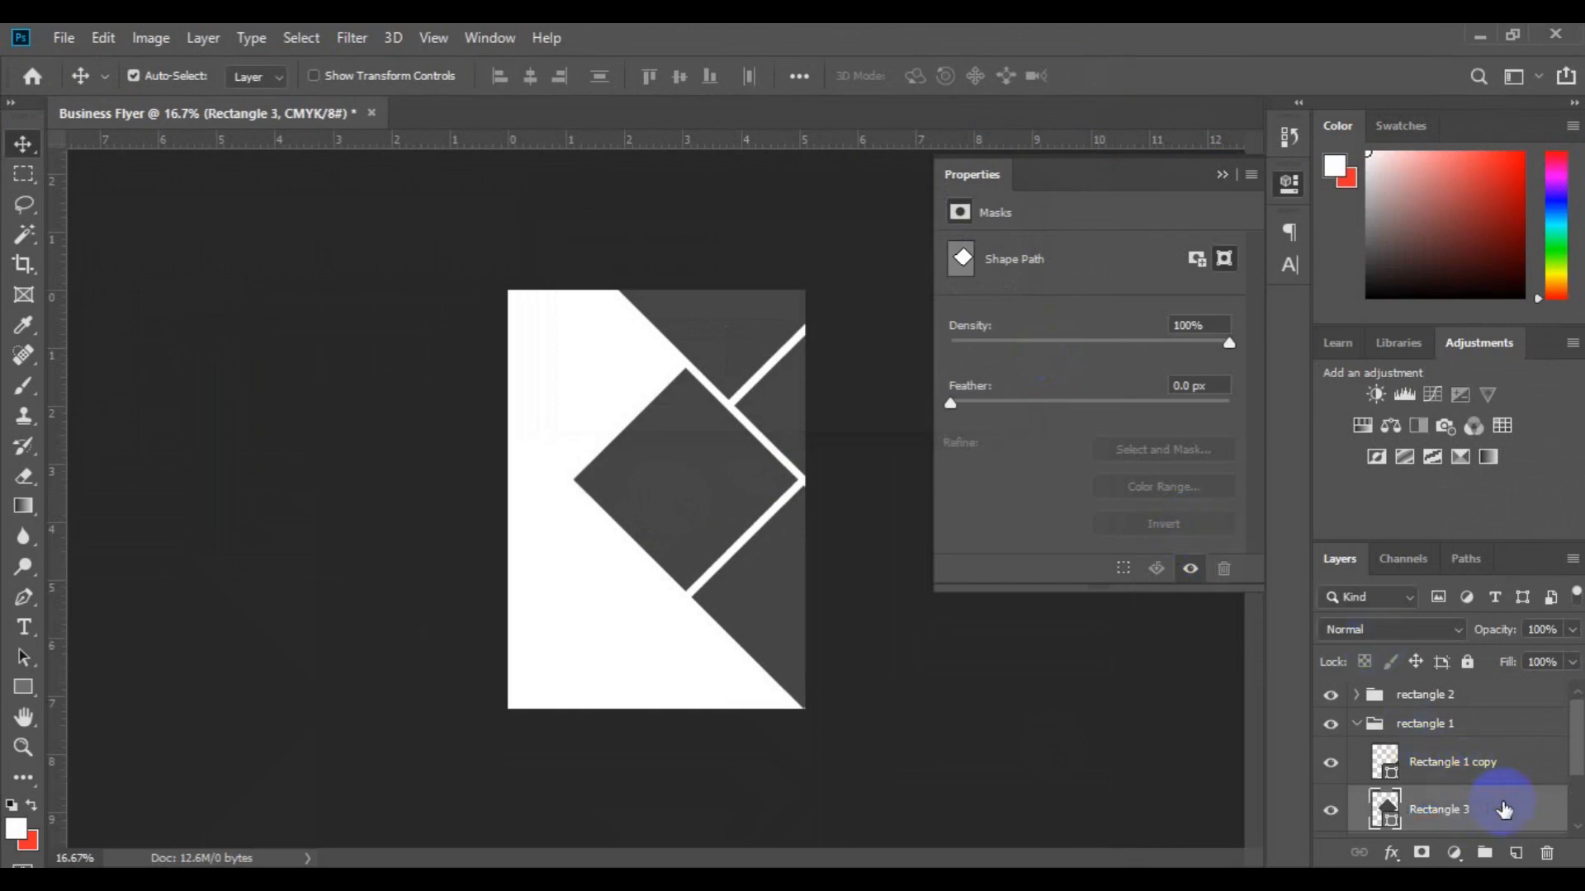
Step: Take the Rectangle 3 layer out of its group and shift its square straight left until its corner nearly meets the central square's left corner
{"action": "left_click_drag", "start_coordinate": [1466, 809], "coordinate": [1468, 718]}
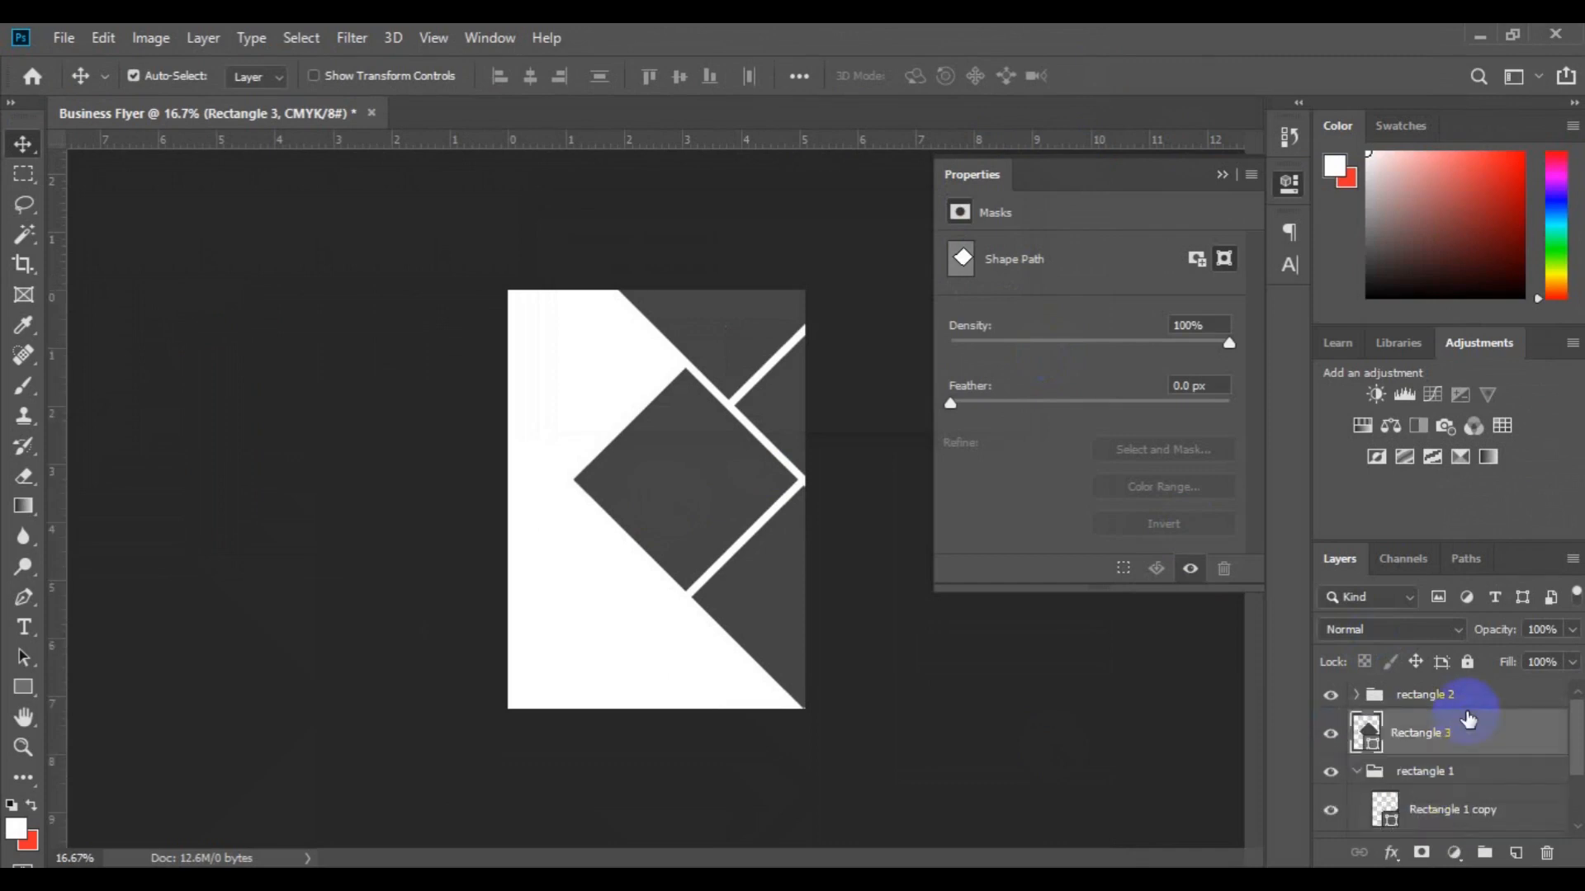
{"action": "left_click", "coordinate": [1351, 775]}
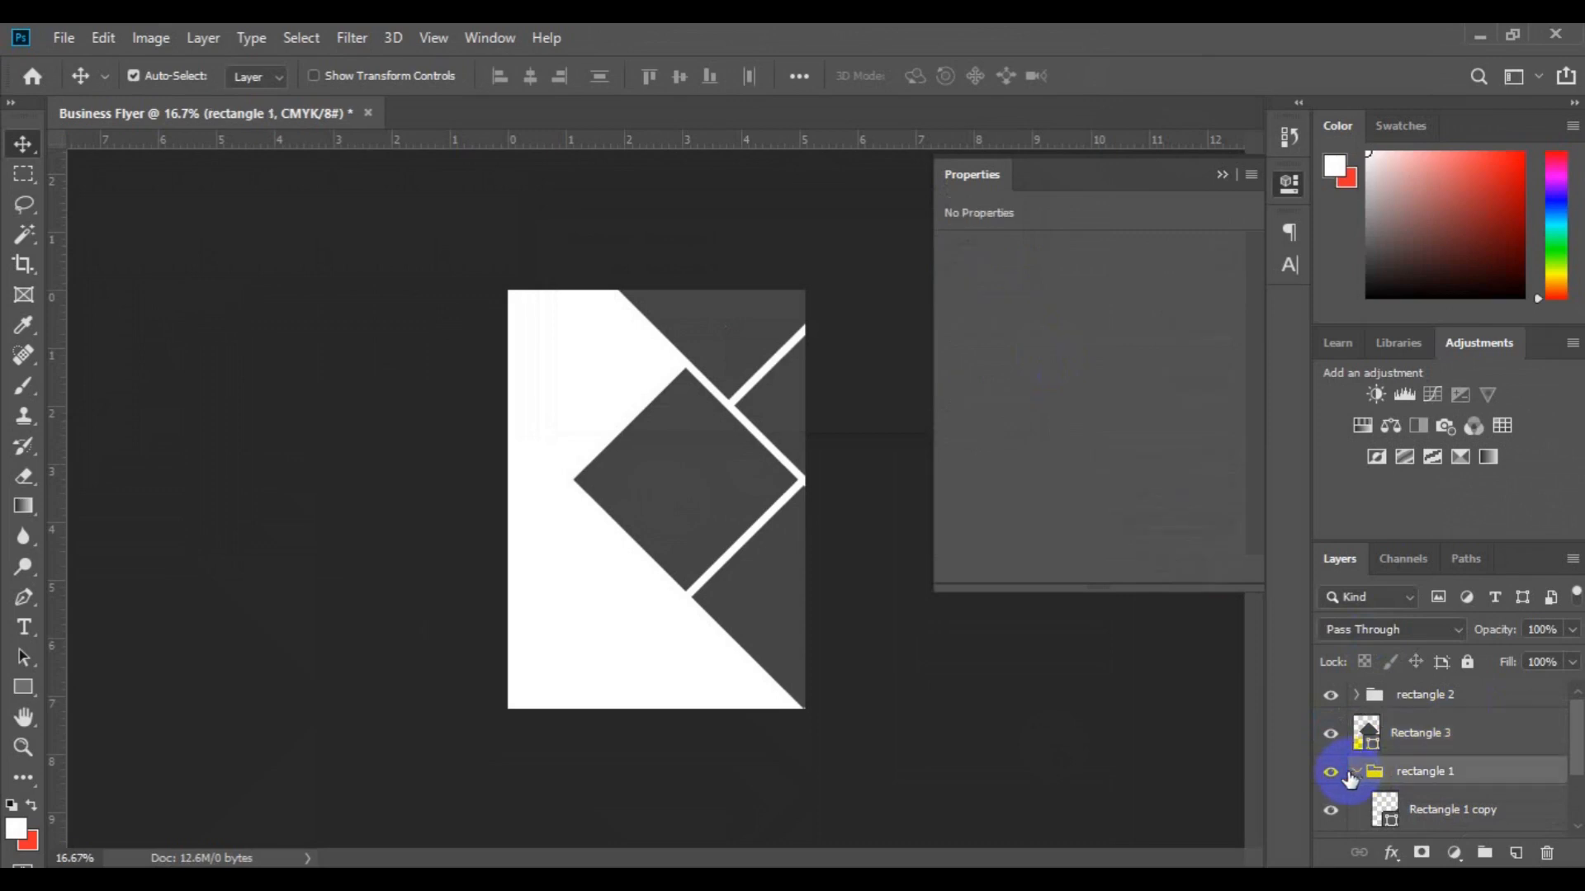
{"action": "left_click", "coordinate": [1353, 774]}
{"action": "left_click", "coordinate": [1415, 736]}
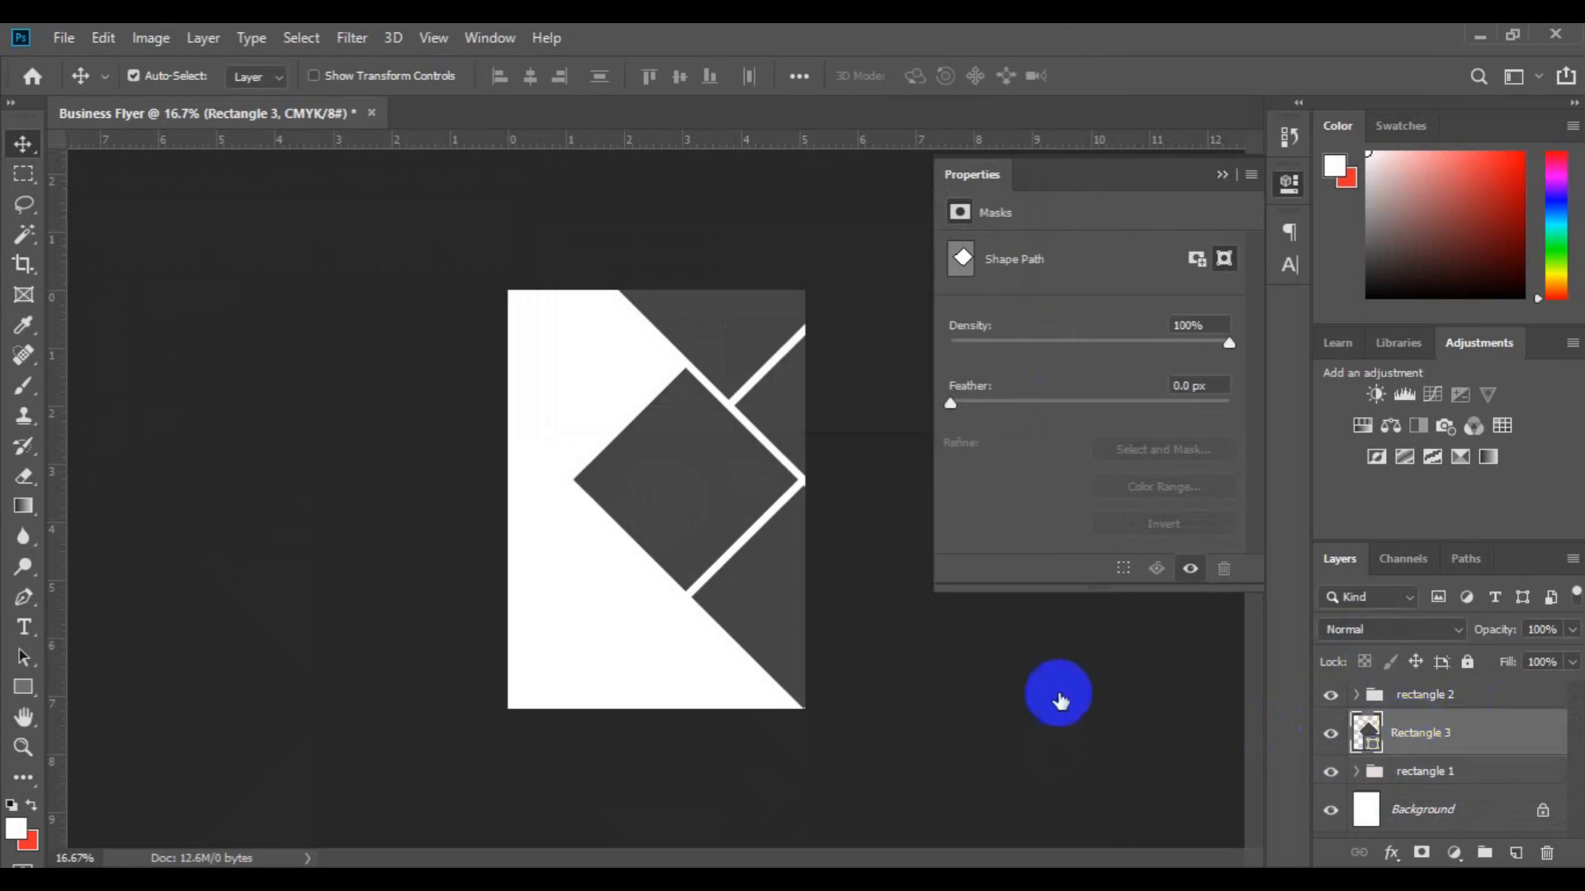
{"action": "left_click_drag", "start_coordinate": [673, 509], "coordinate": [441, 512]}
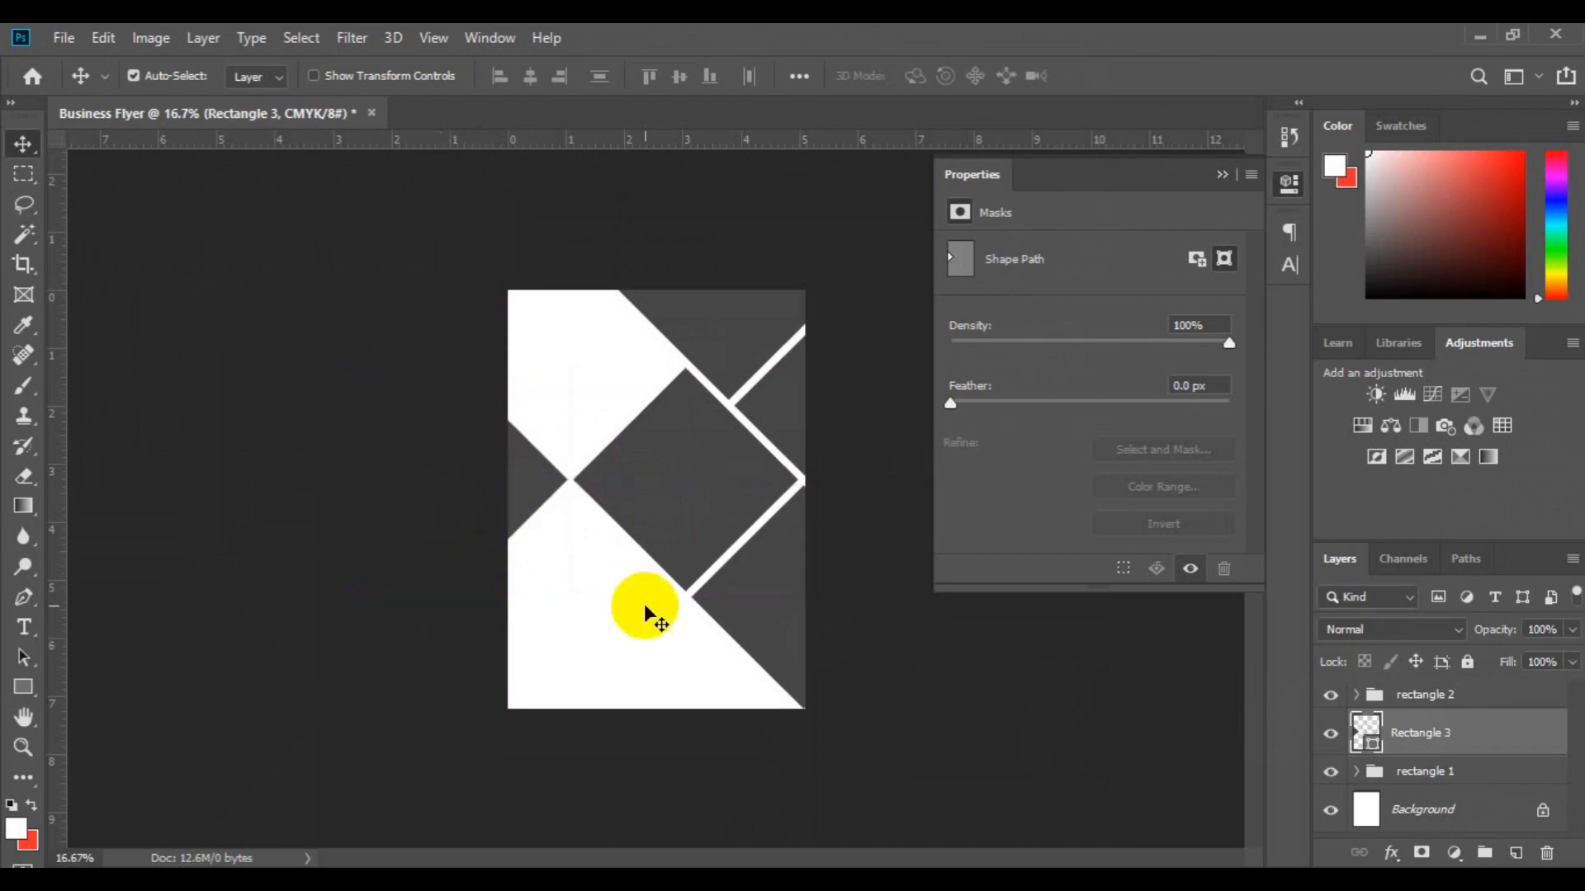
Step: Duplicate the Rectangle 3 layer under the name "rec 4"
{"action": "key", "text": "ctrl"}
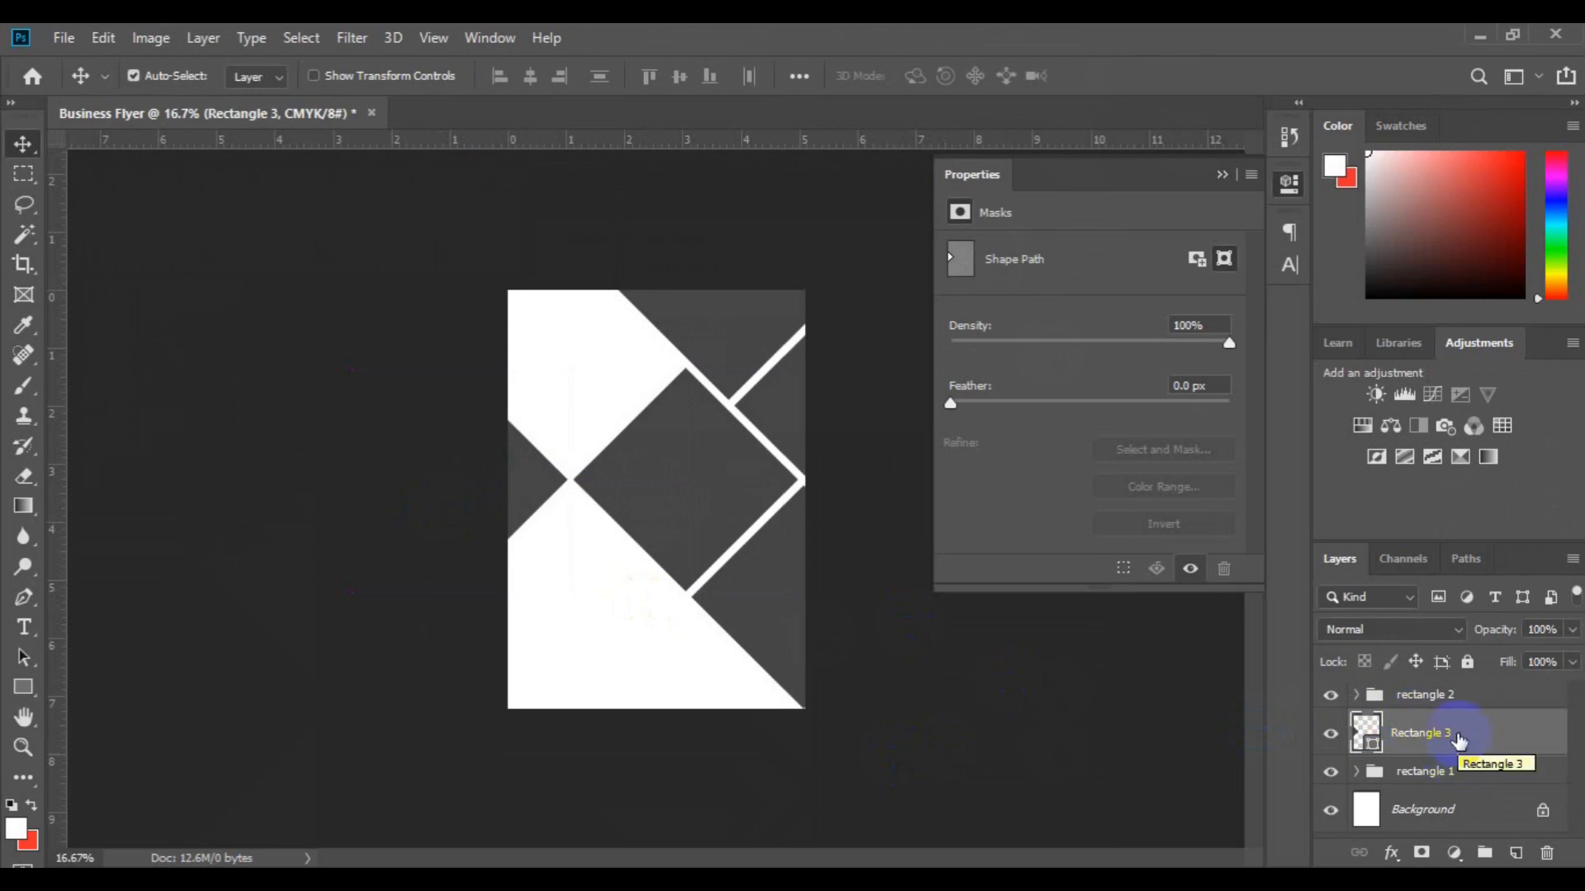
{"action": "right_click", "coordinate": [1458, 734]}
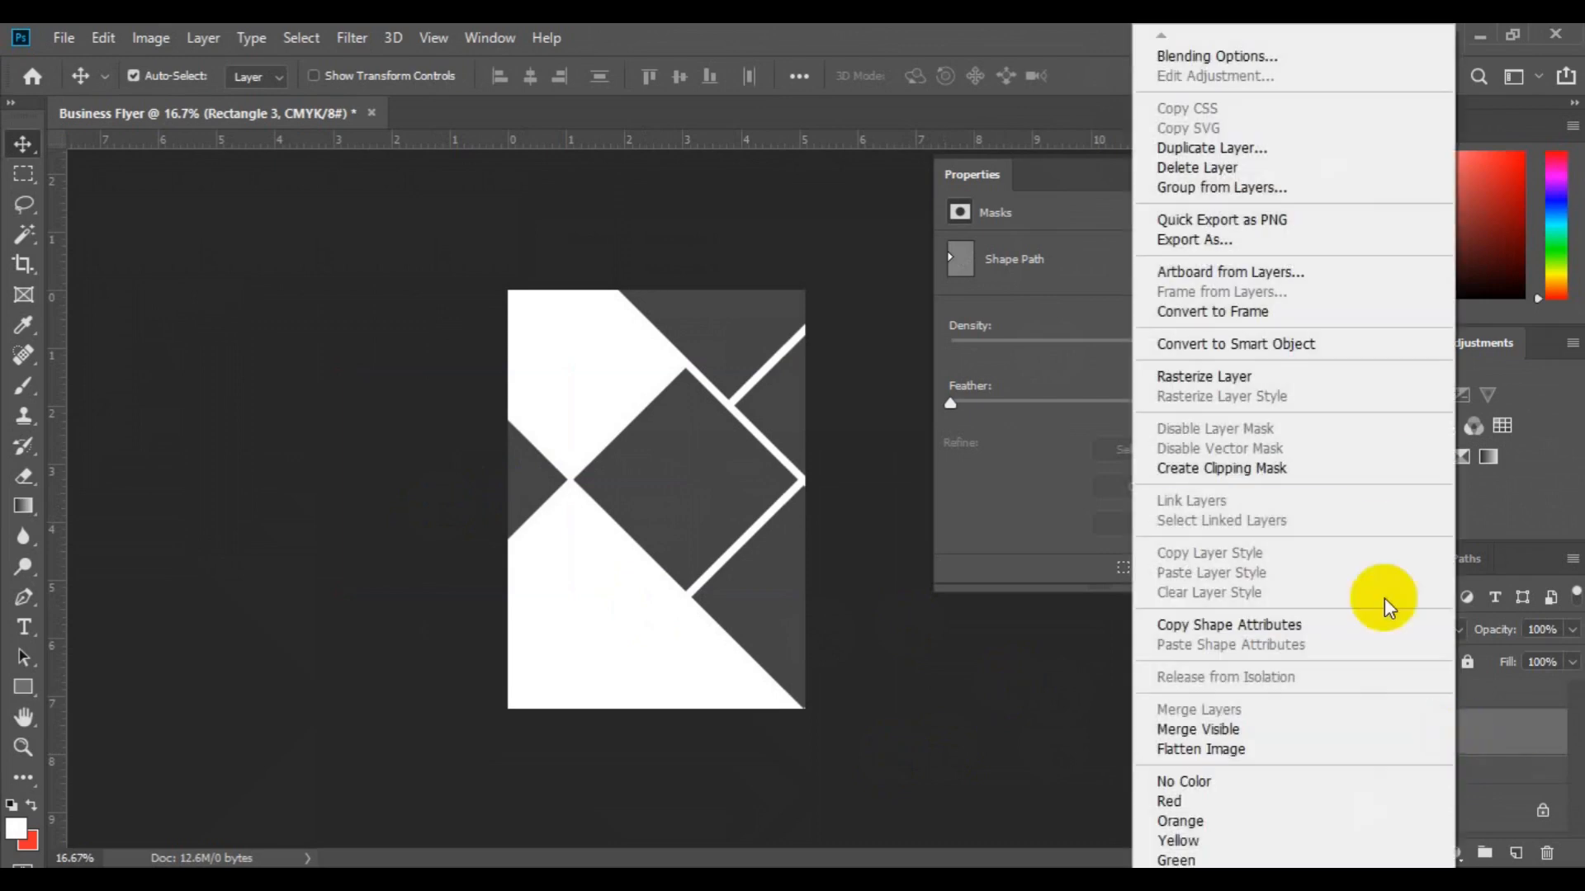
{"action": "left_click", "coordinate": [1274, 152]}
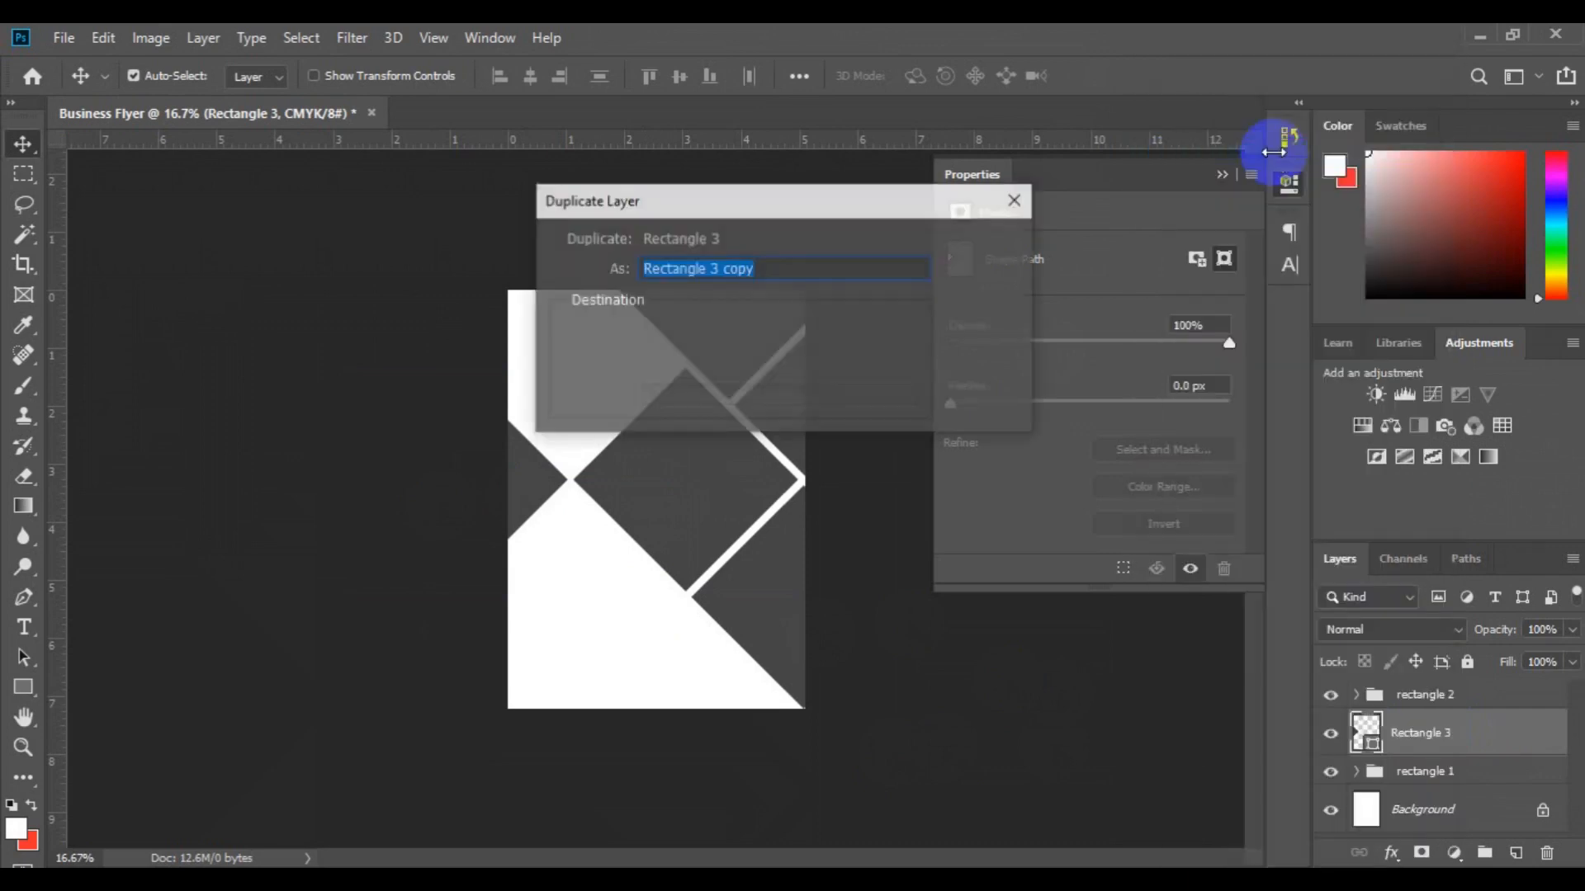
{"action": "key", "text": "BackSpace"}
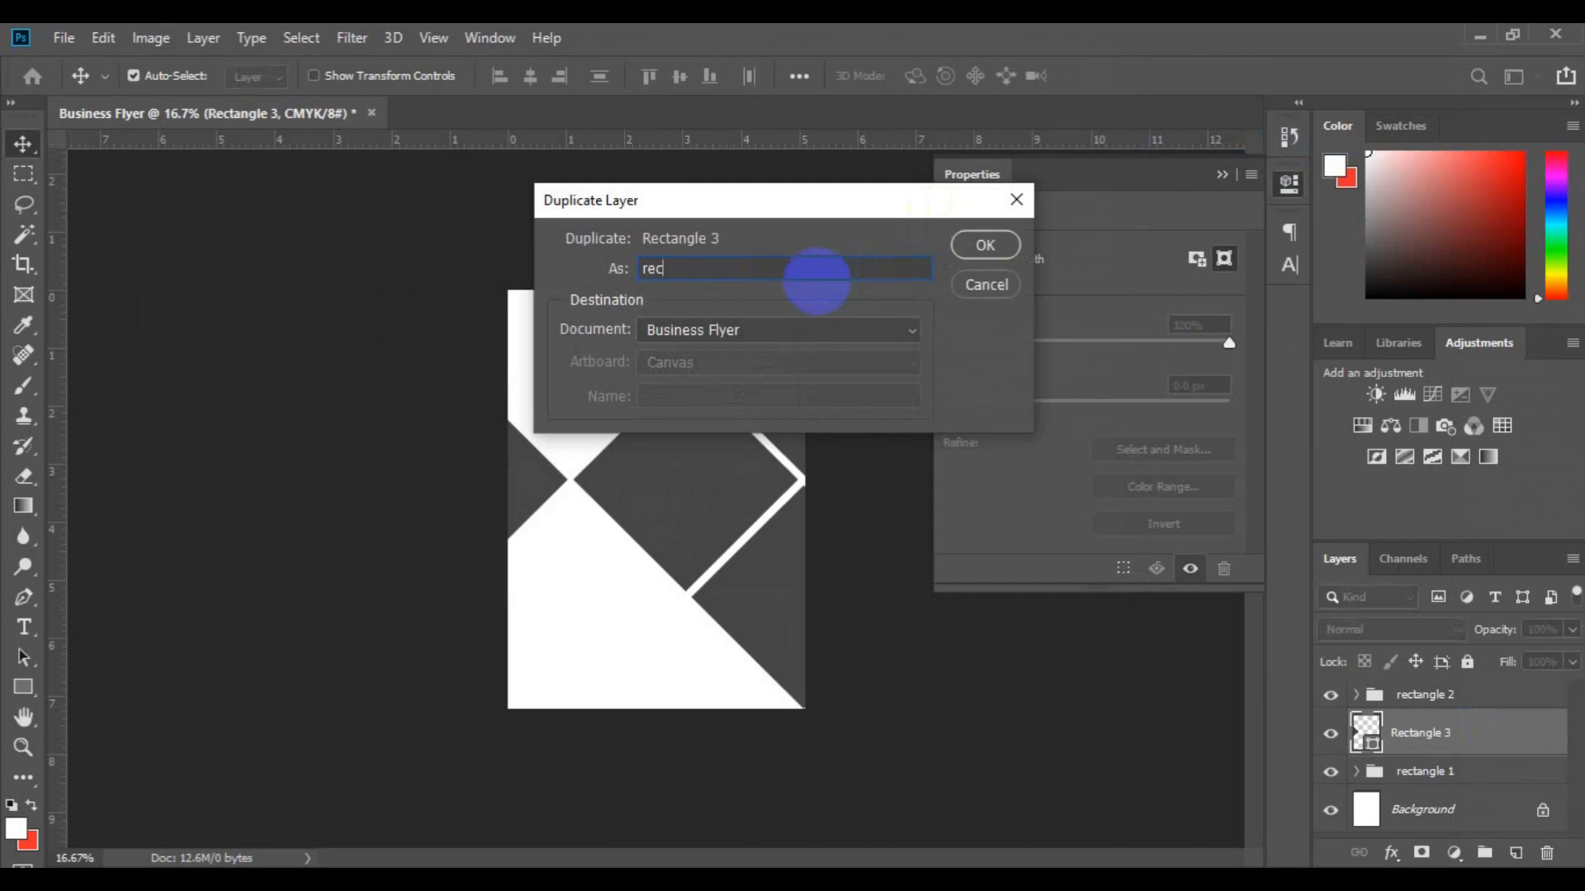
{"action": "left_click", "coordinate": [979, 250]}
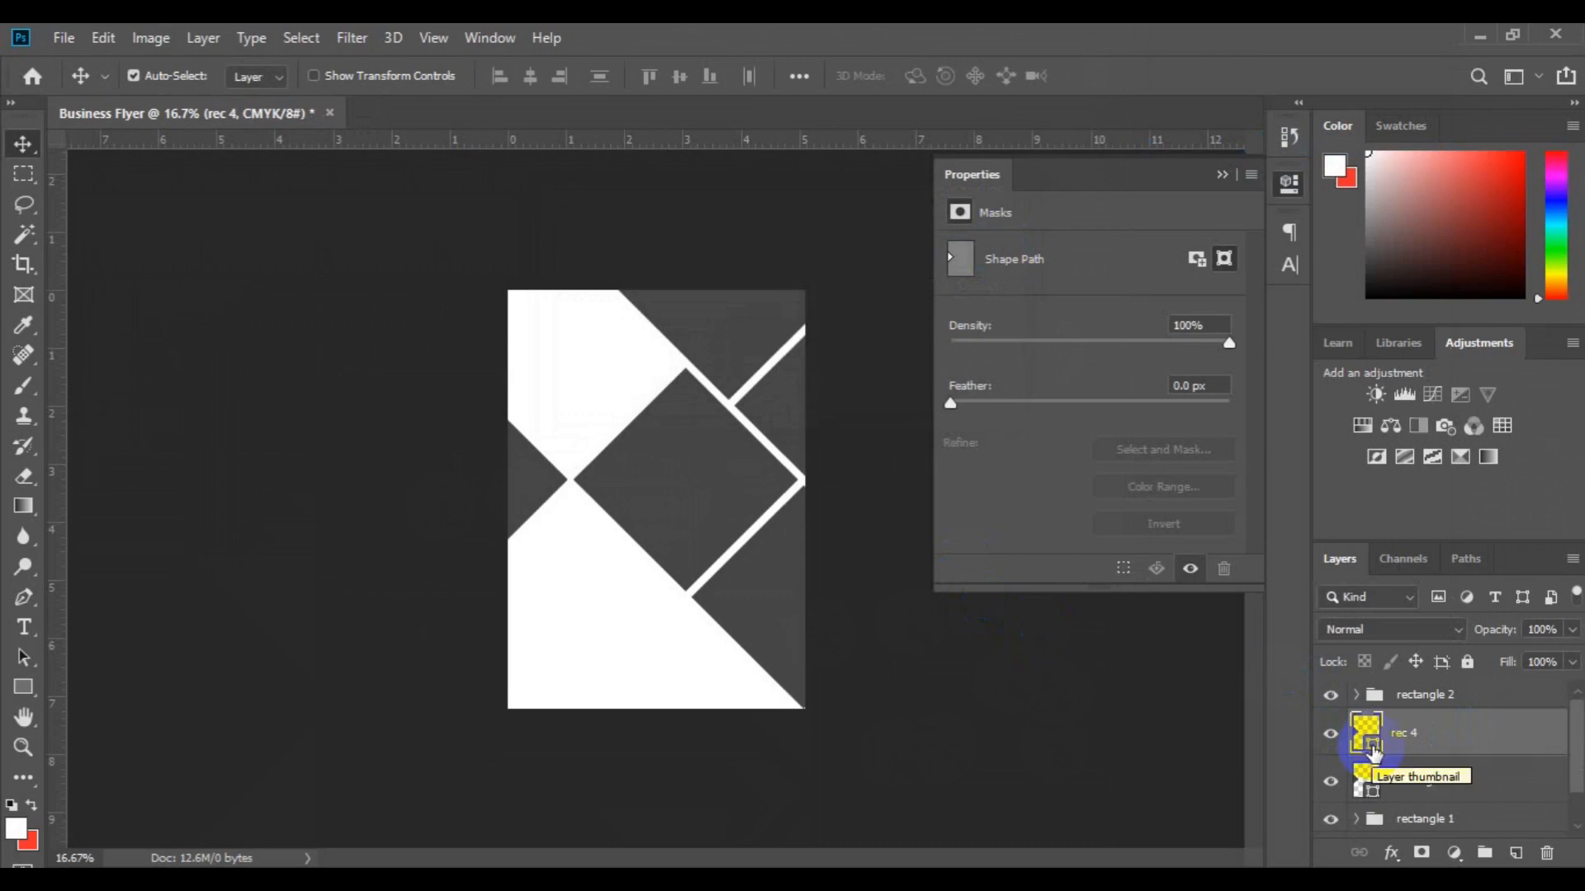
Step: Change the fill colour of the rec 4 square to dark blue
{"action": "left_click", "coordinate": [1373, 747]}
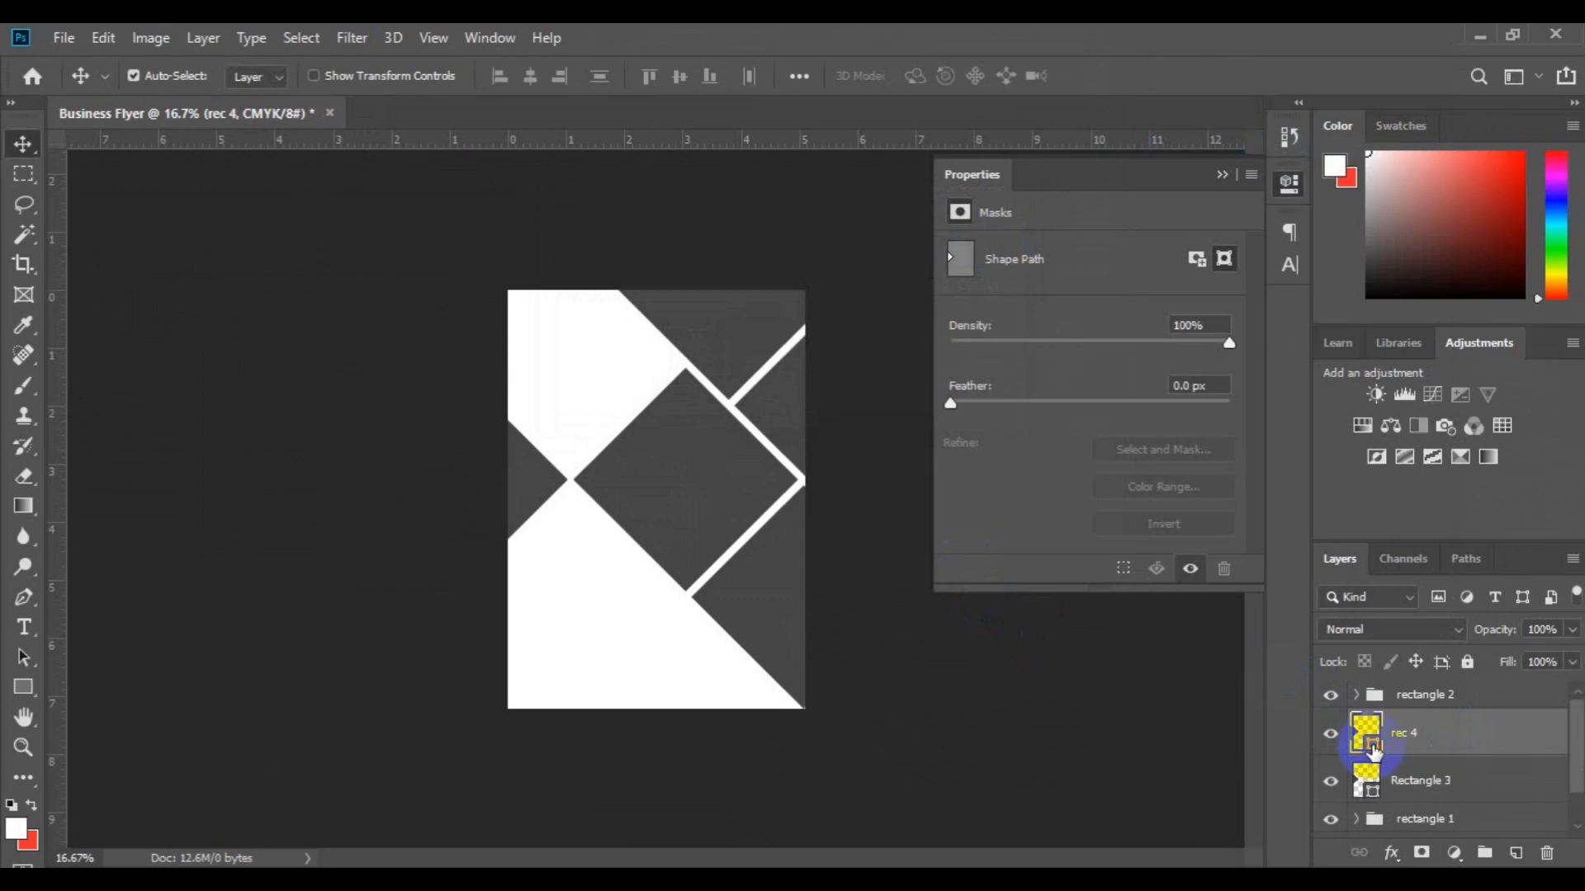
{"action": "double_click", "coordinate": [1373, 748]}
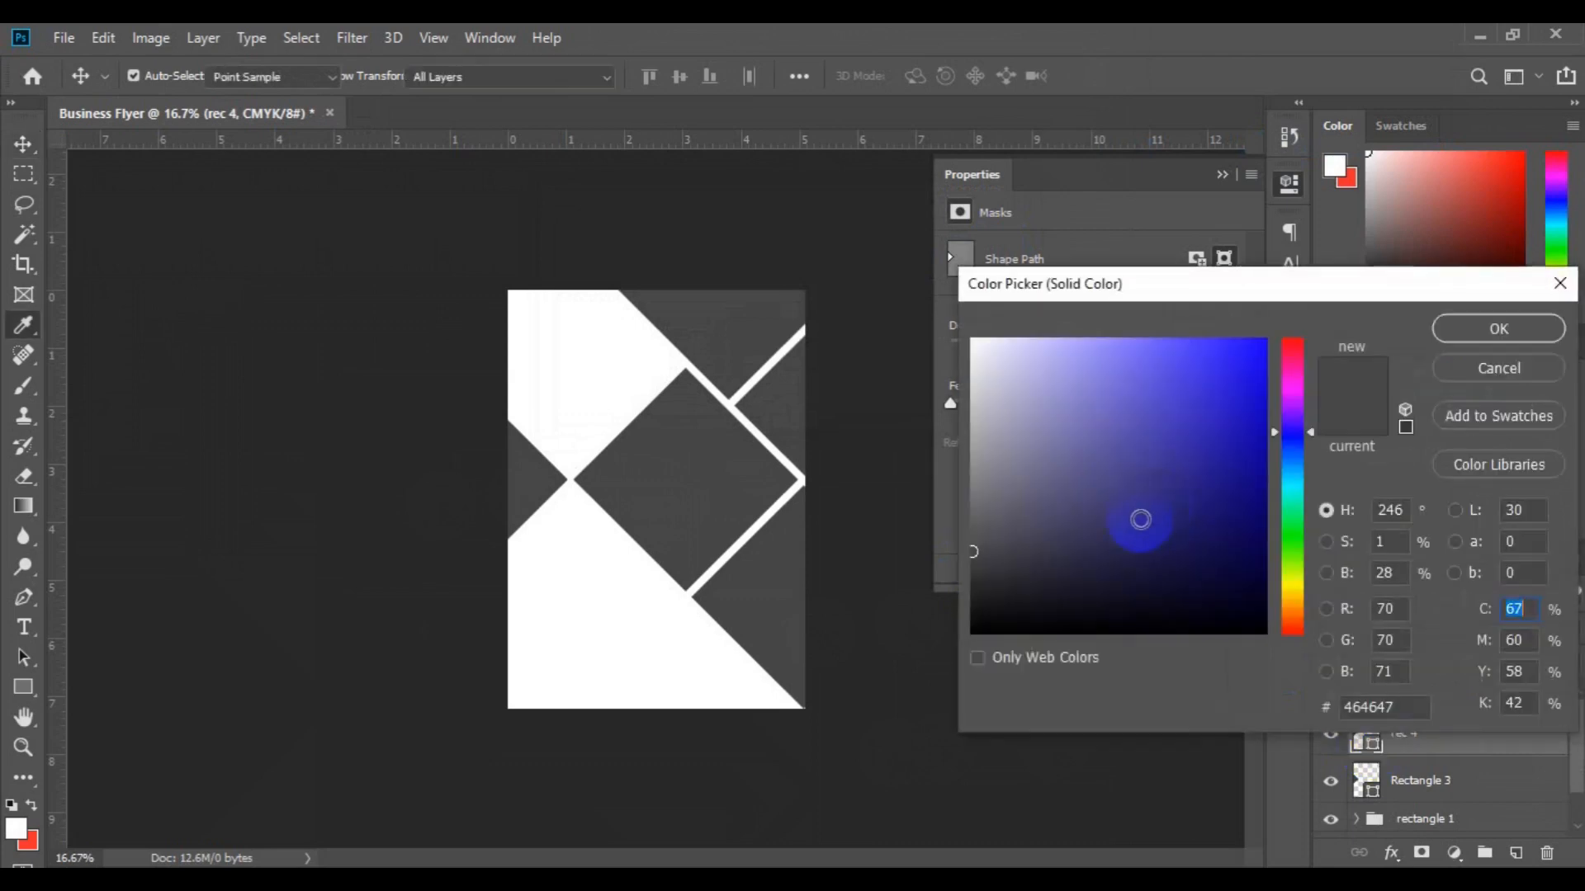
{"action": "left_click", "coordinate": [1140, 528]}
{"action": "left_click", "coordinate": [1499, 328]}
Step: Move the dark blue square straight across to the page's right edge, overlapping the central square's right corner
{"action": "left_click", "coordinate": [857, 502]}
{"action": "left_click", "coordinate": [532, 475]}
{"action": "left_click_drag", "start_coordinate": [532, 477], "coordinate": [866, 476]}
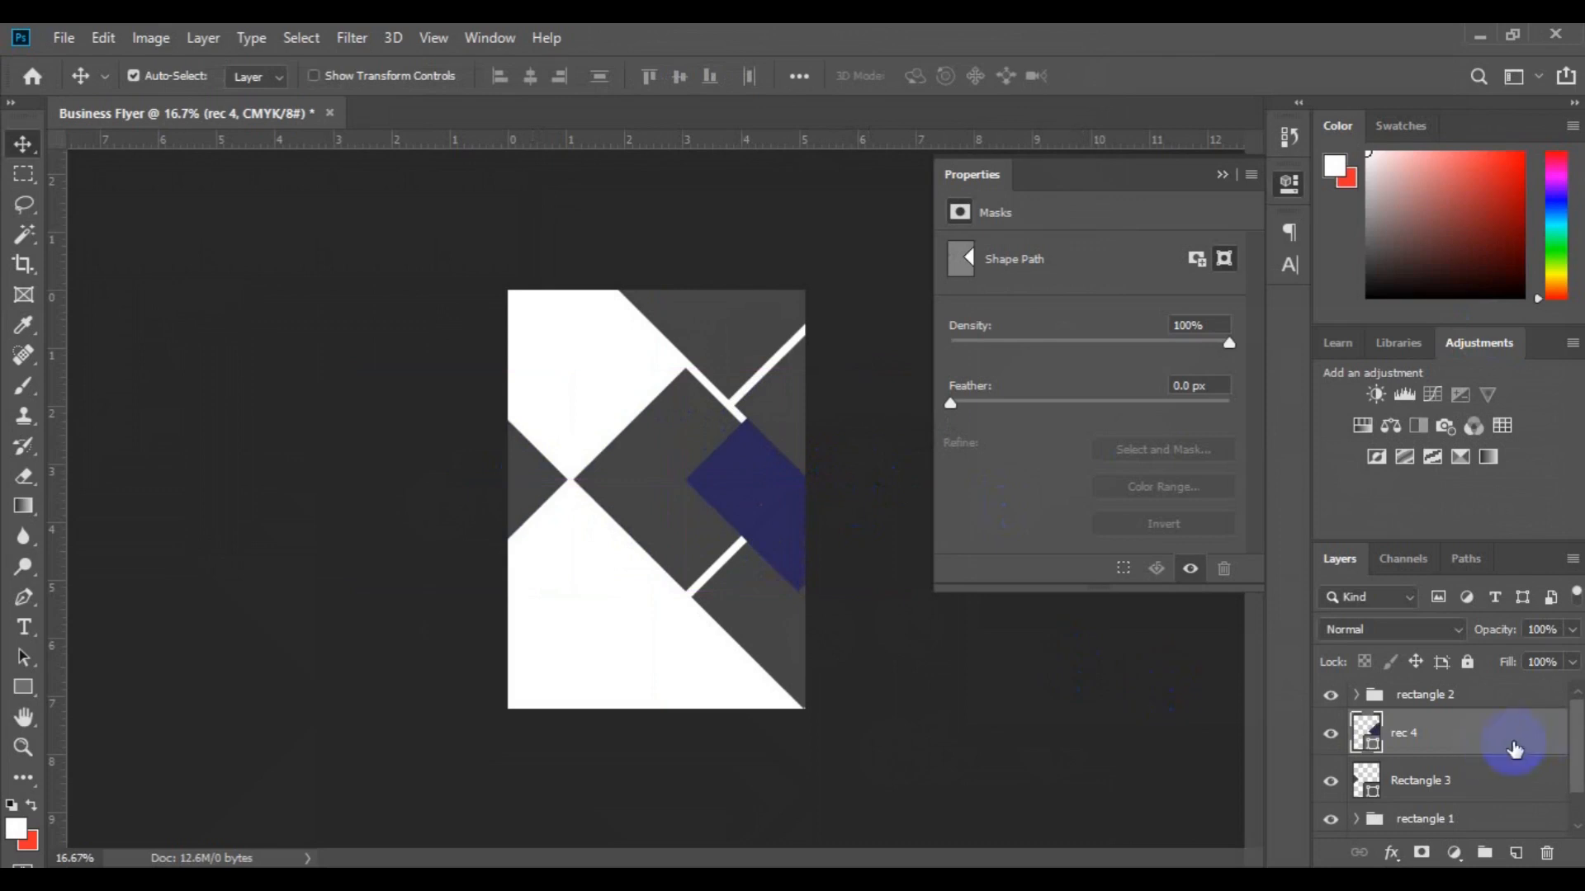
Step: Add an empty layer above the "rectangle 2" group and move the rec 4 layer to the top of the layer stack
{"action": "left_click", "coordinate": [1455, 701]}
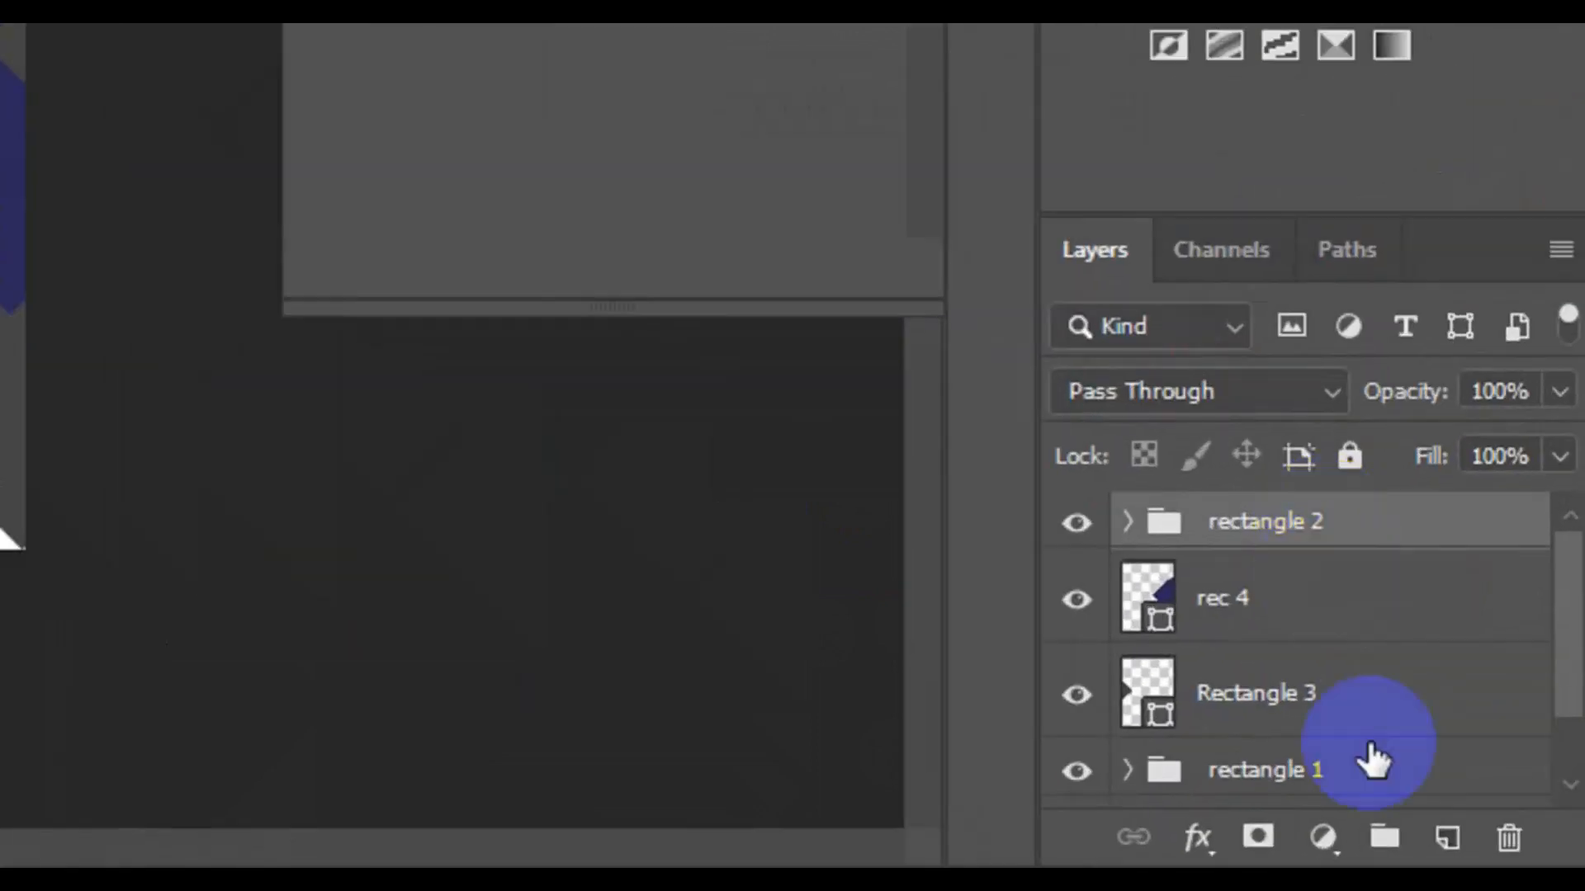
{"action": "left_click", "coordinate": [1436, 840]}
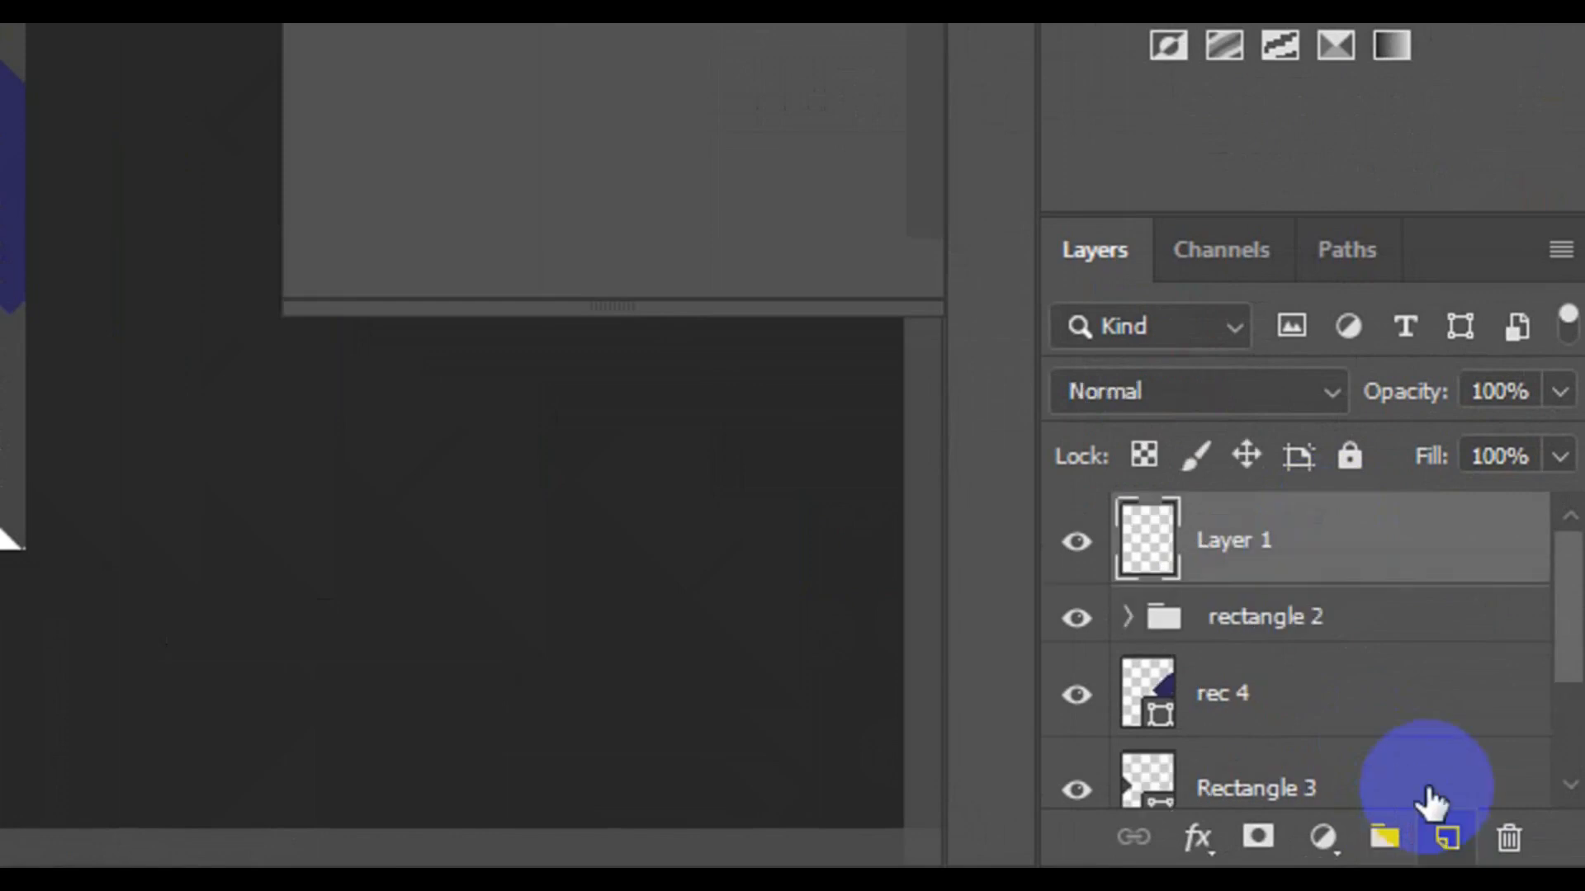
{"action": "left_click", "coordinate": [1333, 710]}
{"action": "left_click_drag", "start_coordinate": [1333, 710], "coordinate": [1312, 537]}
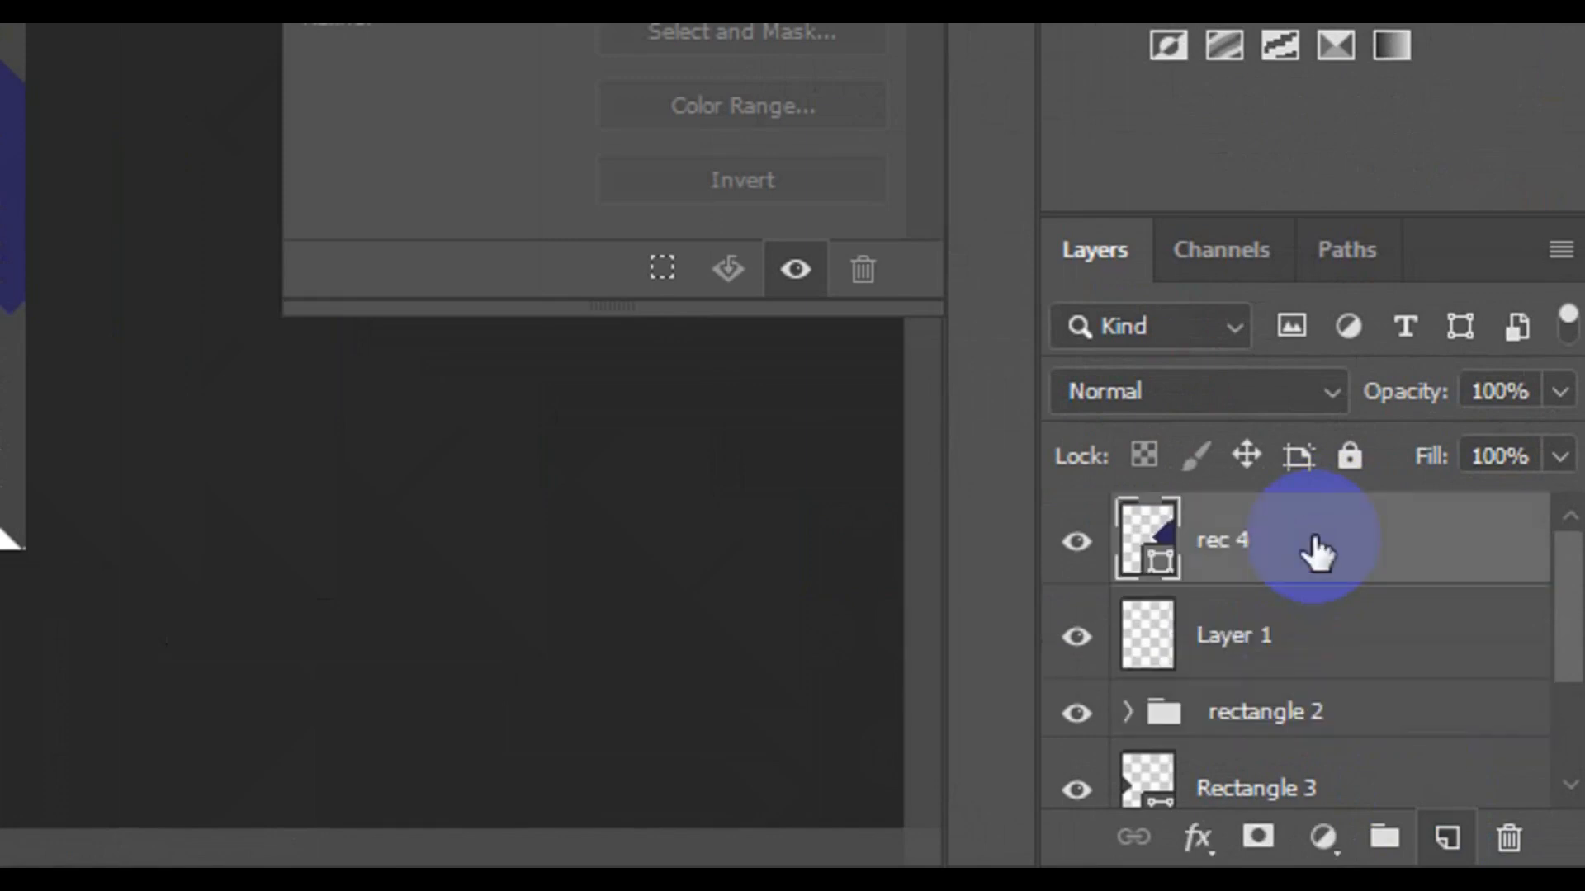
Step: Delete the empty layer beneath rec 4 and shift the dark blue square slightly to the right
{"action": "left_click", "coordinate": [1256, 641]}
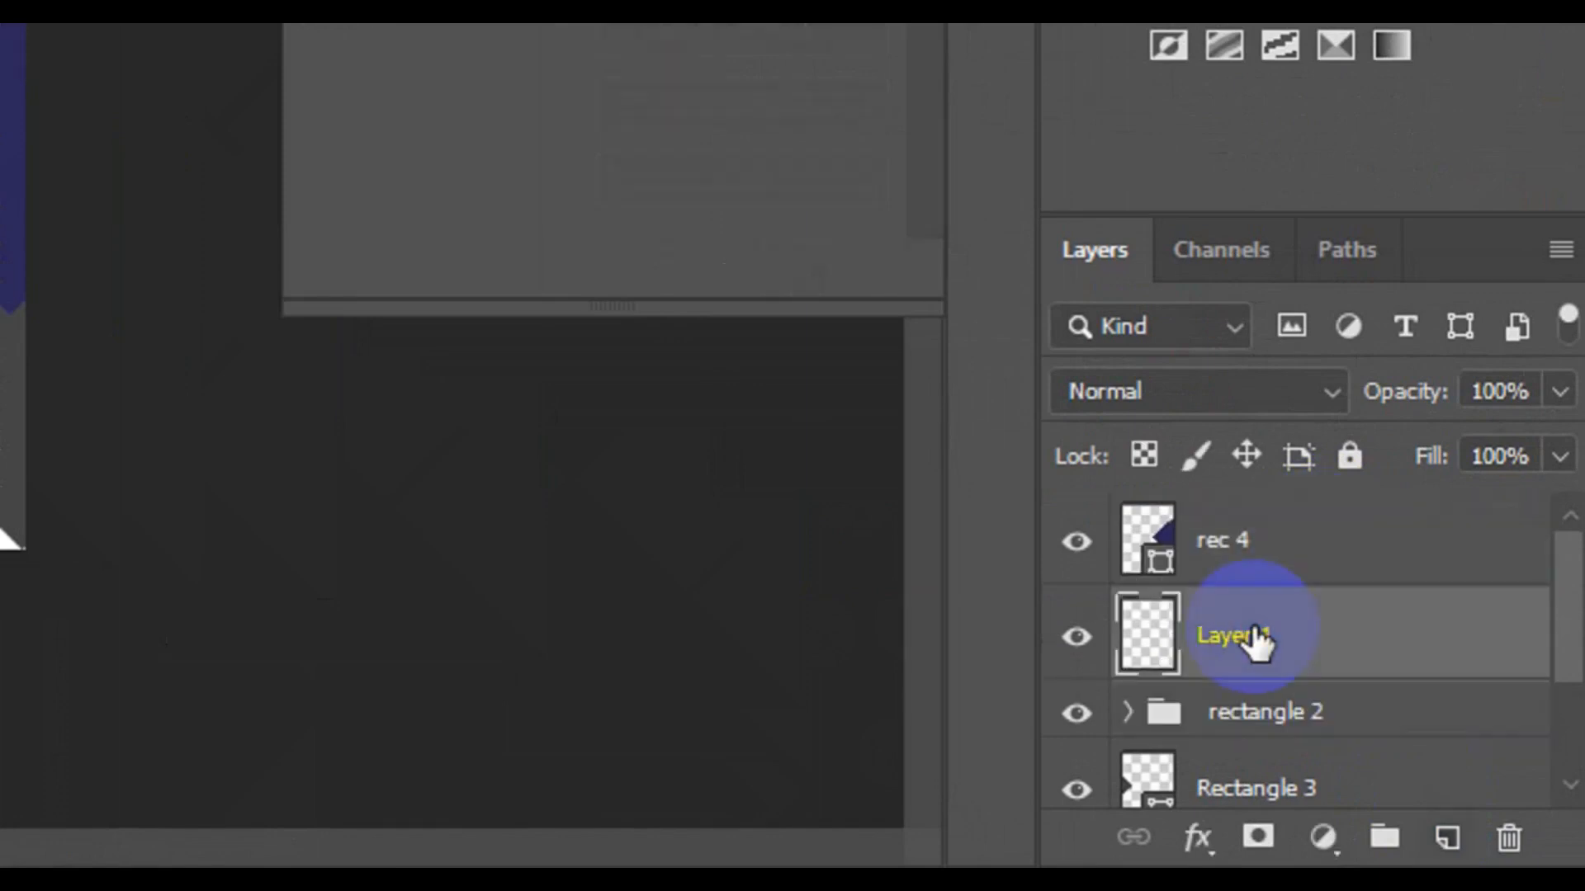
{"action": "key", "text": "Delete"}
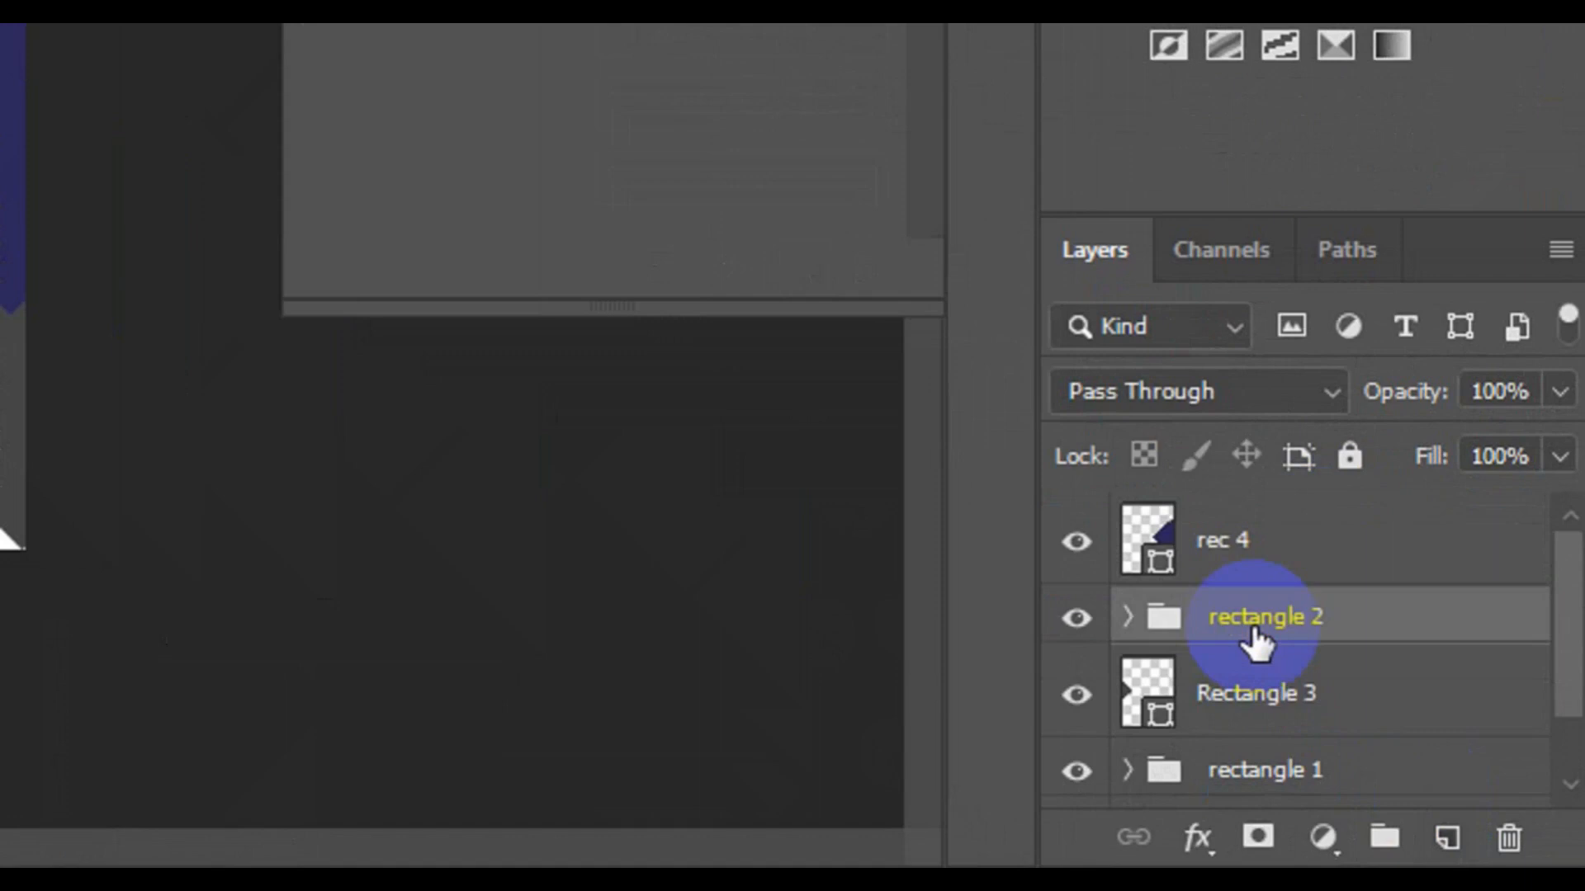
{"action": "left_click", "coordinate": [1245, 545]}
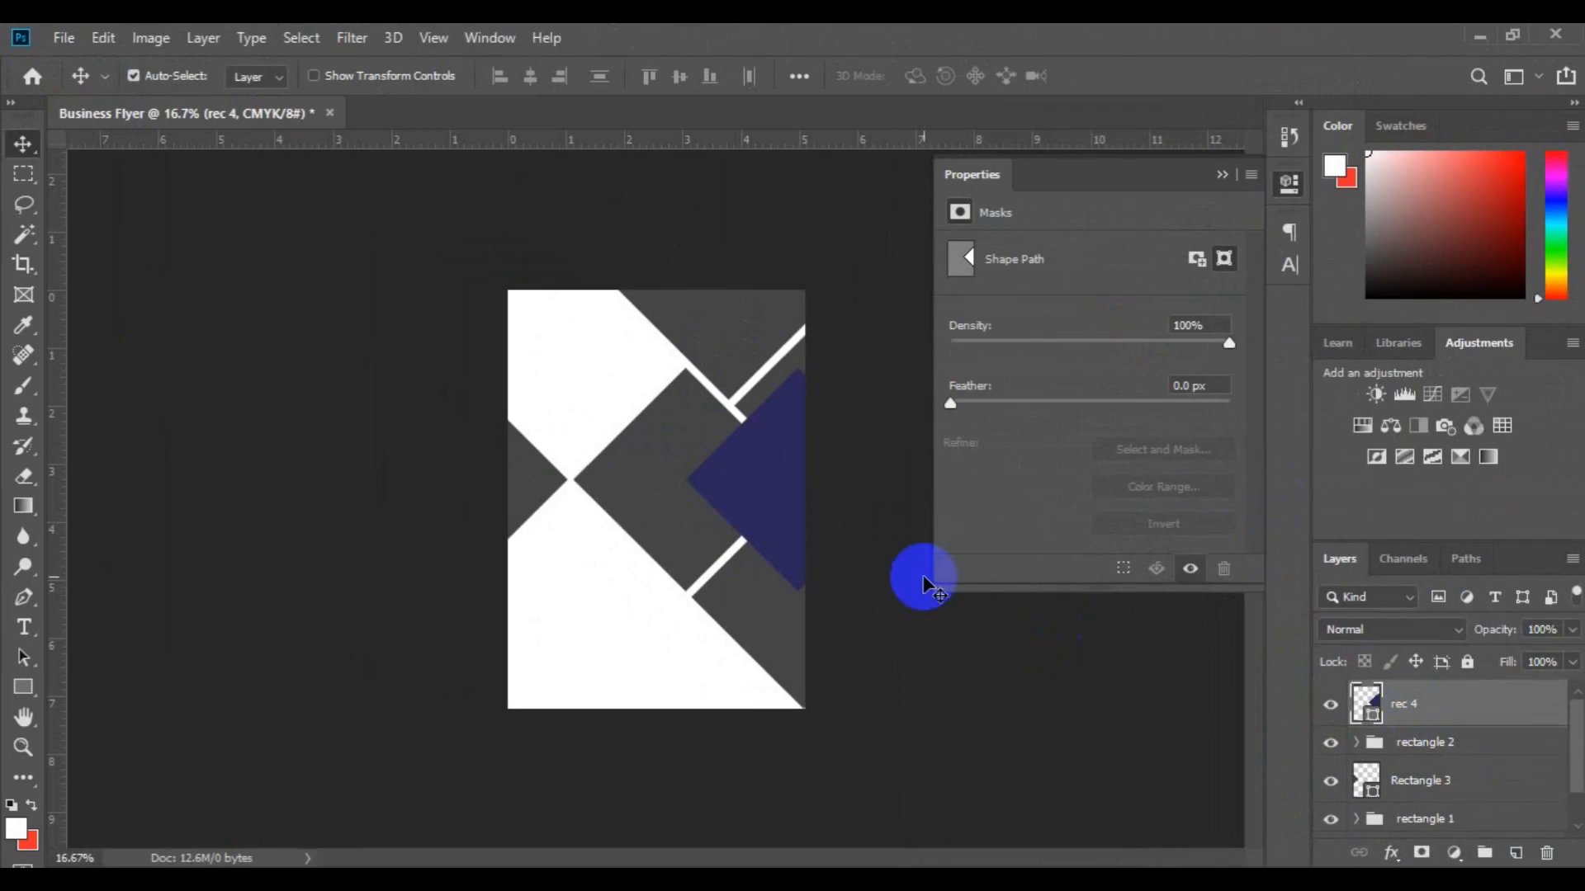
{"action": "left_click_drag", "start_coordinate": [768, 488], "coordinate": [780, 484]}
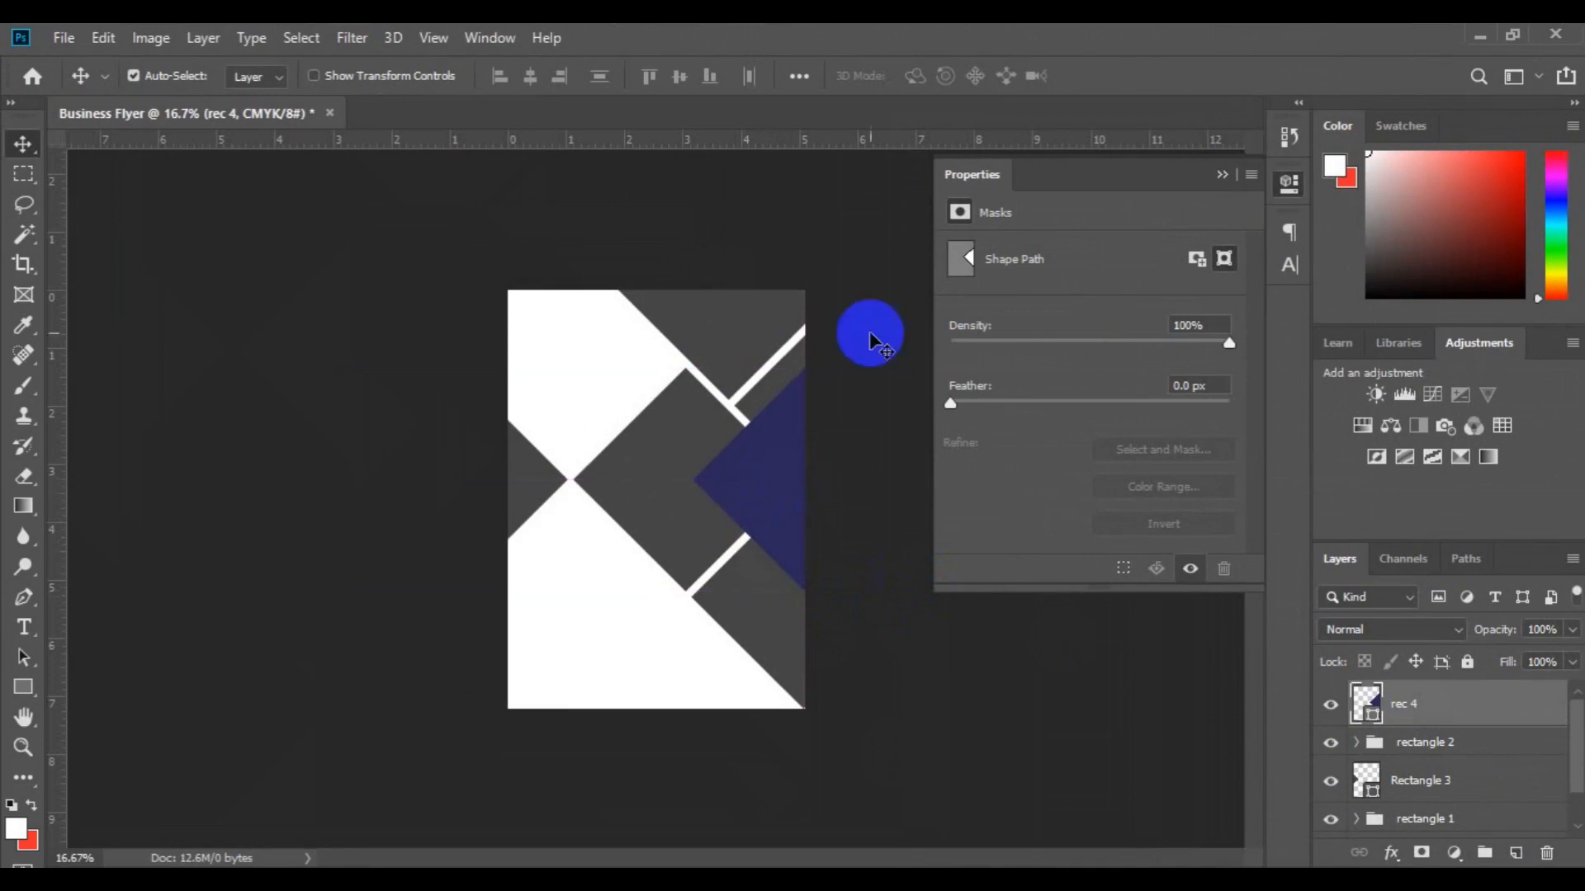
Step: Duplicate the grey Rectangle 1 square at the page's upper edge as a layer named rec 5
{"action": "left_click", "coordinate": [730, 326]}
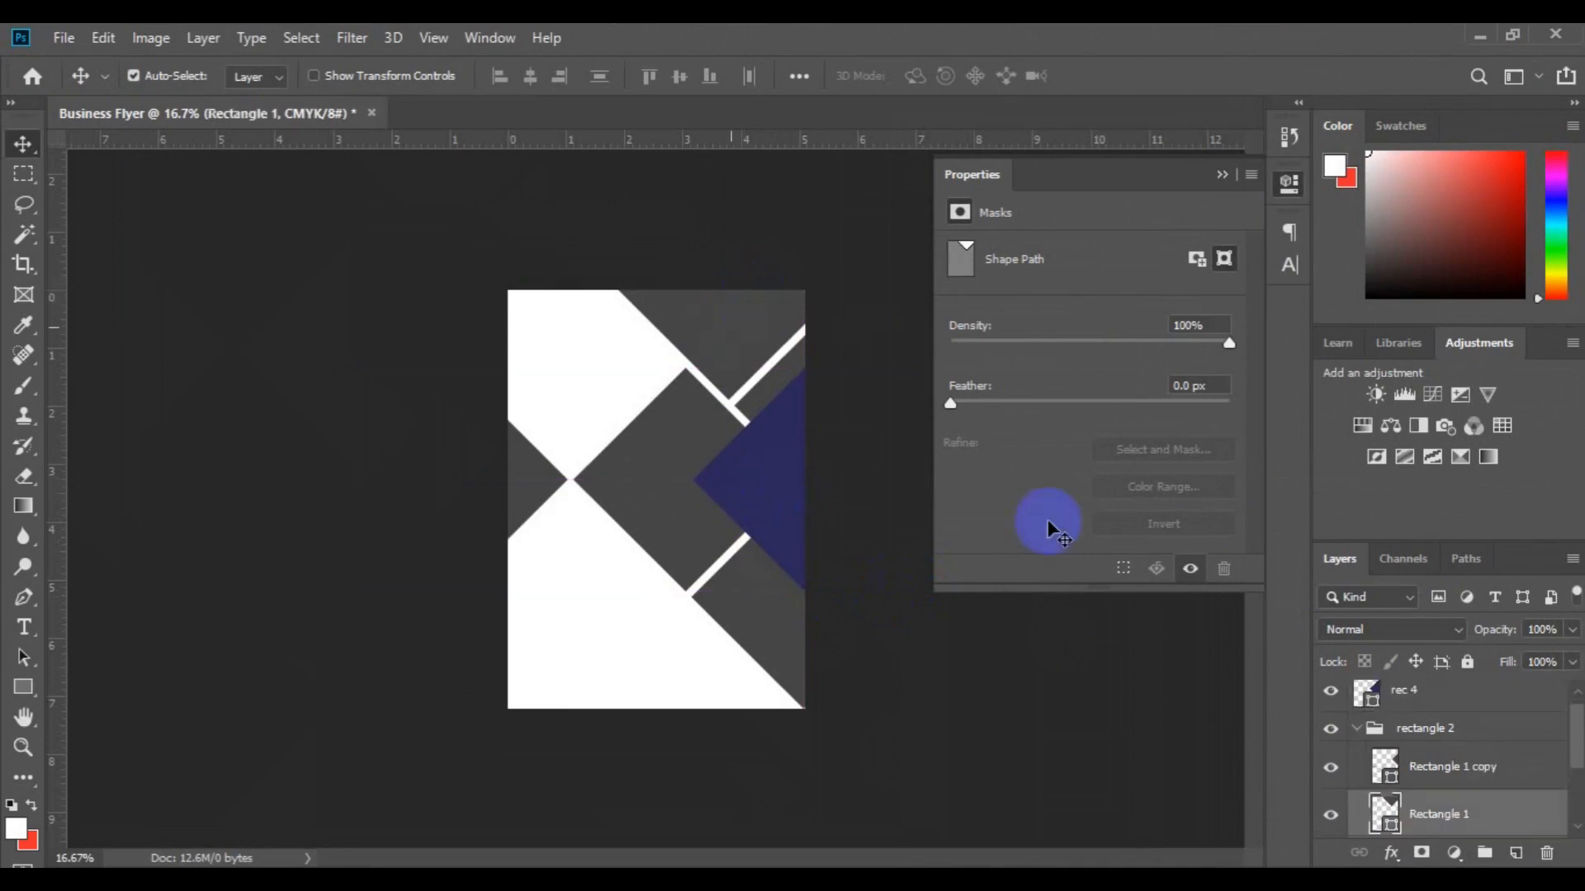
{"action": "right_click", "coordinate": [1441, 817]}
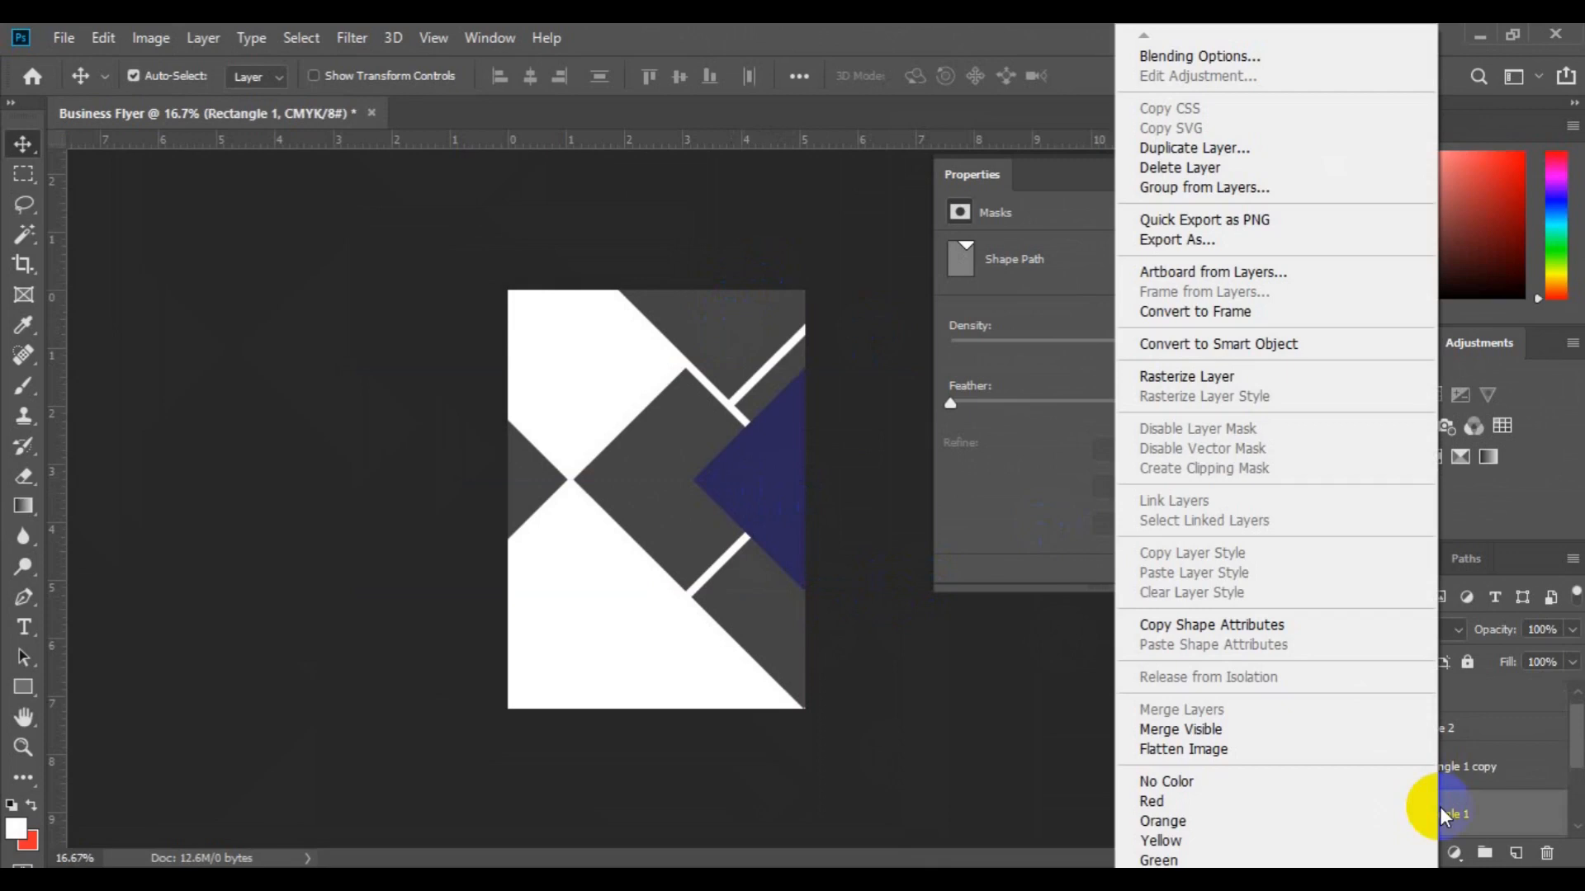
{"action": "left_click", "coordinate": [1221, 152]}
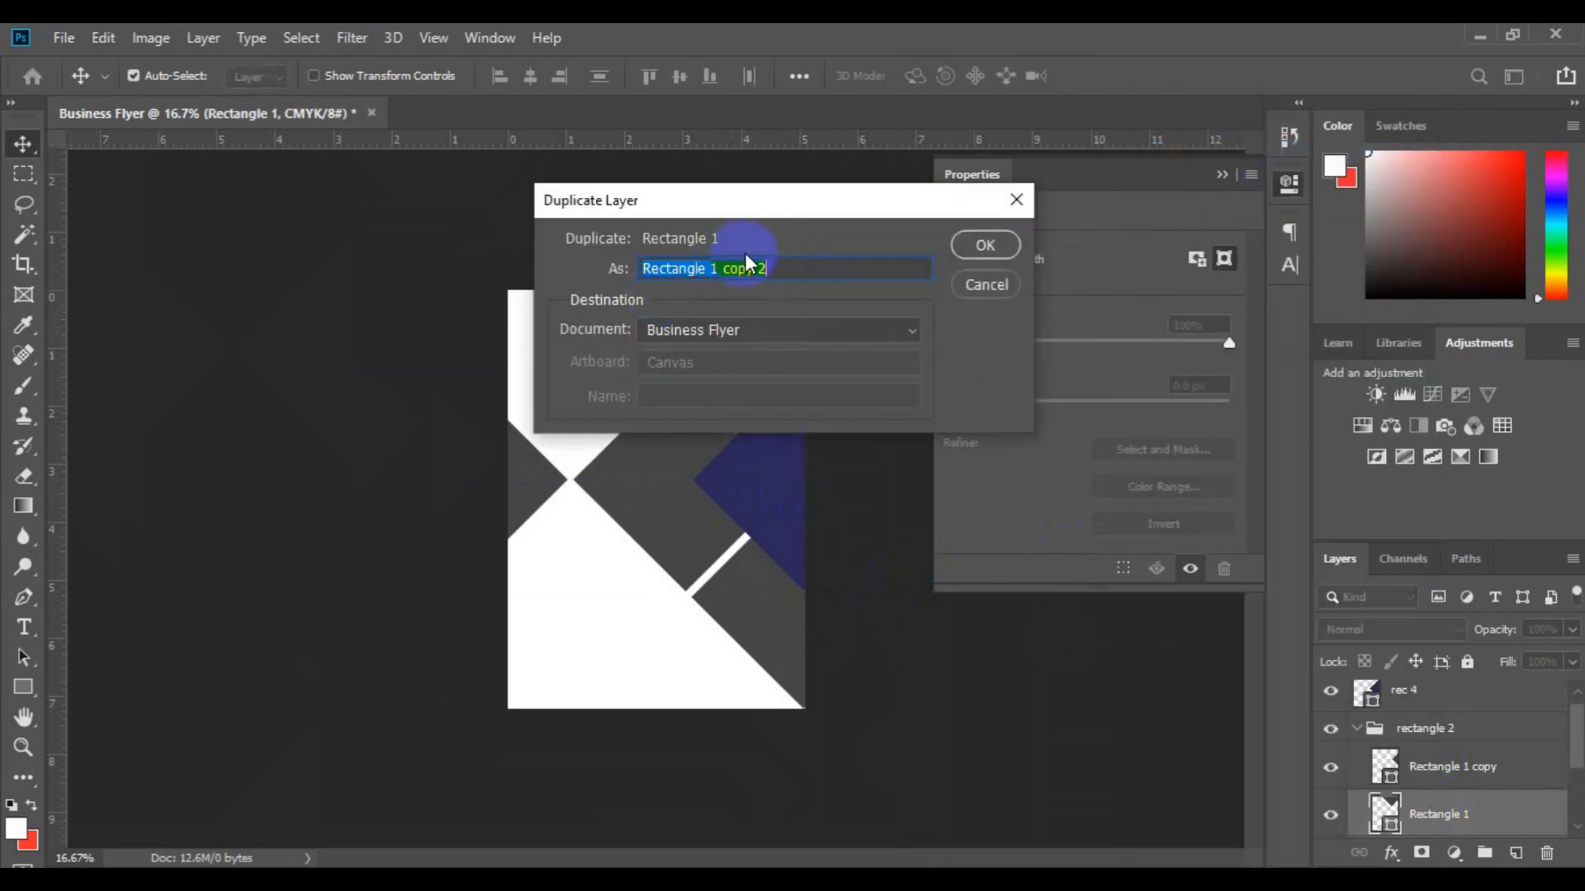
{"action": "type", "text": "rec 5"}
{"action": "left_click", "coordinate": [1002, 244]}
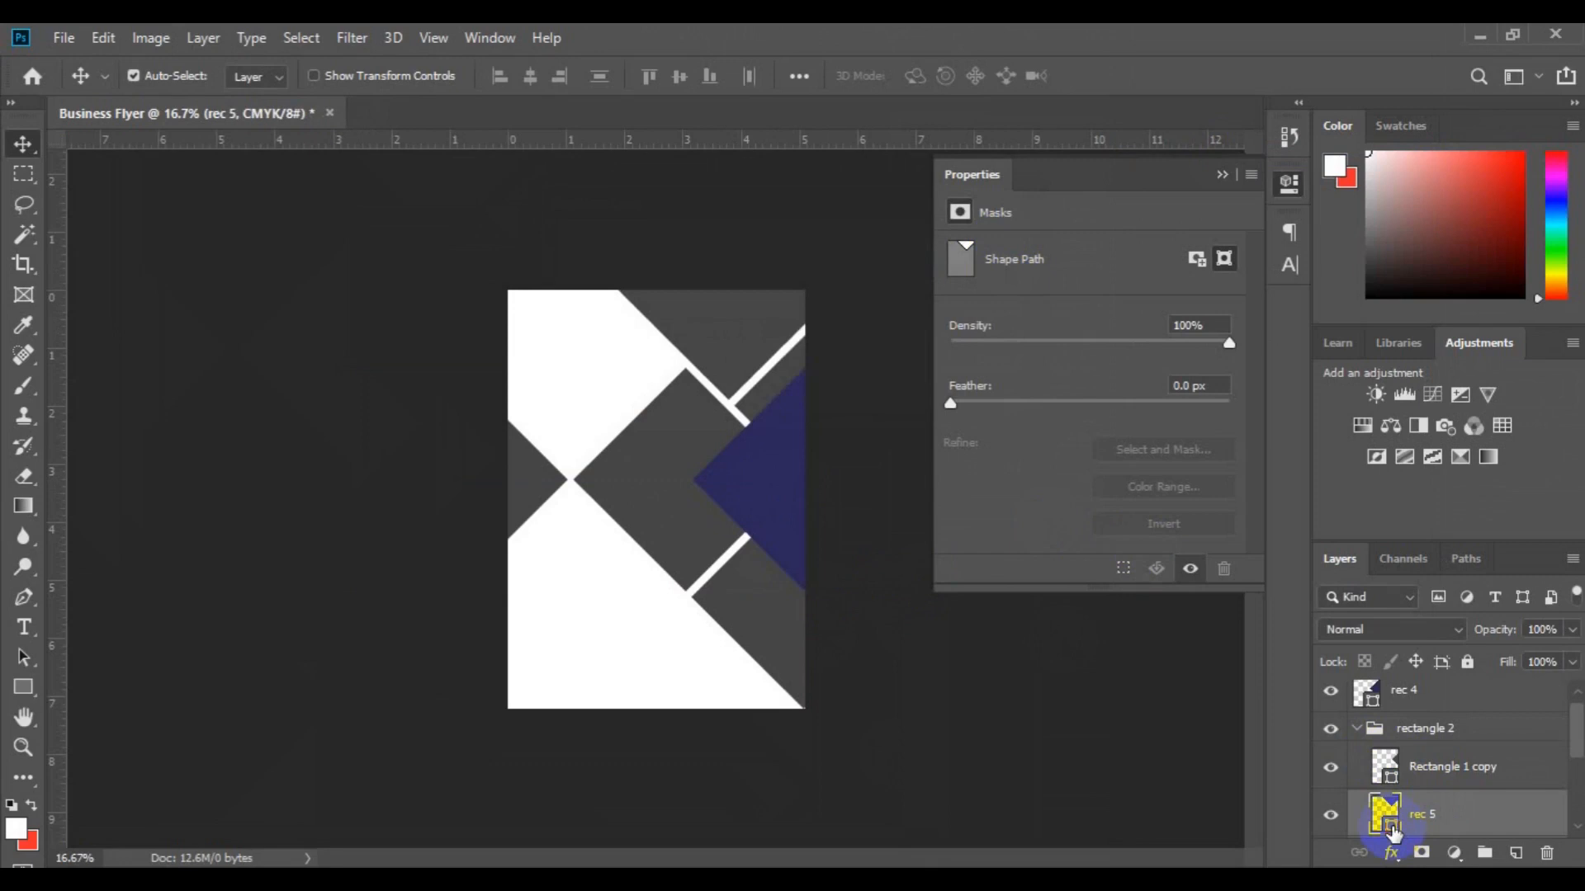
Step: Fill the rec 5 square with dark blue and move it straight up about 0.96 inch
{"action": "double_click", "coordinate": [1387, 817]}
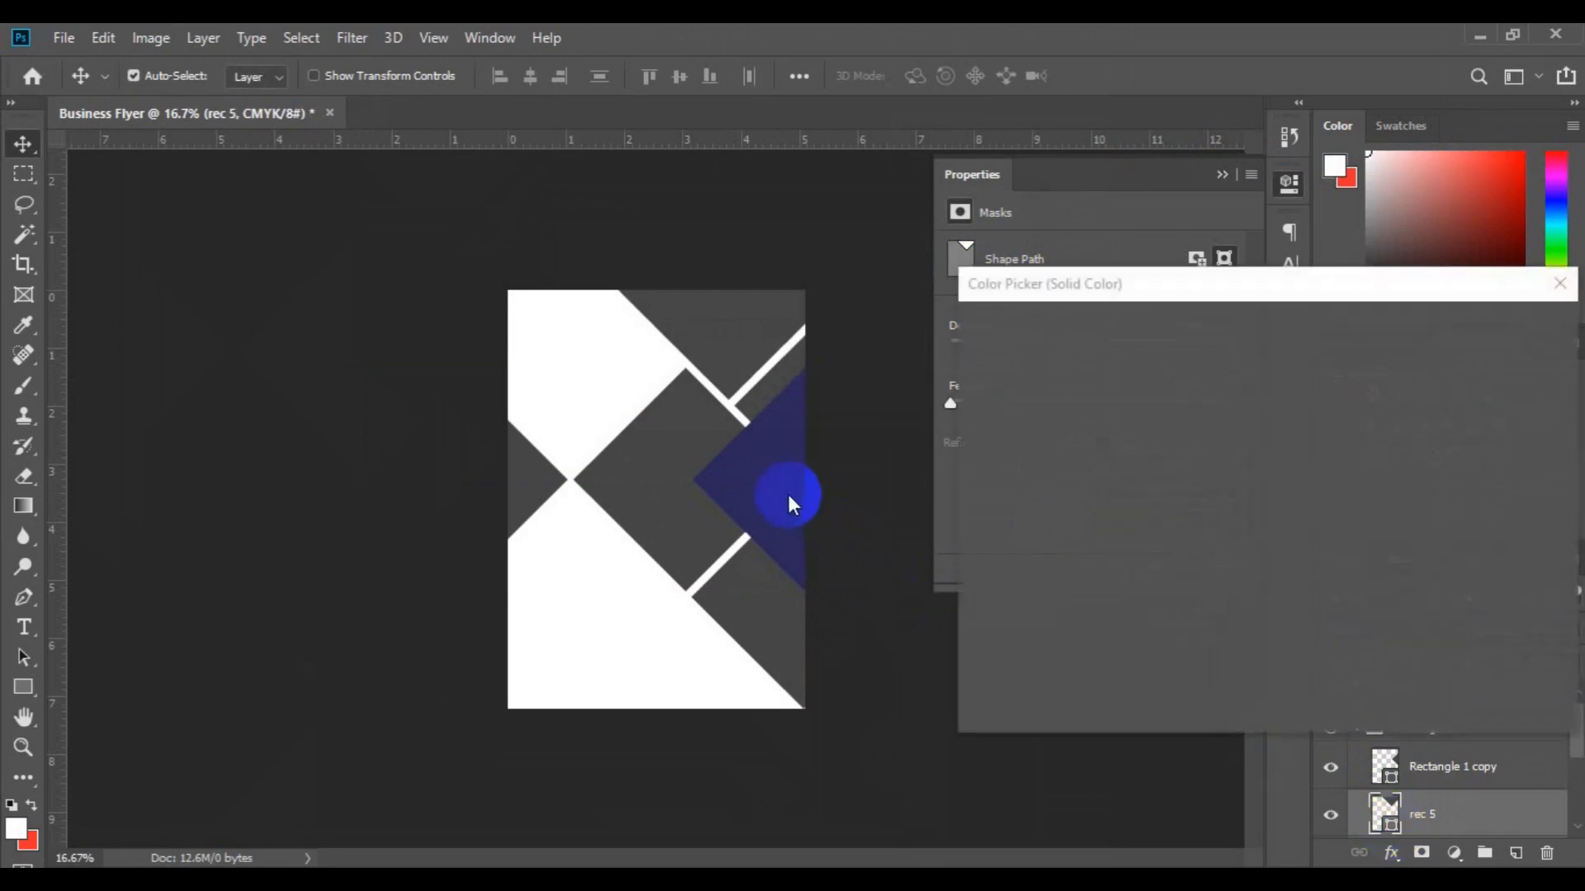
{"action": "left_click", "coordinate": [1515, 331]}
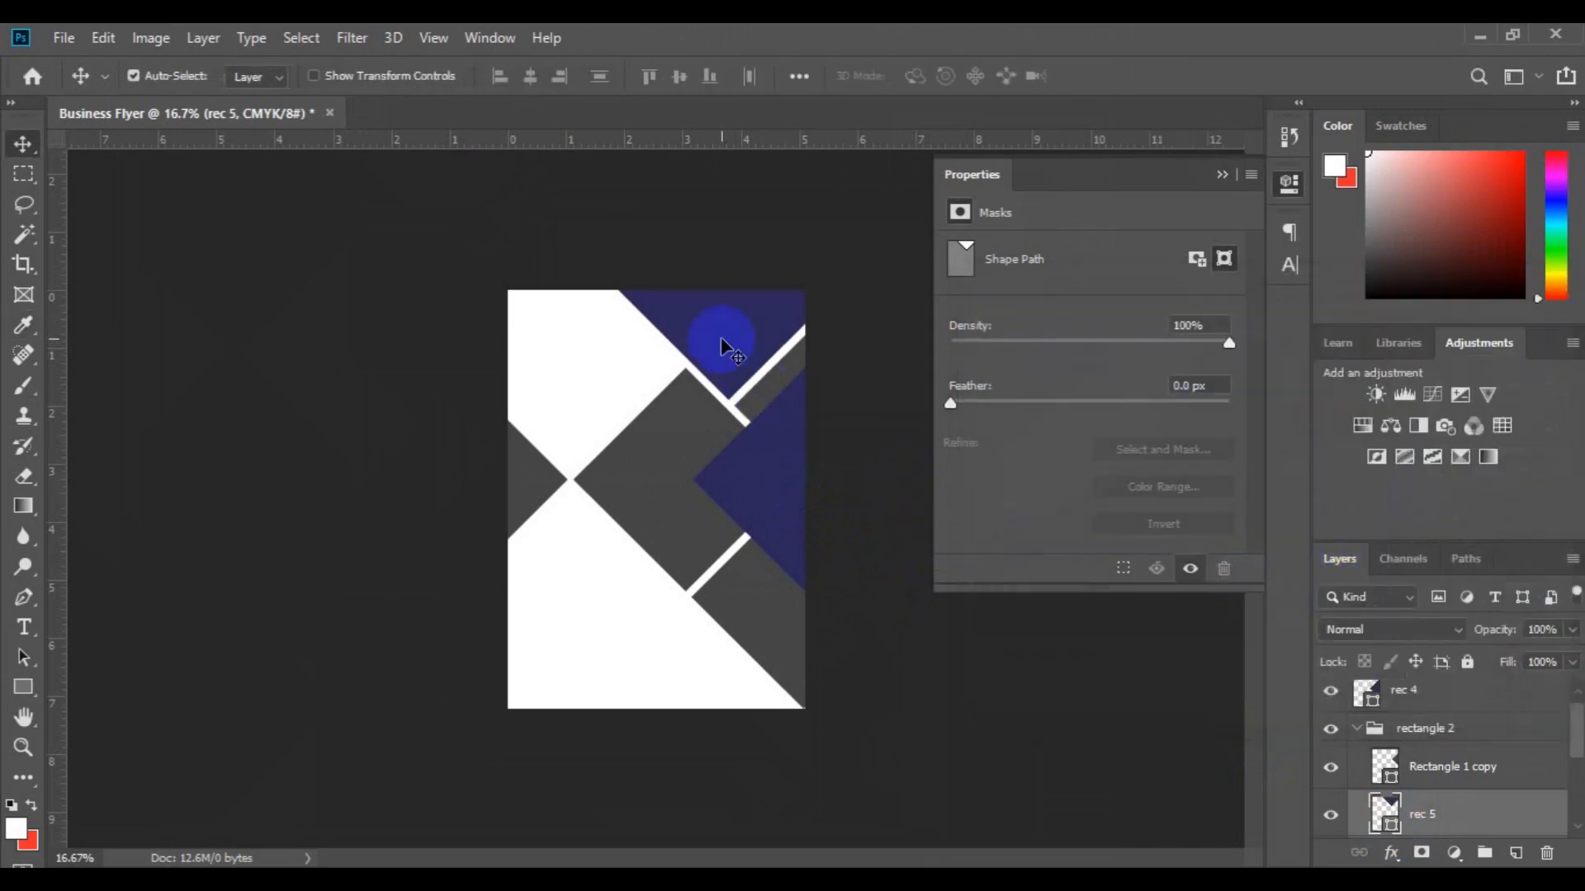
{"action": "left_click_drag", "start_coordinate": [723, 341], "coordinate": [718, 288]}
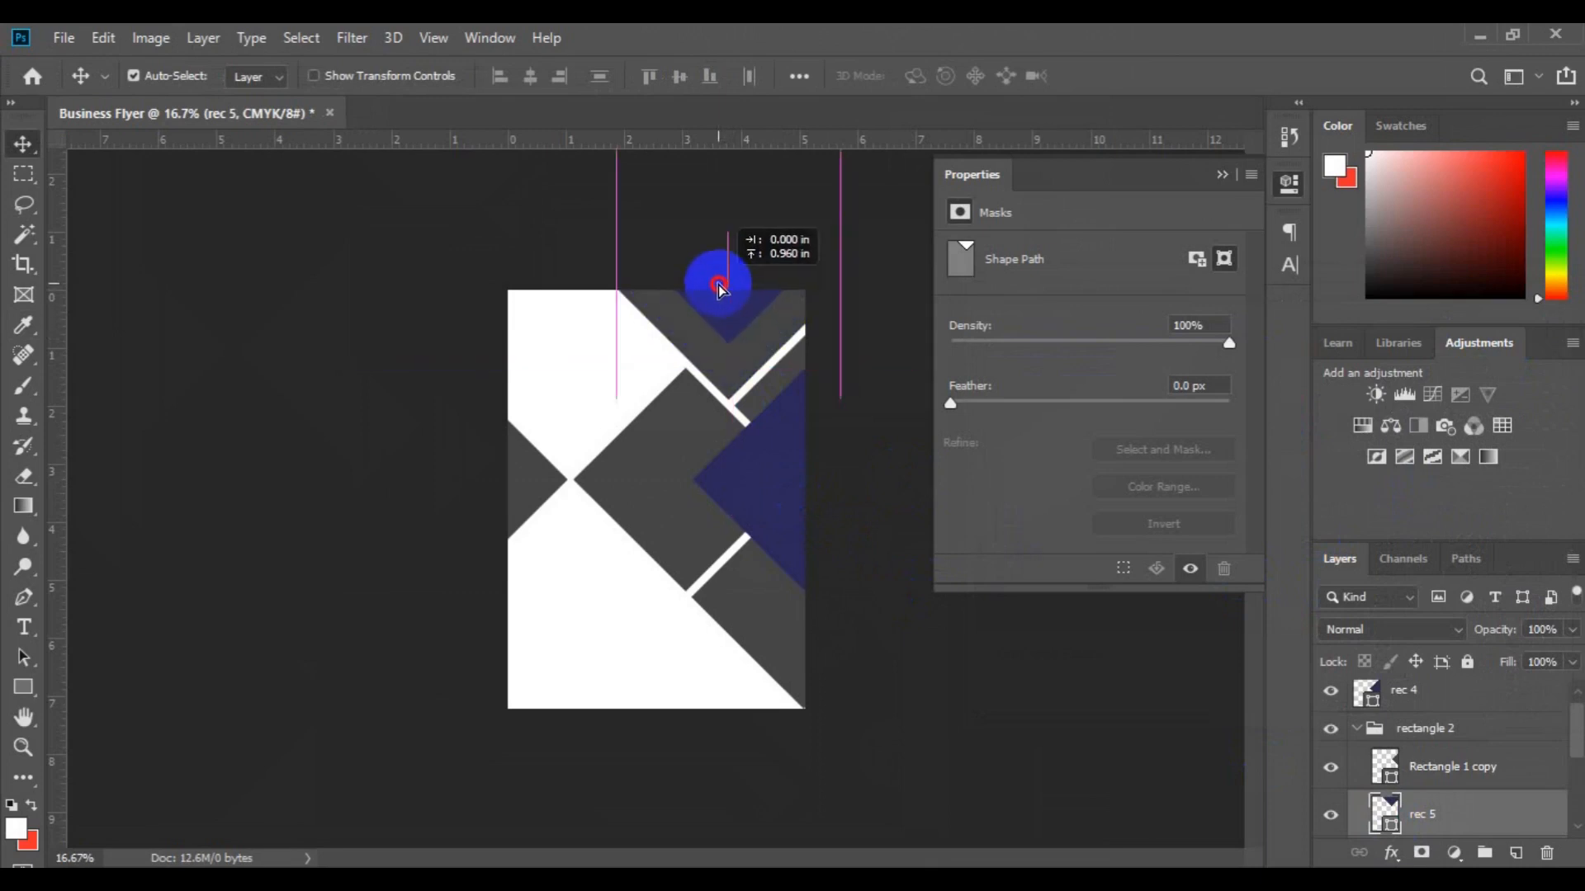
{"action": "left_click_drag", "start_coordinate": [718, 286], "coordinate": [718, 284]}
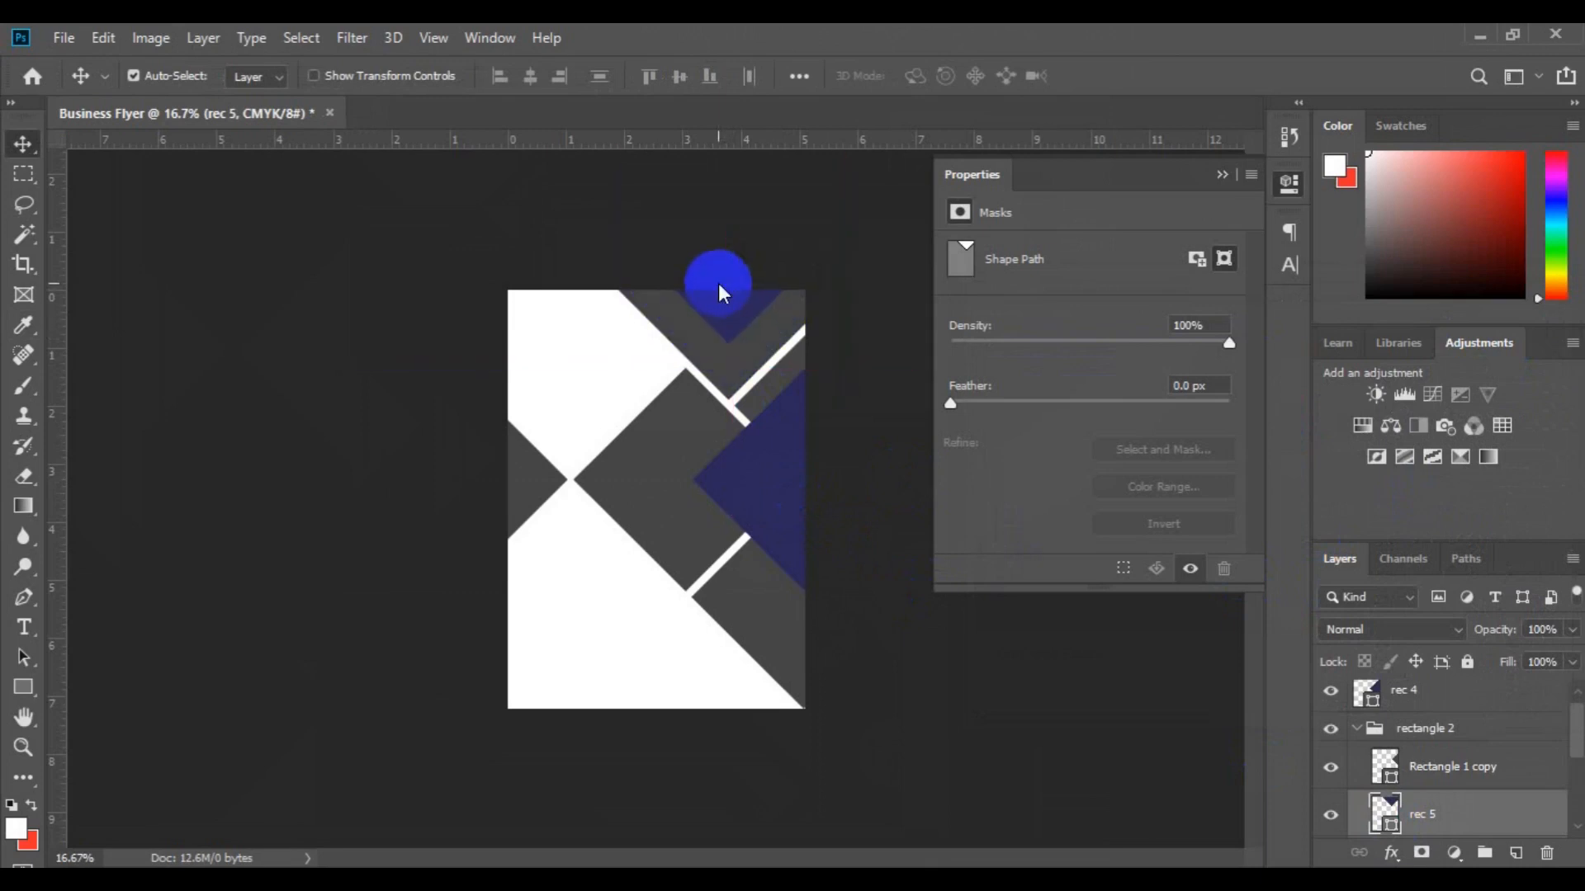
Step: Duplicate the grey Rectangle 3 square at the page's left edge as a layer named Rec 6
{"action": "left_click", "coordinate": [527, 477]}
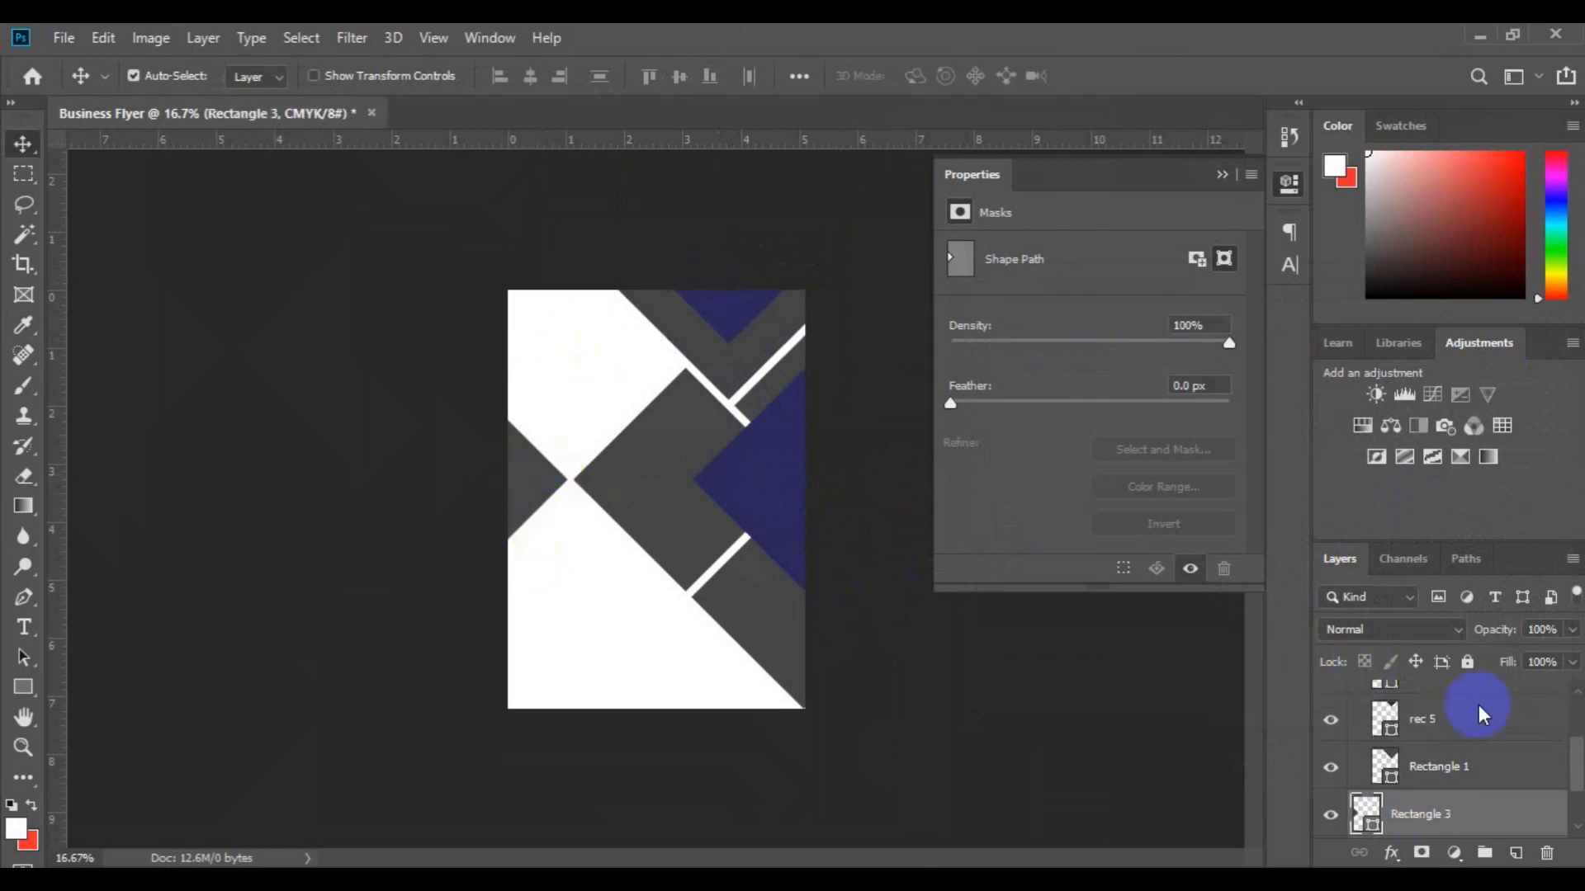
{"action": "left_click_drag", "start_coordinate": [1576, 747], "coordinate": [1575, 757]}
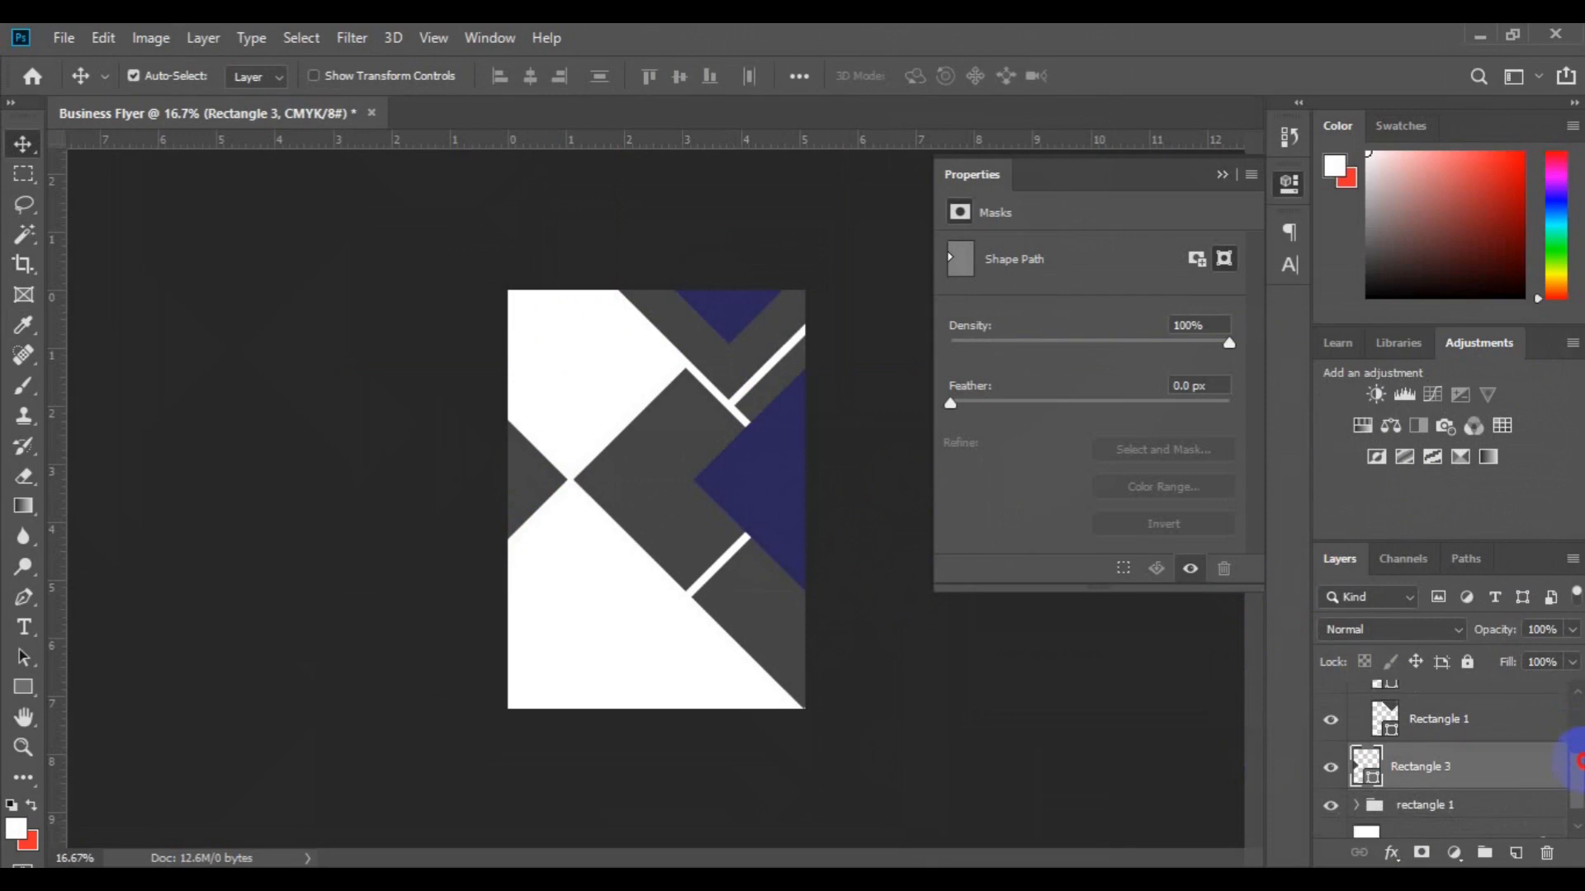
{"action": "right_click", "coordinate": [1504, 771]}
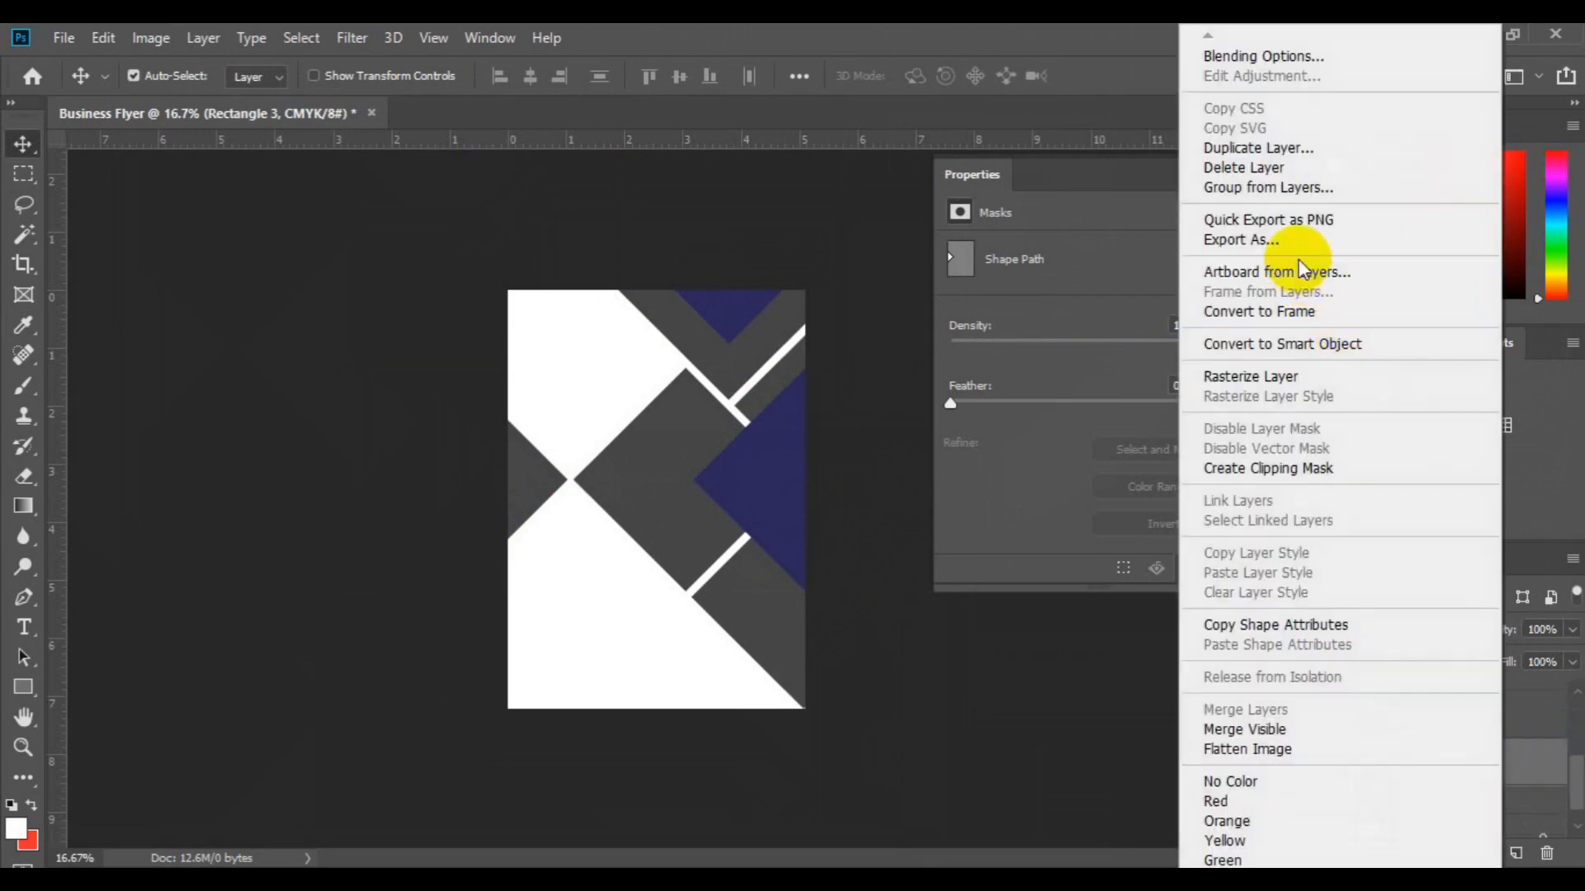
{"action": "left_click", "coordinate": [1274, 152]}
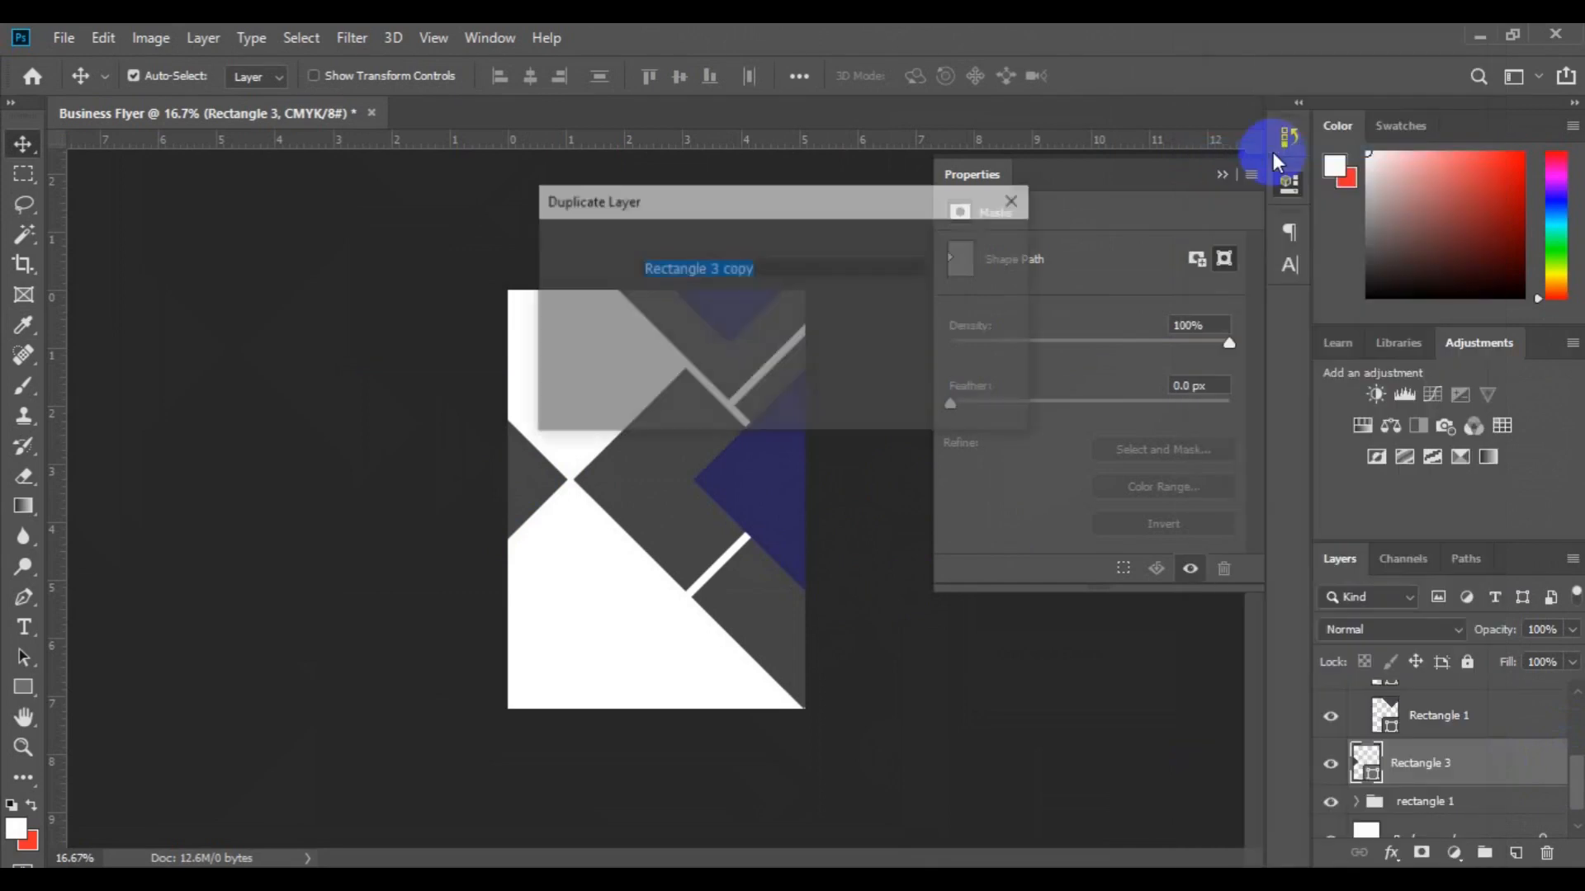
{"action": "left_click", "coordinate": [804, 277]}
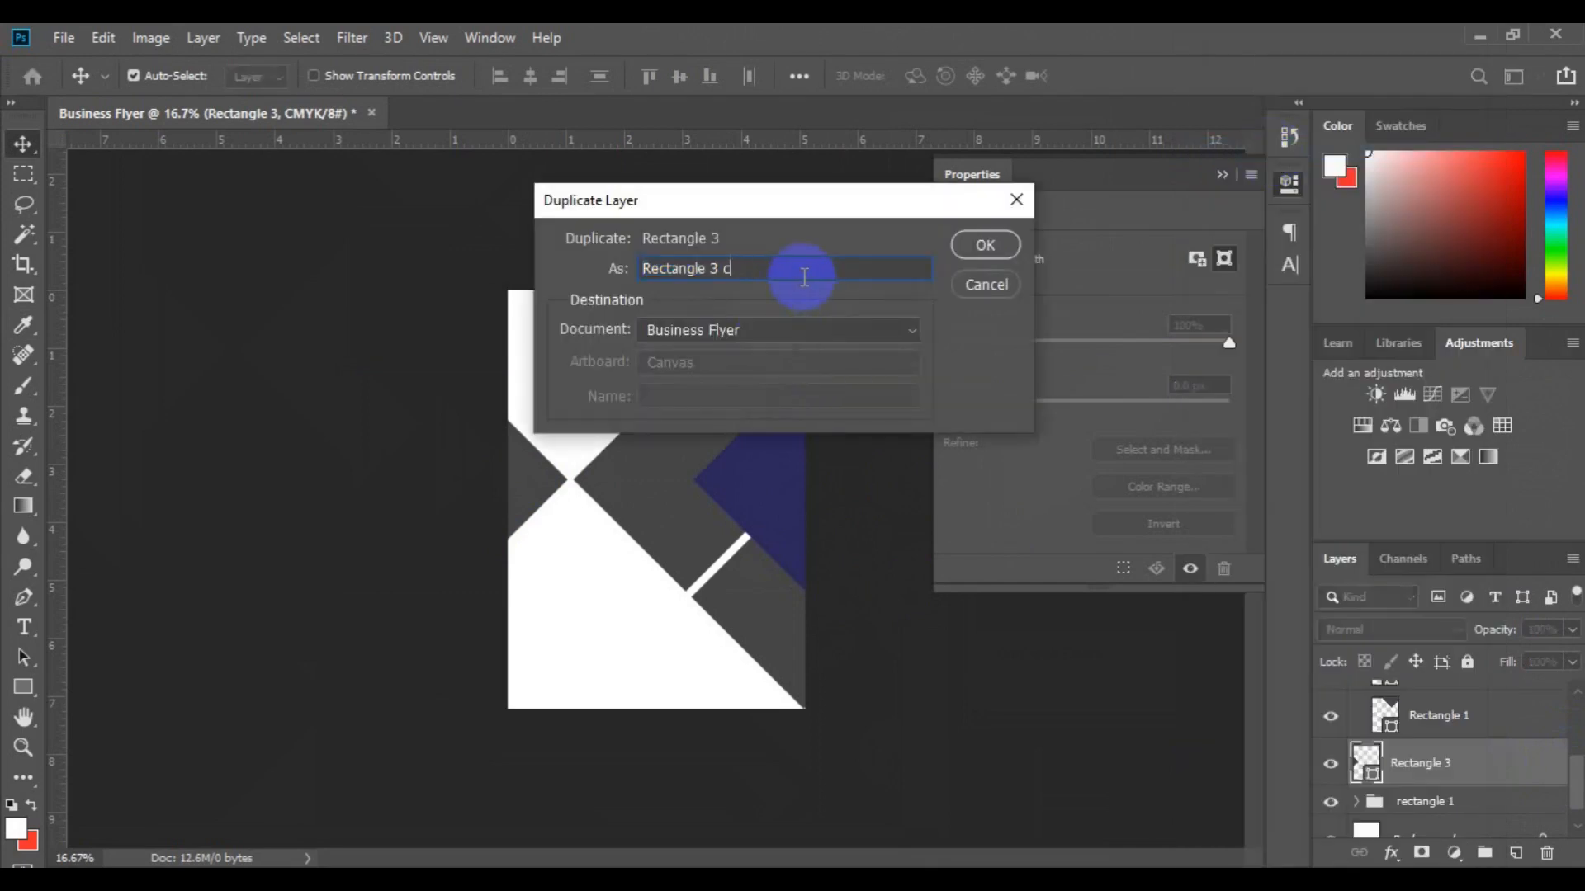
{"action": "left_click_drag", "start_coordinate": [720, 269], "coordinate": [709, 270]}
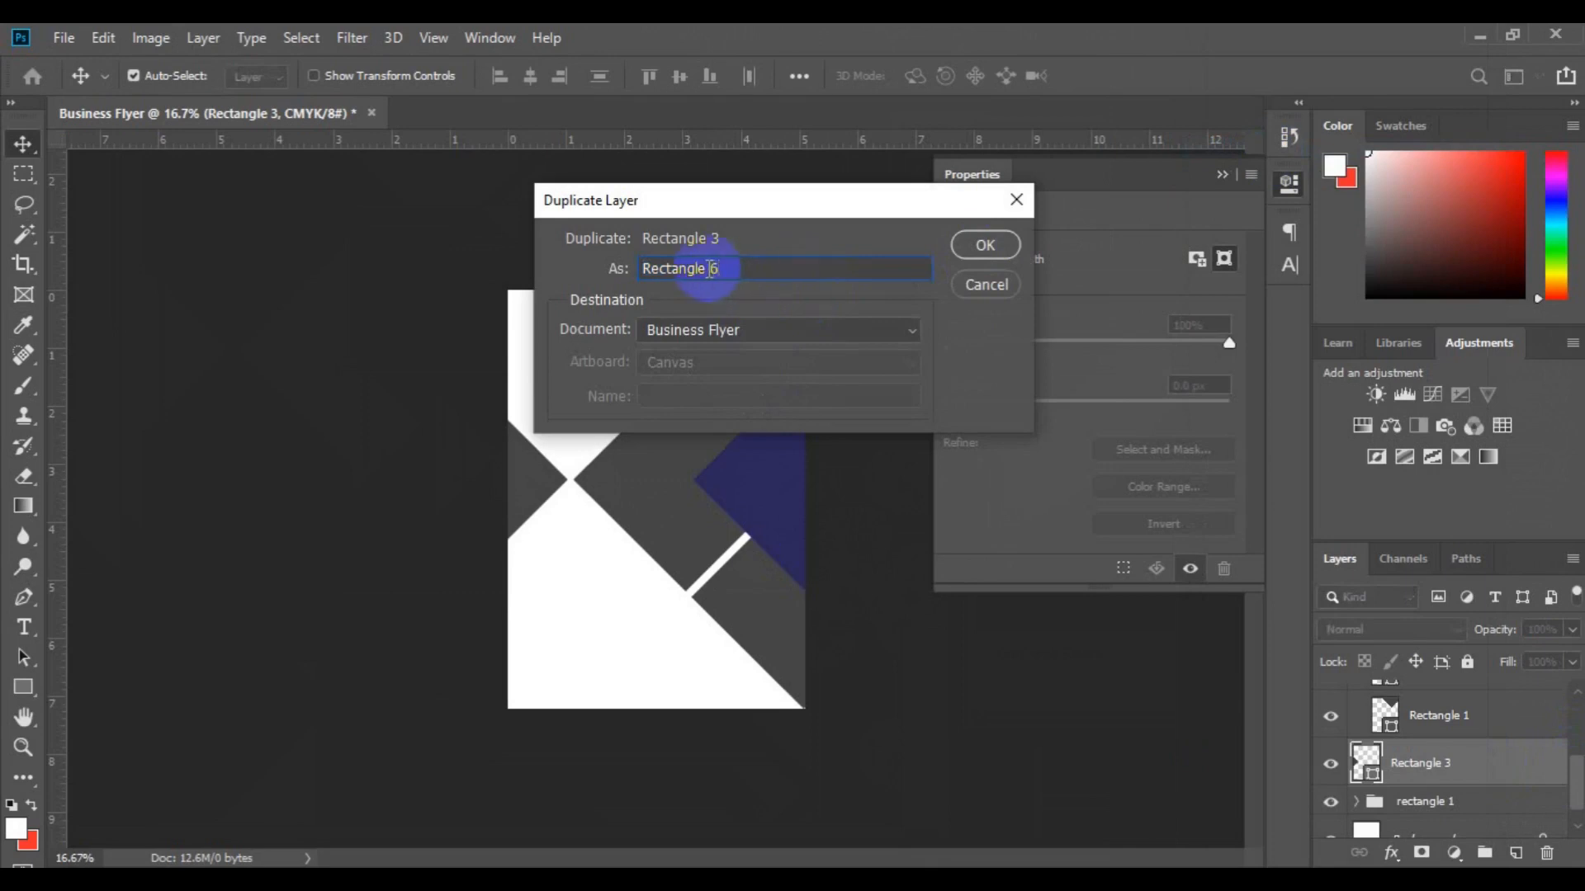
{"action": "key", "text": "BackSpace"}
{"action": "key", "text": "BackSpace"}
{"action": "key", "text": "BackSpace"}
{"action": "left_click", "coordinate": [979, 242]}
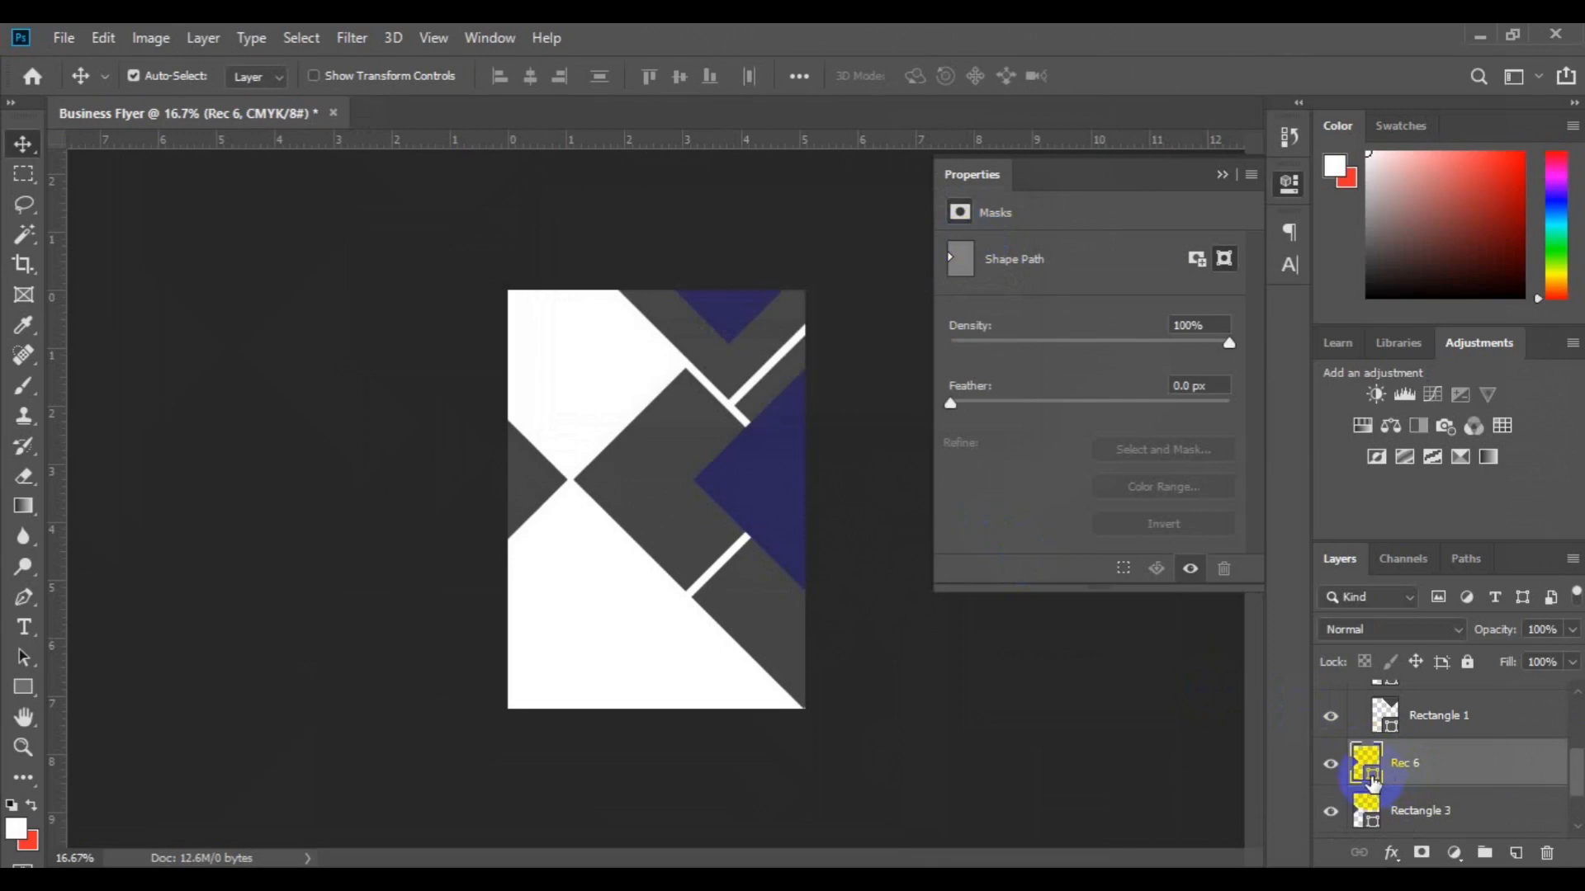
Step: Fill the Rec 6 square with the dark blue sampled from rec 4 and move it about 0.38 inch straight left
{"action": "double_click", "coordinate": [1371, 780]}
{"action": "left_click", "coordinate": [785, 506]}
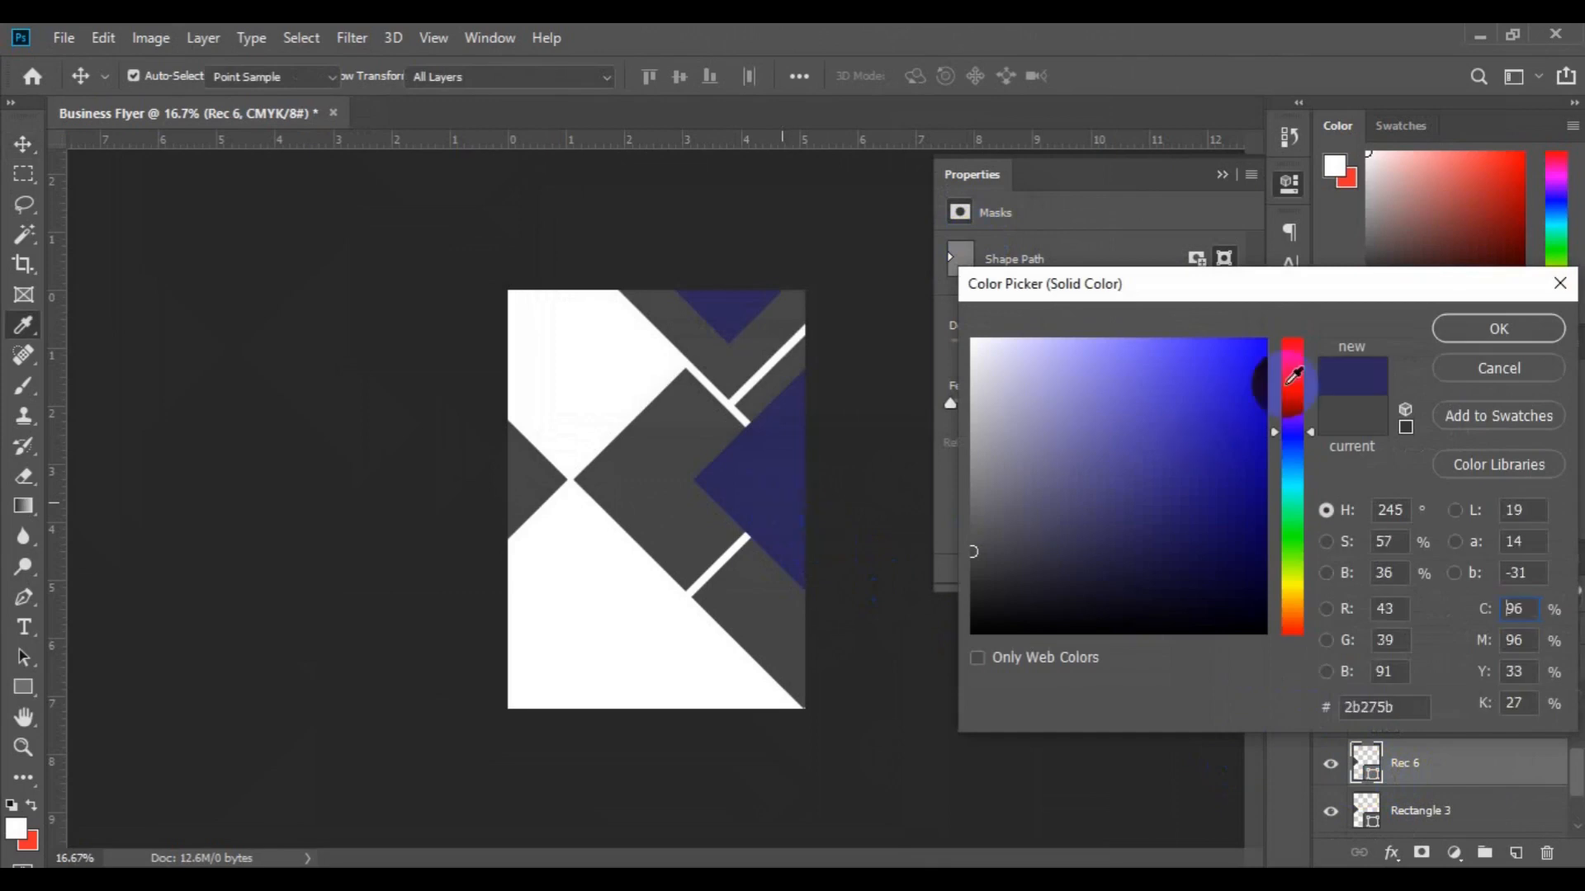
{"action": "left_click", "coordinate": [1498, 328]}
{"action": "left_click", "coordinate": [540, 489]}
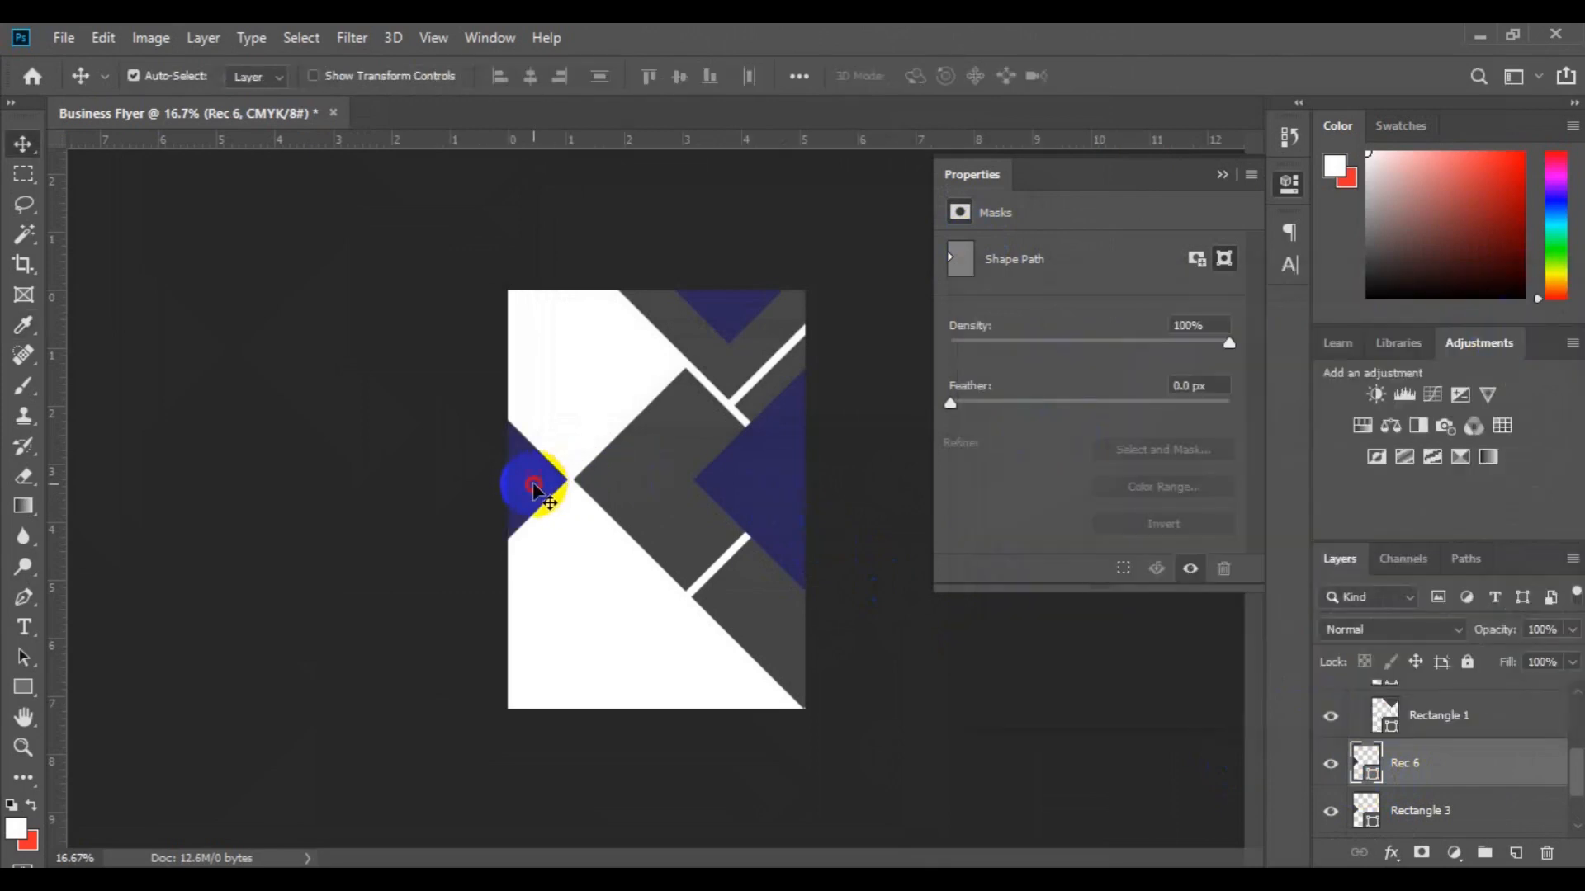
{"action": "left_click_drag", "start_coordinate": [532, 493], "coordinate": [513, 486]}
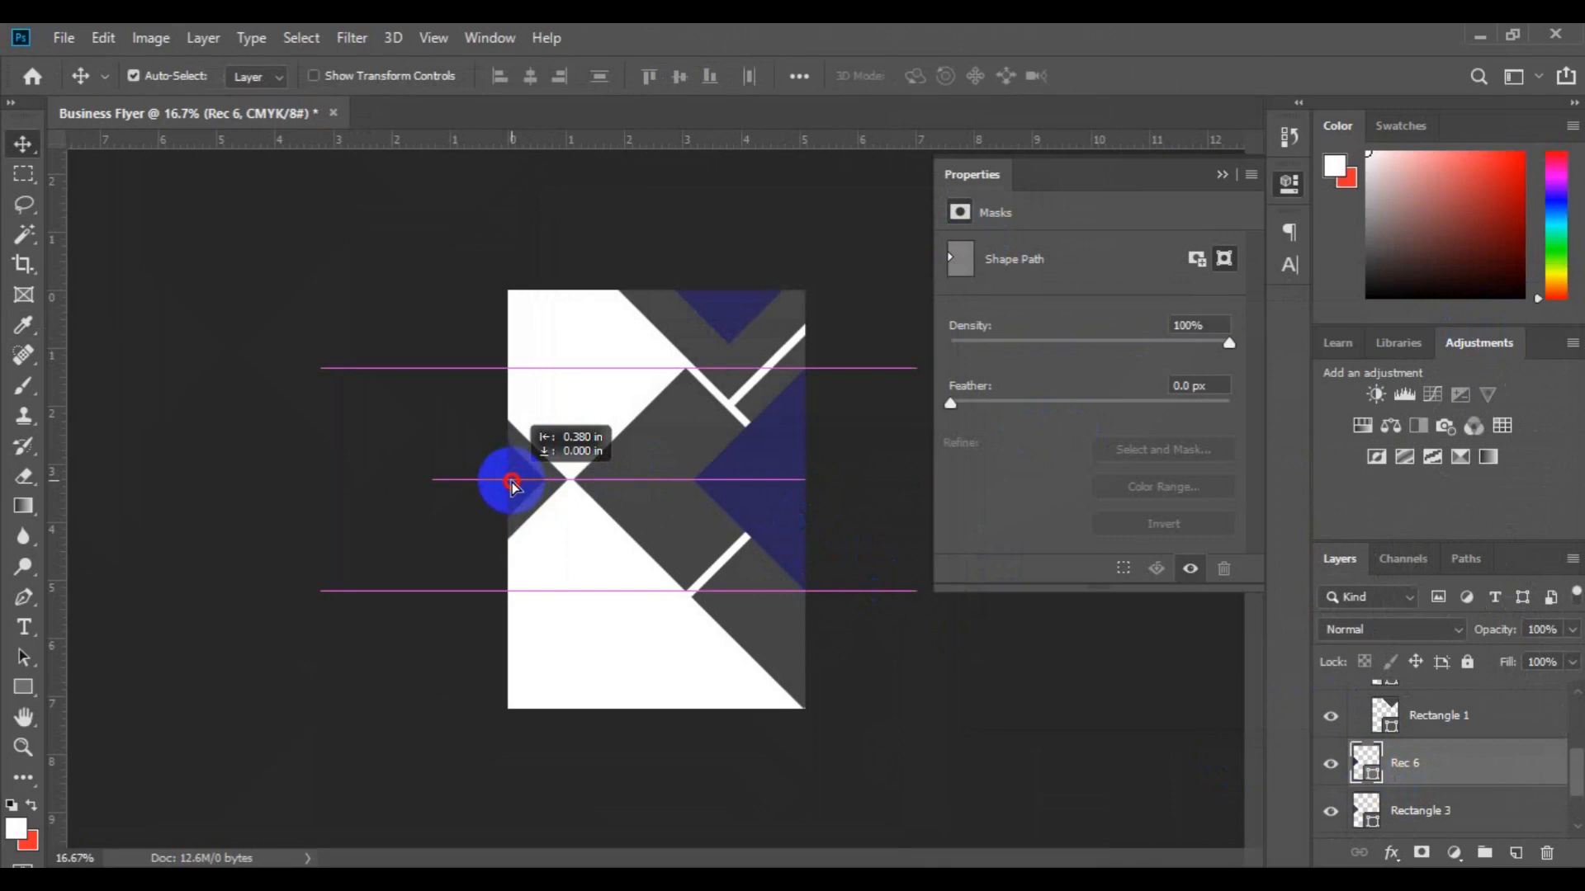
{"action": "left_click_drag", "start_coordinate": [511, 481], "coordinate": [510, 481]}
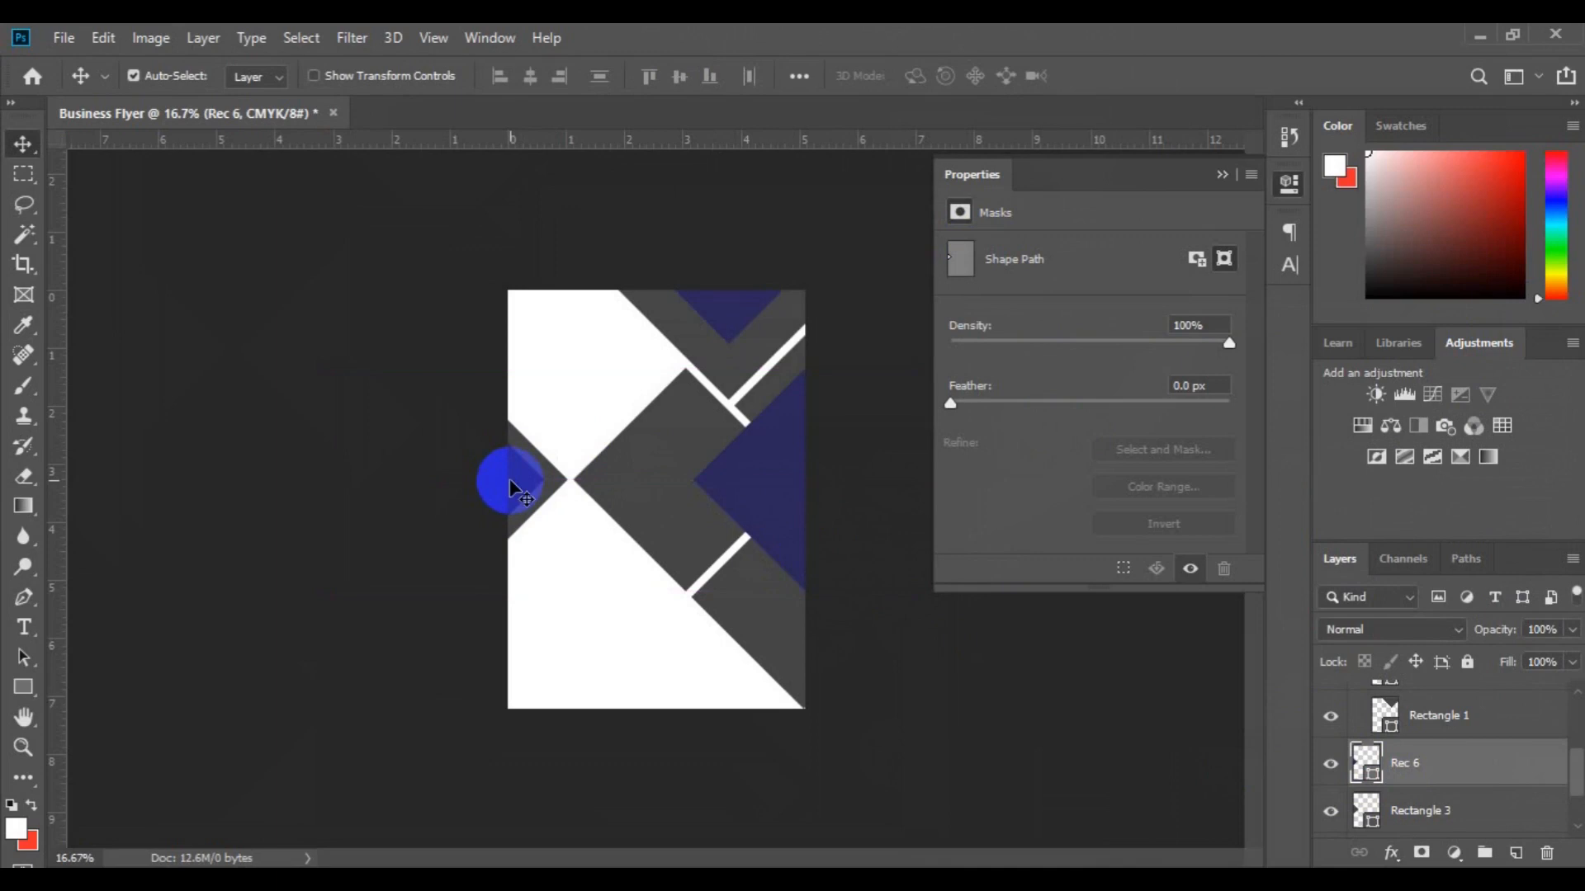
{"action": "key", "text": "ctrl"}
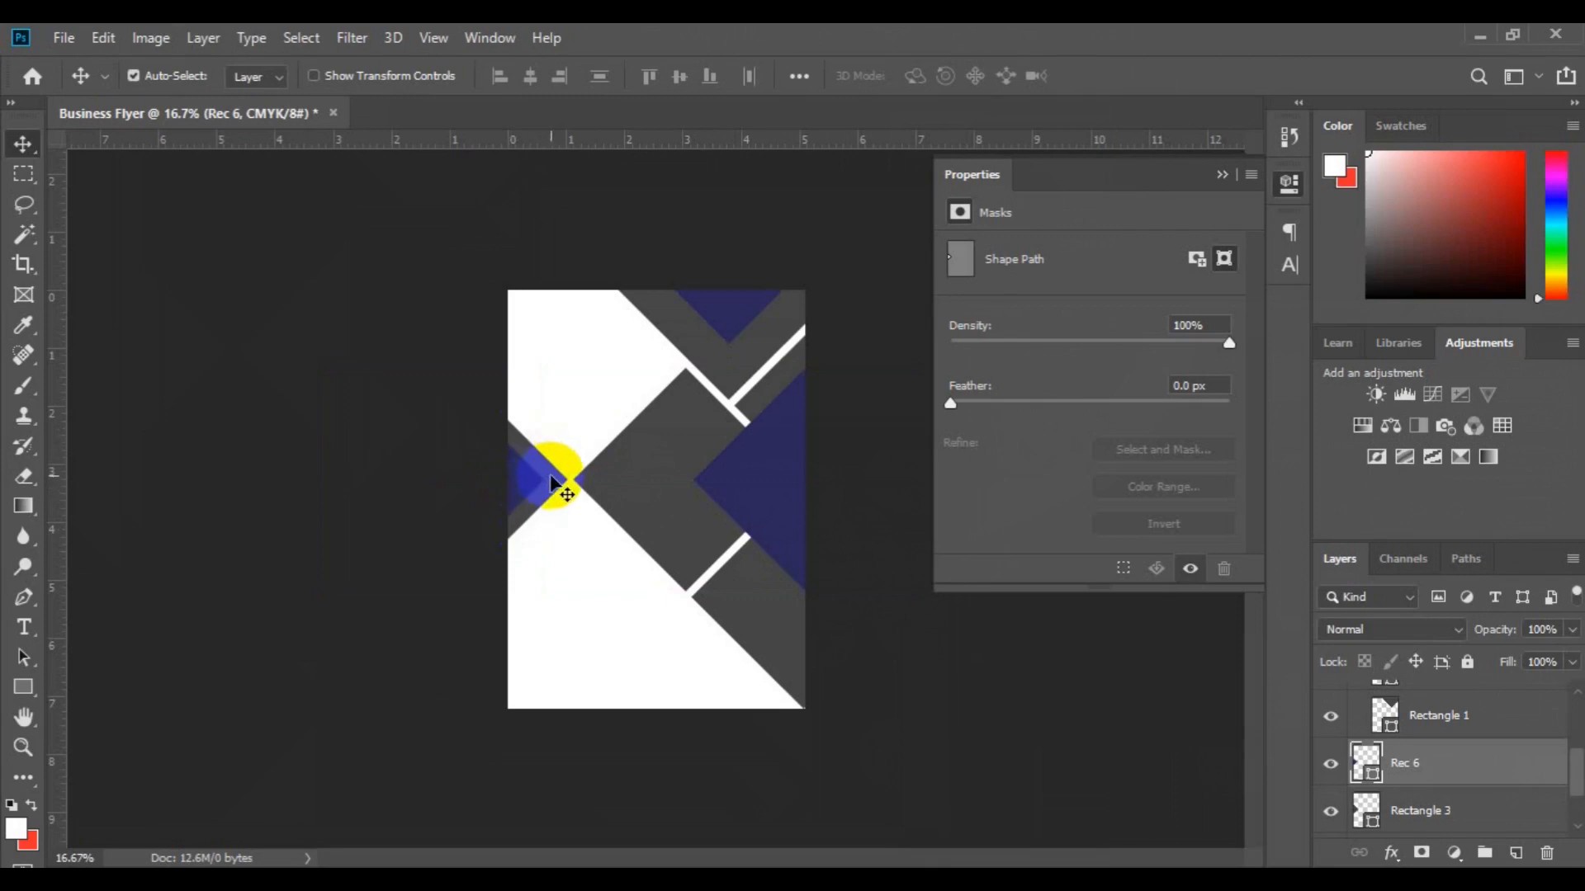
Step: Select the grey Rectangle 3 square and start placing an embedded image for it
{"action": "left_click", "coordinate": [555, 482]}
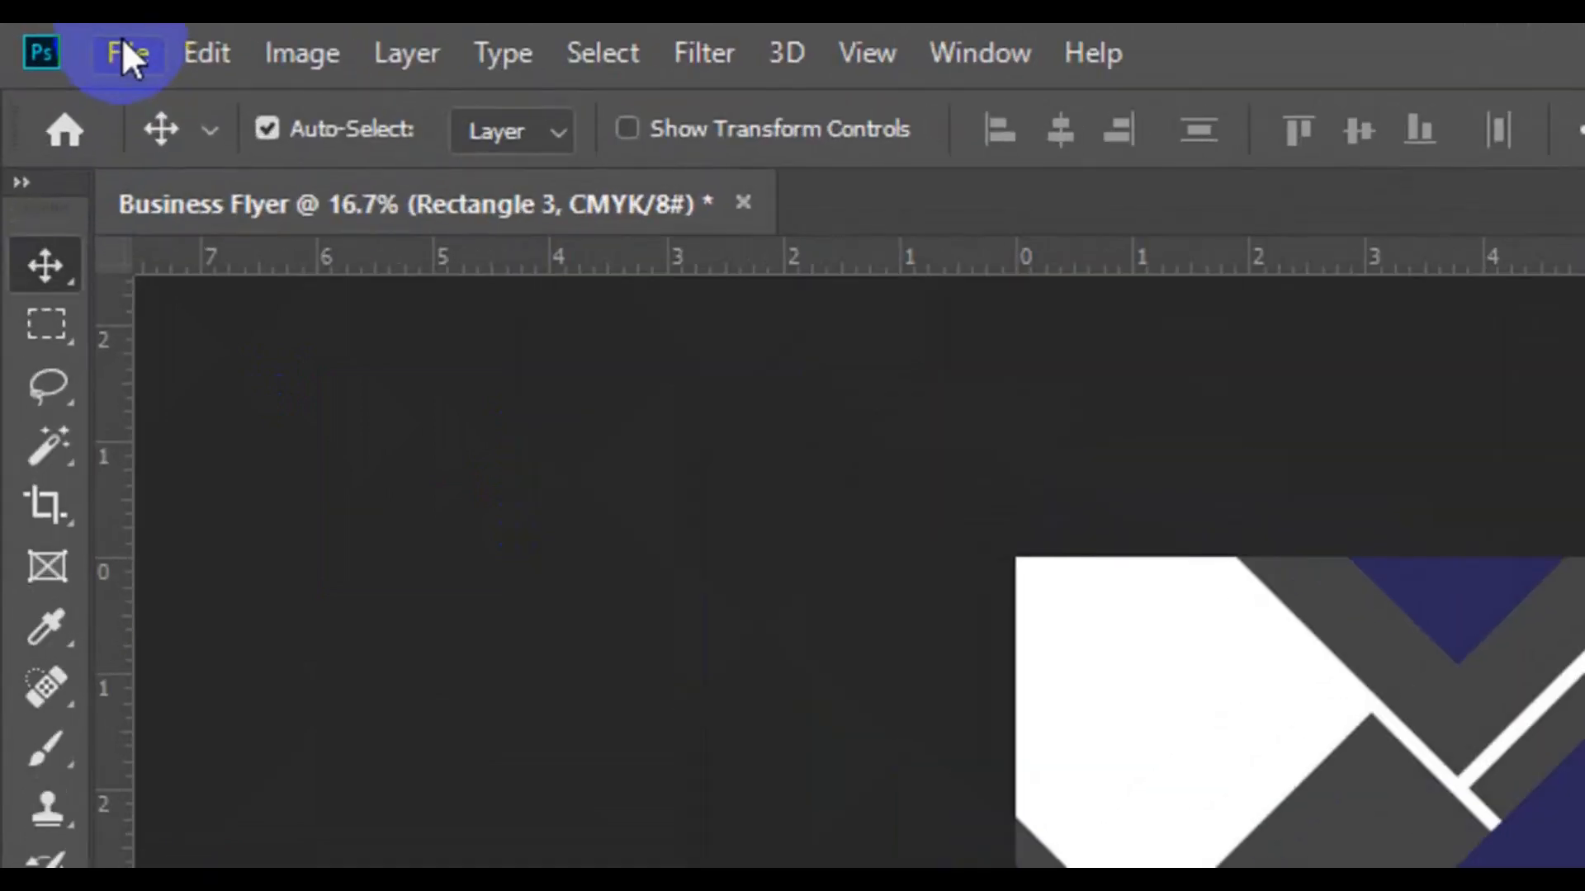
{"action": "left_click", "coordinate": [62, 37]}
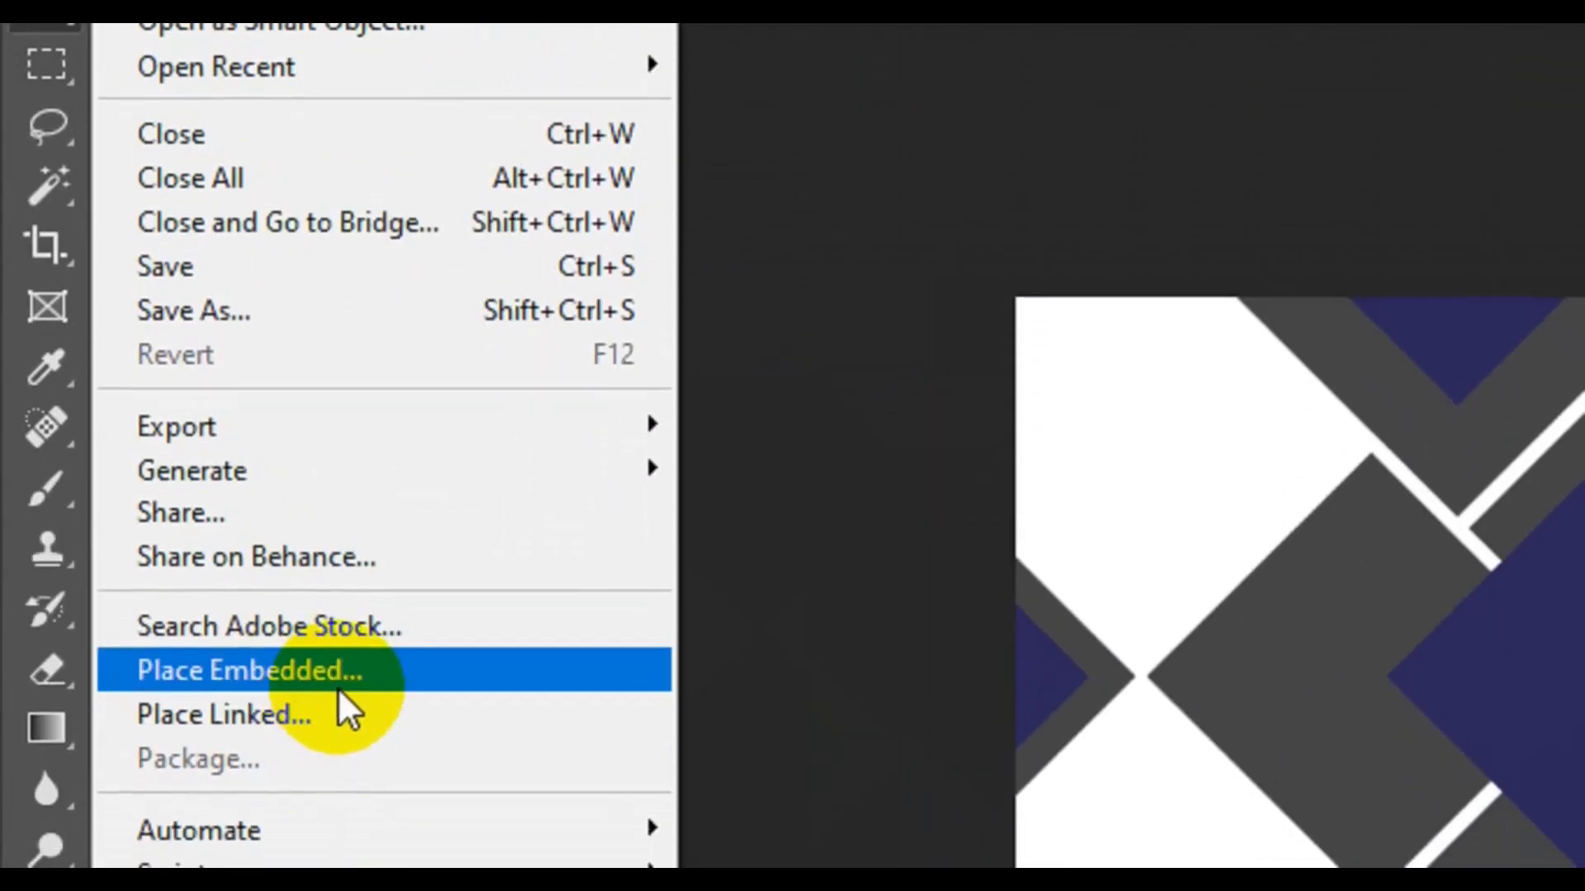
{"action": "left_click", "coordinate": [338, 754]}
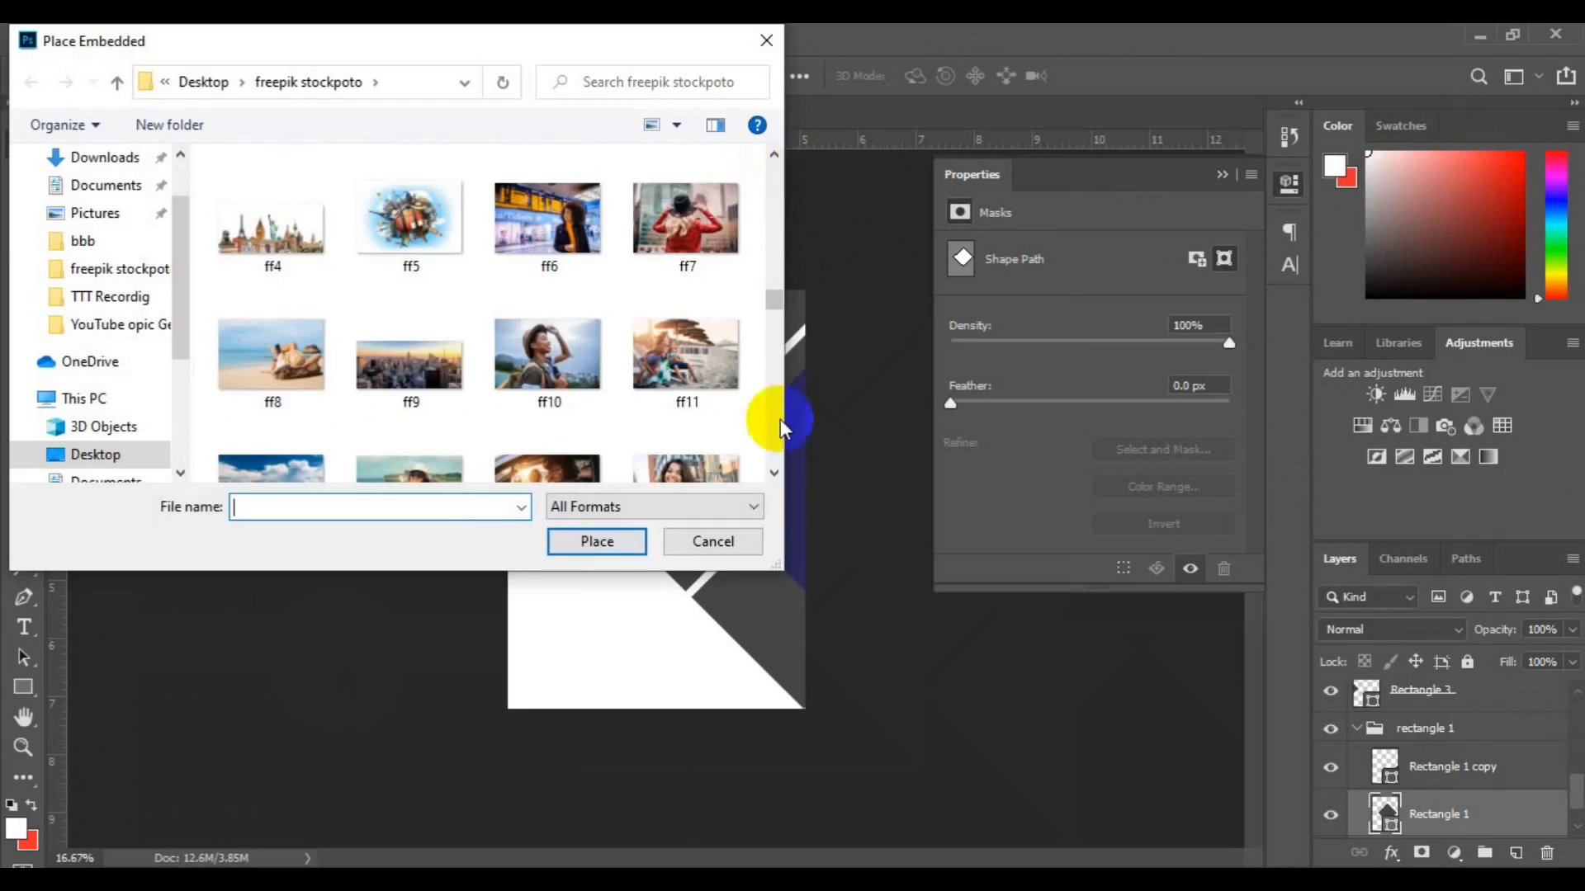
Step: Embed the ff2 beach image at about 5.9 × 3.9 inches over the central square and clip it to that square
{"action": "scroll", "coordinate": [764, 372], "scroll_direction": "up", "scroll_amount": 3}
{"action": "left_click", "coordinate": [548, 186]}
{"action": "left_click", "coordinate": [623, 548]}
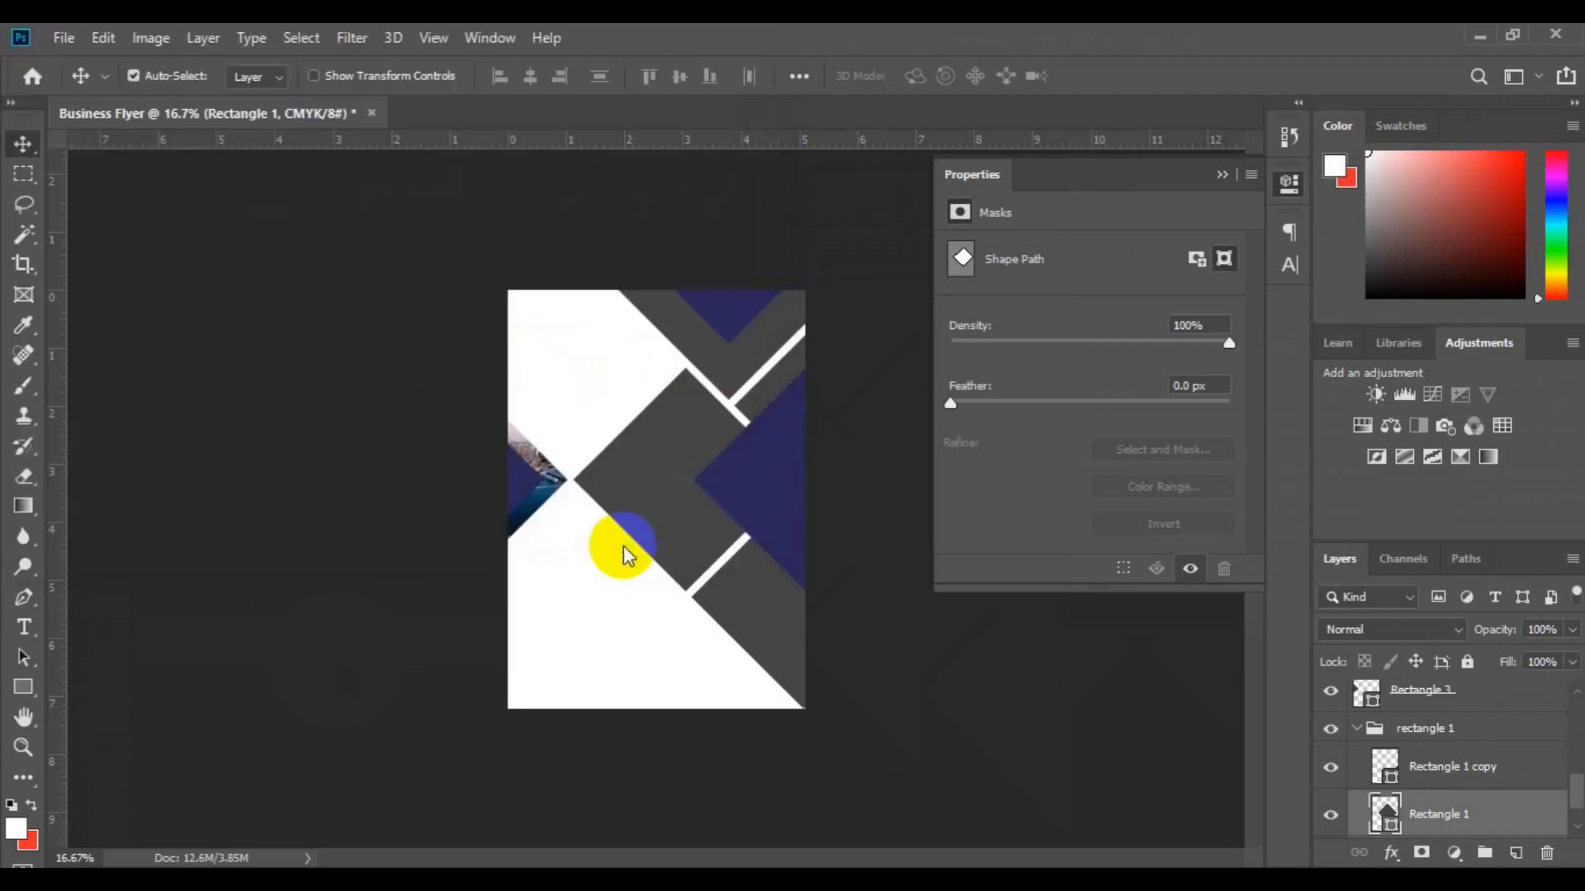
{"action": "left_click_drag", "start_coordinate": [749, 558], "coordinate": [828, 602]}
{"action": "left_click_drag", "start_coordinate": [651, 584], "coordinate": [633, 553]}
{"action": "left_click_drag", "start_coordinate": [798, 585], "coordinate": [807, 593]}
{"action": "key", "text": "Return"}
{"action": "right_click", "coordinate": [1424, 814]}
{"action": "left_click", "coordinate": [1203, 531]}
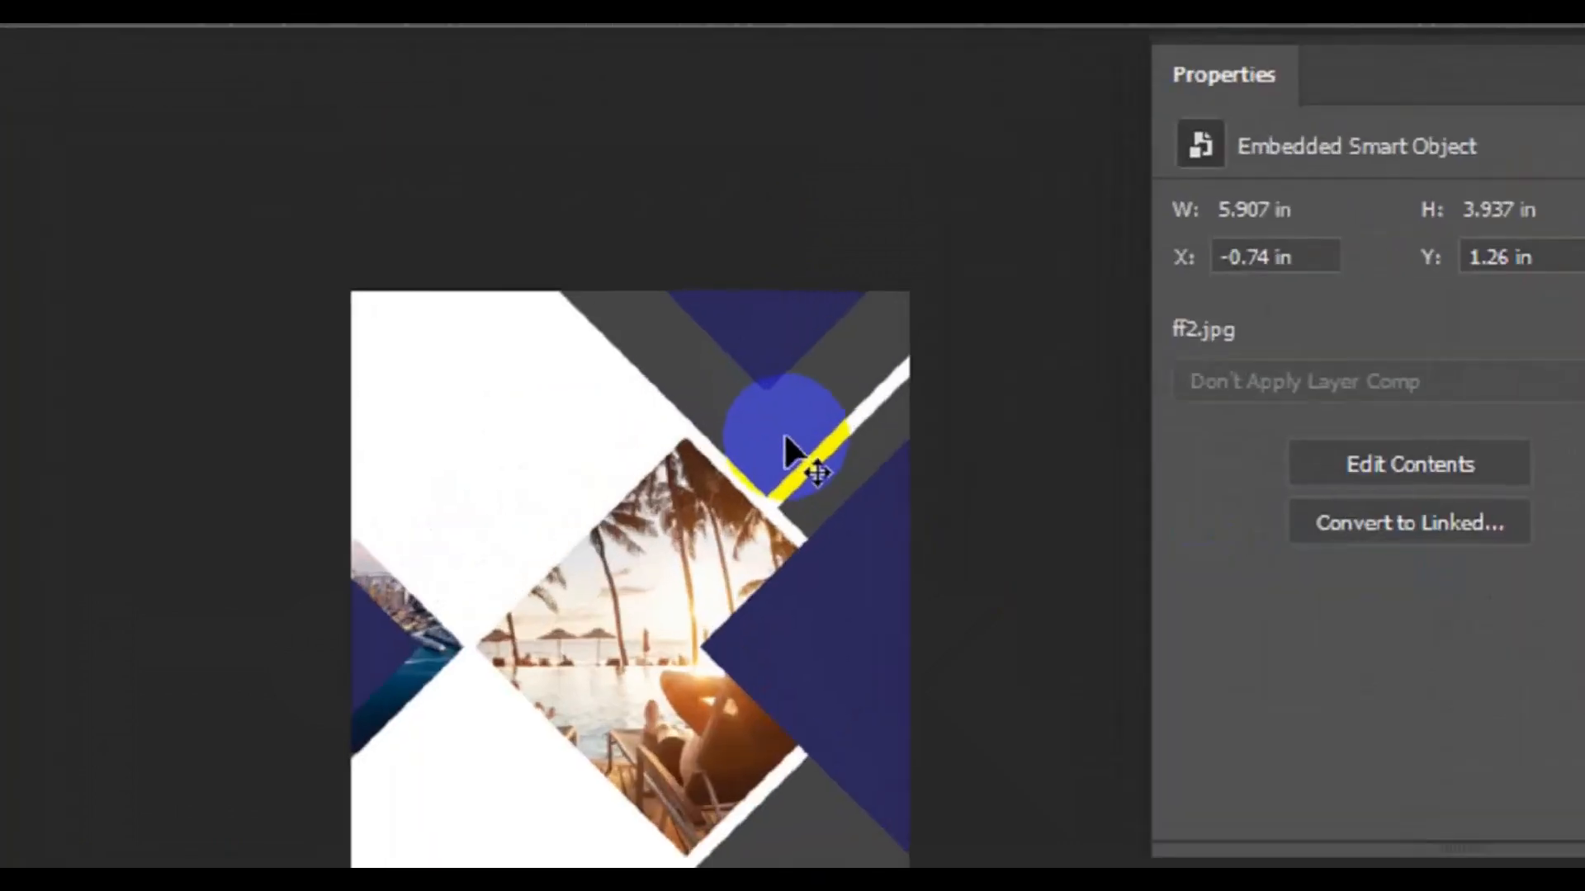
Step: Select the grey Rectangle 1 square at the page's upper edge and place the 14615 image as an embedded object
{"action": "left_click", "coordinate": [767, 444]}
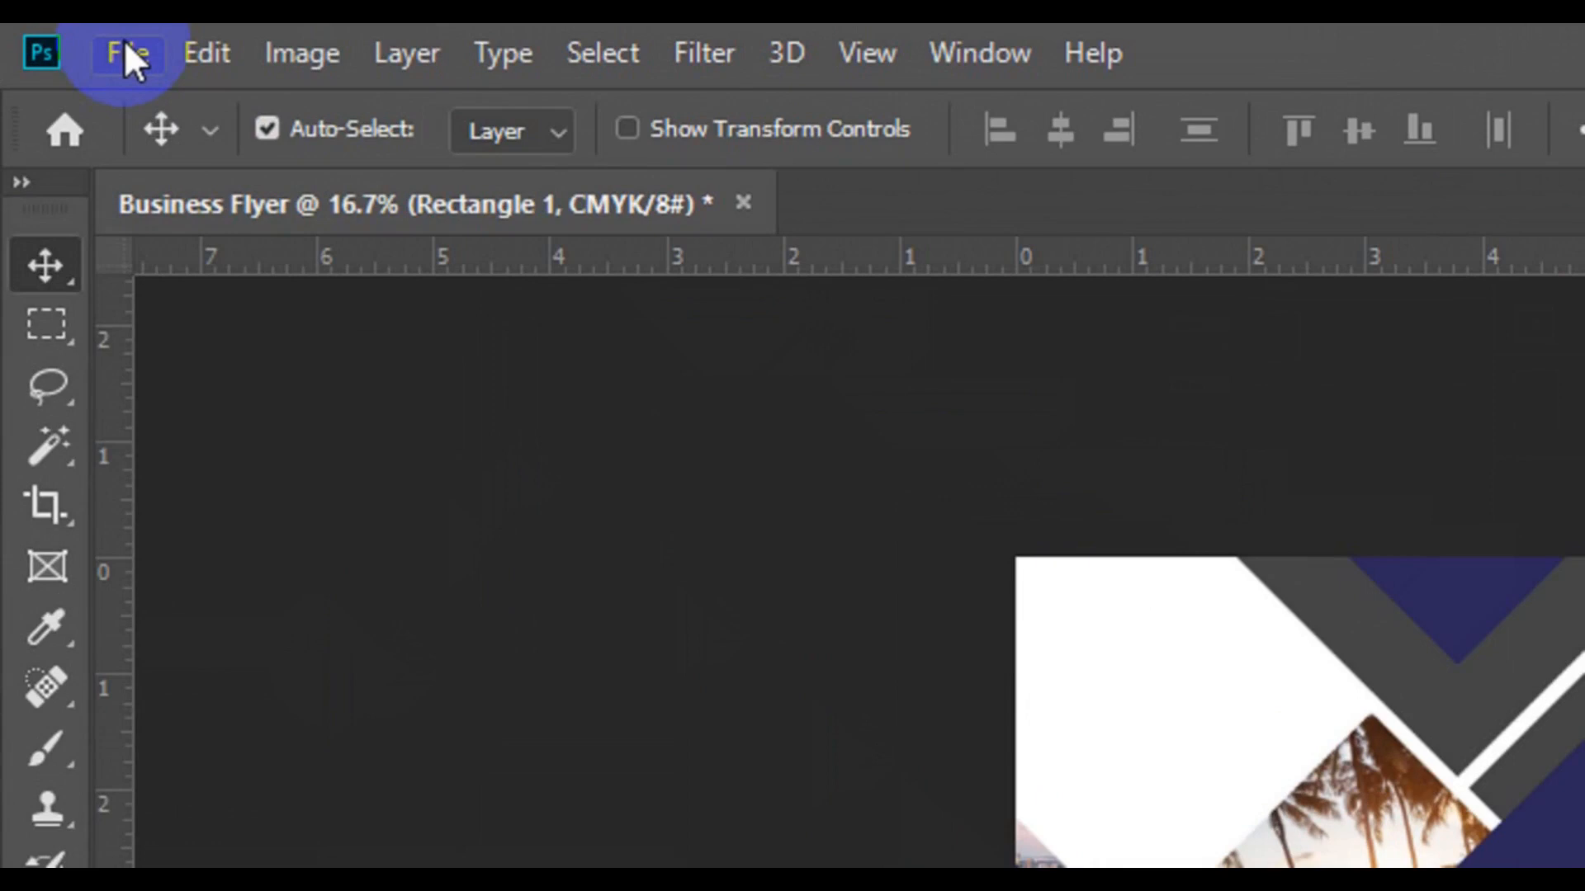
{"action": "left_click", "coordinate": [125, 50]}
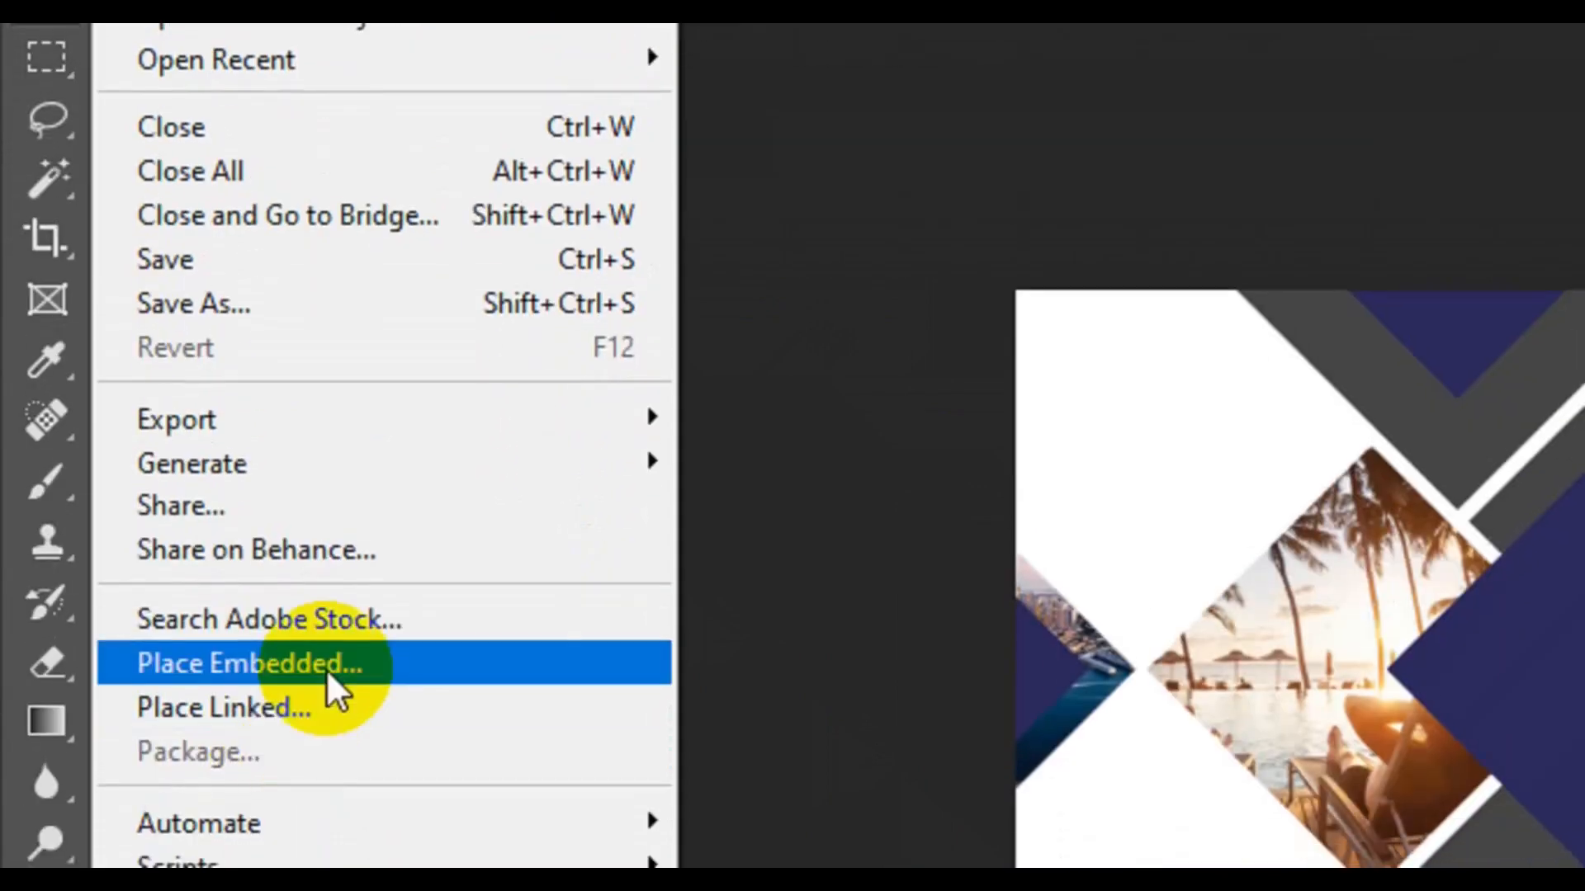
{"action": "left_click", "coordinate": [327, 660]}
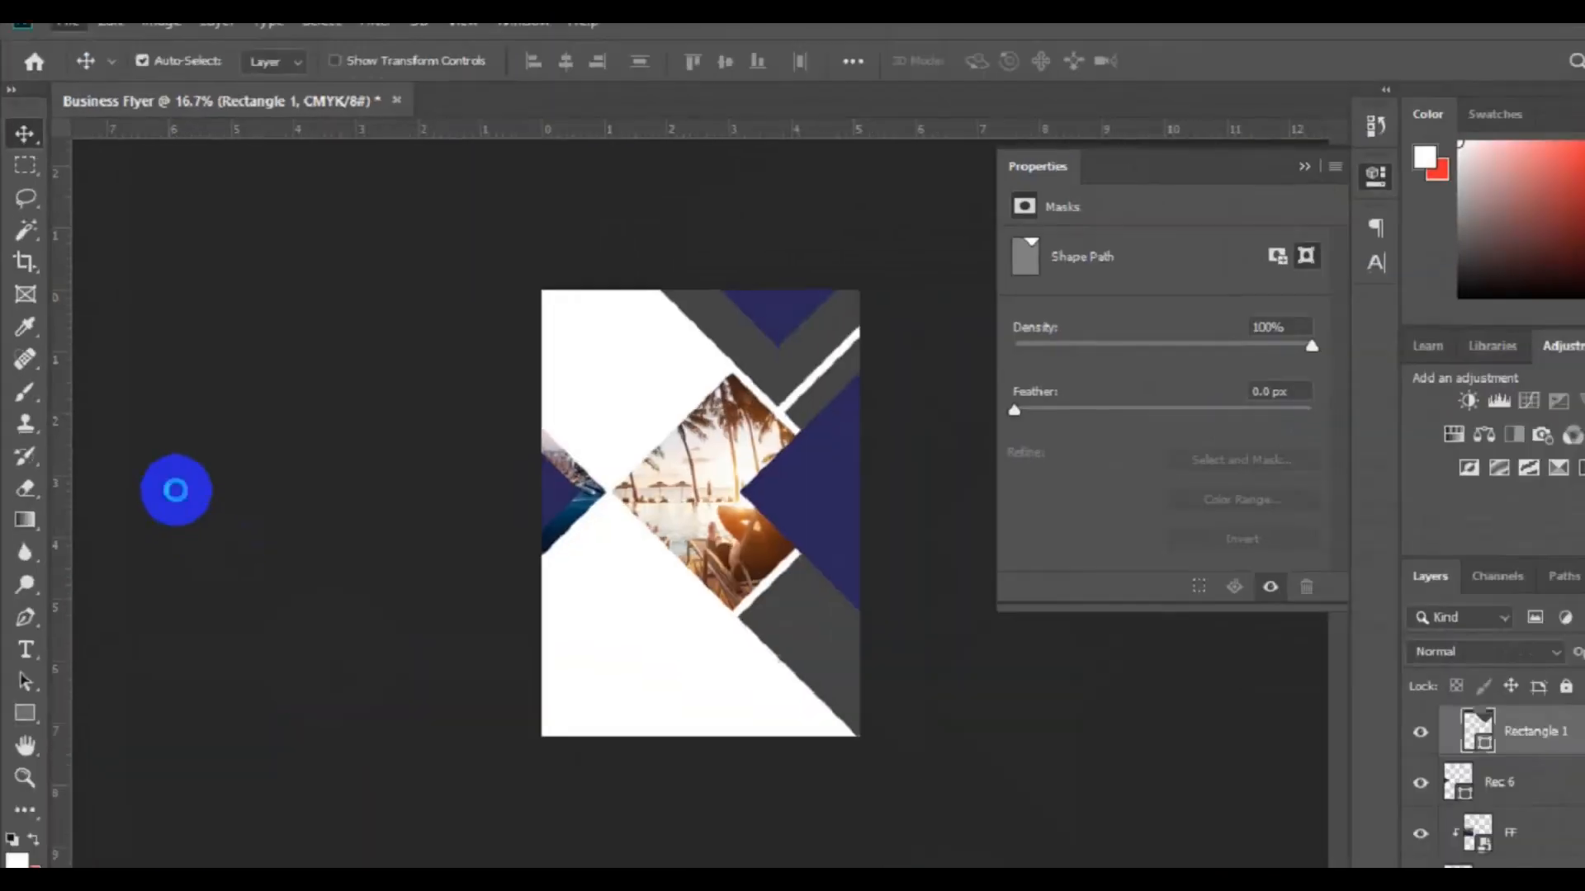
{"action": "scroll", "coordinate": [772, 417], "scroll_direction": "down", "scroll_amount": 10}
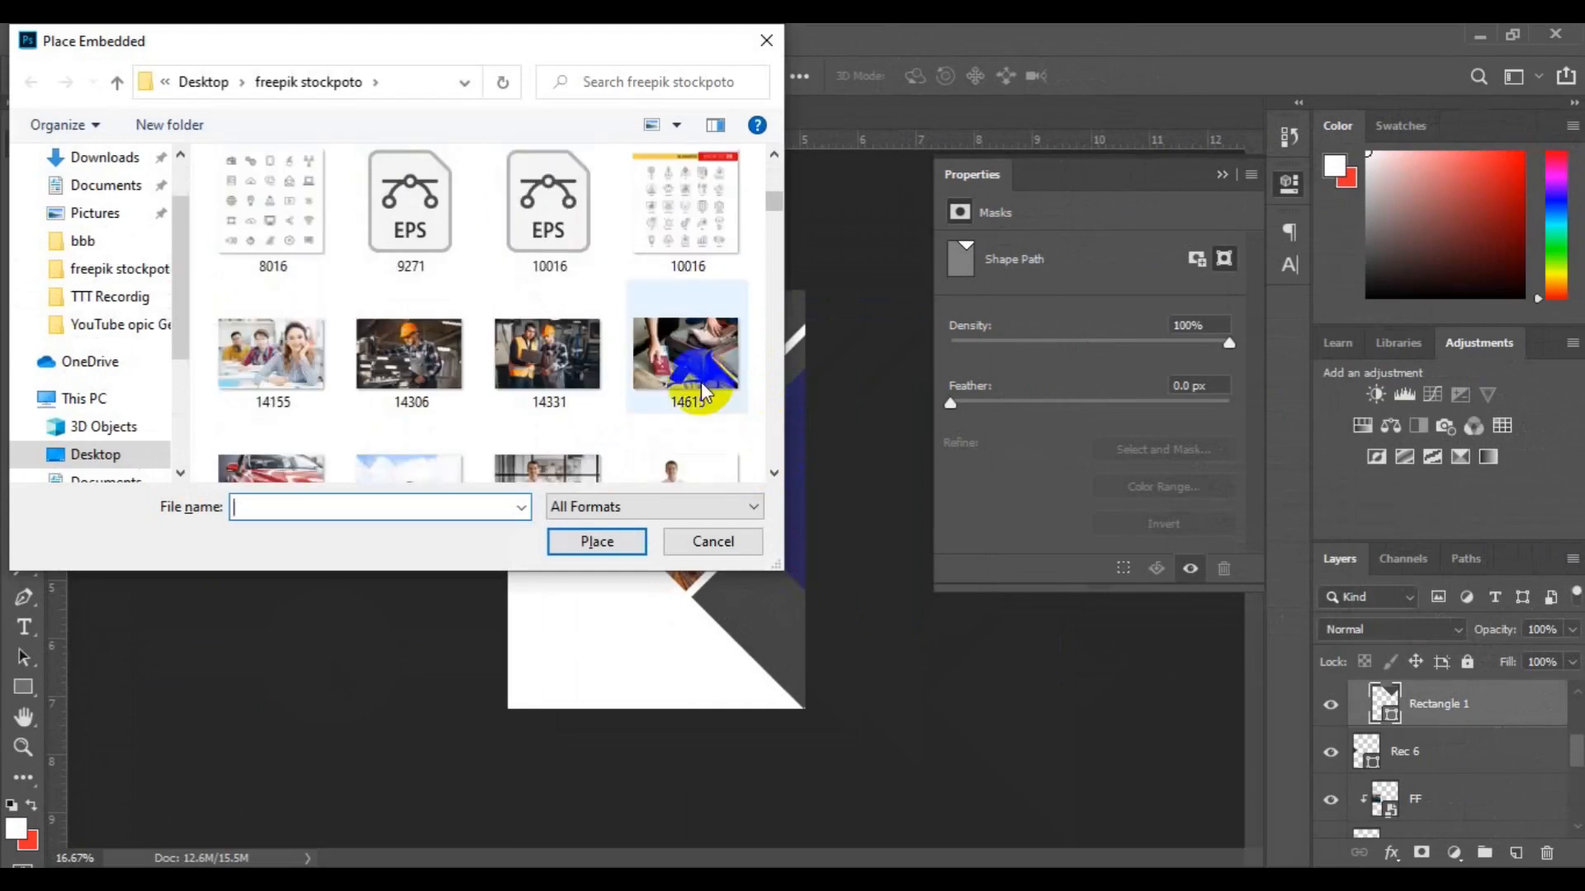
{"action": "double_click", "coordinate": [701, 381]}
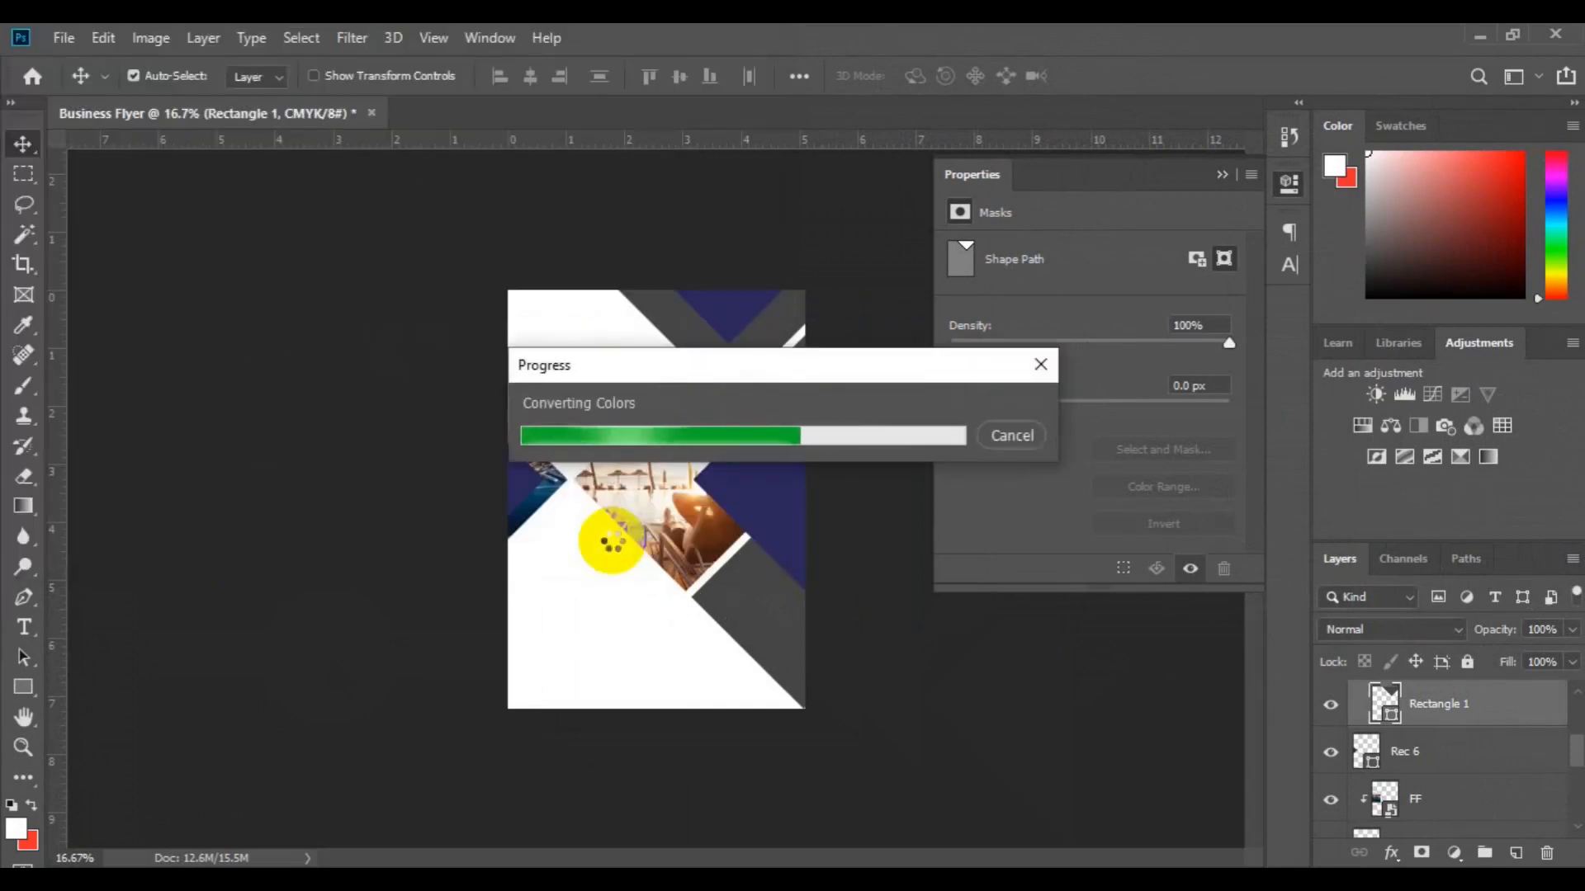
Step: Position the 14615 image over the upper Rectangle 1 square and clip it to that square
{"action": "left_click_drag", "start_coordinate": [702, 516], "coordinate": [796, 334]}
{"action": "left_click", "coordinate": [886, 75]}
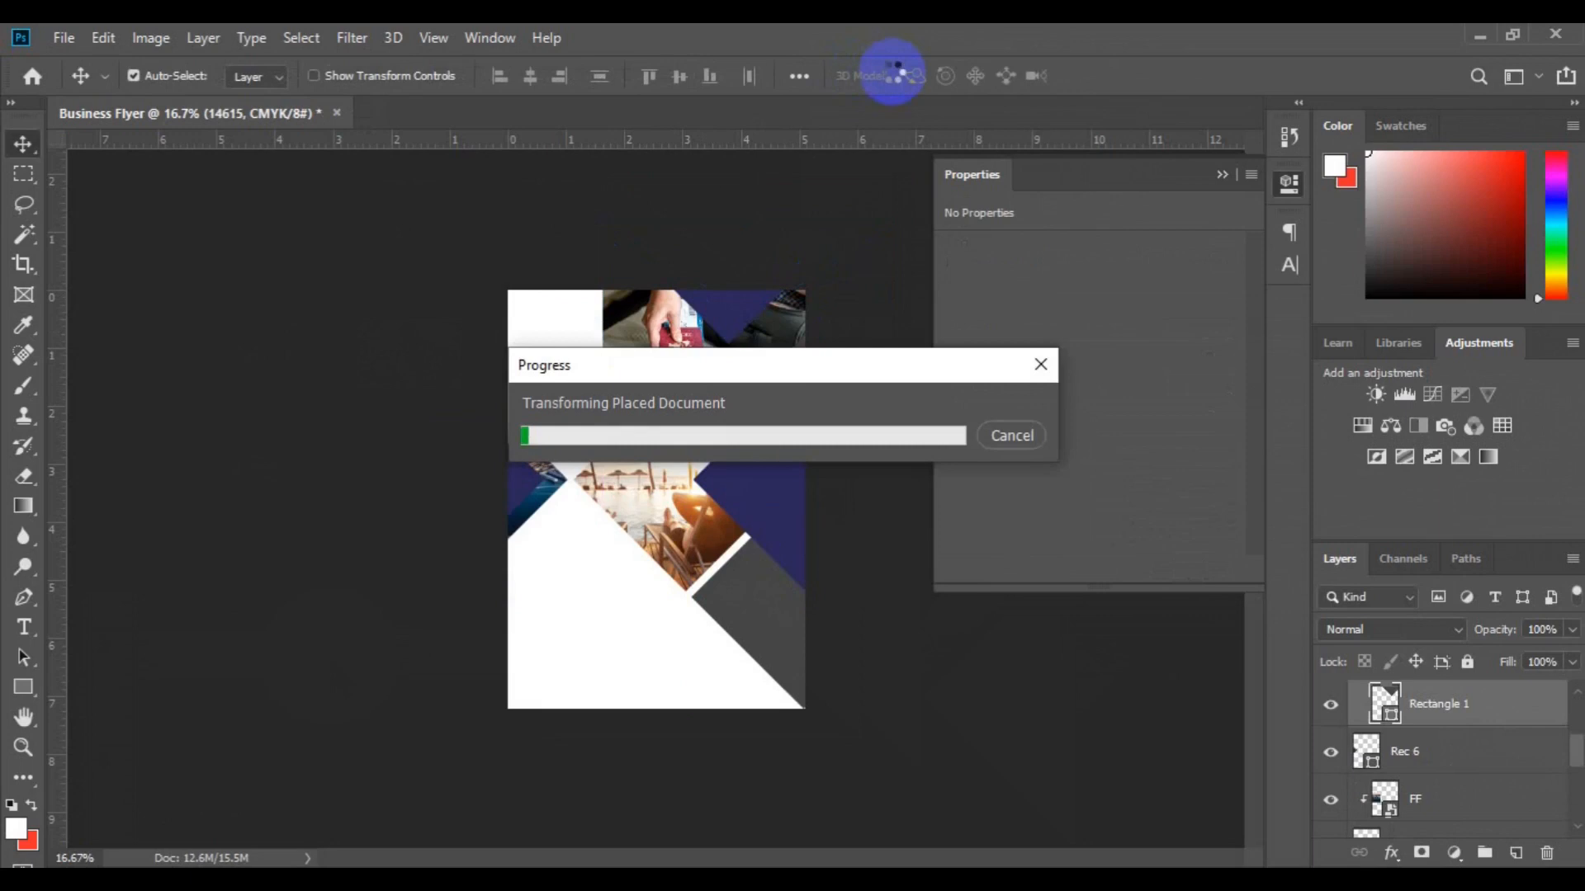
{"action": "right_click", "coordinate": [1431, 712]}
{"action": "left_click", "coordinate": [1238, 528]}
{"action": "left_click_drag", "start_coordinate": [711, 353], "coordinate": [715, 345]}
Step: Select the grey Rectangle 1 copy square at the page's upper right and place the ff4 landmarks image as an embedded object
{"action": "left_click", "coordinate": [368, 246]}
{"action": "left_click", "coordinate": [64, 37]}
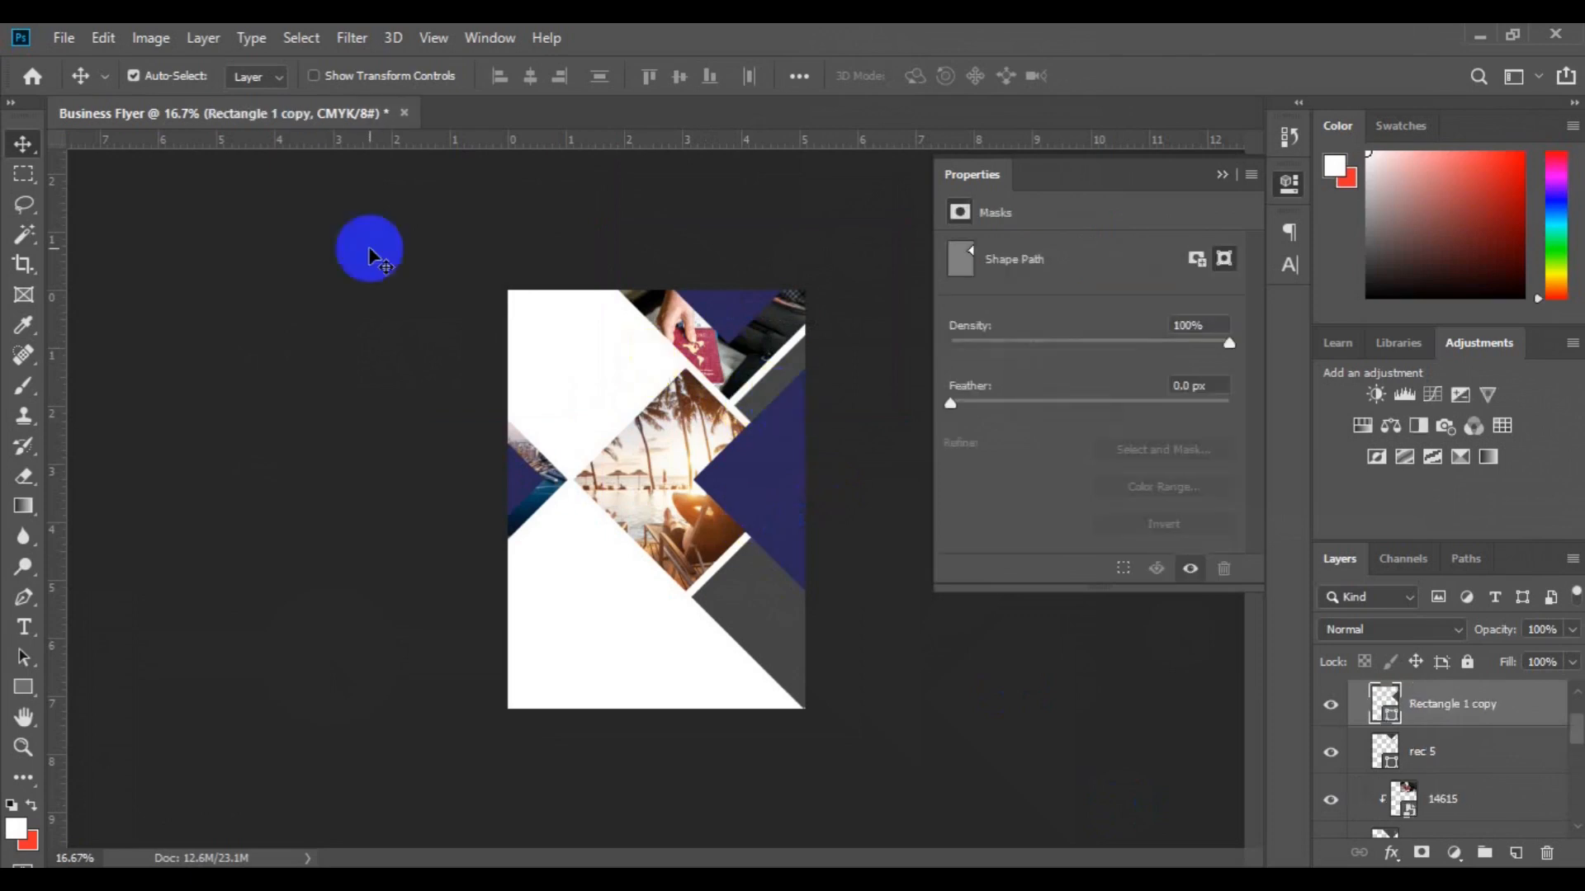
{"action": "left_click", "coordinate": [180, 469]}
{"action": "left_click", "coordinate": [774, 473]}
{"action": "left_click_drag", "start_coordinate": [774, 472], "coordinate": [774, 472]}
{"action": "left_click", "coordinate": [274, 324]}
{"action": "left_click", "coordinate": [595, 542]}
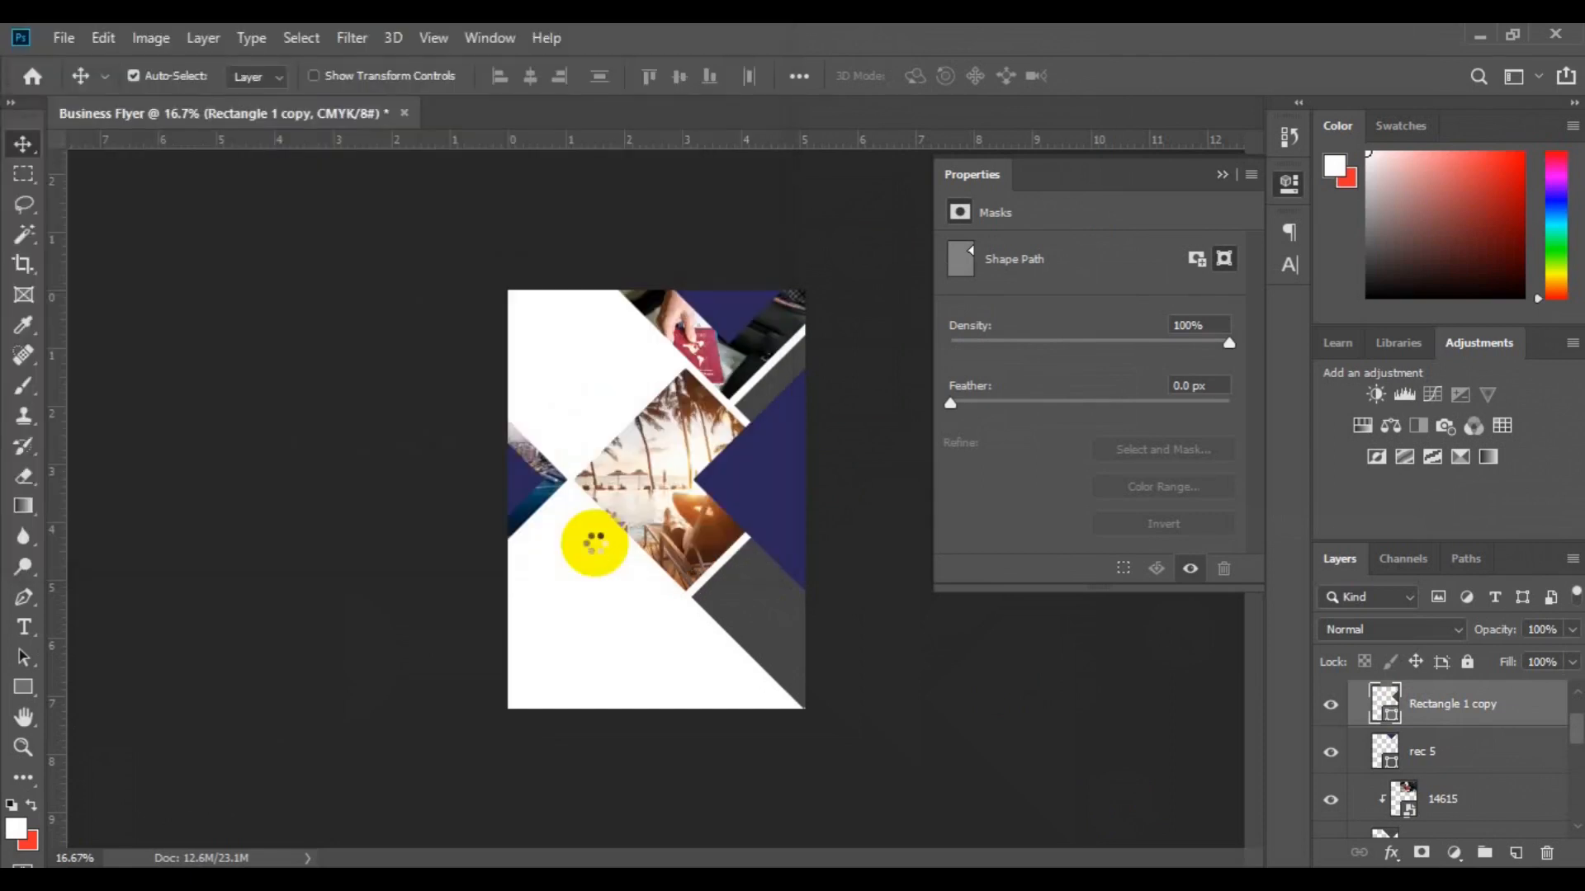
Step: Scale the ff4 image to about 280%, position it over the Rectangle 1 copy square and clip it to that shape
{"action": "left_click_drag", "start_coordinate": [737, 541], "coordinate": [820, 594]}
{"action": "left_click_drag", "start_coordinate": [773, 461], "coordinate": [799, 439]}
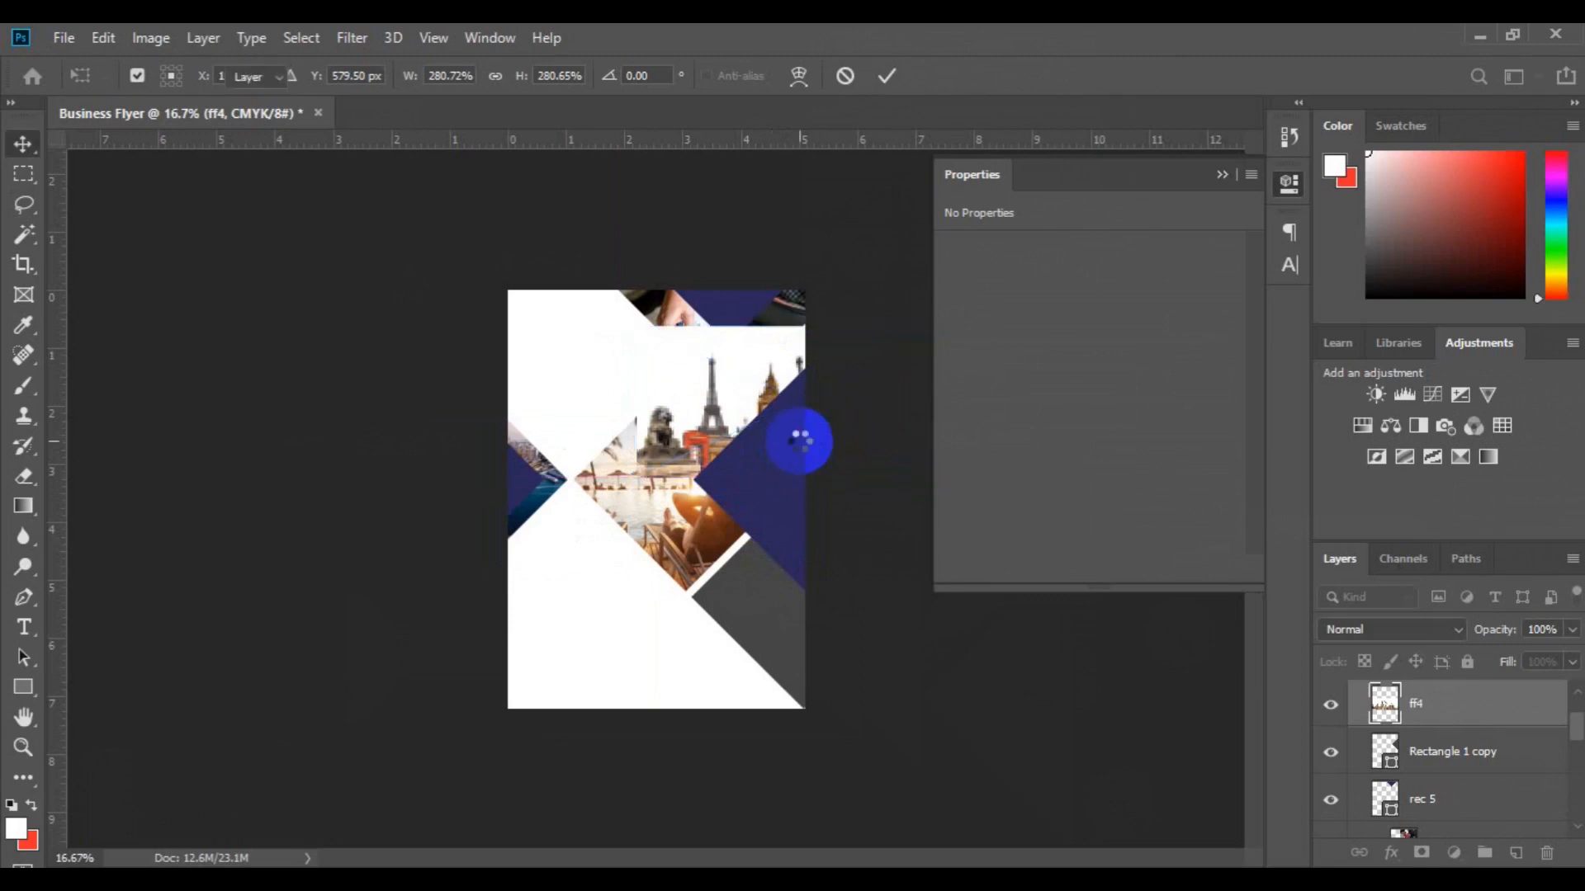
{"action": "key", "text": "Return"}
{"action": "right_click", "coordinate": [1424, 711]}
{"action": "left_click", "coordinate": [1235, 530]}
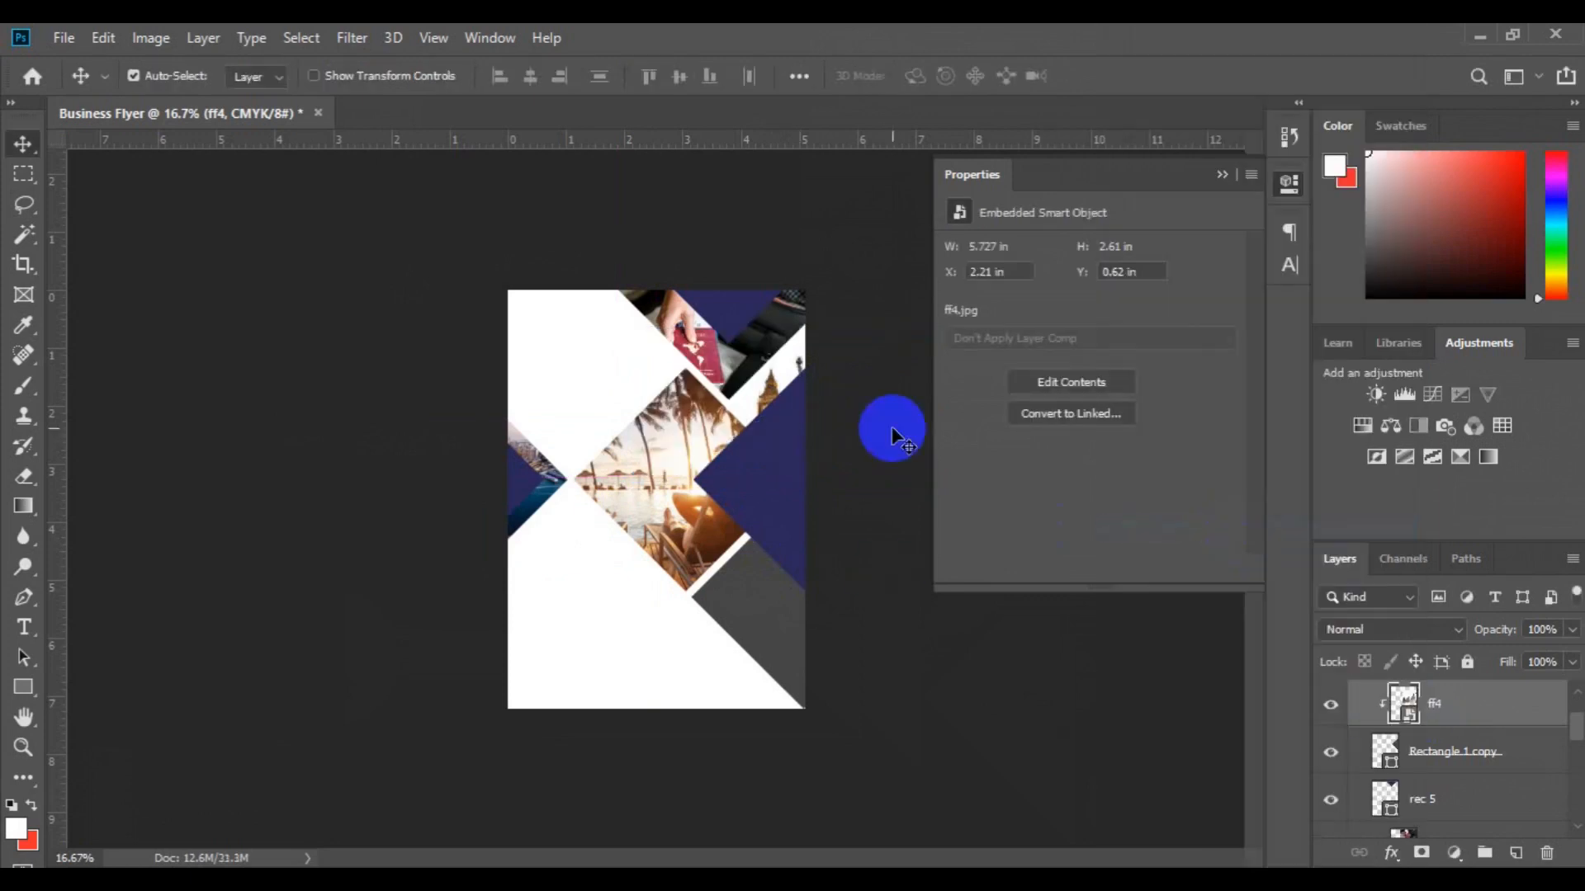
Step: Adjust the ff4 image inside its square, and place the 710540-PRAEY3-708 image as an embedded object above the grey lower-right Rectangle 1 copy square
{"action": "left_click_drag", "start_coordinate": [774, 355], "coordinate": [792, 370]}
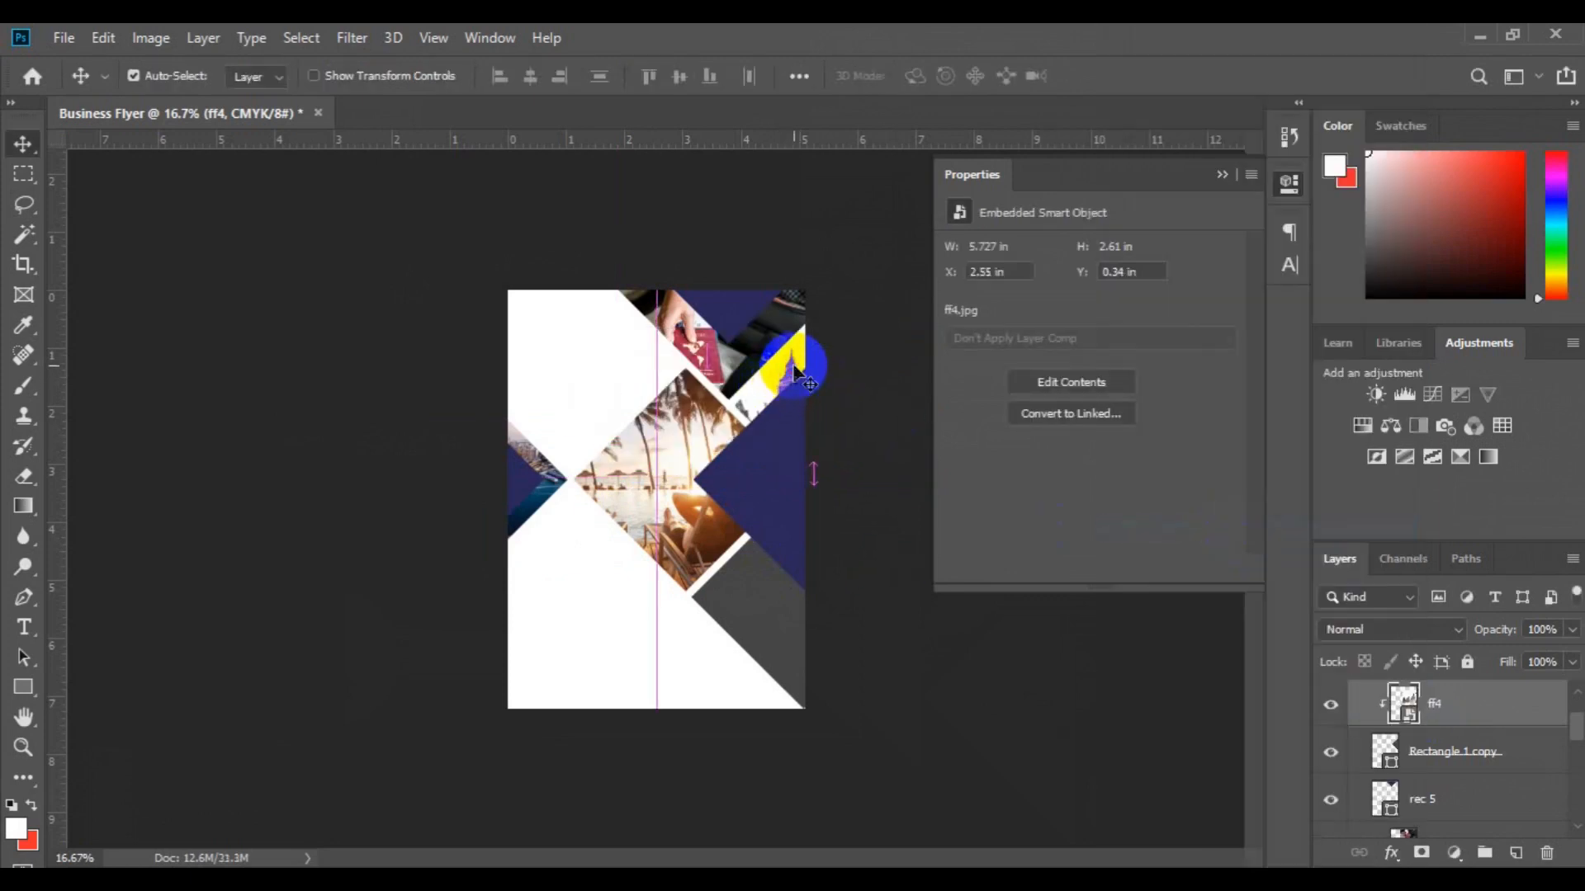
{"action": "left_click", "coordinate": [755, 623]}
{"action": "left_click", "coordinate": [64, 37]}
{"action": "left_click", "coordinate": [792, 609]}
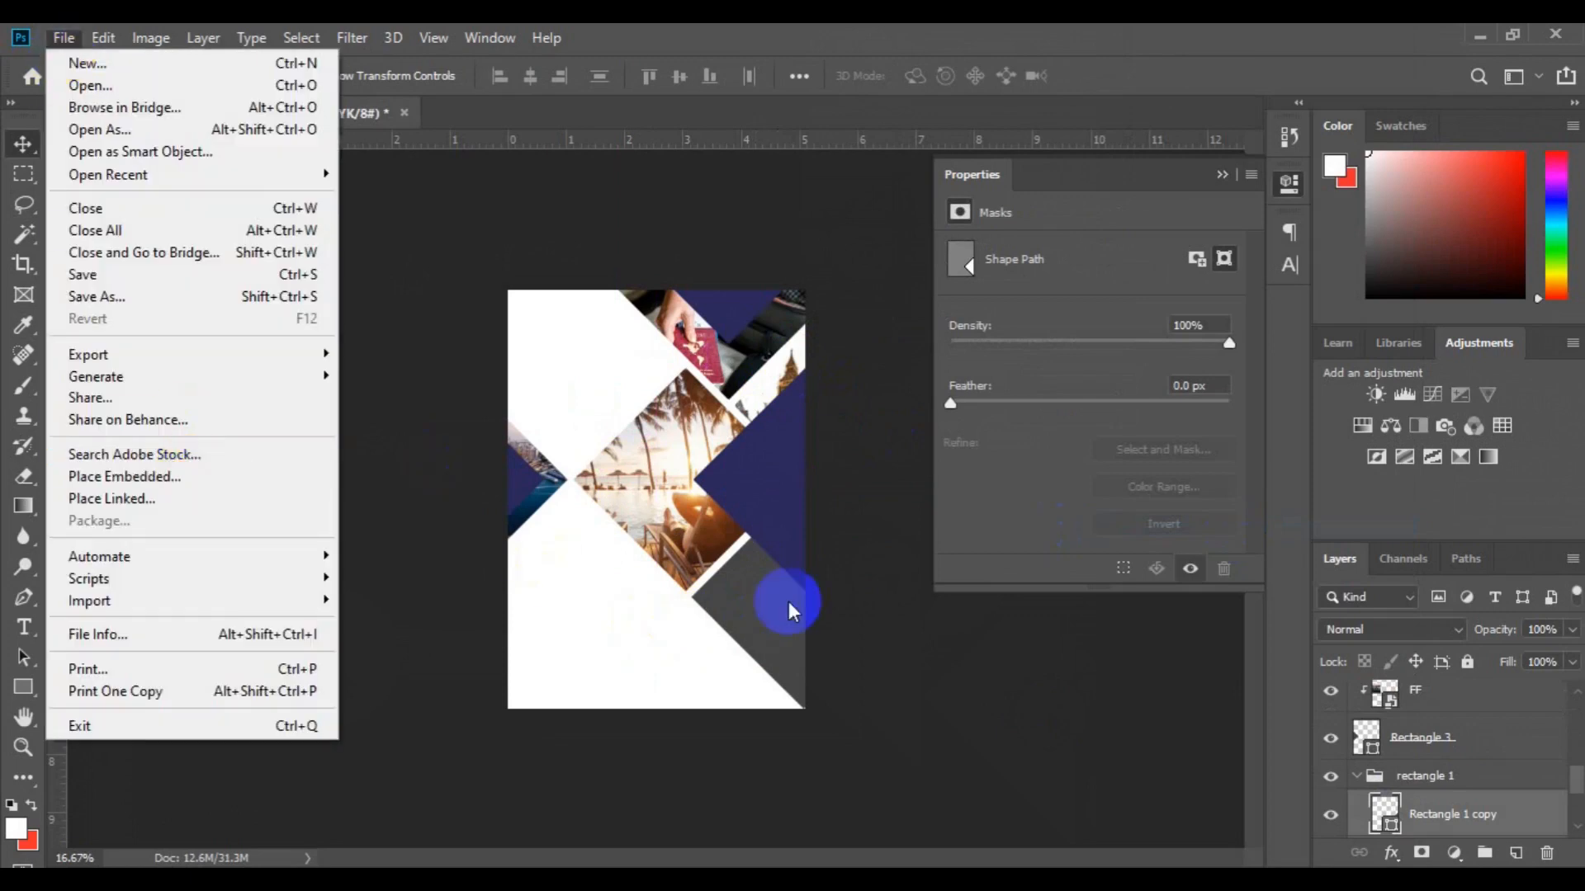
{"action": "left_click", "coordinate": [64, 37]}
{"action": "left_click", "coordinate": [528, 508]}
{"action": "scroll", "coordinate": [779, 409], "scroll_direction": "down", "scroll_amount": 10}
{"action": "scroll", "coordinate": [780, 409], "scroll_direction": "down", "scroll_amount": 5}
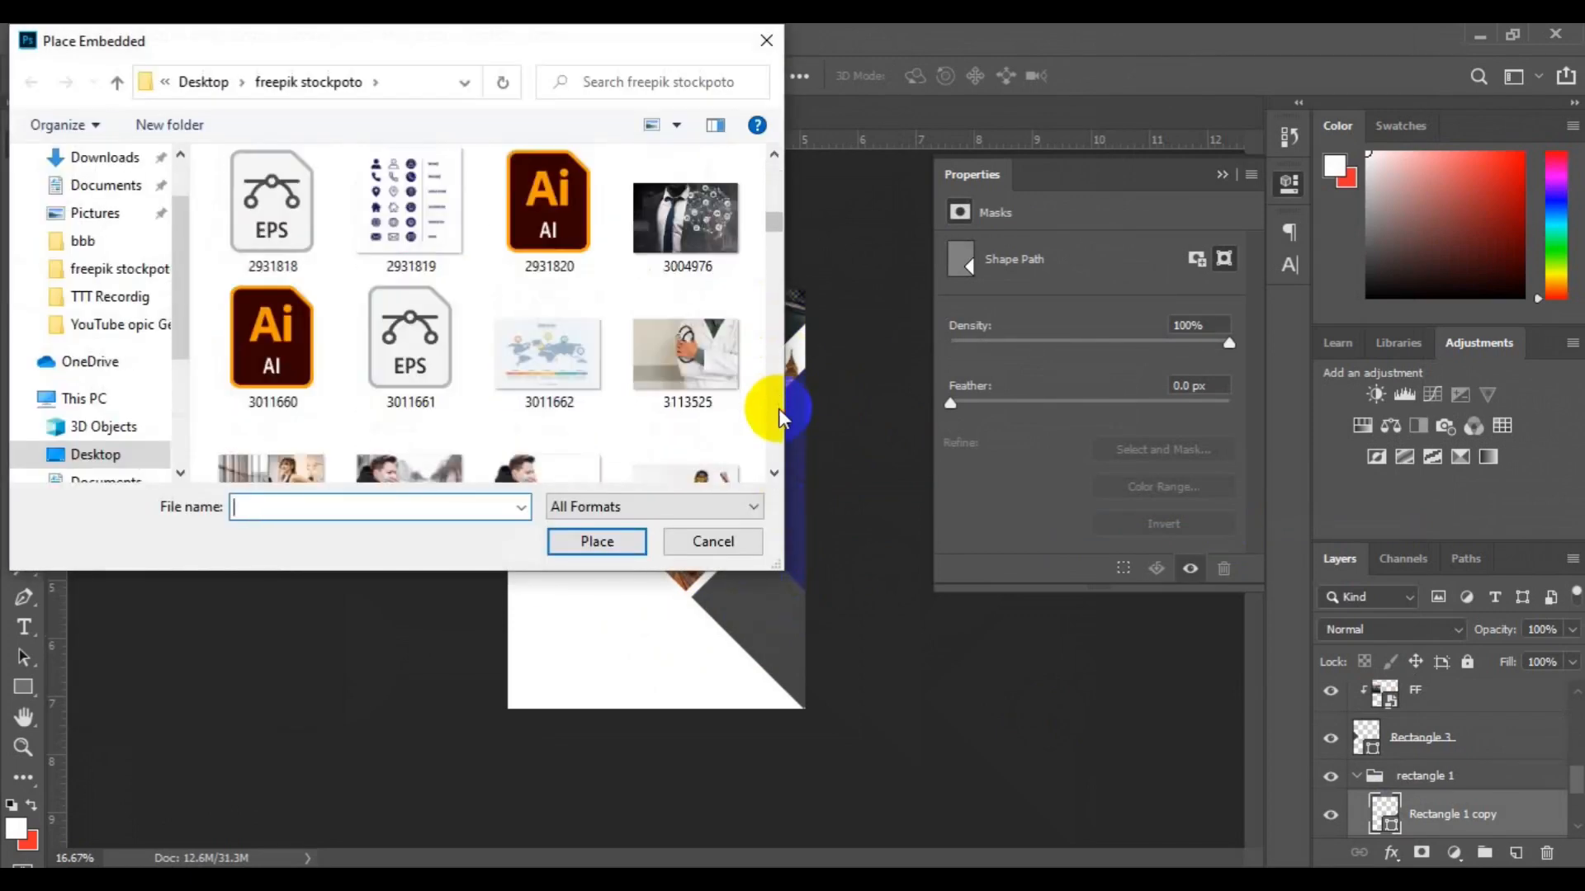
{"action": "scroll", "coordinate": [759, 198], "scroll_direction": "down", "scroll_amount": 5}
{"action": "left_click", "coordinate": [417, 354]}
{"action": "left_click", "coordinate": [588, 543]}
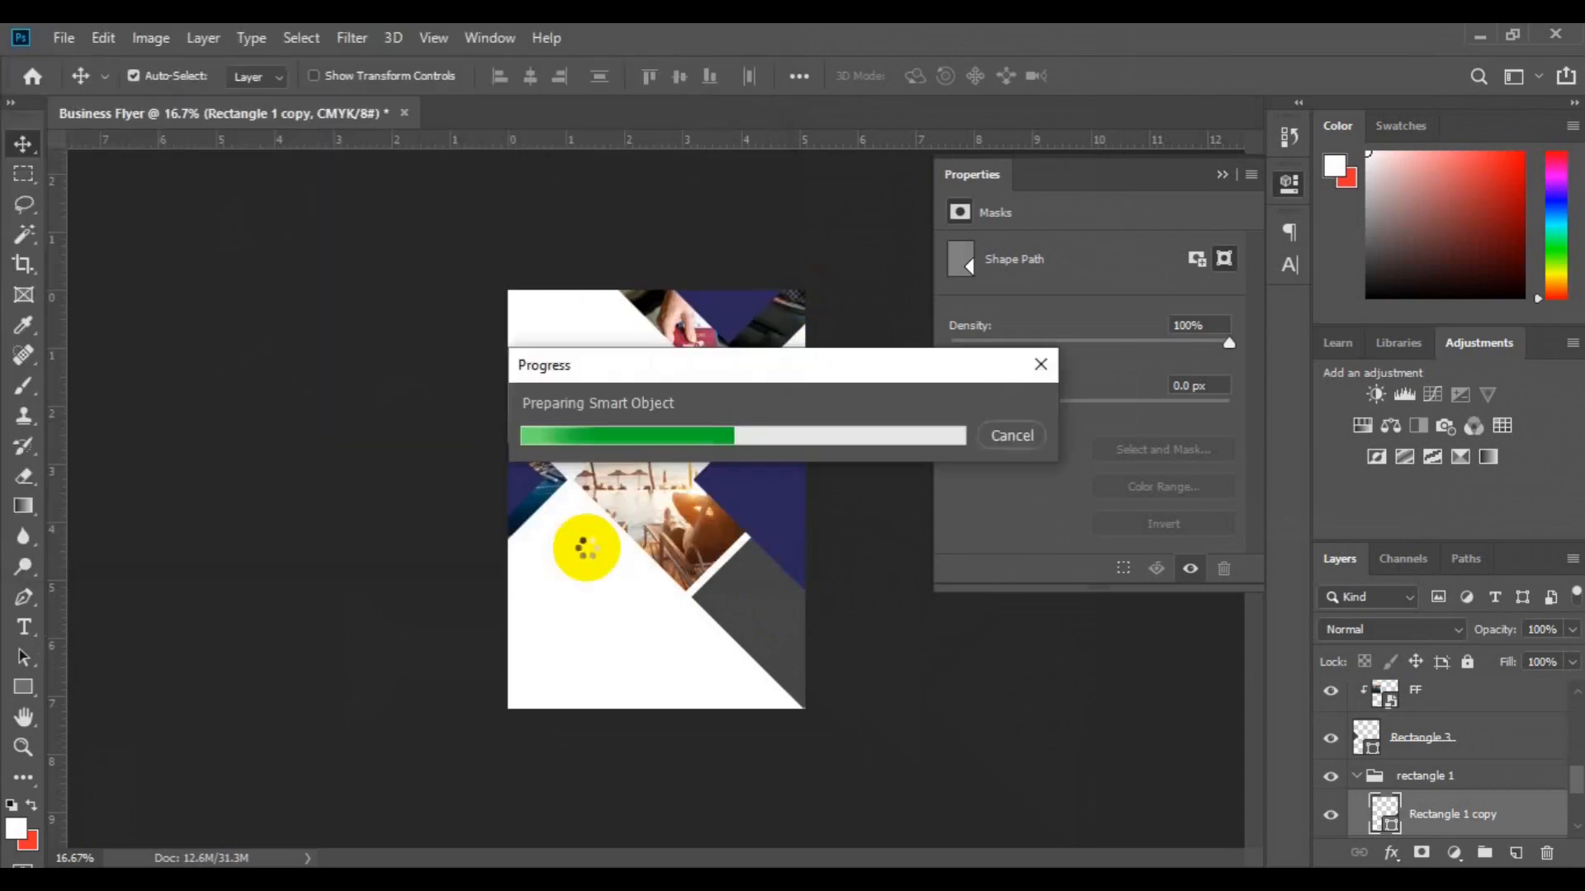
Step: Position the 710540-PRAEY3-708 traveller image over the lower-right Rectangle 1 copy square and clip it to that square
{"action": "mouse_move", "coordinate": [718, 648]}
{"action": "left_mouse_down"}
{"action": "mouse_move", "coordinate": [739, 658]}
{"action": "mouse_move", "coordinate": [733, 634]}
{"action": "left_mouse_up"}
{"action": "key", "text": "Return"}
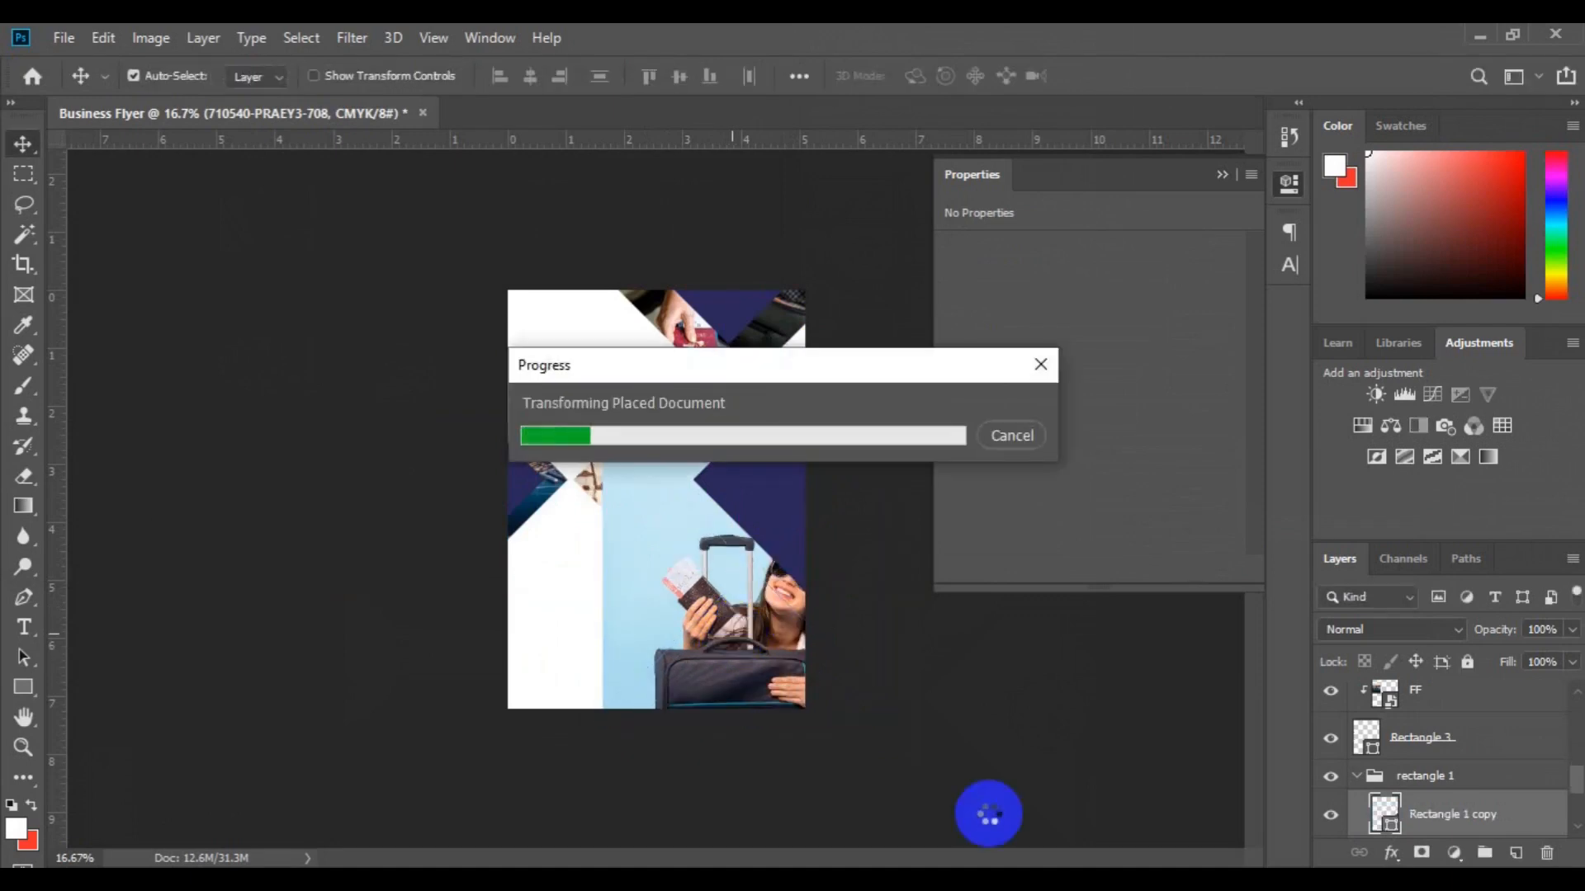
{"action": "right_click", "coordinate": [1433, 814]}
{"action": "left_click", "coordinate": [1200, 529]}
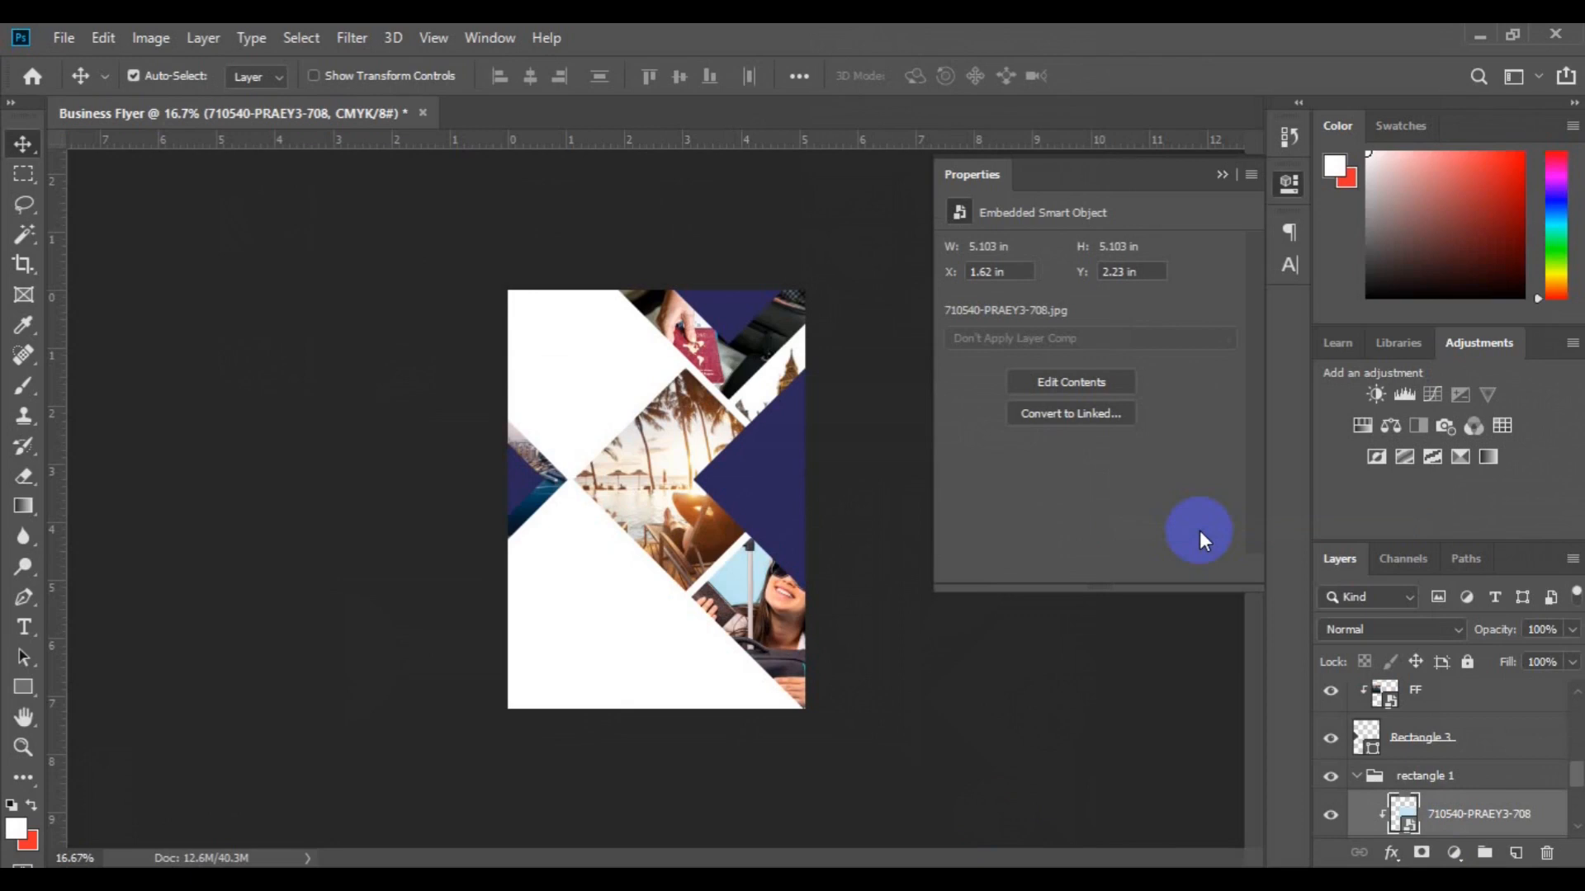
Step: Select the dark blue rec 4 square at the page's right edge and choose the teal #11bbca as its fill colour
{"action": "left_click", "coordinate": [784, 501]}
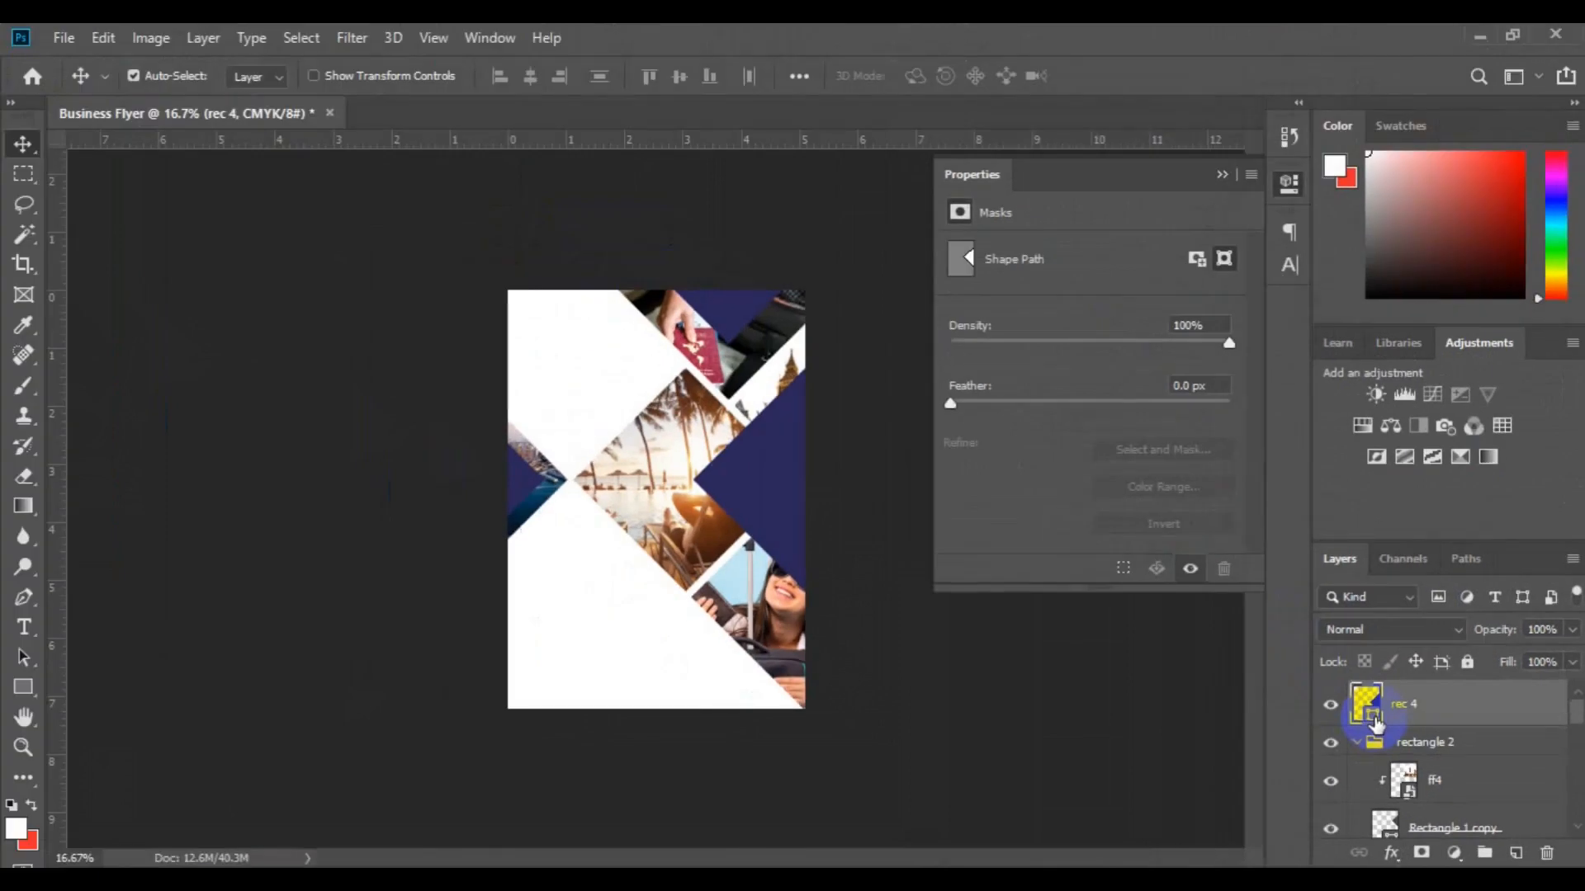
{"action": "double_click", "coordinate": [1374, 716]}
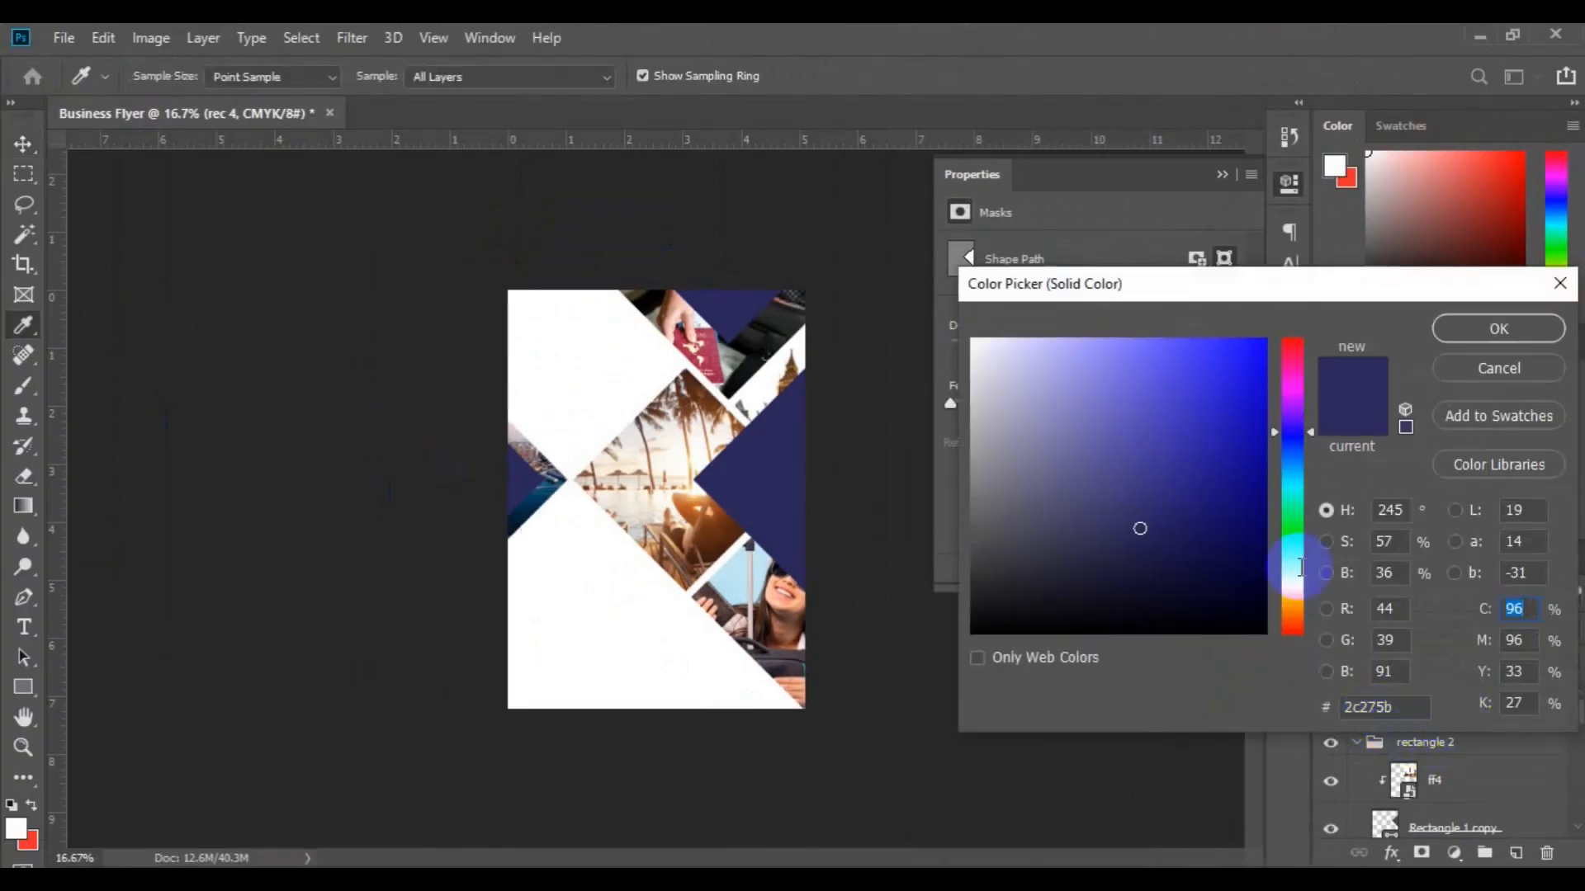
{"action": "left_click_drag", "start_coordinate": [1312, 434], "coordinate": [1301, 481]}
{"action": "left_click", "coordinate": [1253, 436]}
{"action": "left_click", "coordinate": [1235, 355]}
{"action": "left_click", "coordinate": [1233, 399]}
{"action": "left_click", "coordinate": [1243, 400]}
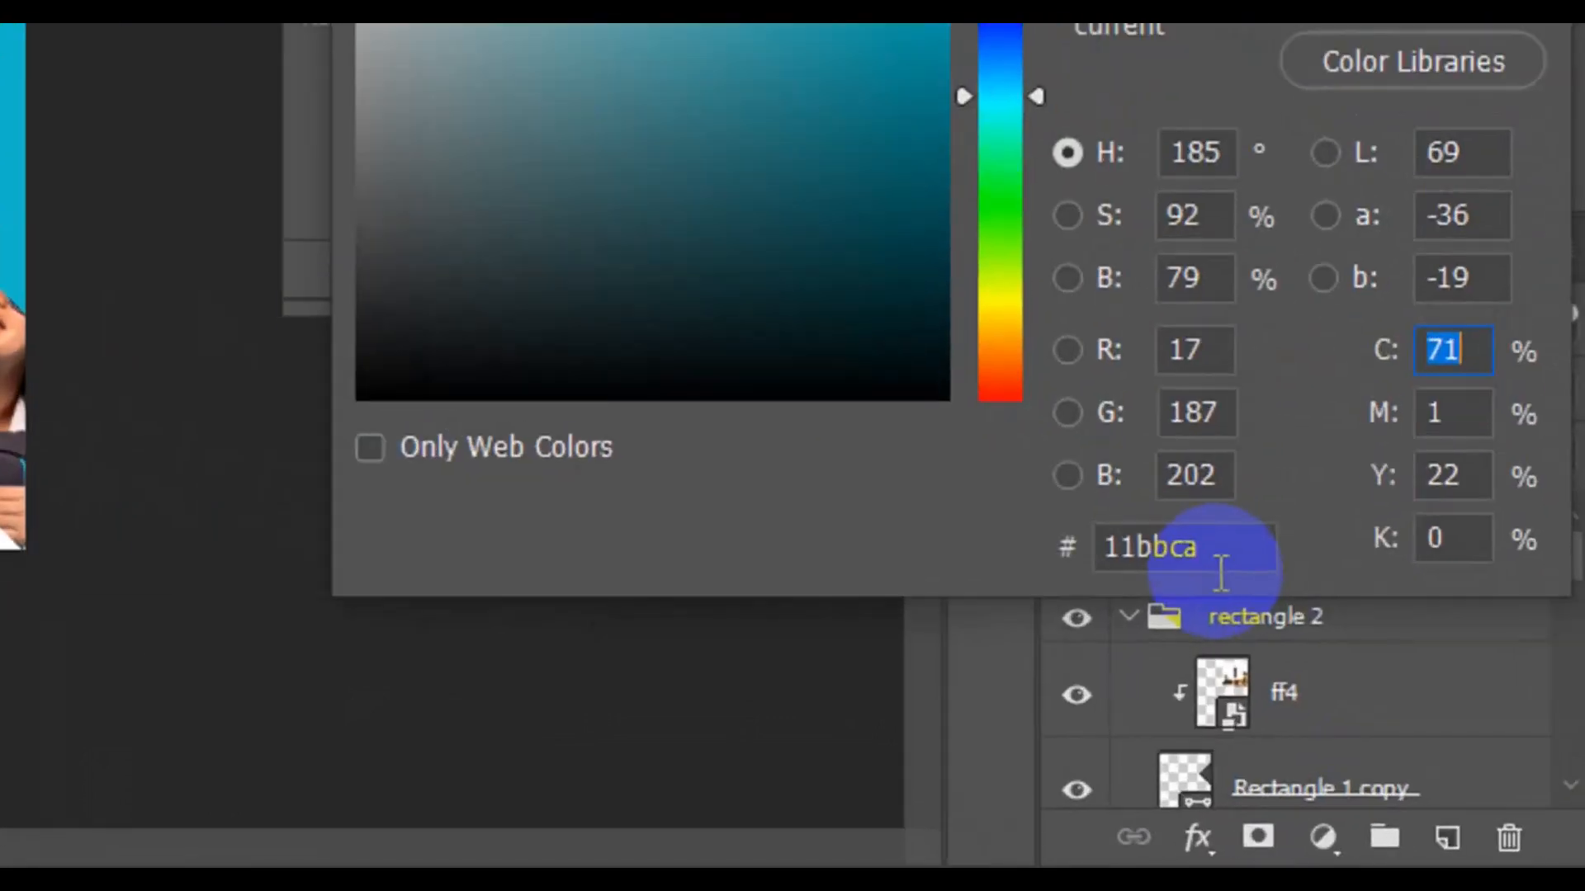
Step: Copy the hex code 11bbca of the chosen teal and apply the colour to the rec 4 square
{"action": "left_click", "coordinate": [1401, 710]}
{"action": "left_click_drag", "start_coordinate": [1219, 553], "coordinate": [1114, 553]}
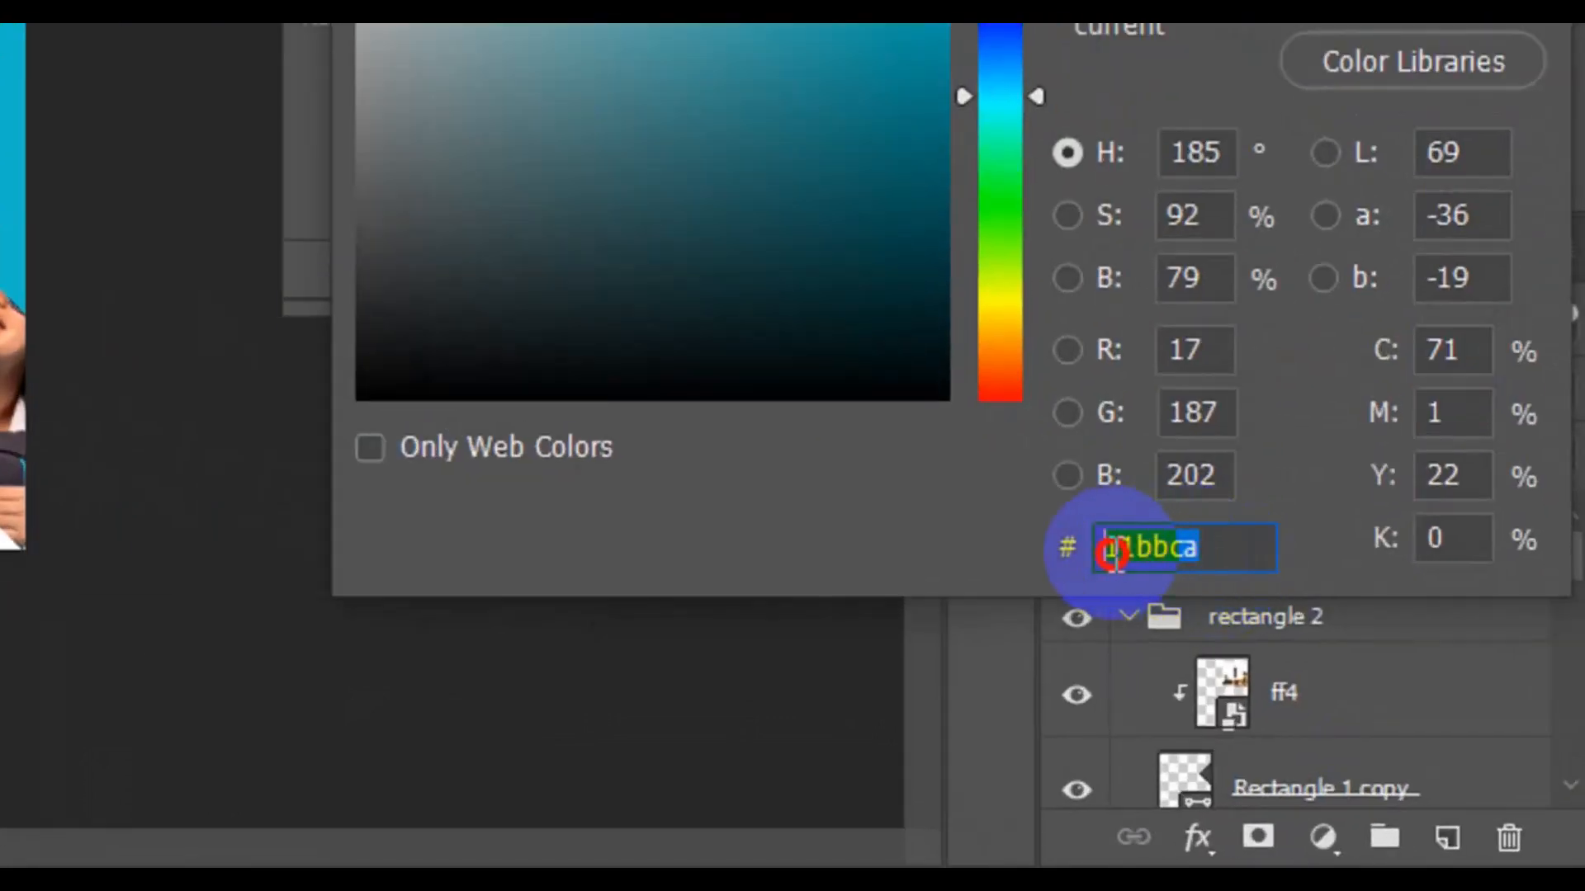
{"action": "right_click", "coordinate": [1112, 553]}
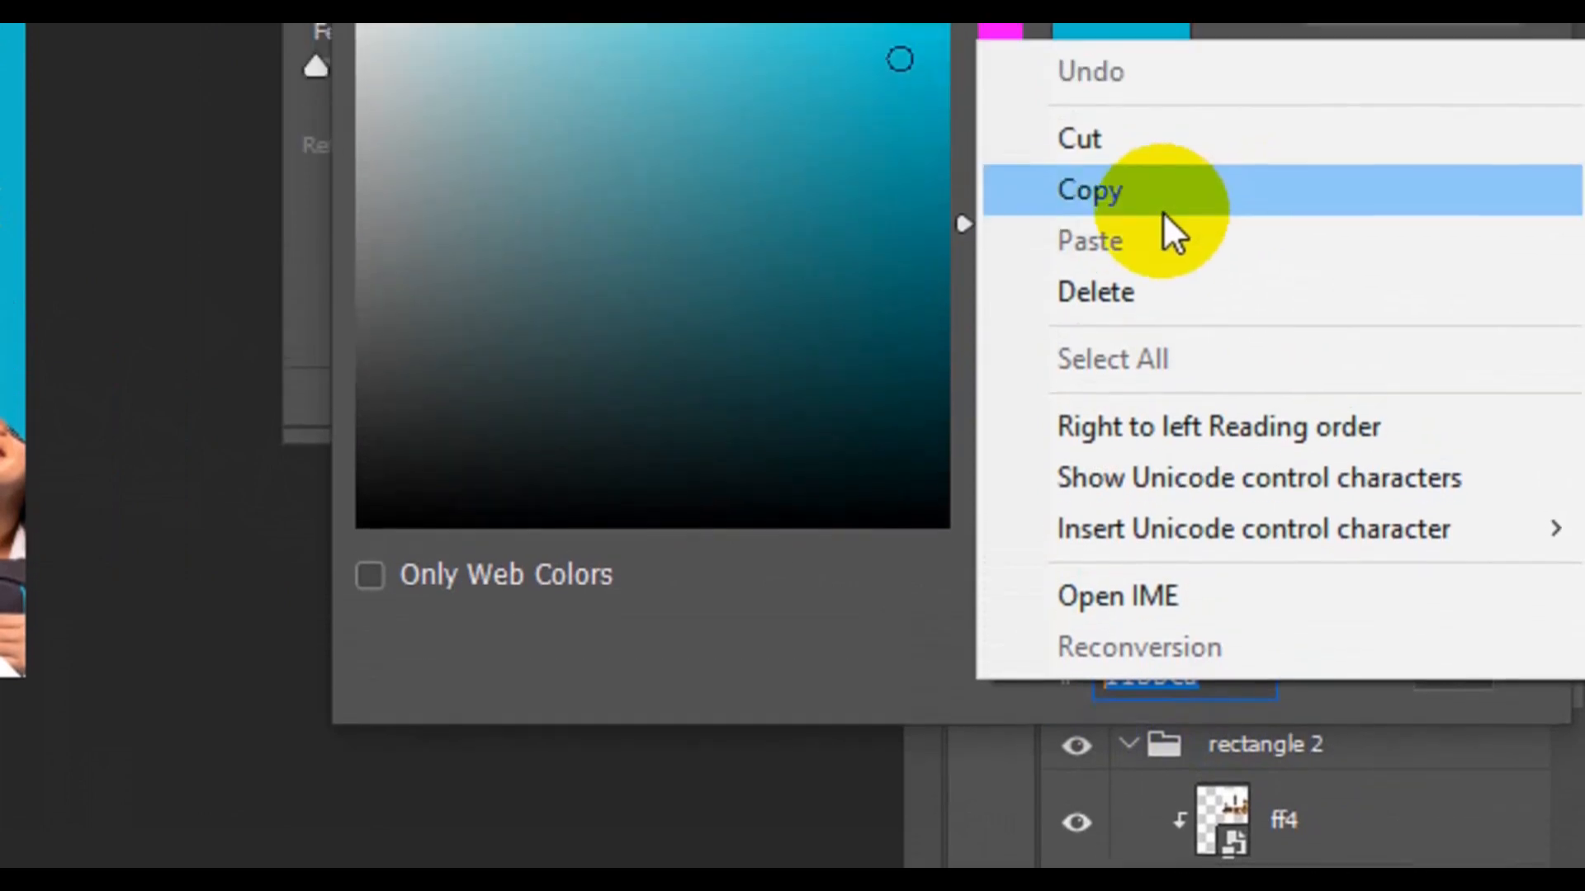
{"action": "left_click", "coordinate": [1164, 213]}
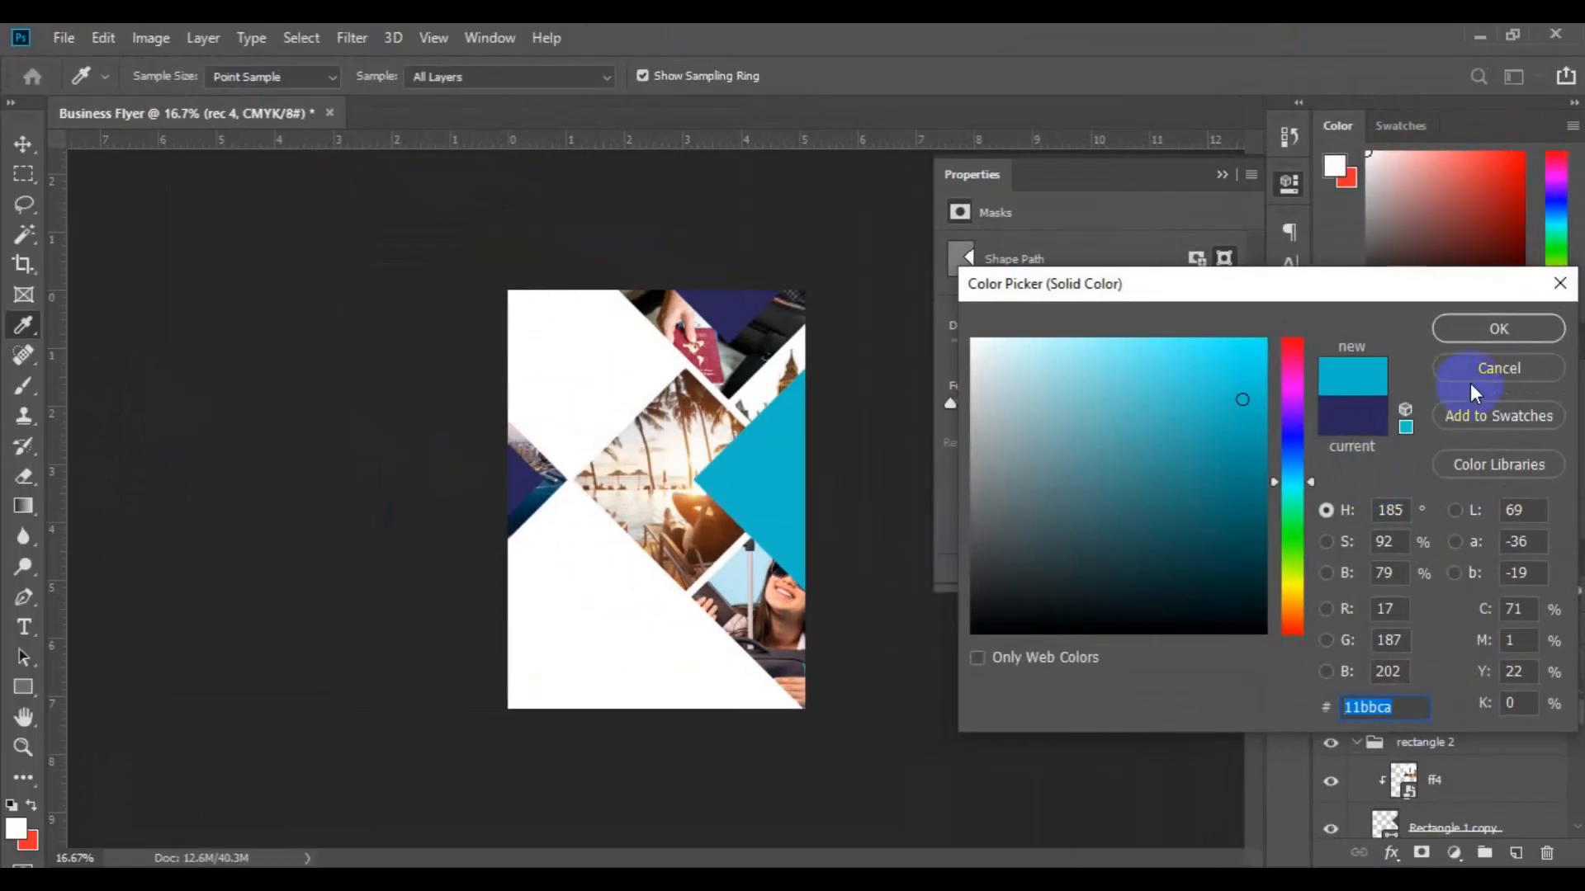
{"action": "left_click", "coordinate": [1479, 332]}
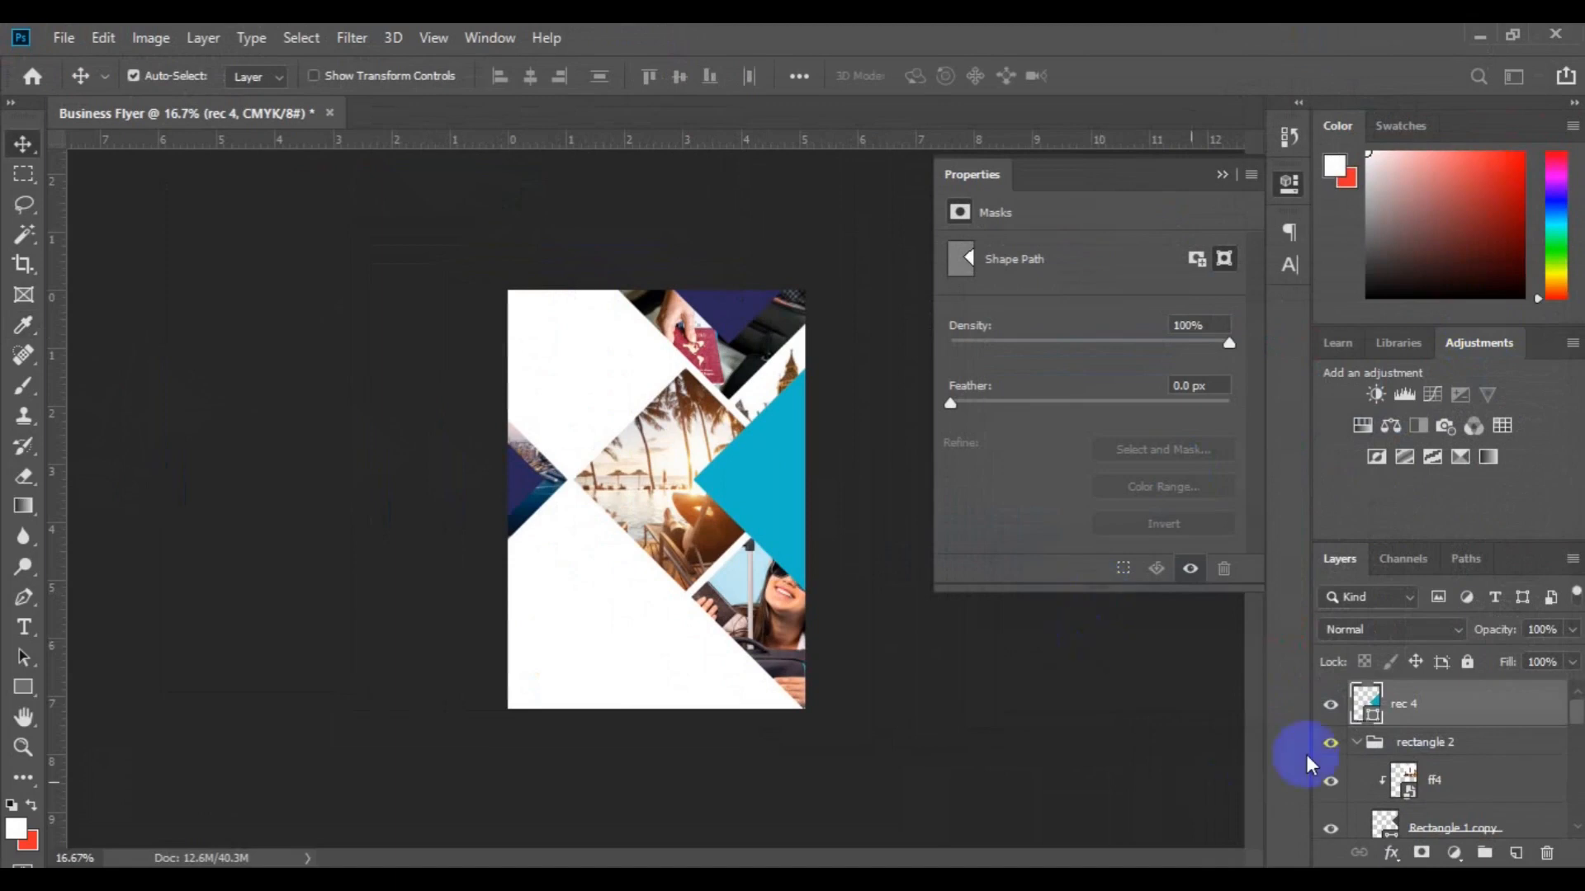
Step: Recolour the dark blue rec 5 square at the page's upper edge with the copied hex value 11bbca
{"action": "key", "text": "ctrl"}
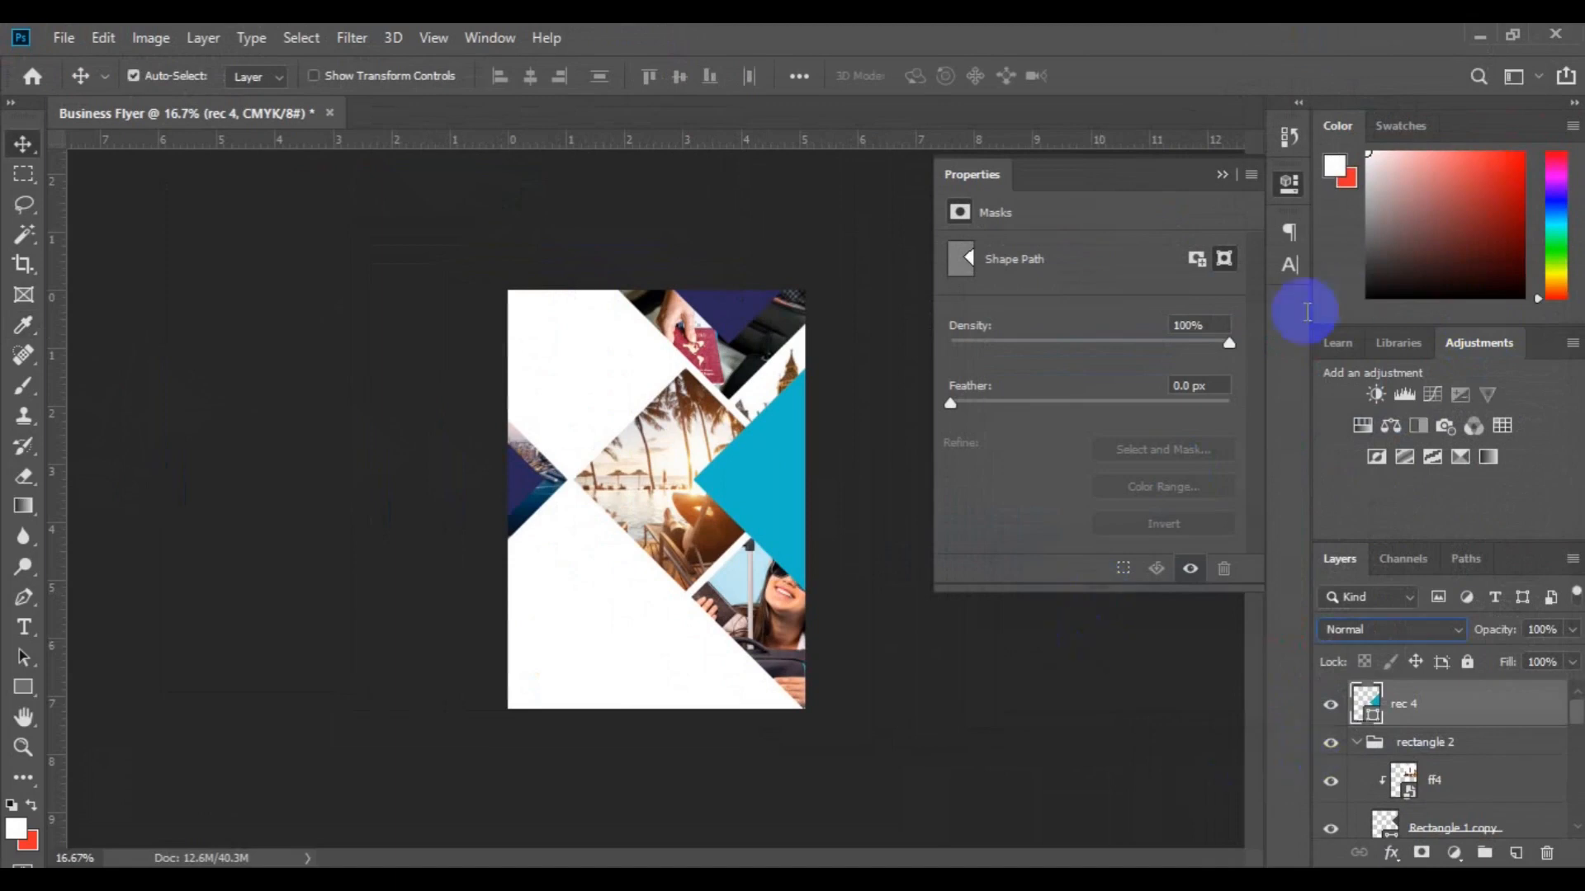
{"action": "left_click", "coordinate": [733, 318]}
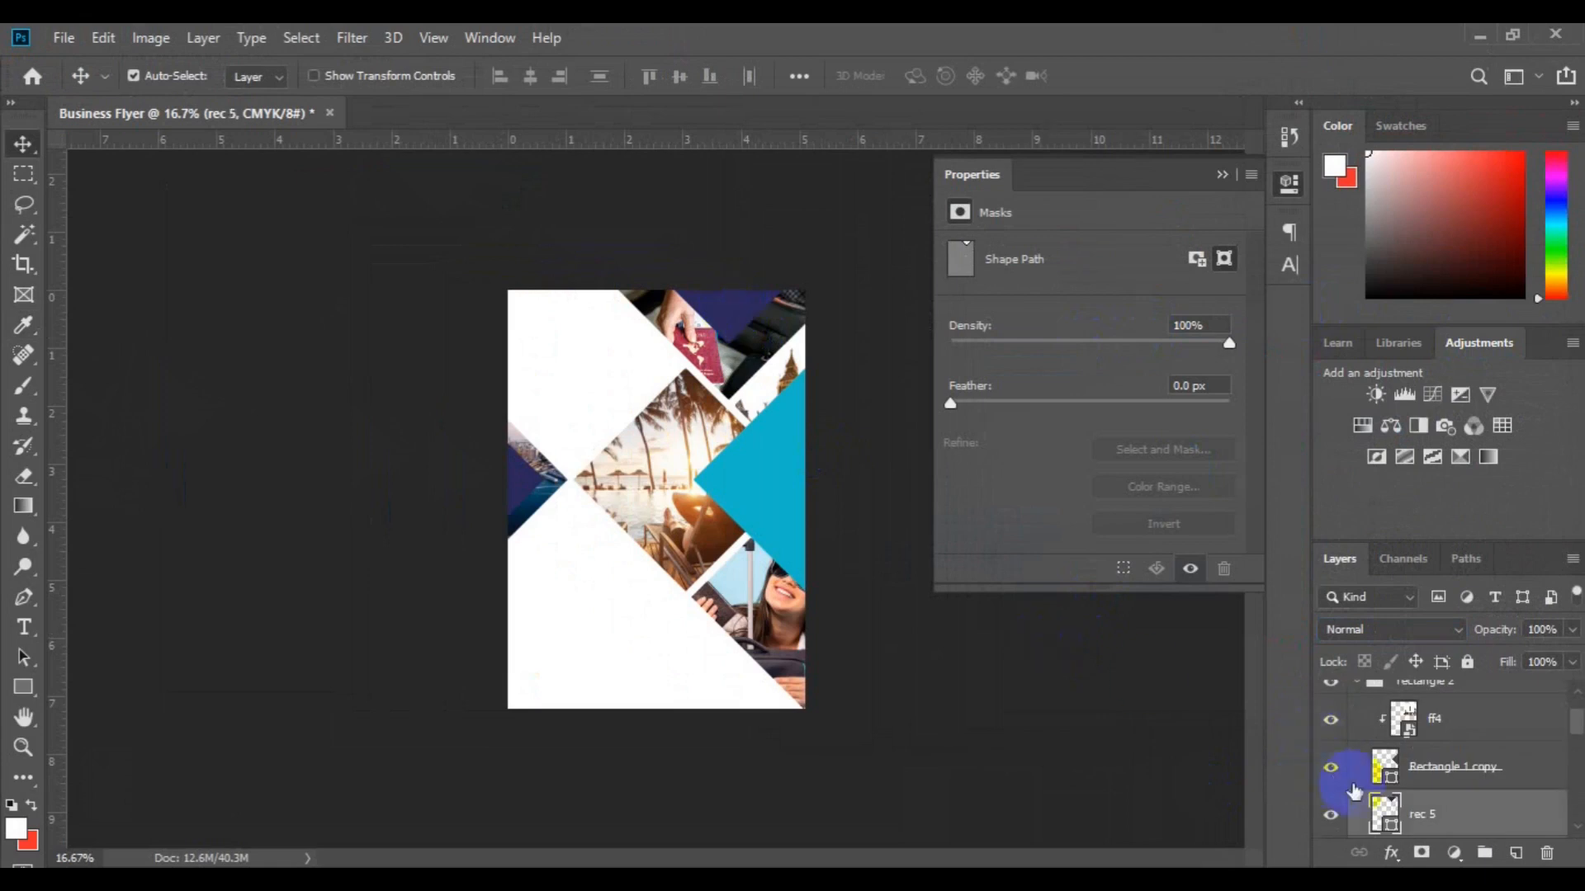
{"action": "double_click", "coordinate": [1387, 818]}
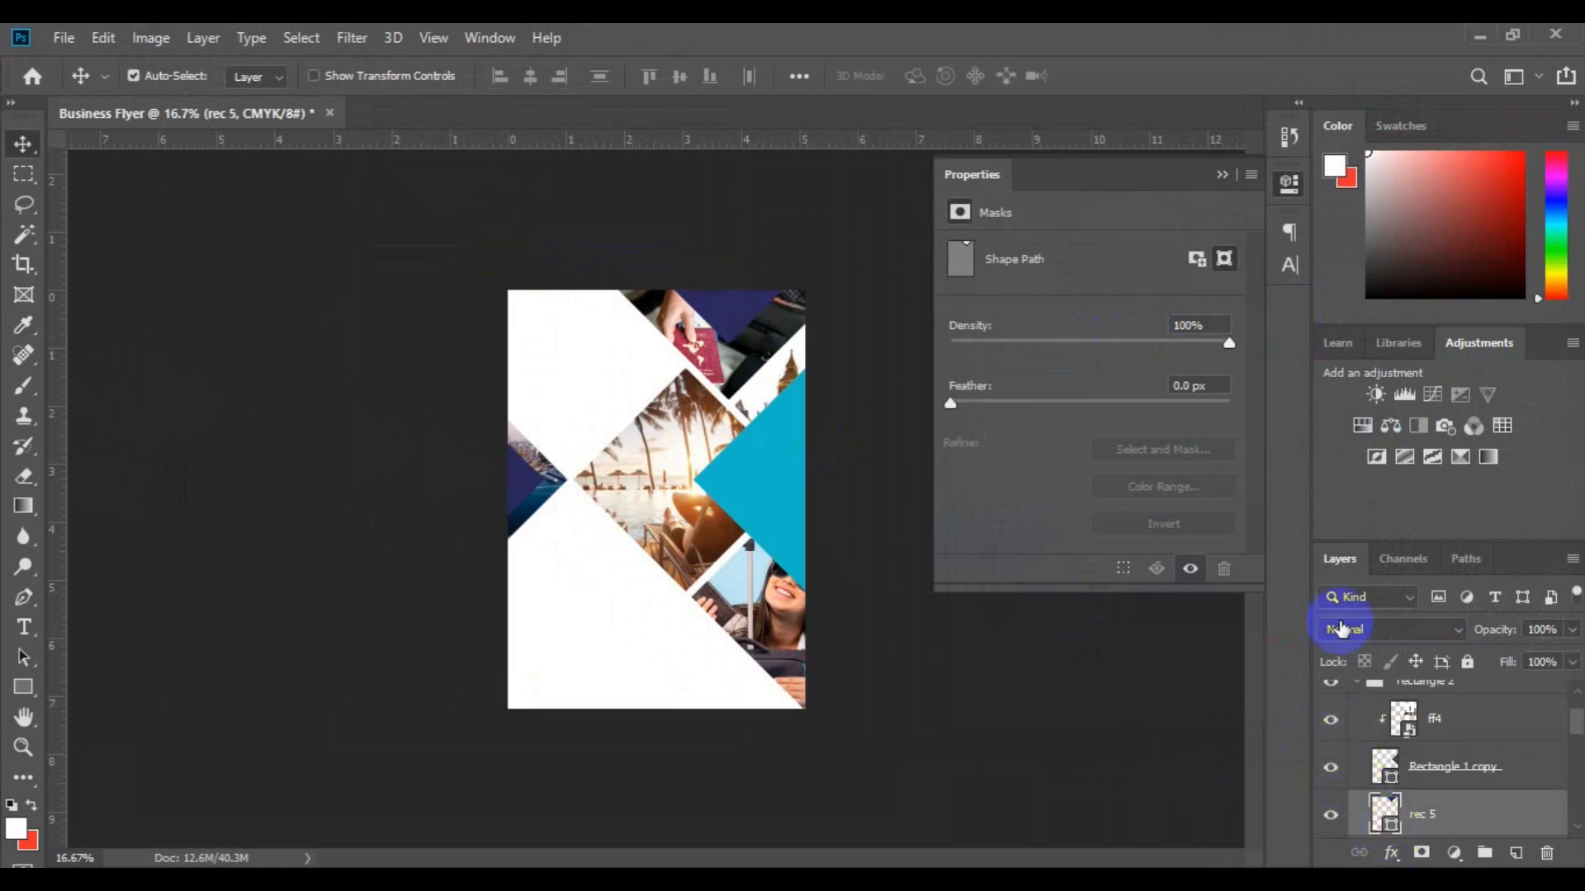
{"action": "left_click", "coordinate": [1368, 707]}
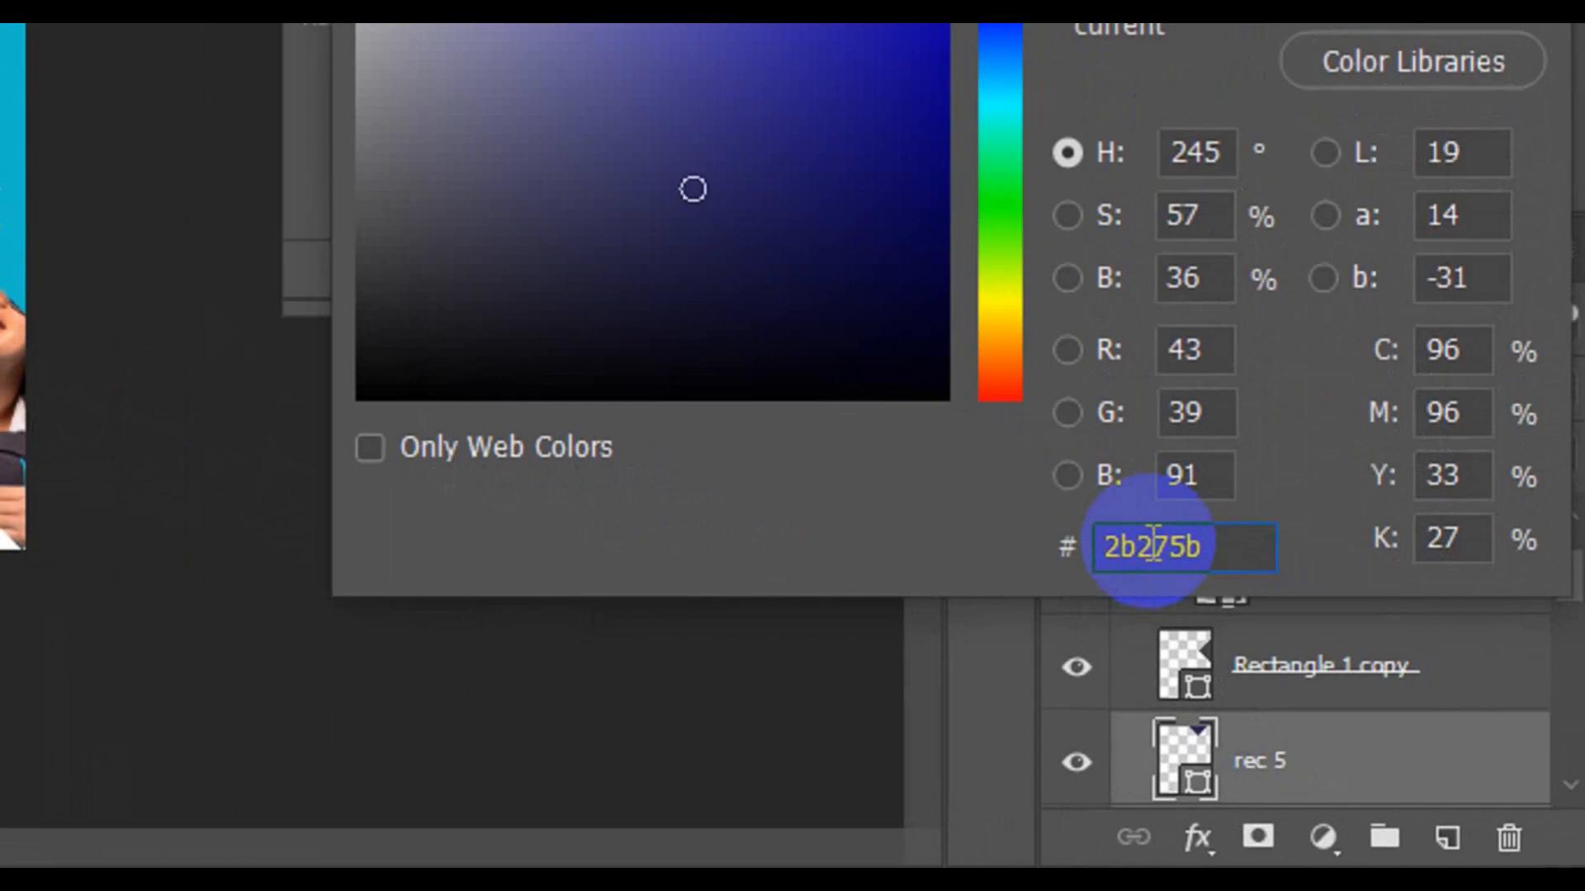
{"action": "double_click", "coordinate": [1153, 546]}
{"action": "key", "text": "ctrl+v"}
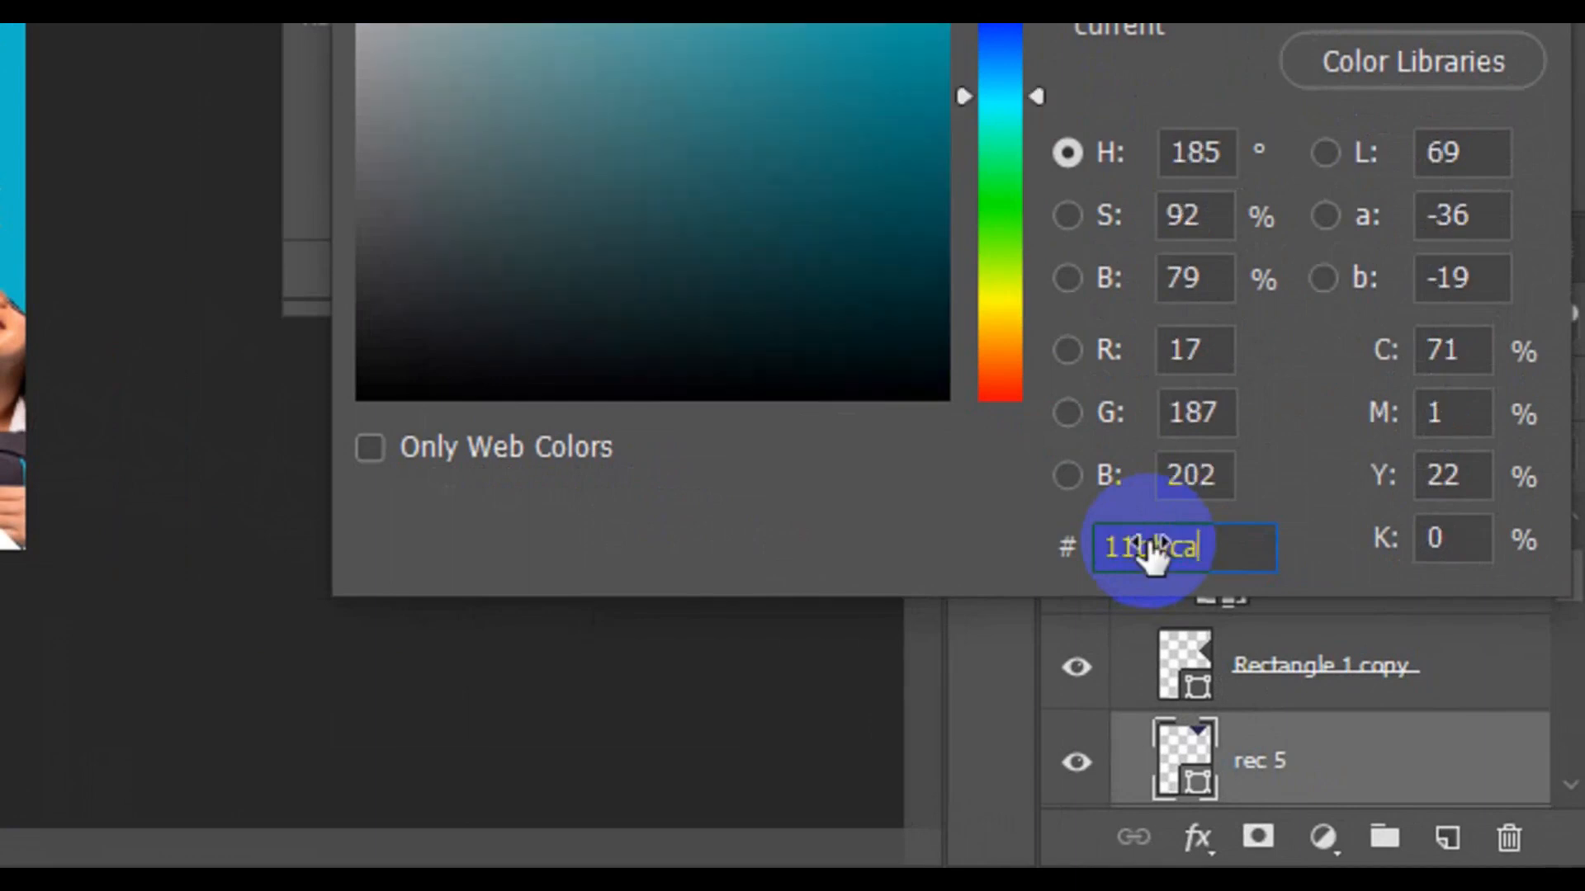
{"action": "left_click_drag", "start_coordinate": [1208, 548], "coordinate": [1080, 553]}
{"action": "key", "text": "ctrl+c"}
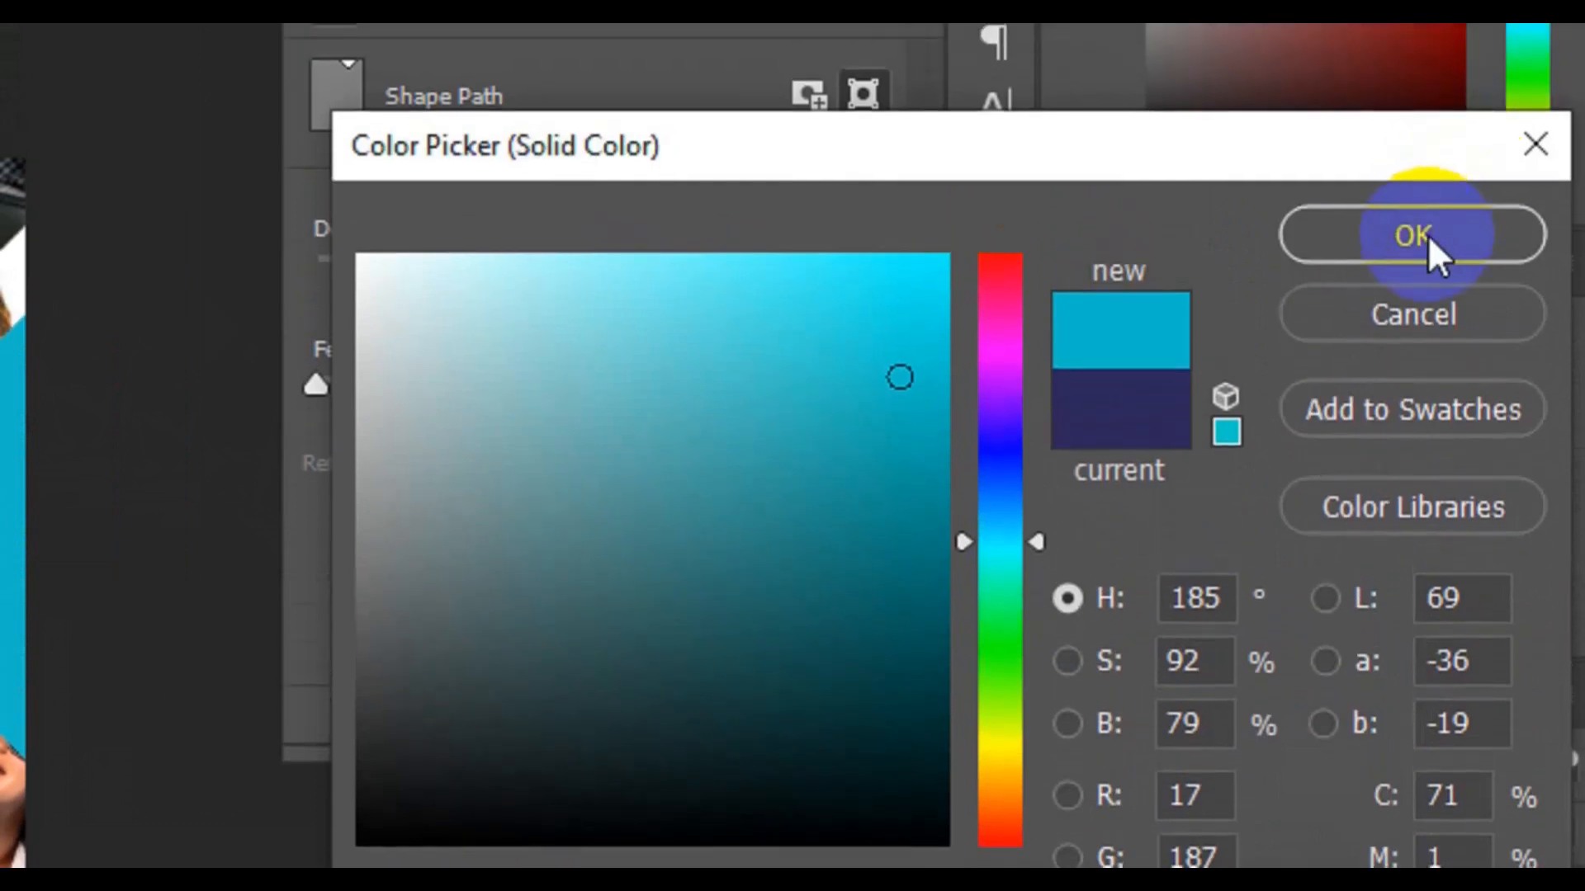
{"action": "left_click", "coordinate": [1424, 236]}
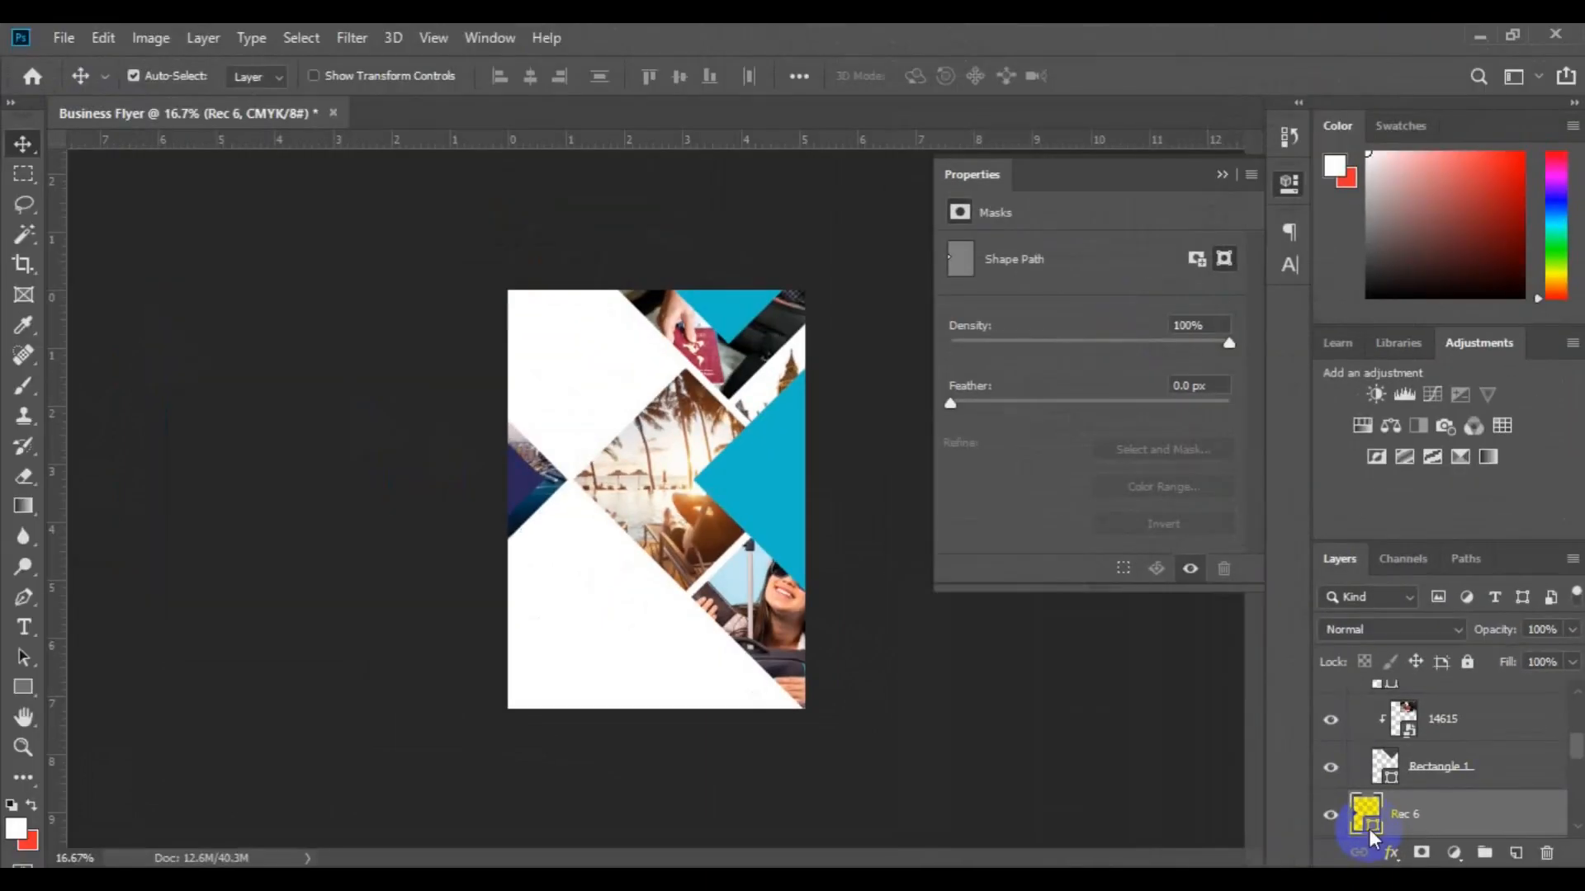
Step: Recolour the dark blue Rec 6 square at the page's left edge with the copied hex value 11bbca
{"action": "double_click", "coordinate": [1367, 818]}
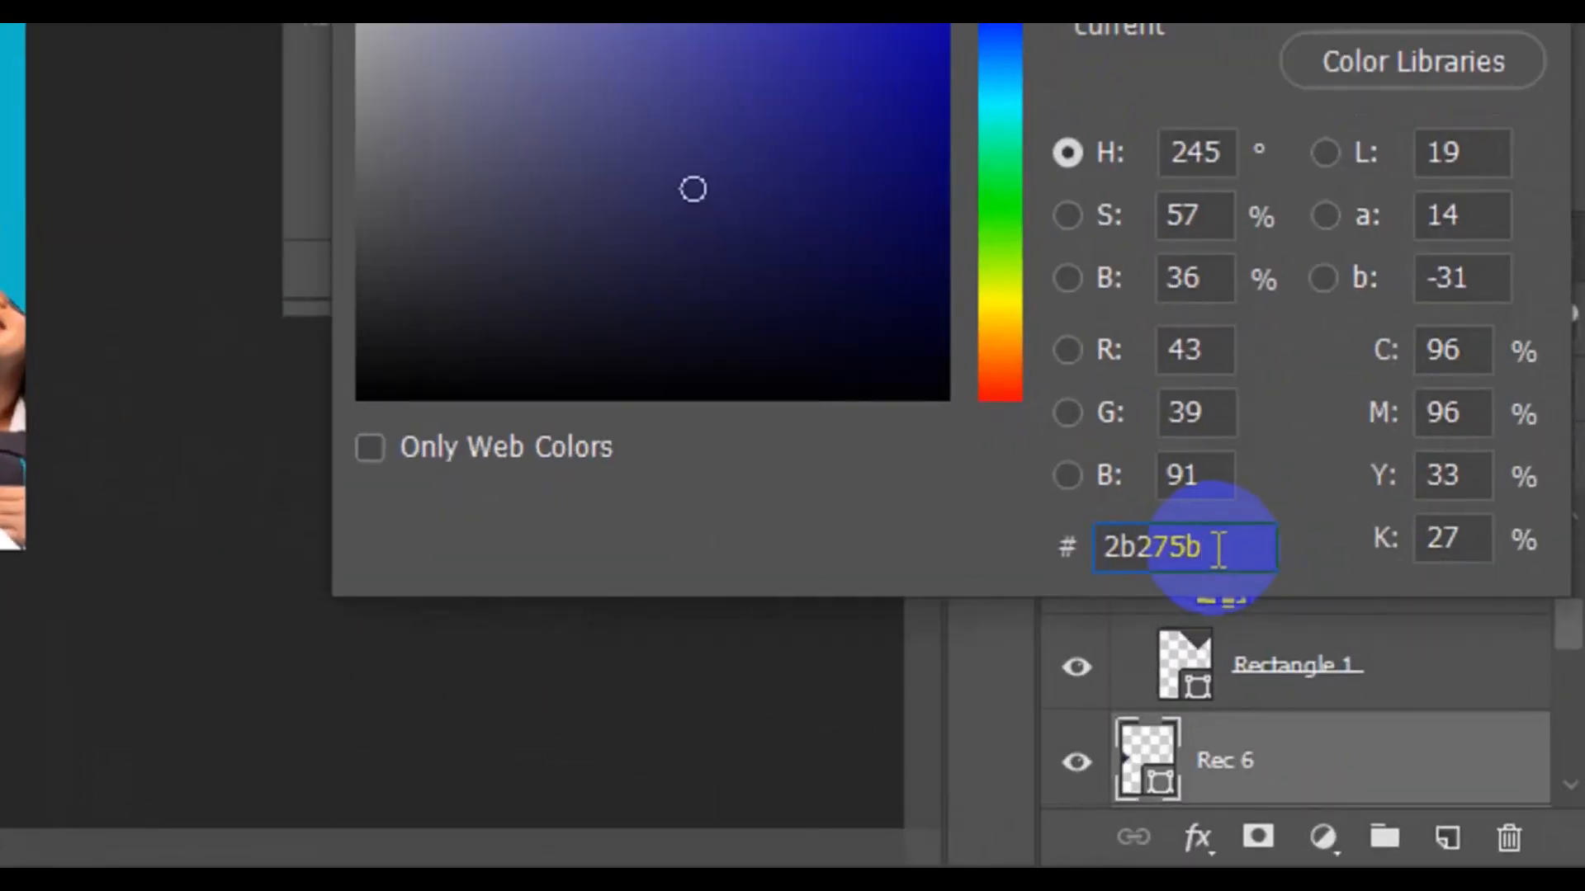
{"action": "key", "text": "ctrl+v"}
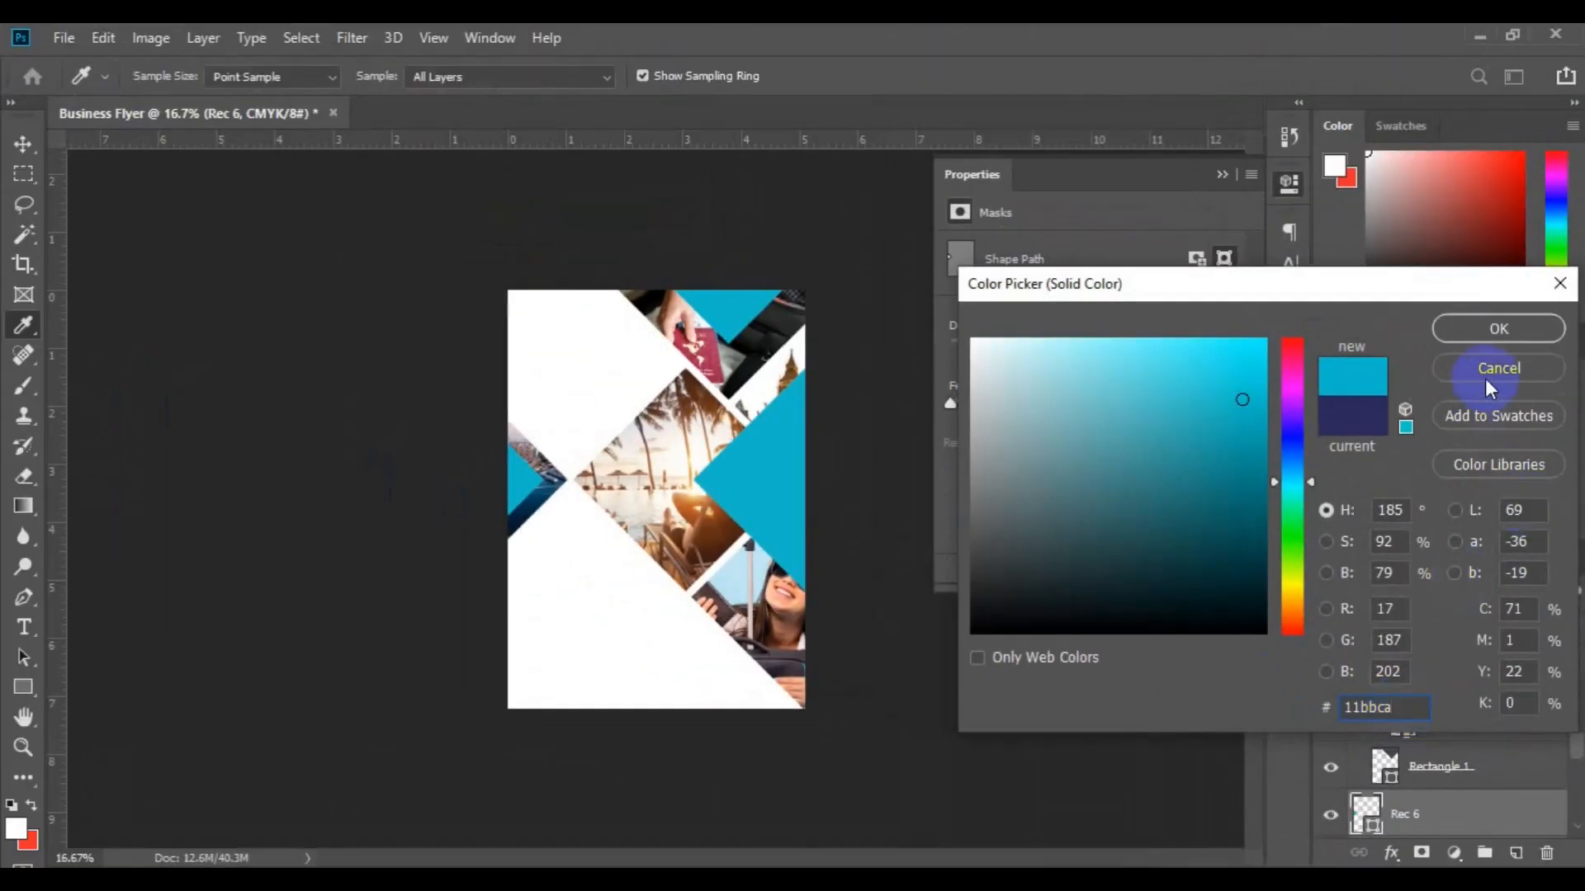
{"action": "left_click", "coordinate": [1481, 331]}
{"action": "key", "text": "v"}
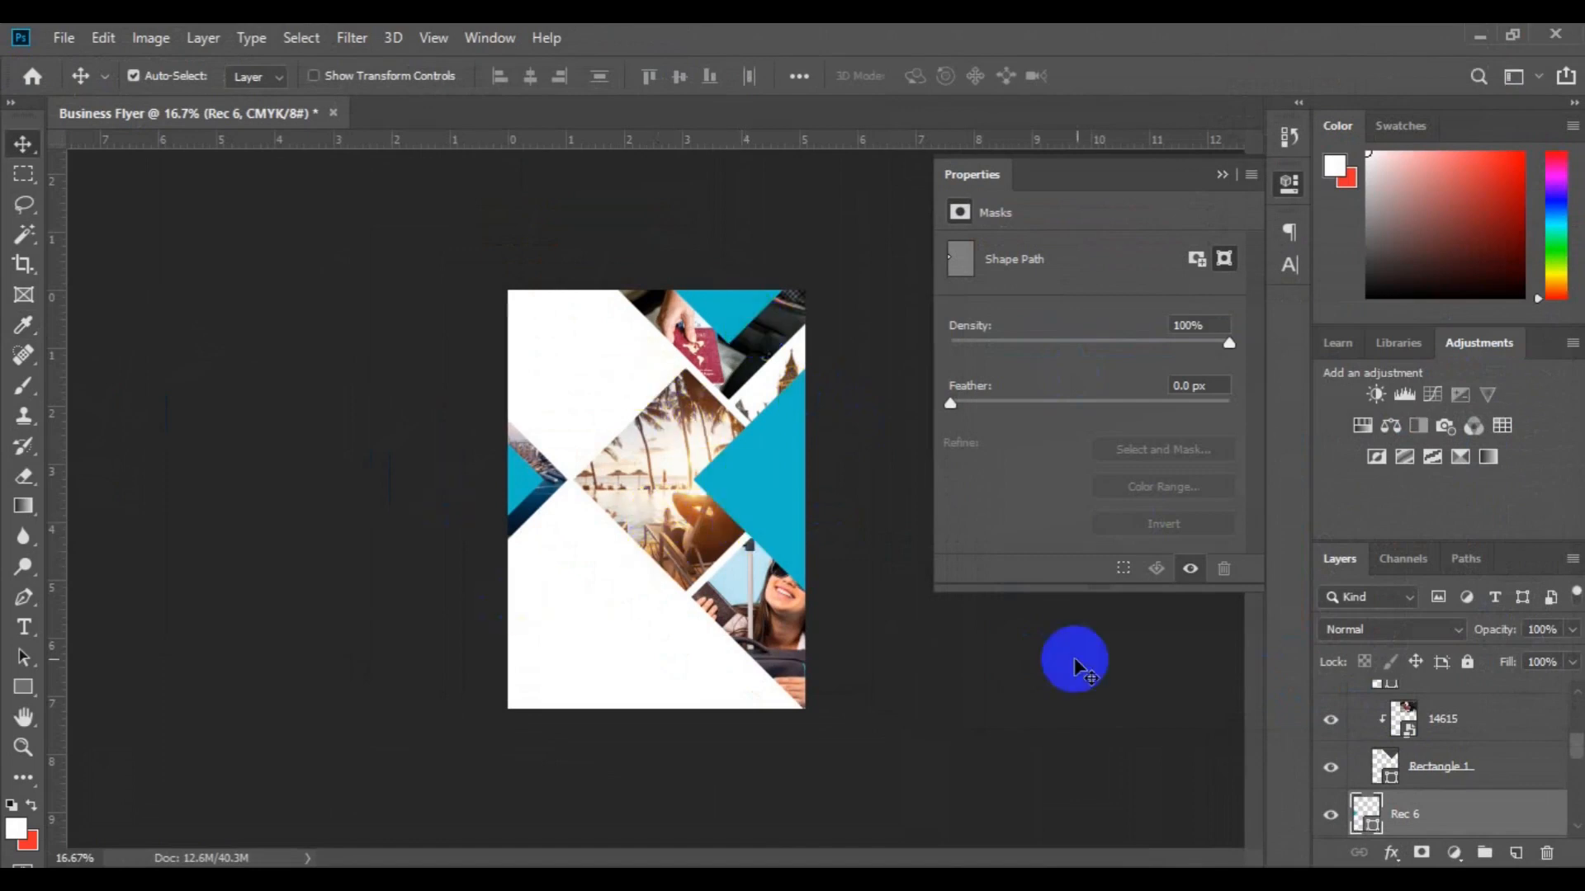
Step: Set the blend mode of the teal Rec 6, rec 4 and rec 5 squares to Linear Burn
{"action": "left_click", "coordinate": [1459, 629]}
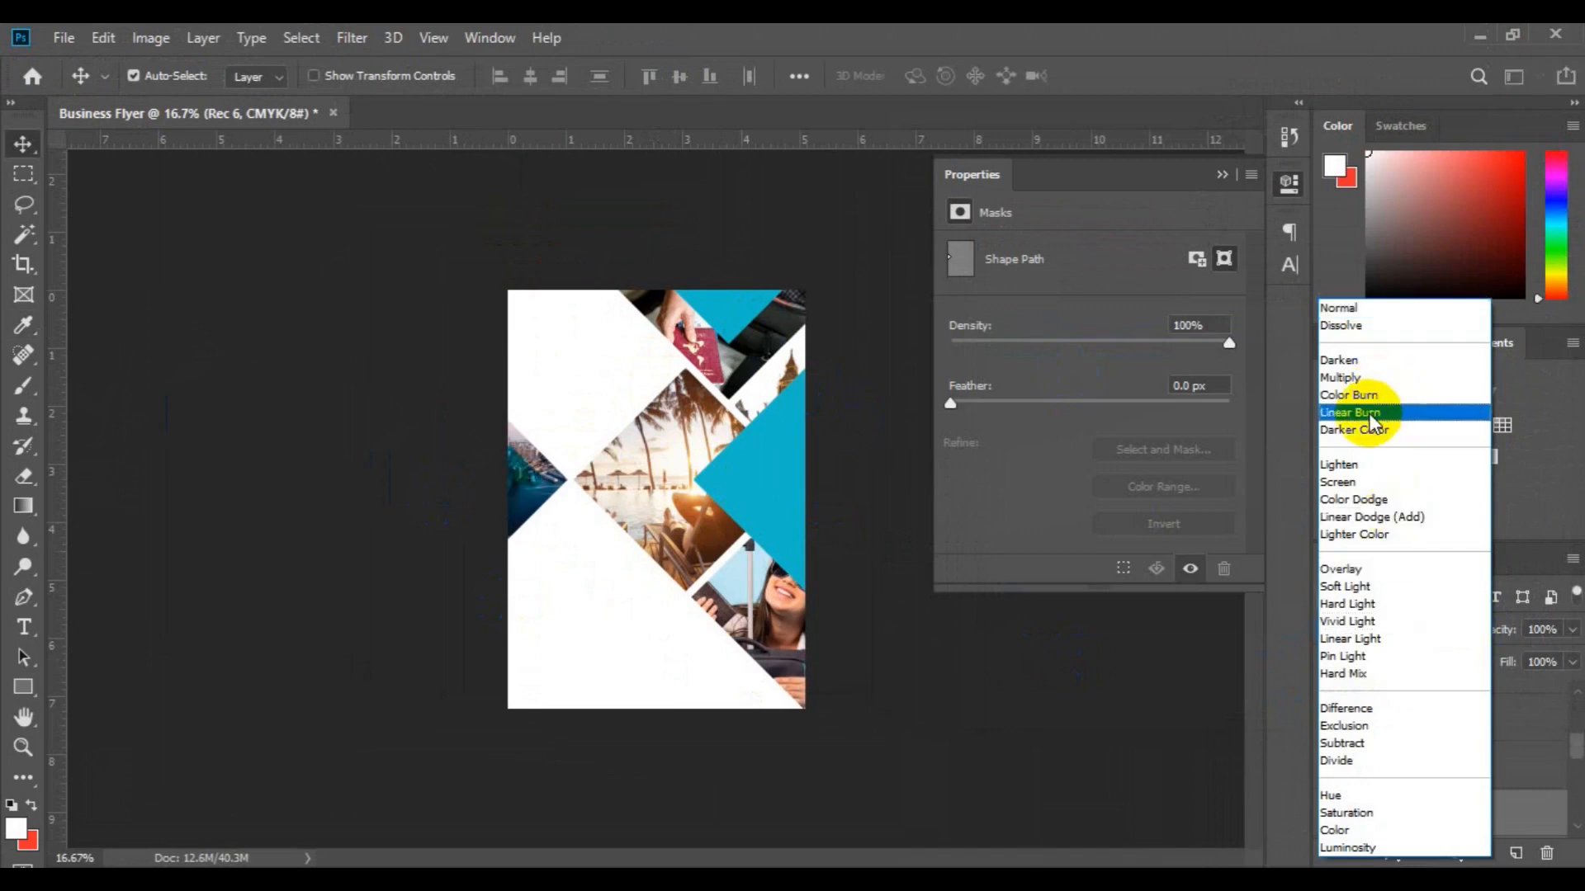
{"action": "key", "text": "Escape"}
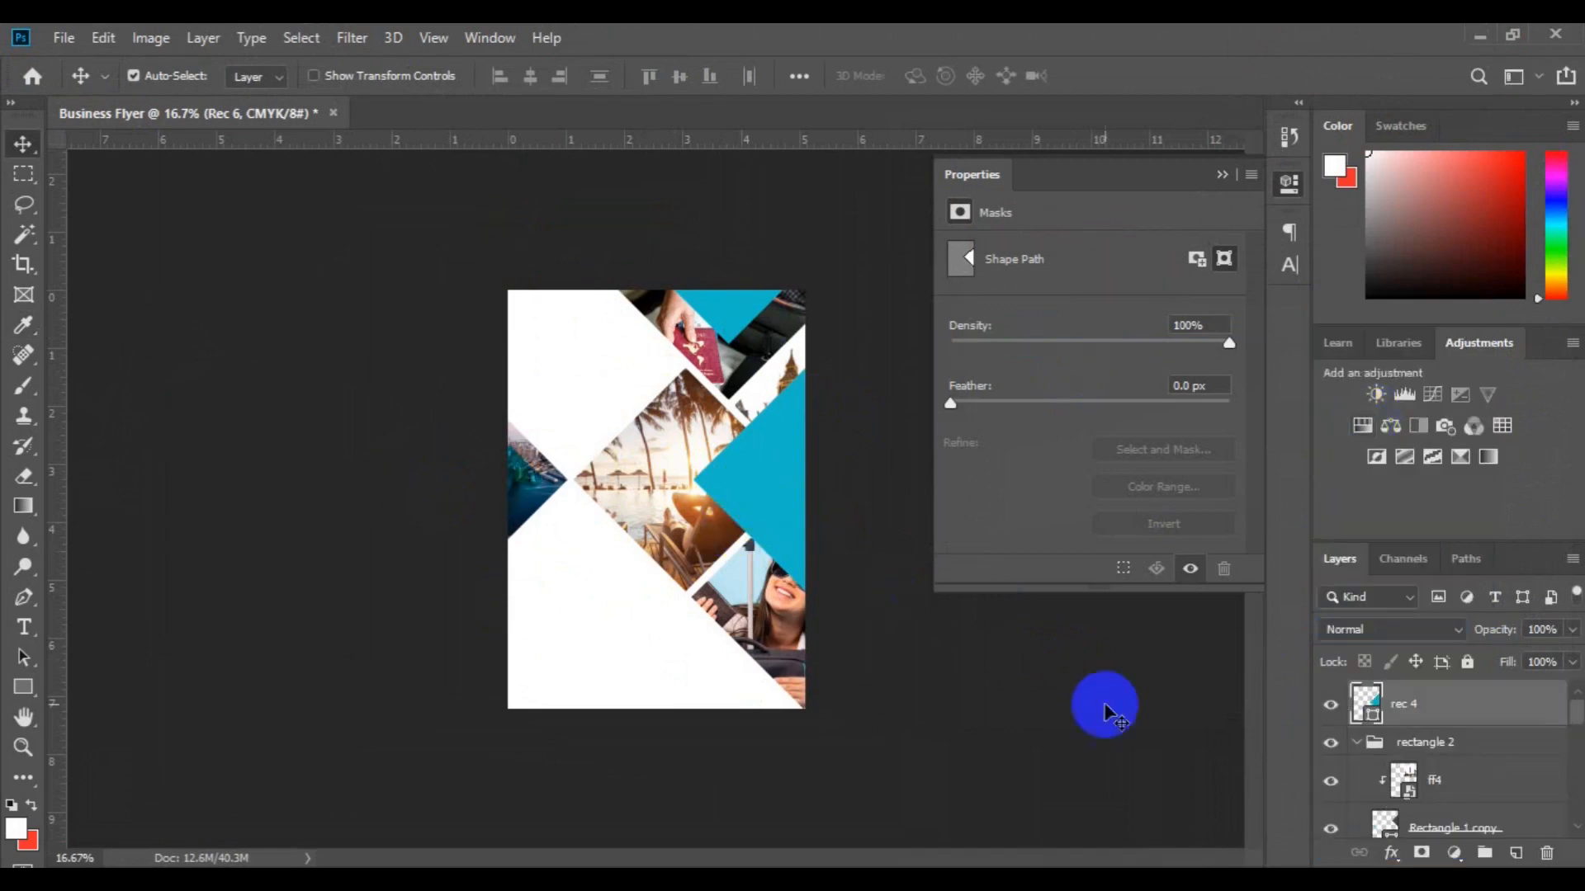
{"action": "left_click", "coordinate": [1458, 627]}
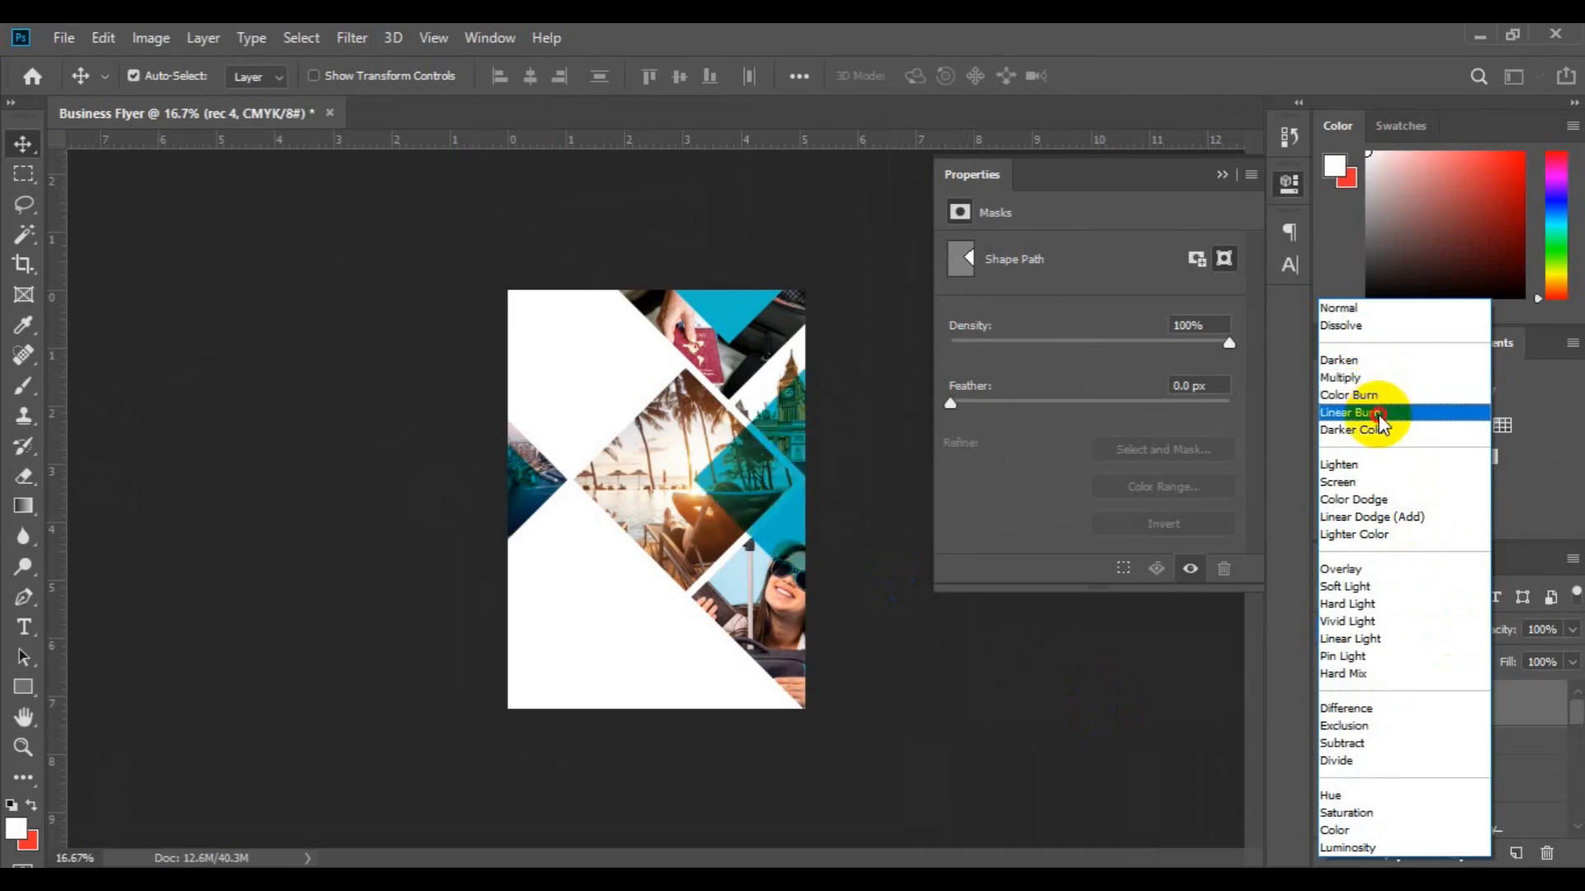
{"action": "left_click", "coordinate": [1380, 415]}
{"action": "left_click", "coordinate": [729, 310]}
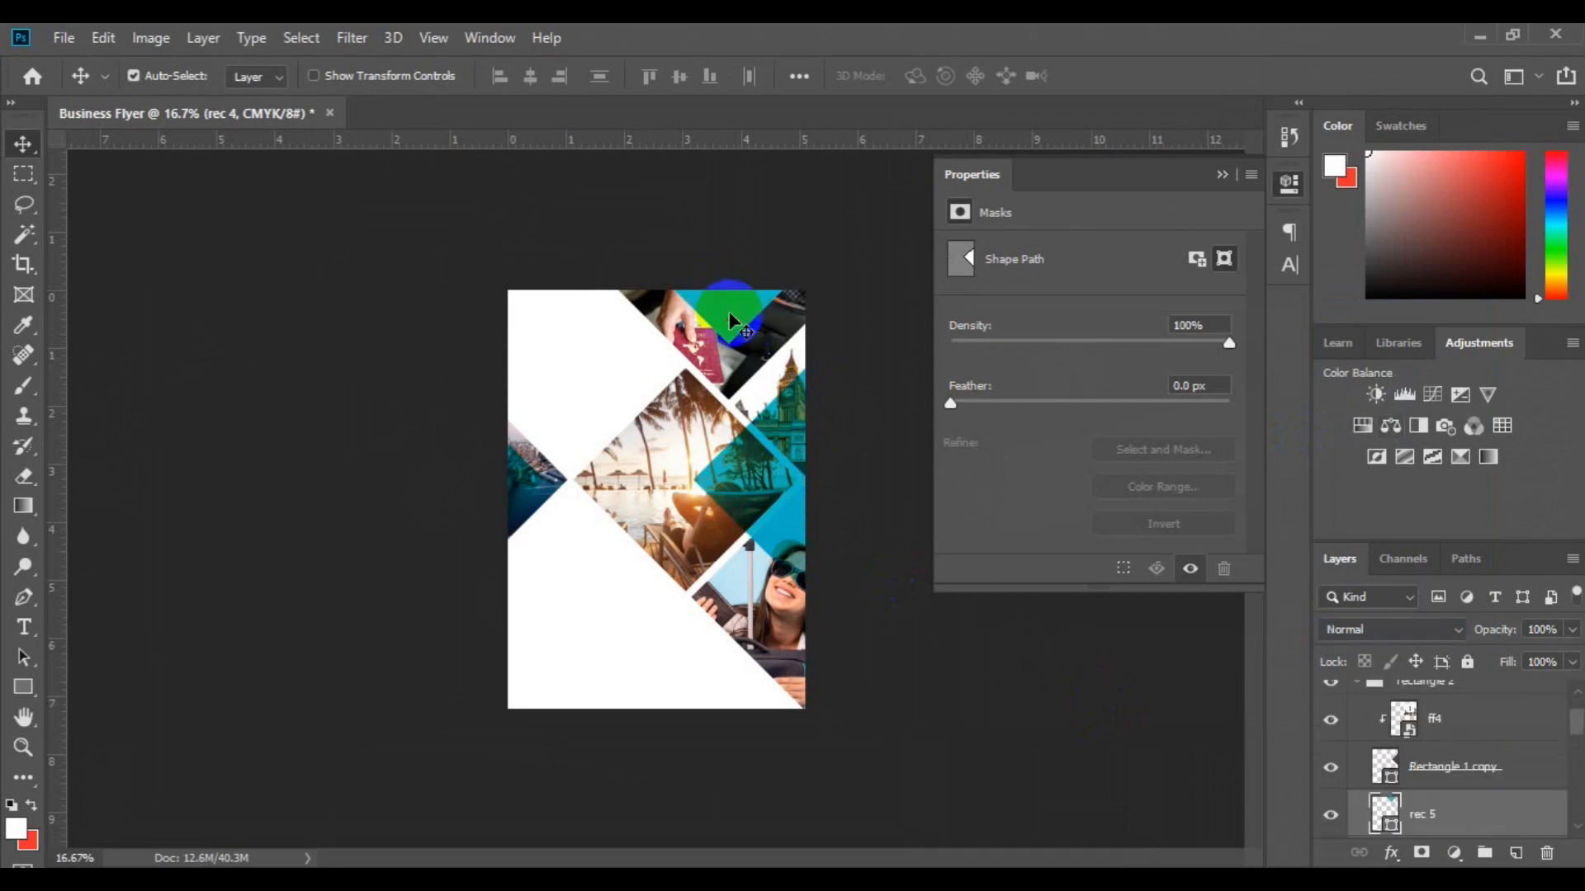
{"action": "left_click", "coordinate": [1445, 640]}
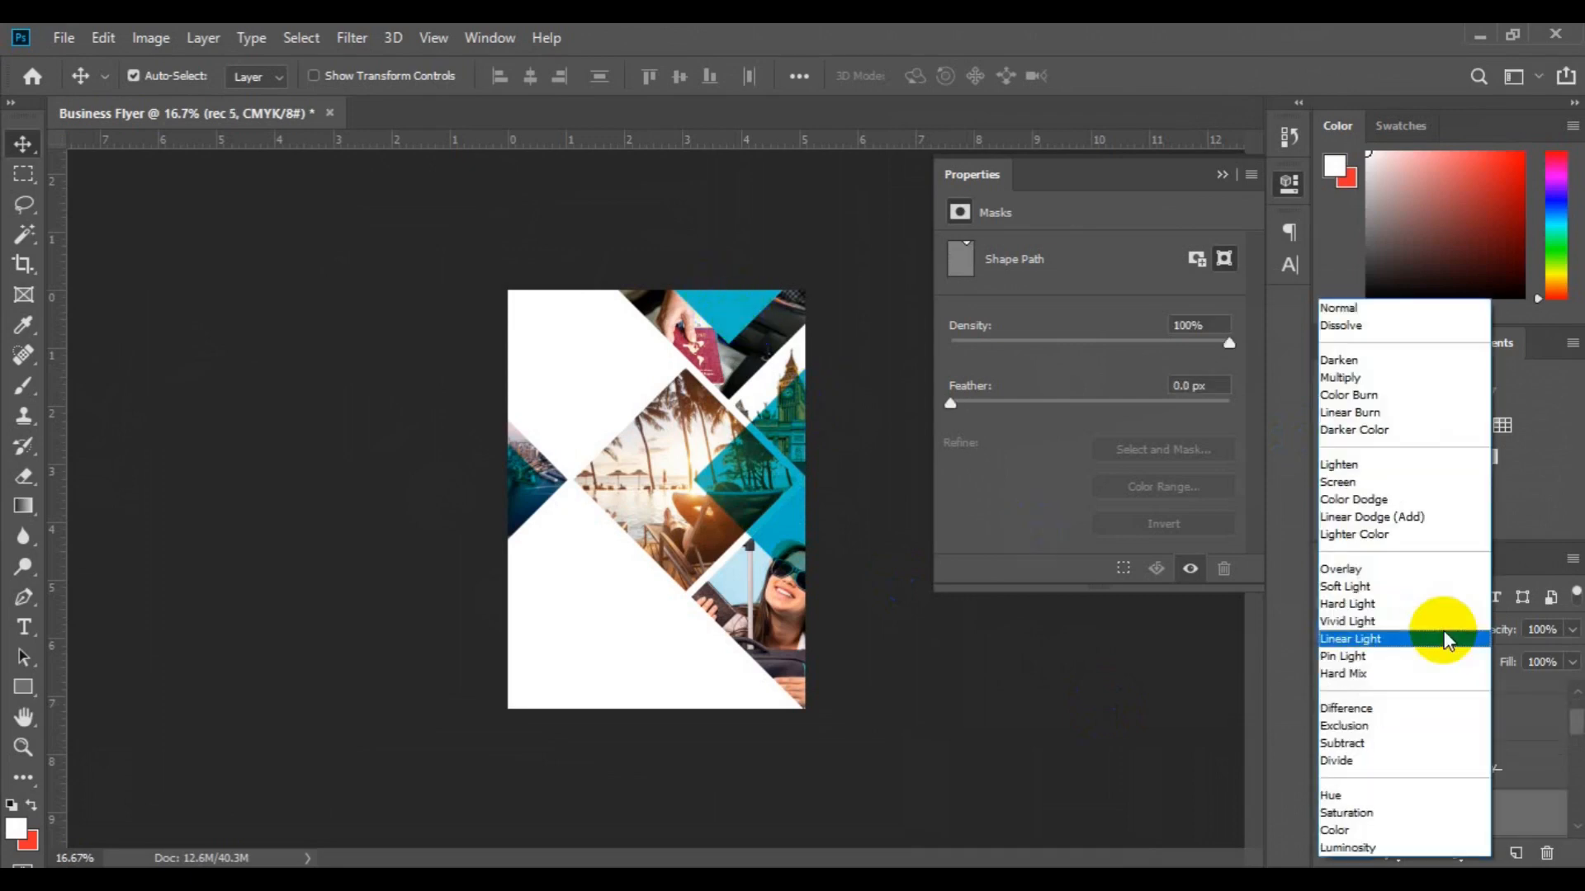
{"action": "left_click", "coordinate": [1375, 412]}
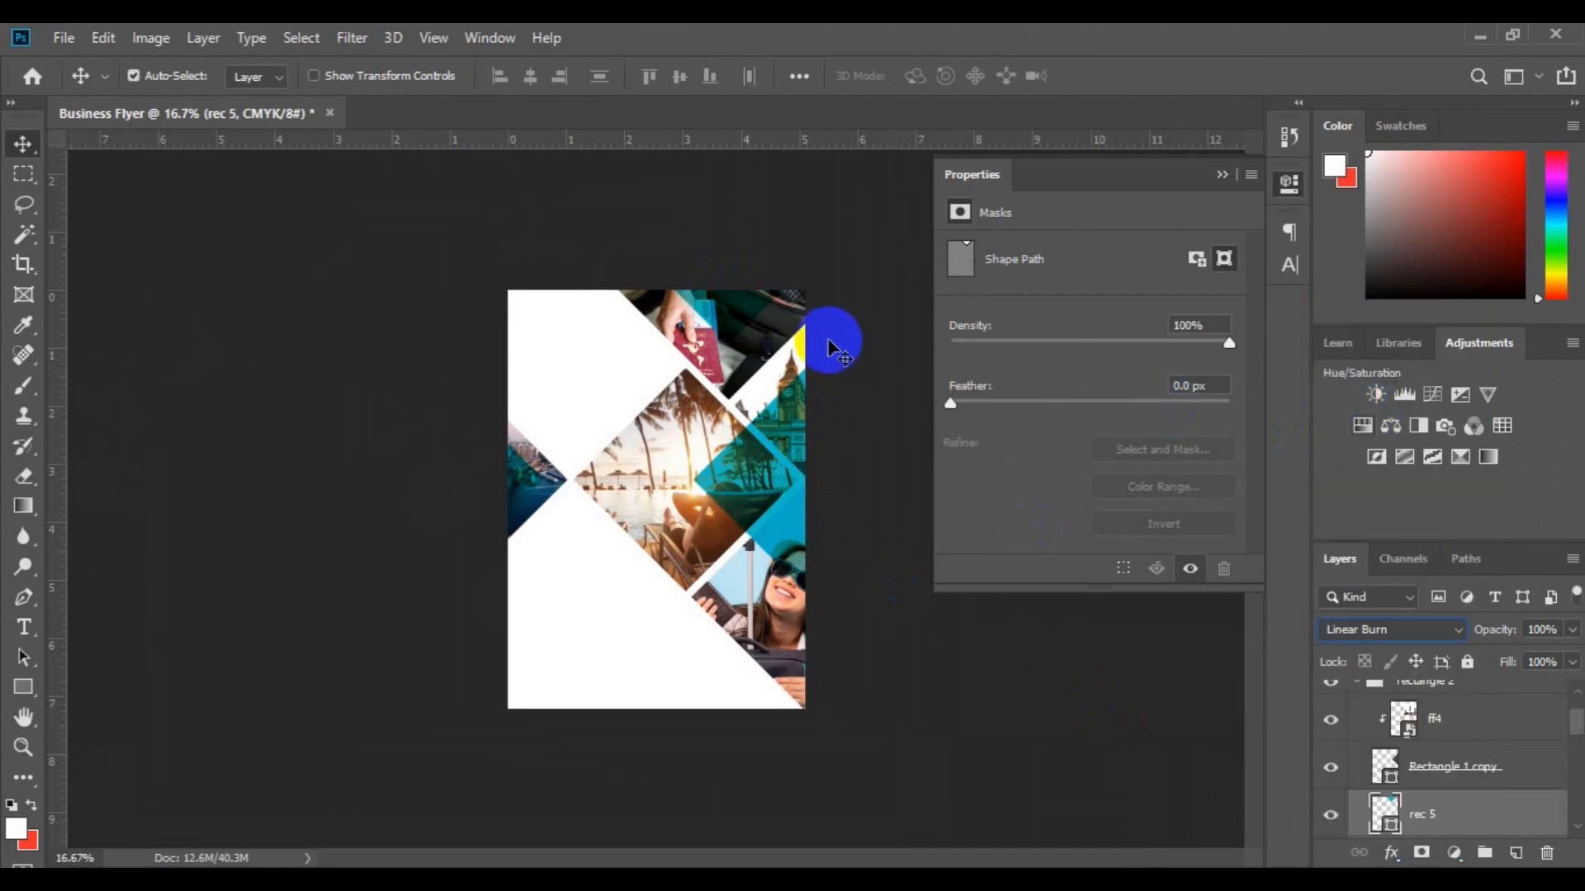
{"action": "left_click", "coordinate": [1221, 175]}
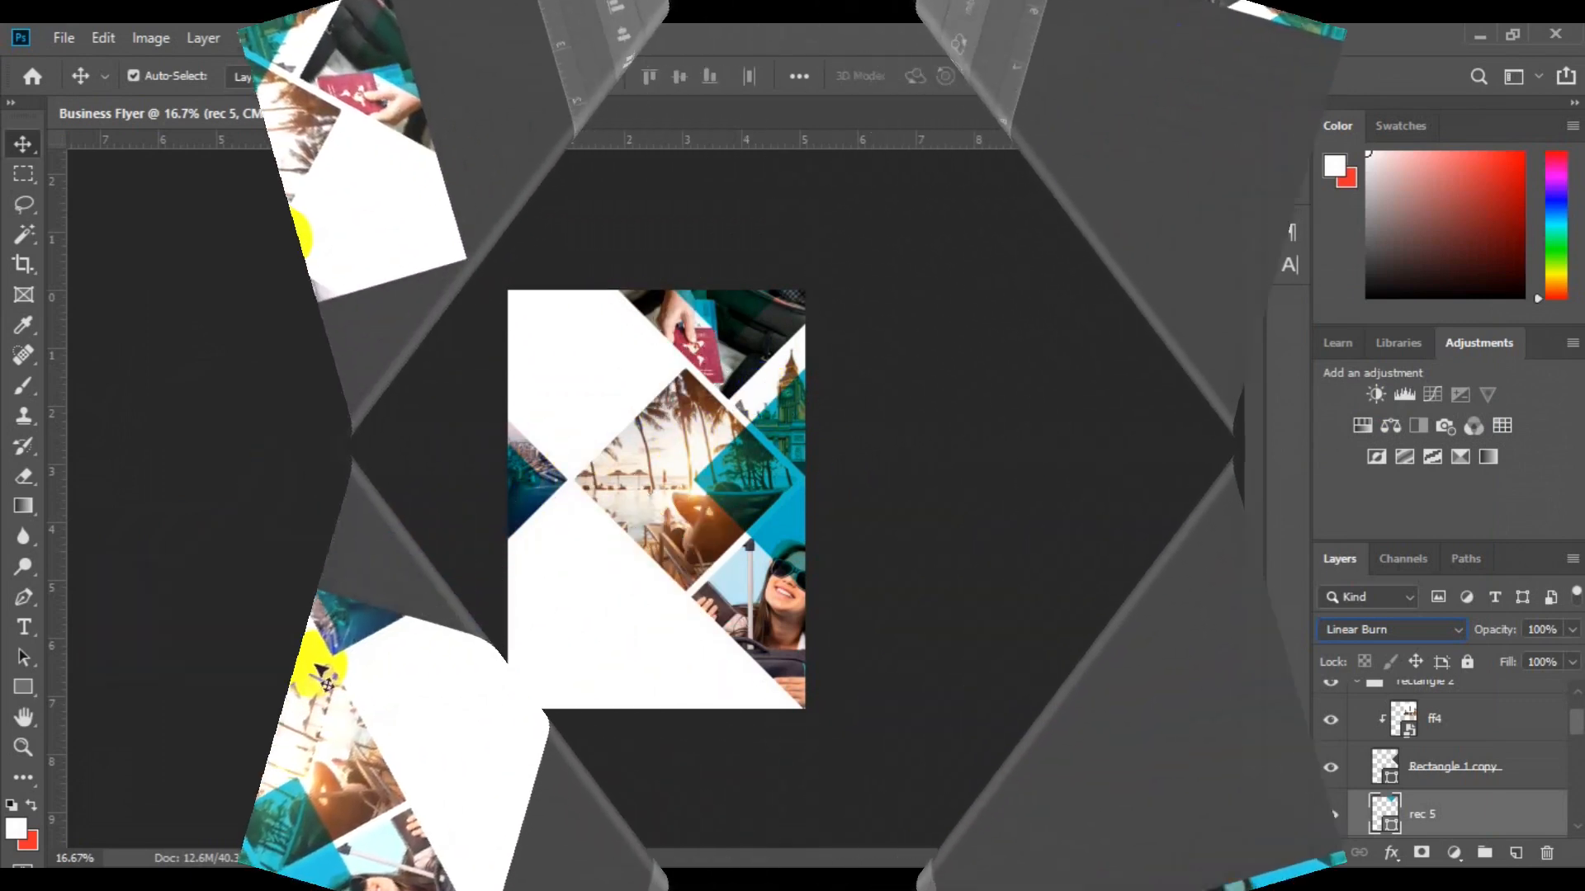
Step: Configure the Type tool with the Roboto Black font style and the copied teal #11bbca as text colour
{"action": "left_click", "coordinate": [18, 631]}
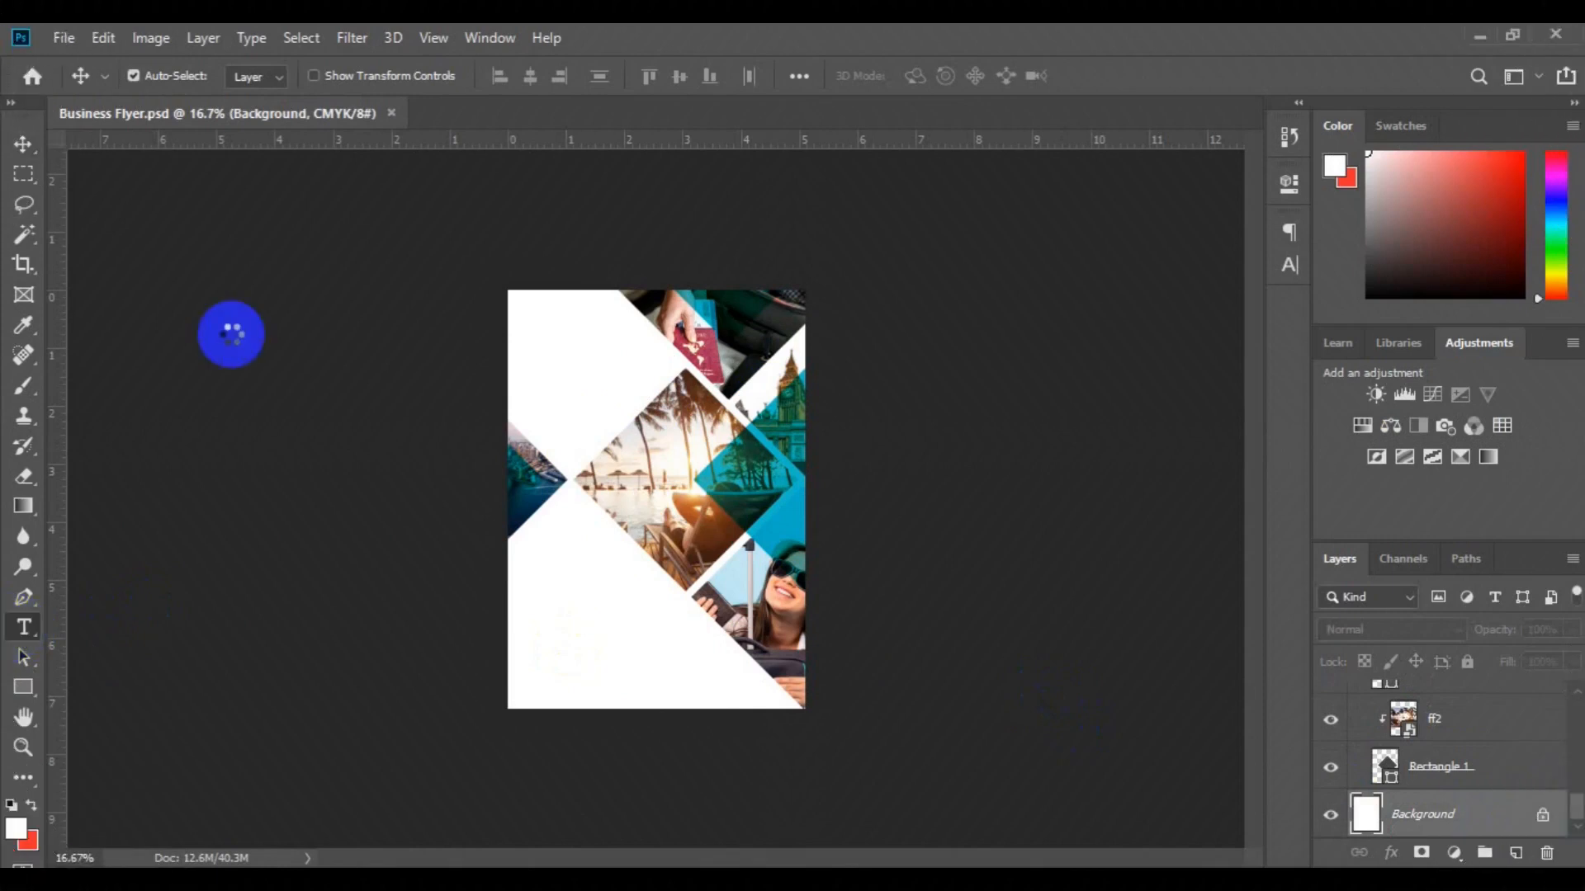
{"action": "left_click", "coordinate": [514, 77]}
{"action": "left_click", "coordinate": [490, 284]}
{"action": "left_click", "coordinate": [926, 80]}
{"action": "key", "text": "ctrl+v"}
{"action": "key", "text": "Return"}
Step: Add the text TRAVEL at 24 pt in the white area in the page's upper left
{"action": "left_click", "coordinate": [637, 76]}
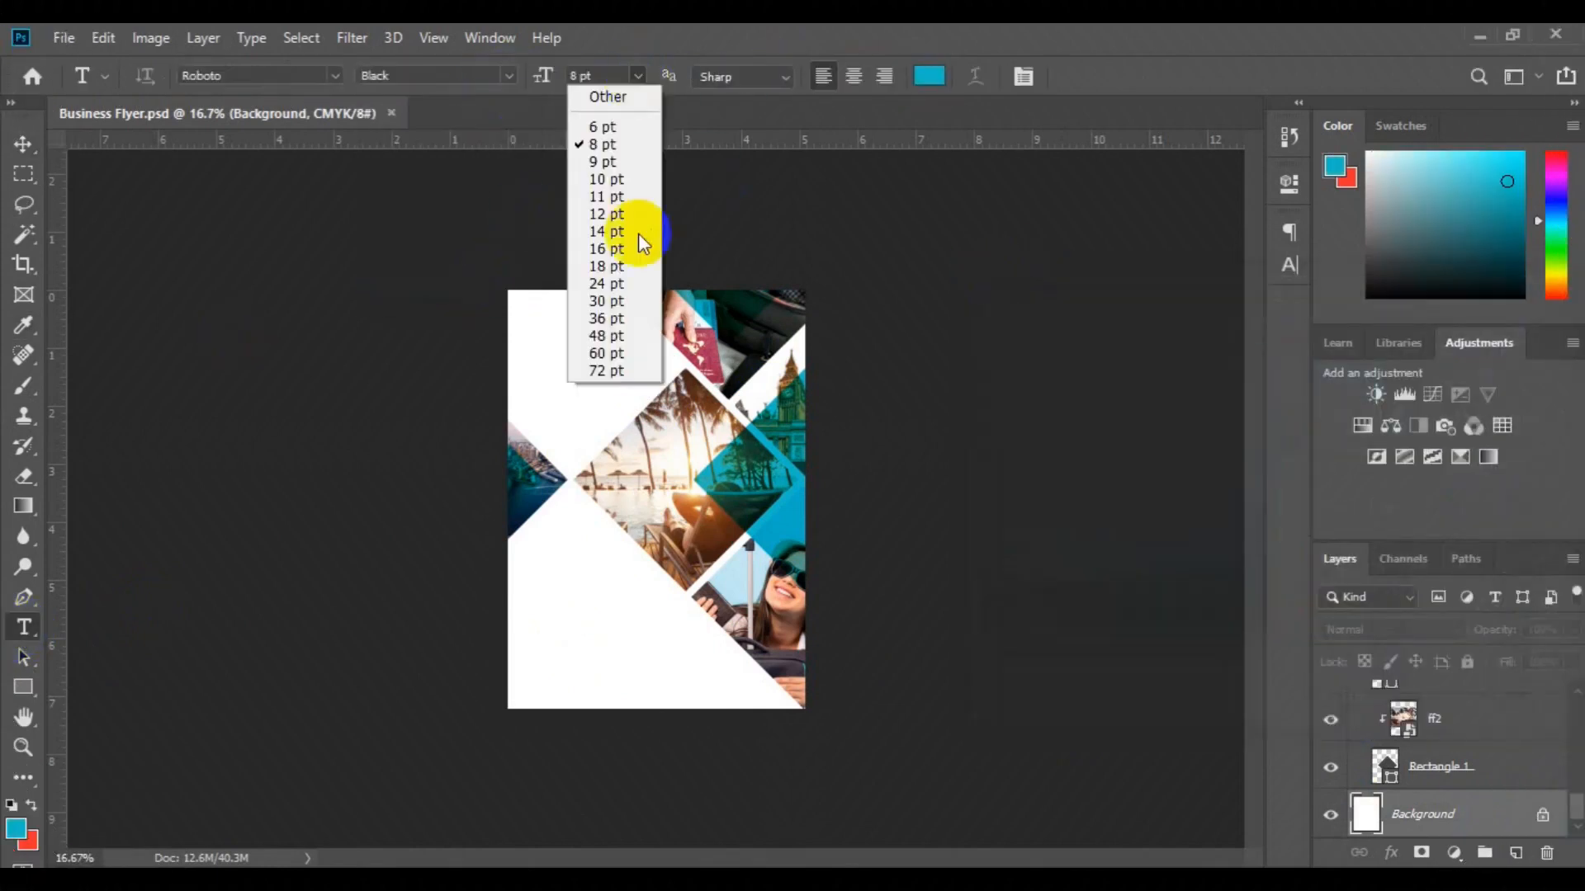
{"action": "left_click", "coordinate": [611, 283]}
{"action": "left_click", "coordinate": [534, 378]}
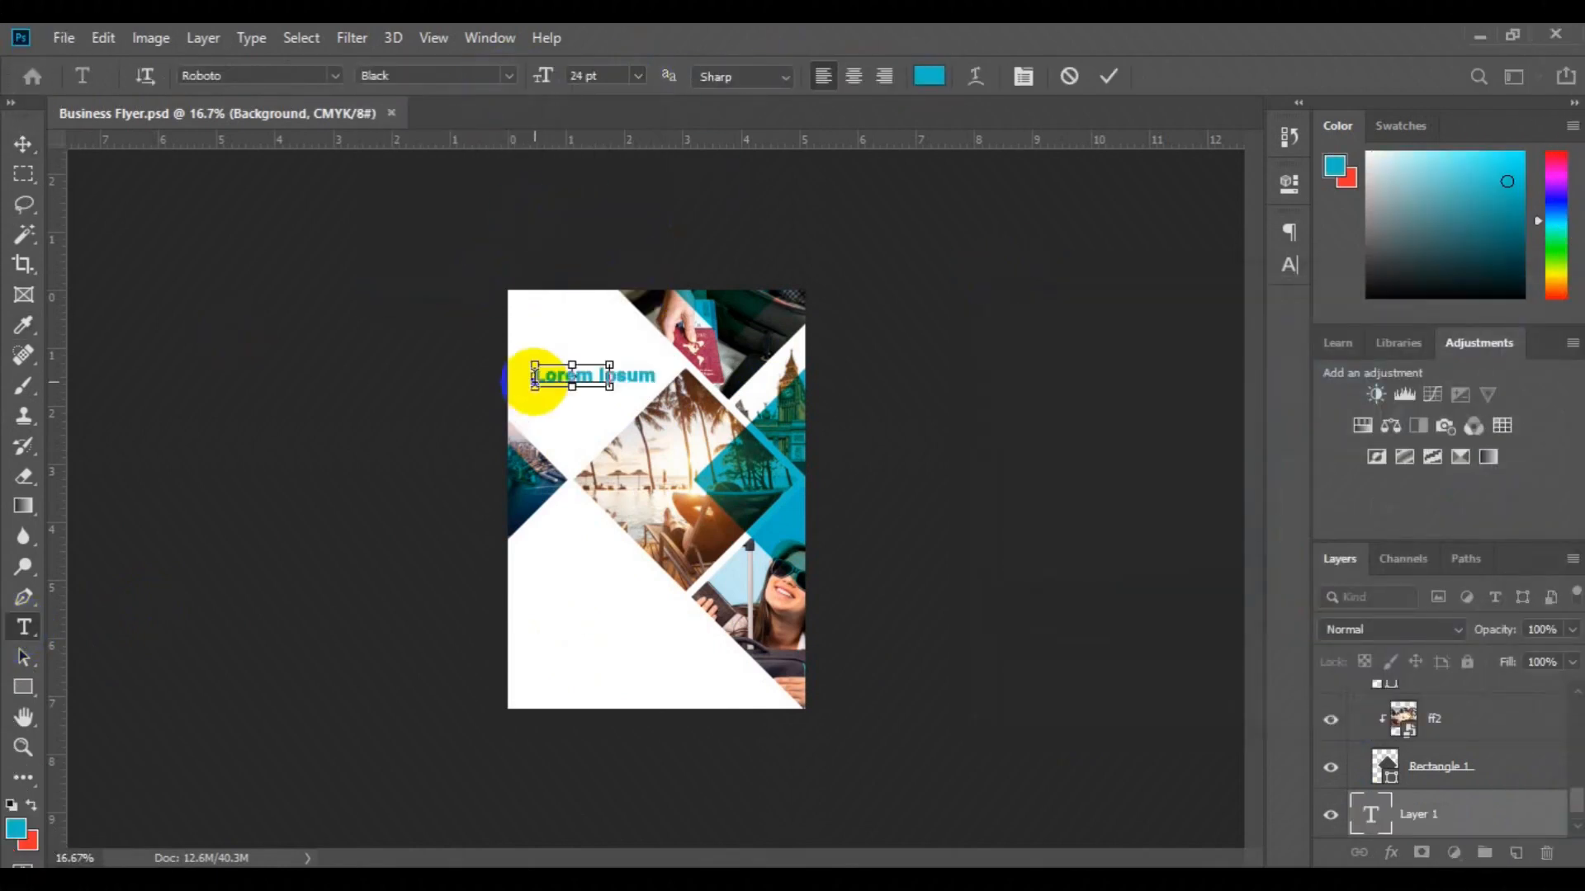
Step: Enlarge the selected TRAVEL text to 43 pt
{"action": "key", "text": "ctrl+t"}
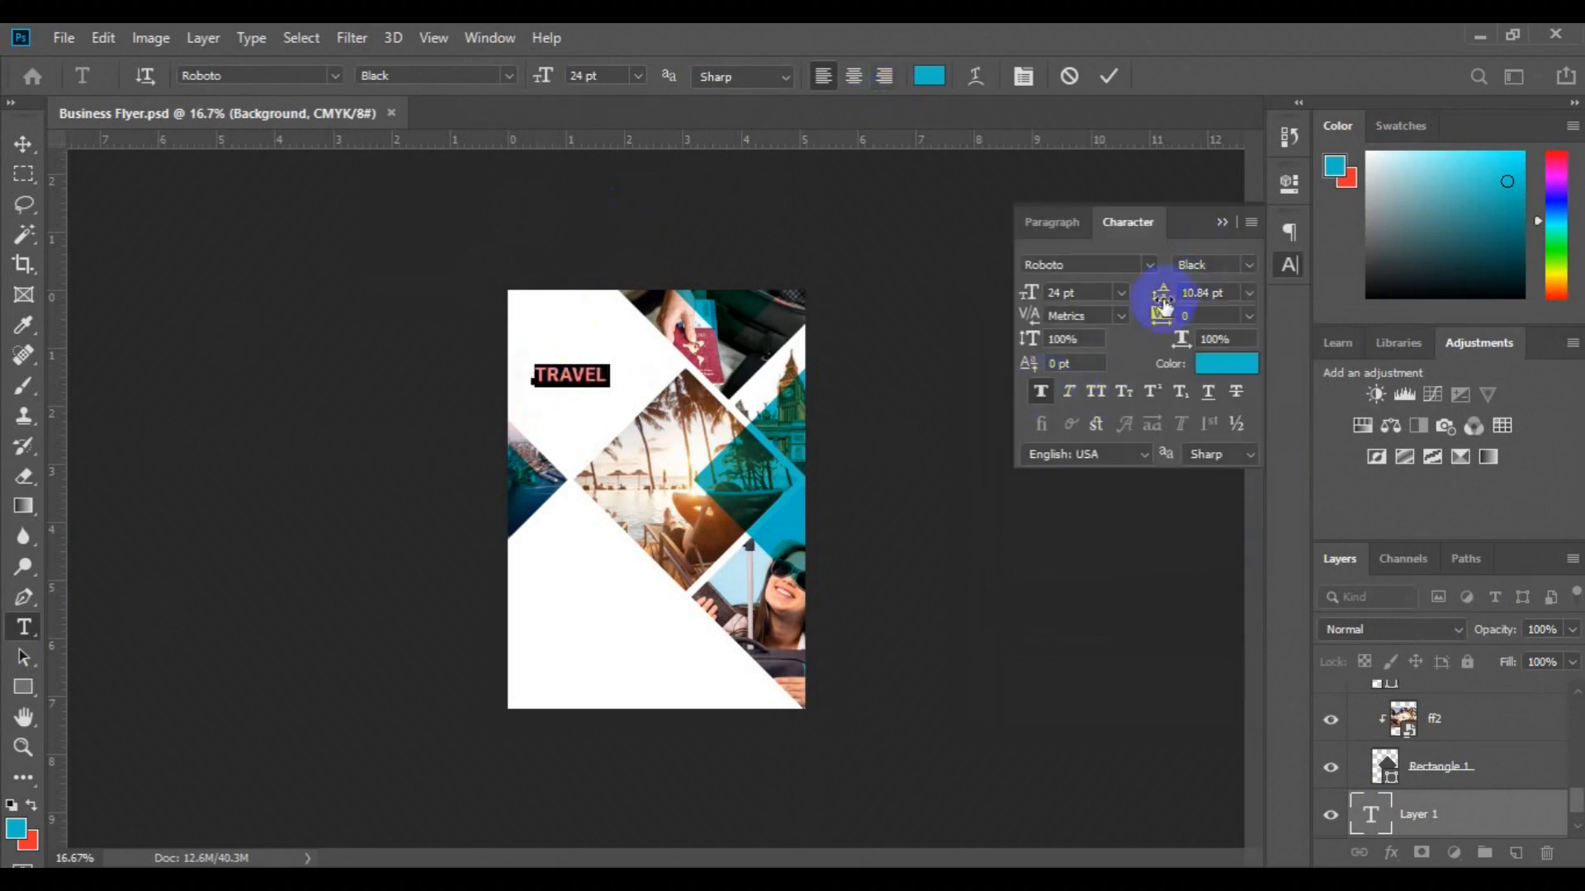
{"action": "left_click", "coordinate": [1121, 294]}
{"action": "left_click", "coordinate": [1090, 540]}
{"action": "left_click_drag", "start_coordinate": [1024, 295], "coordinate": [1032, 296]}
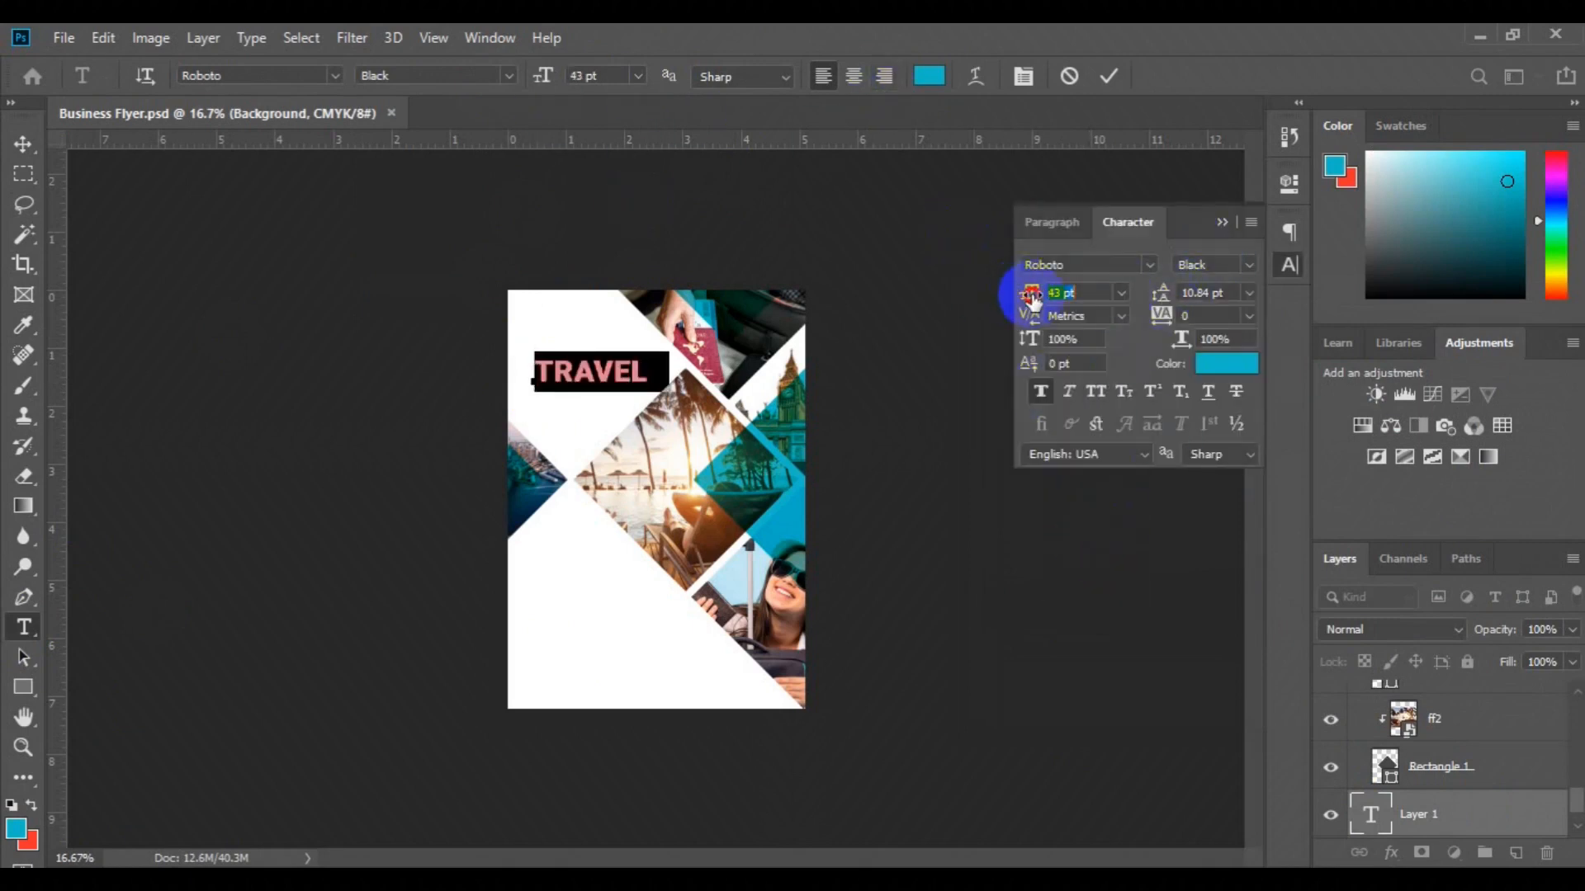
Step: Move the TRAVEL headline near the page's left edge and draw a teal rectangle about 393 × 120 px beneath it
{"action": "left_click", "coordinate": [23, 144]}
{"action": "key", "text": "ctrl+plus"}
{"action": "left_click_drag", "start_coordinate": [529, 304], "coordinate": [573, 359]}
{"action": "scroll", "coordinate": [1562, 817], "scroll_direction": "down", "scroll_amount": 1}
{"action": "left_click", "coordinate": [1560, 816]}
{"action": "left_click", "coordinate": [24, 686]}
Step: On a new layer, configure the Type tool with Roboto Medium at 14 pt in near-white #fbfdfd
{"action": "left_click", "coordinate": [1516, 852]}
{"action": "key", "text": "v"}
{"action": "key", "text": "t"}
{"action": "left_click", "coordinate": [929, 75]}
{"action": "left_click", "coordinate": [975, 340]}
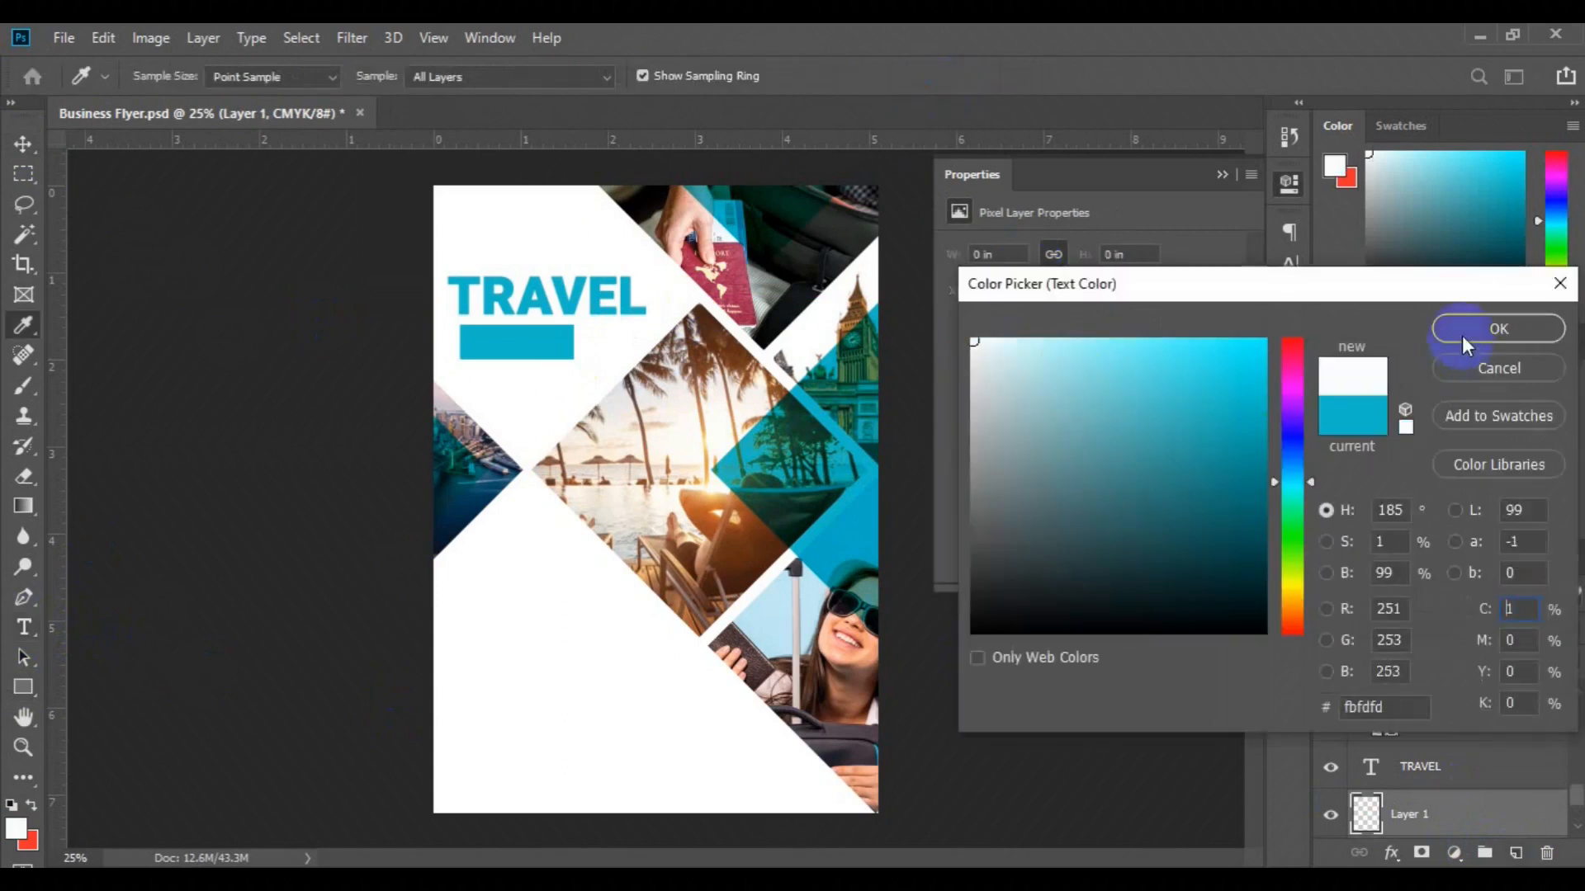
{"action": "left_click", "coordinate": [1478, 328]}
{"action": "left_click", "coordinate": [513, 83]}
{"action": "left_click", "coordinate": [429, 202]}
{"action": "left_click", "coordinate": [638, 75]}
{"action": "left_click", "coordinate": [615, 247]}
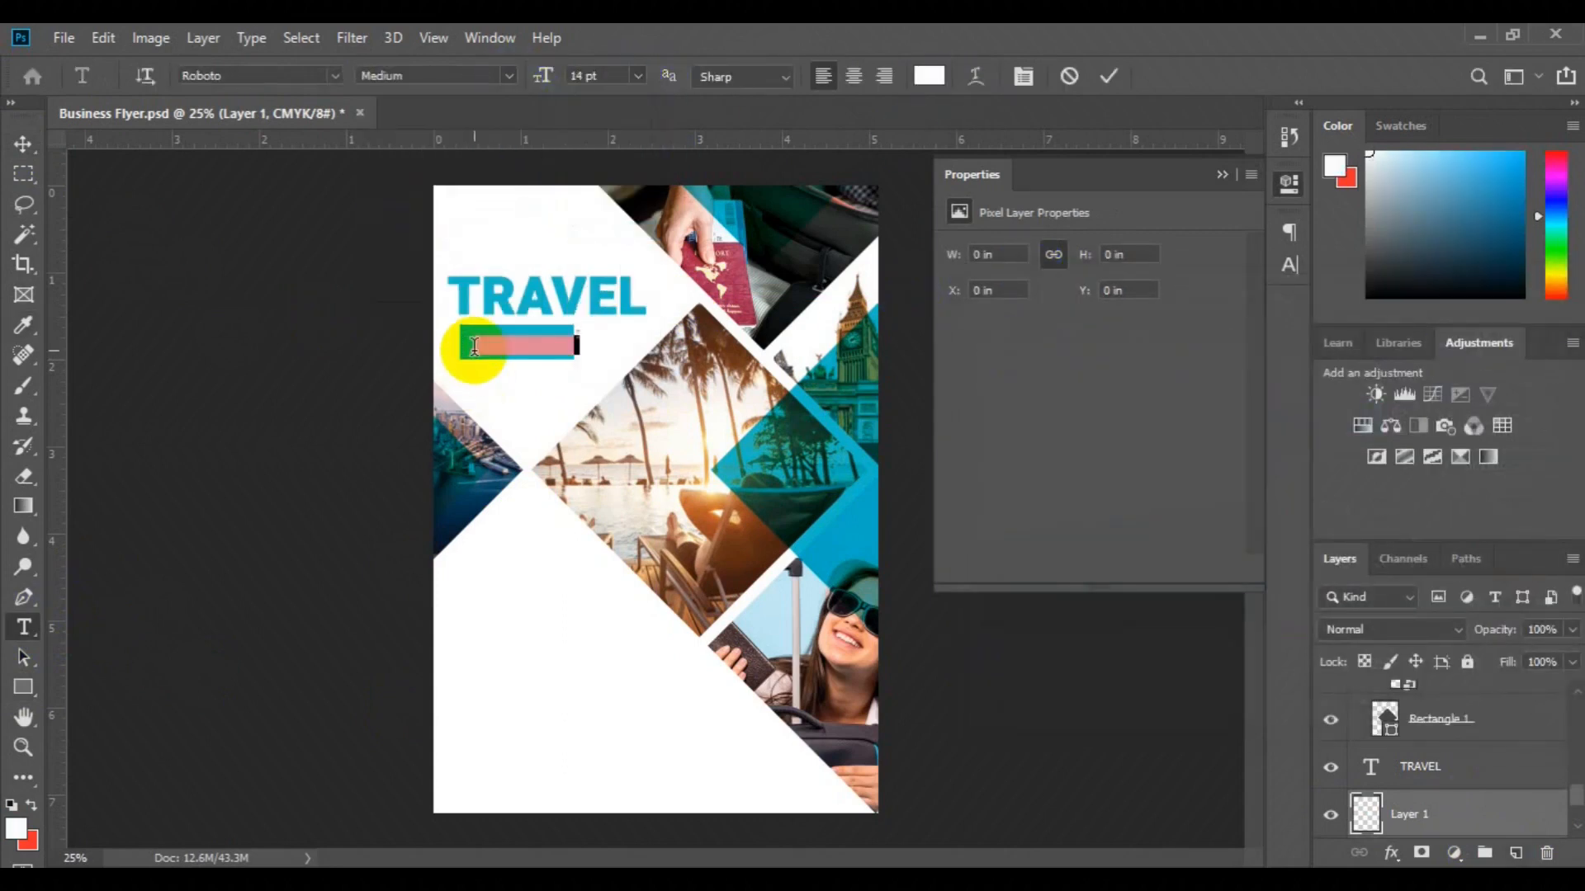
Step: Add the text SAVE 30% on the teal rectangle below TRAVEL
{"action": "left_click", "coordinate": [475, 346]}
{"action": "type", "text": "SAVE 30"}
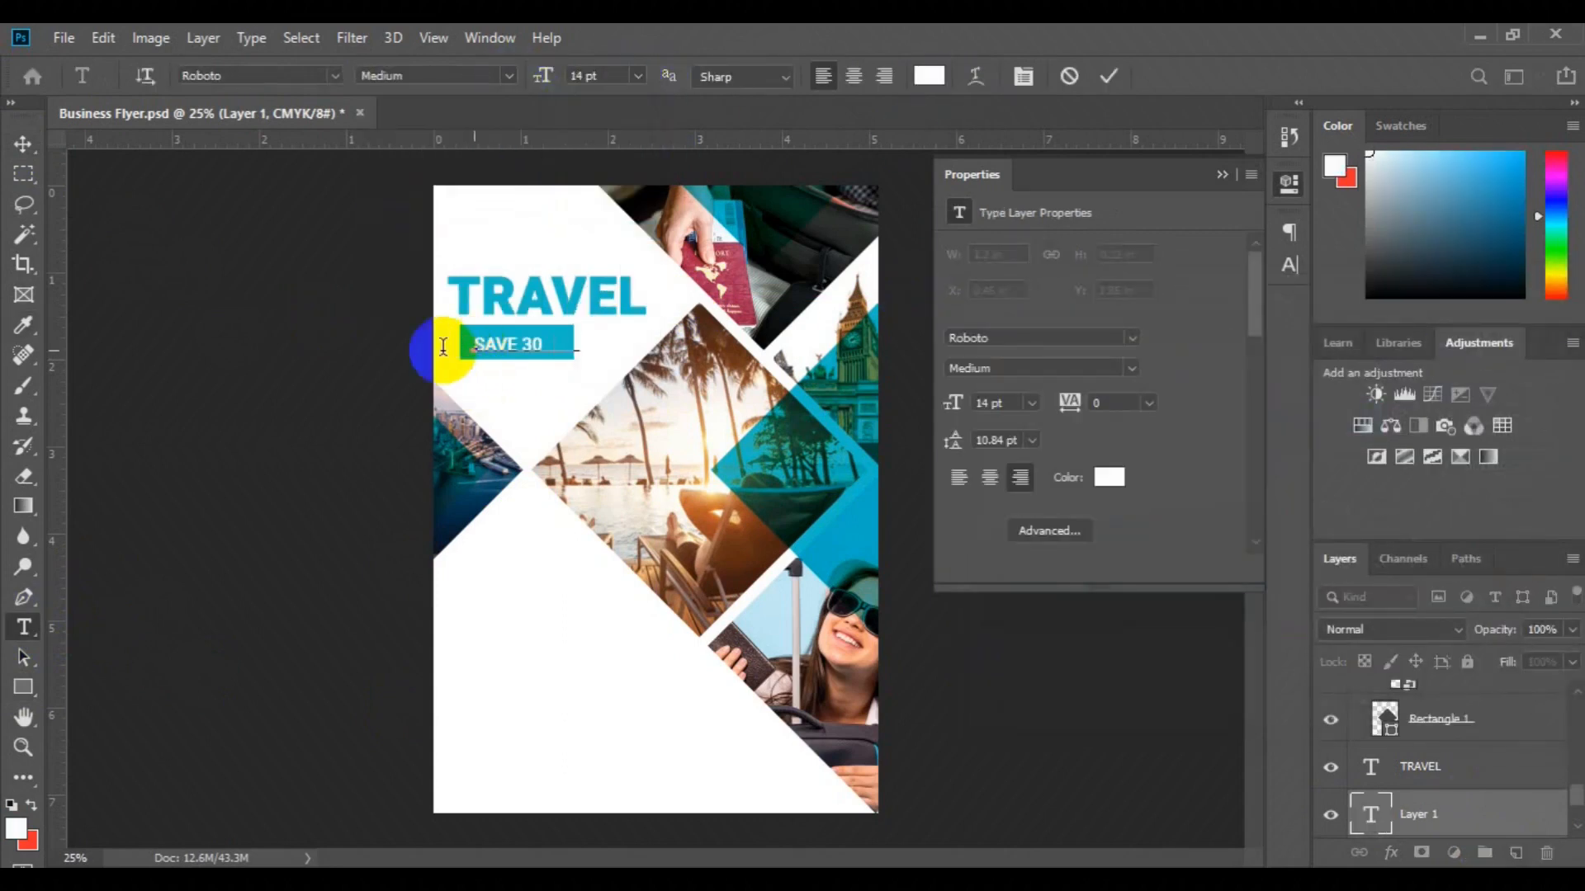
{"action": "type", "text": "%"}
Step: Centre the SAVE 30% text on its teal rectangle and group the two layers
{"action": "left_click", "coordinate": [23, 143]}
{"action": "left_click", "coordinate": [1576, 828]}
{"action": "left_click", "coordinate": [1443, 805], "text": "shift"}
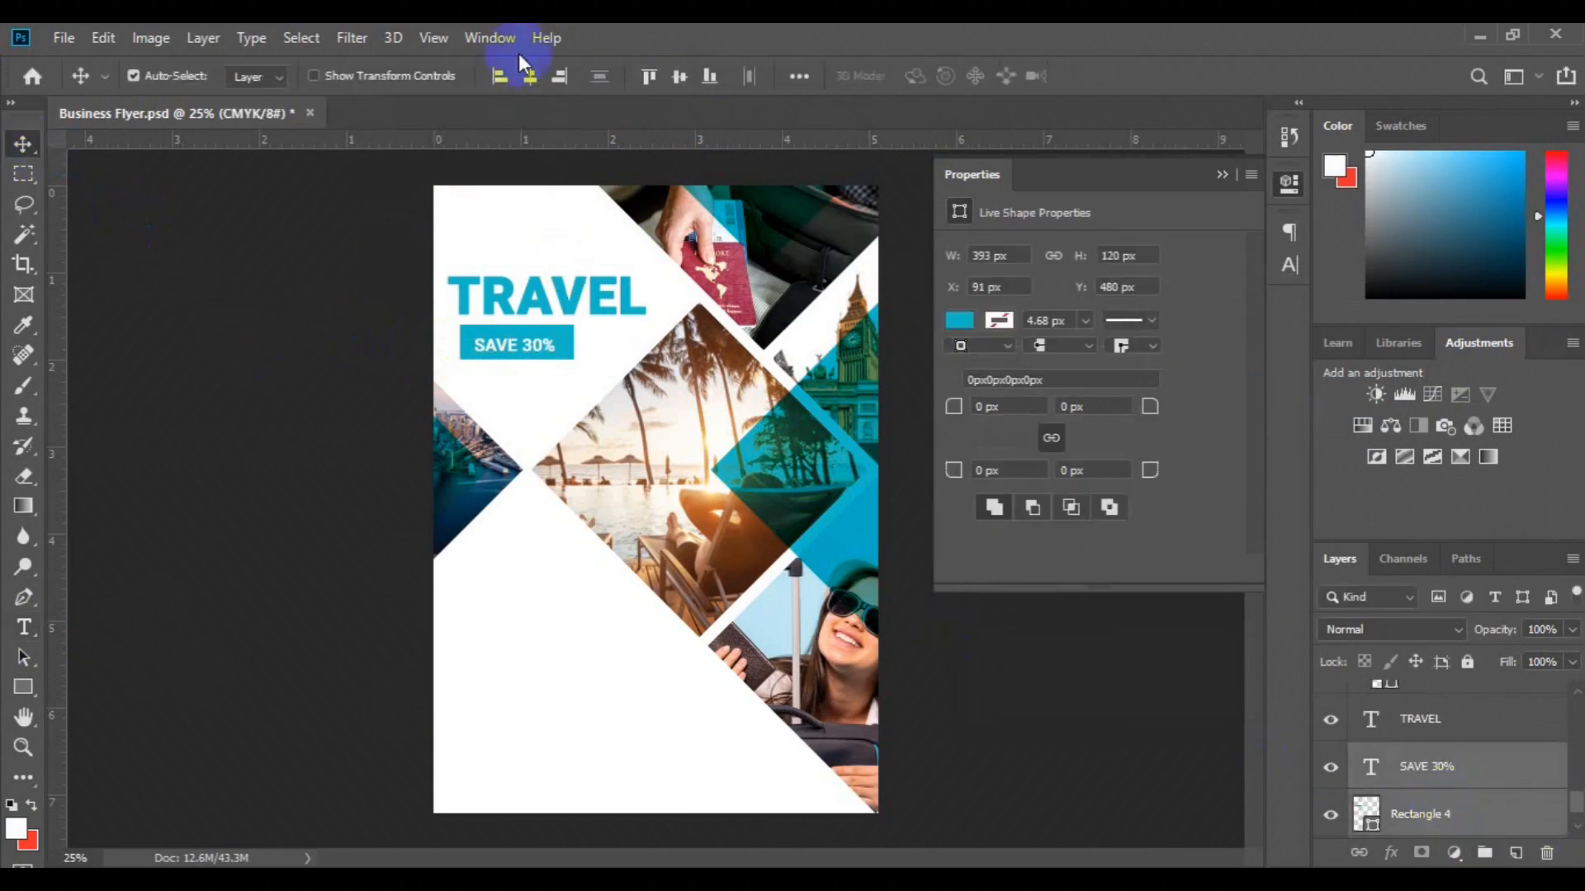
{"action": "left_click", "coordinate": [680, 79]}
{"action": "left_click", "coordinate": [1485, 852]}
Step: Left-align the TRAVEL text with the SAVE 30% group and put both in a group named TRAVEL
{"action": "left_click", "coordinate": [1439, 747], "text": "ctrl"}
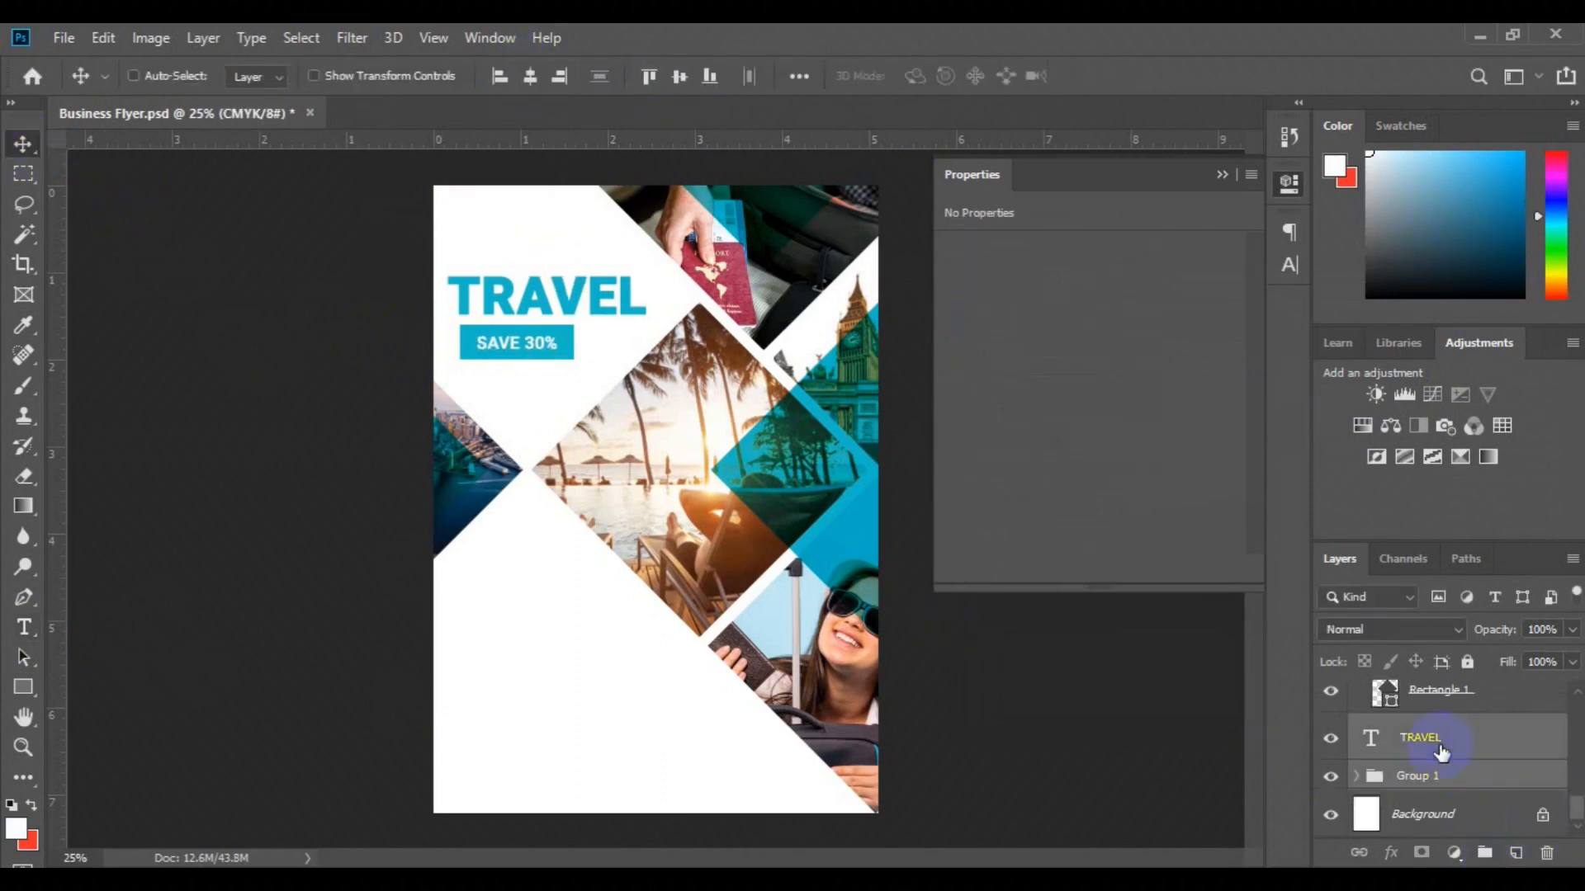
{"action": "left_click", "coordinate": [498, 77]}
{"action": "left_click", "coordinate": [1484, 851]}
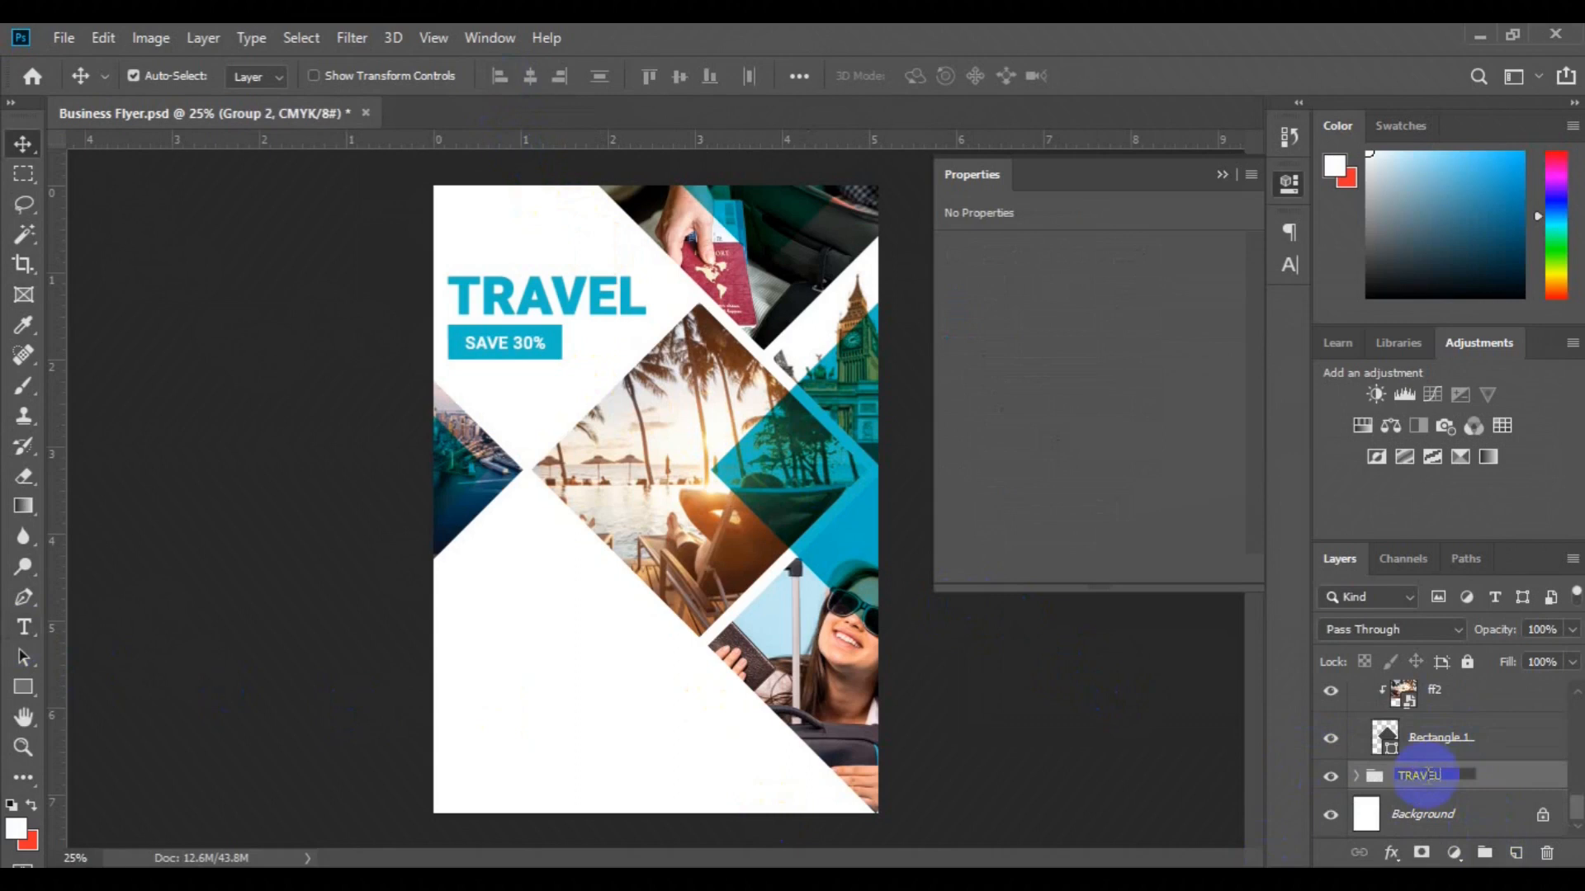
{"action": "key", "text": "Return"}
Step: On a new layer, configure the Type tool with Roboto Regular at 12 pt in dark grey #5f6768
{"action": "left_click", "coordinate": [1515, 852]}
{"action": "left_click", "coordinate": [23, 626]}
{"action": "left_click", "coordinate": [928, 75]}
{"action": "left_click", "coordinate": [1058, 616]}
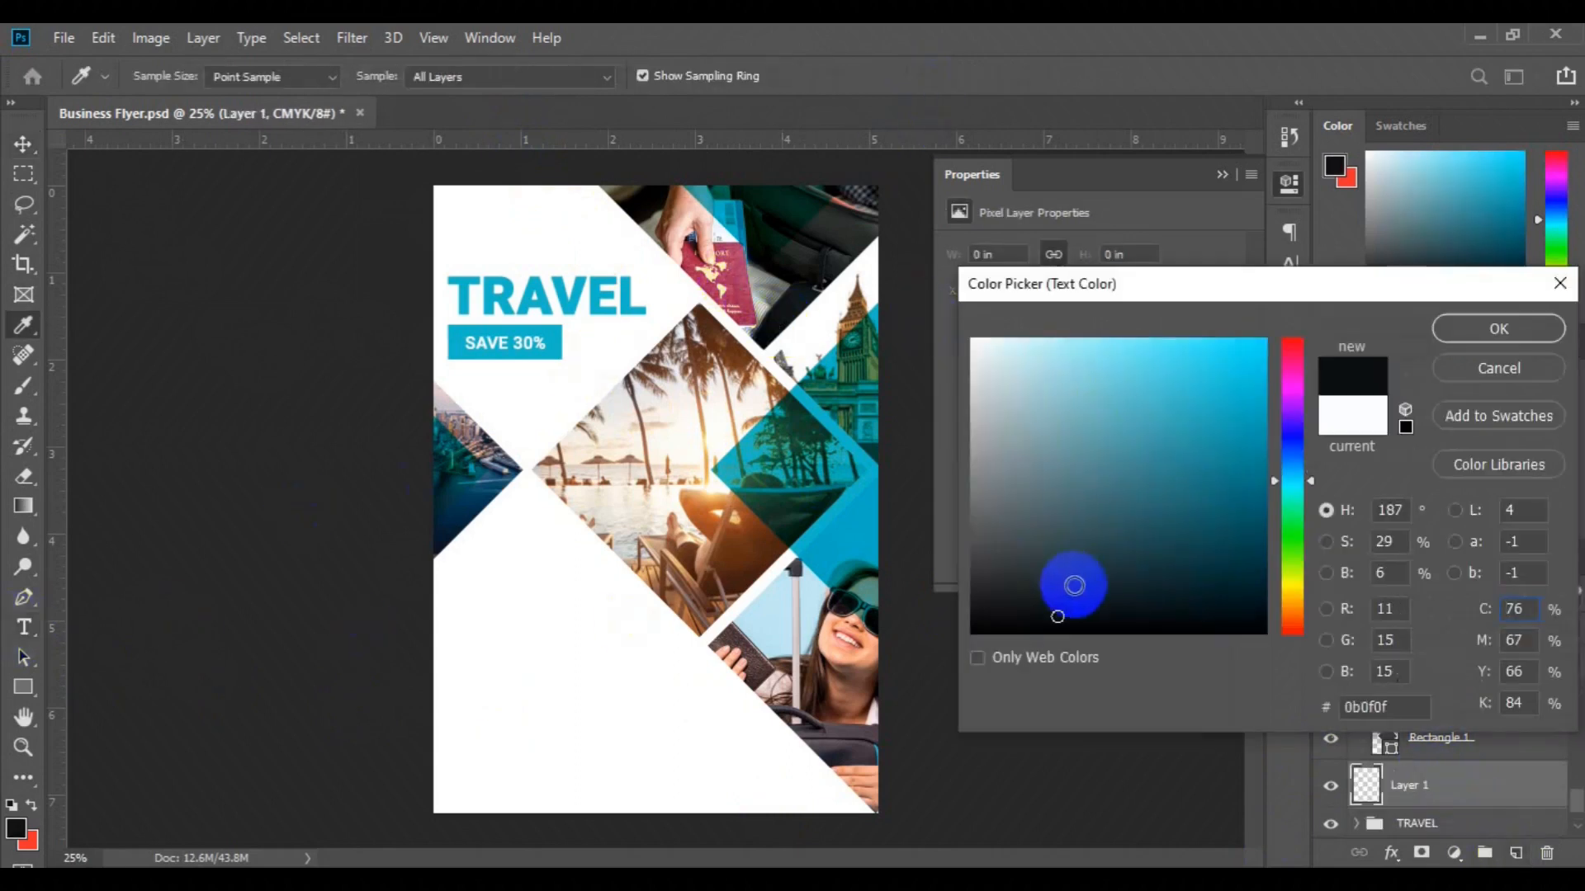
{"action": "left_click", "coordinate": [1498, 328]}
{"action": "left_click", "coordinate": [637, 75]}
{"action": "left_click", "coordinate": [615, 224]}
{"action": "left_click", "coordinate": [495, 75]}
{"action": "left_click", "coordinate": [495, 174]}
Step: Add VACATION PACKAGE at 10 pt above TRAVEL, left-aligned with the TRAVEL group, and group them together
{"action": "left_click", "coordinate": [452, 262]}
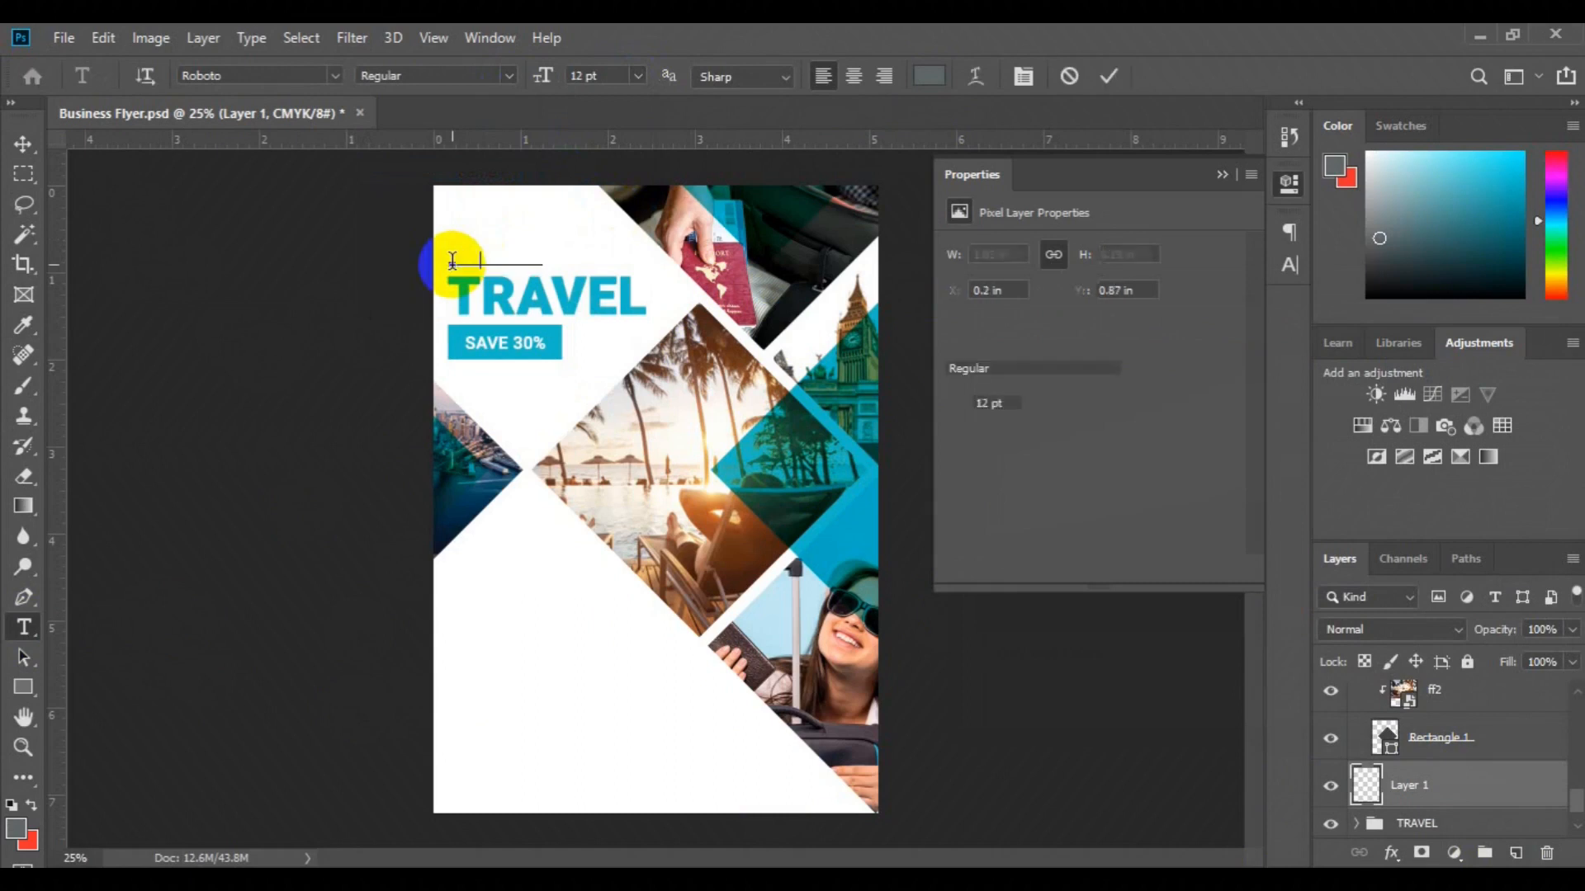
{"action": "left_click", "coordinate": [637, 75]}
{"action": "left_click", "coordinate": [615, 225]}
{"action": "left_click", "coordinate": [23, 143]}
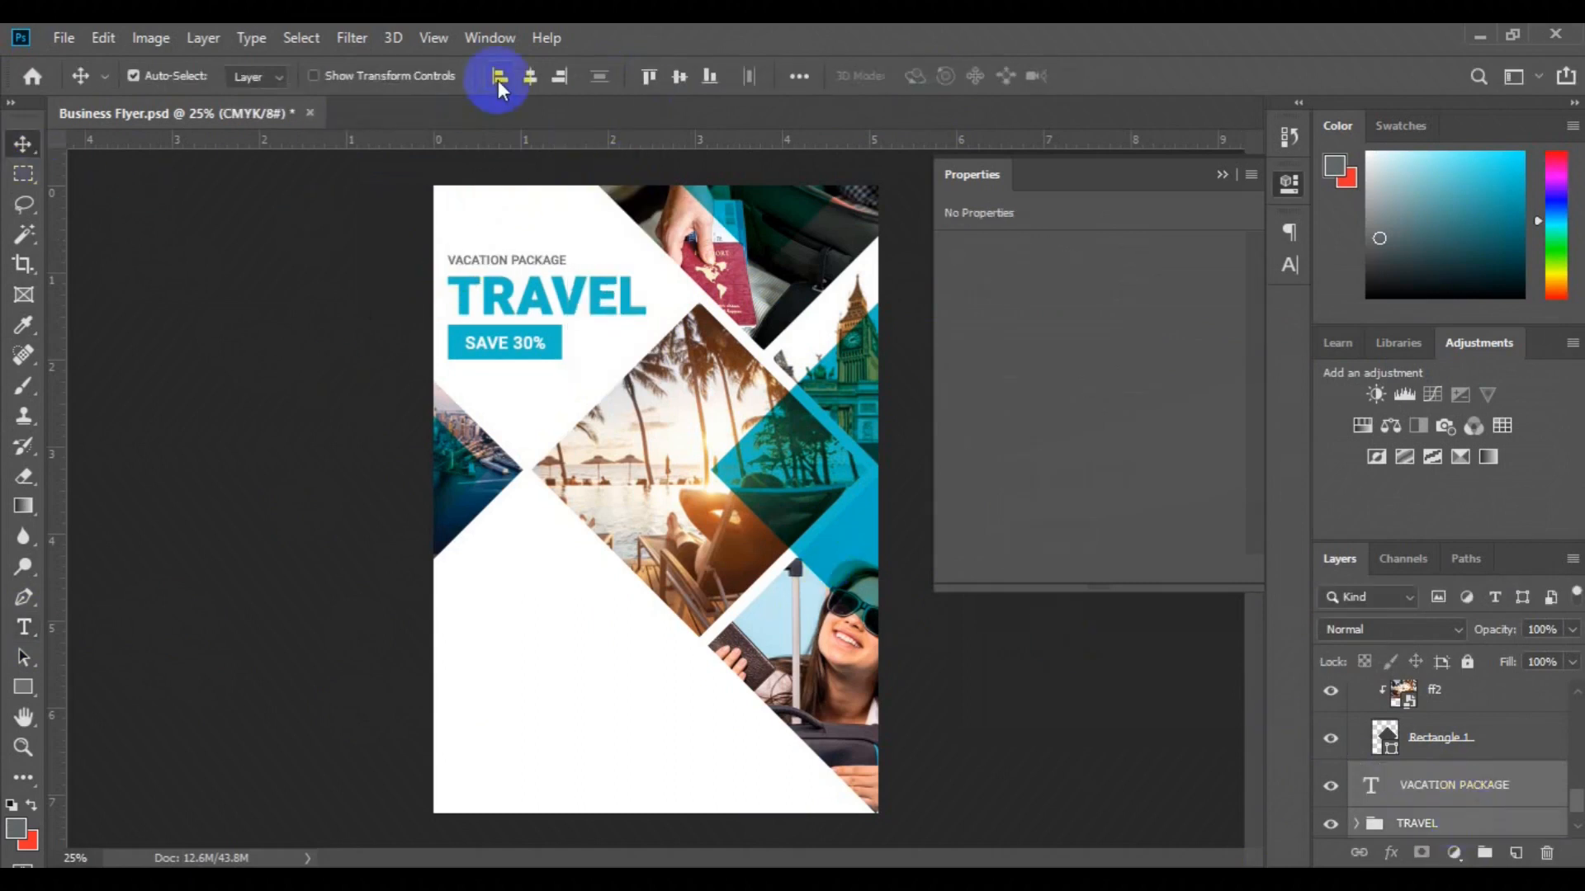
{"action": "left_click", "coordinate": [1495, 858]}
Step: Create a paragraph text box with 10 pt grey Lorem ipsum placeholder text in the page's lower-left white area
{"action": "left_click", "coordinate": [1397, 811]}
{"action": "left_click", "coordinate": [23, 627]}
{"action": "left_click_drag", "start_coordinate": [484, 640], "coordinate": [679, 723]}
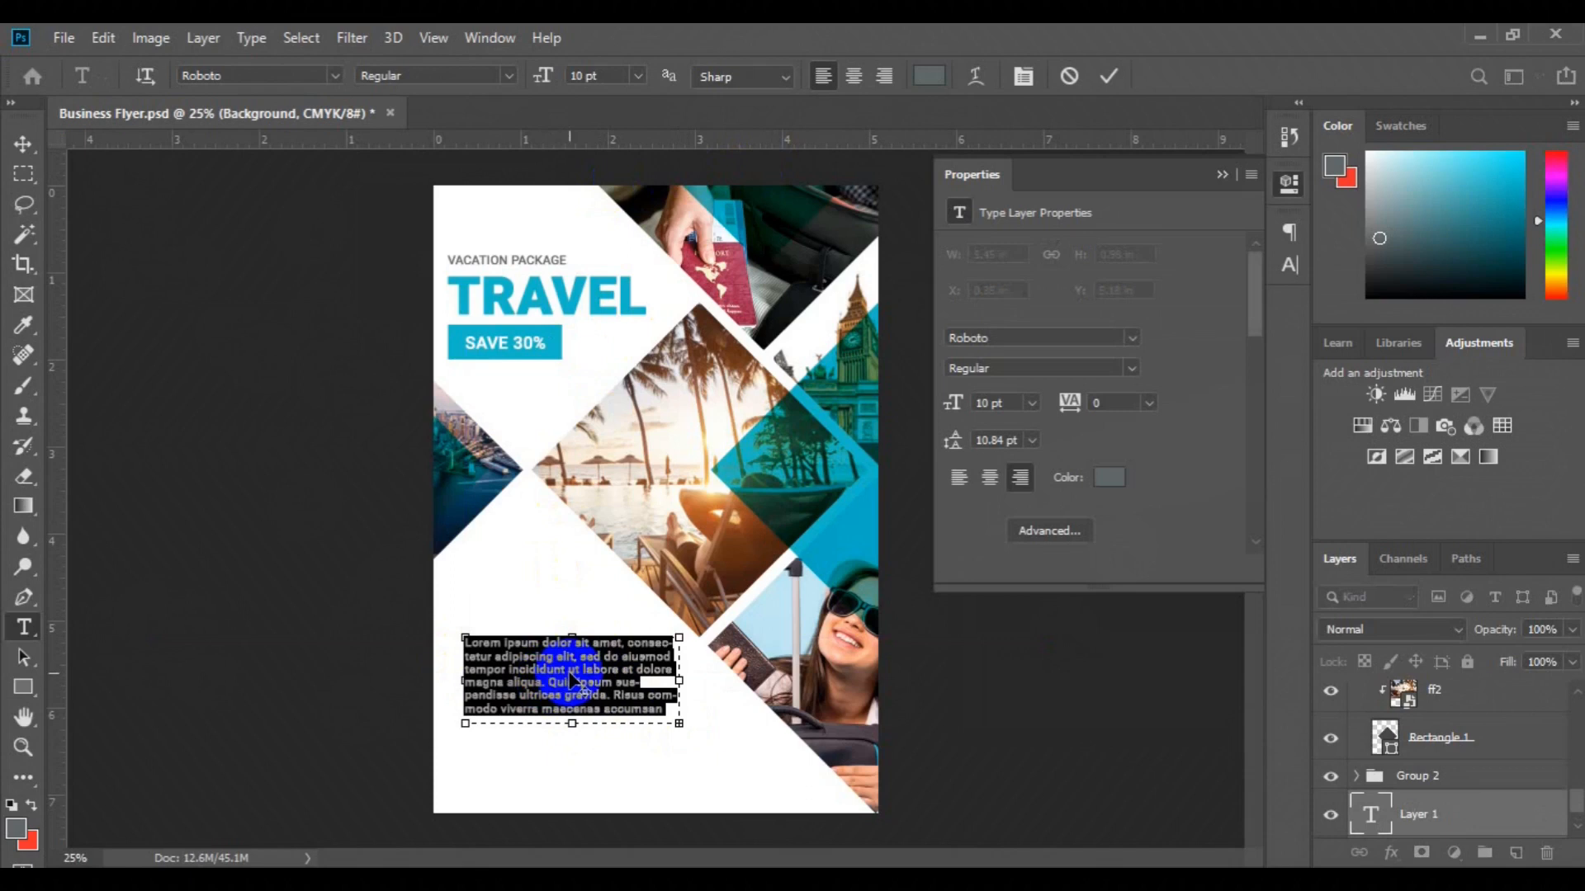
Step: Delete the placeholder text after "magna aliqua.", shorten the text box and shift the paragraph slightly left
{"action": "left_click", "coordinate": [548, 682]}
{"action": "key", "text": "shift+Down"}
{"action": "key", "text": "shift+Down"}
{"action": "key", "text": "shift+End"}
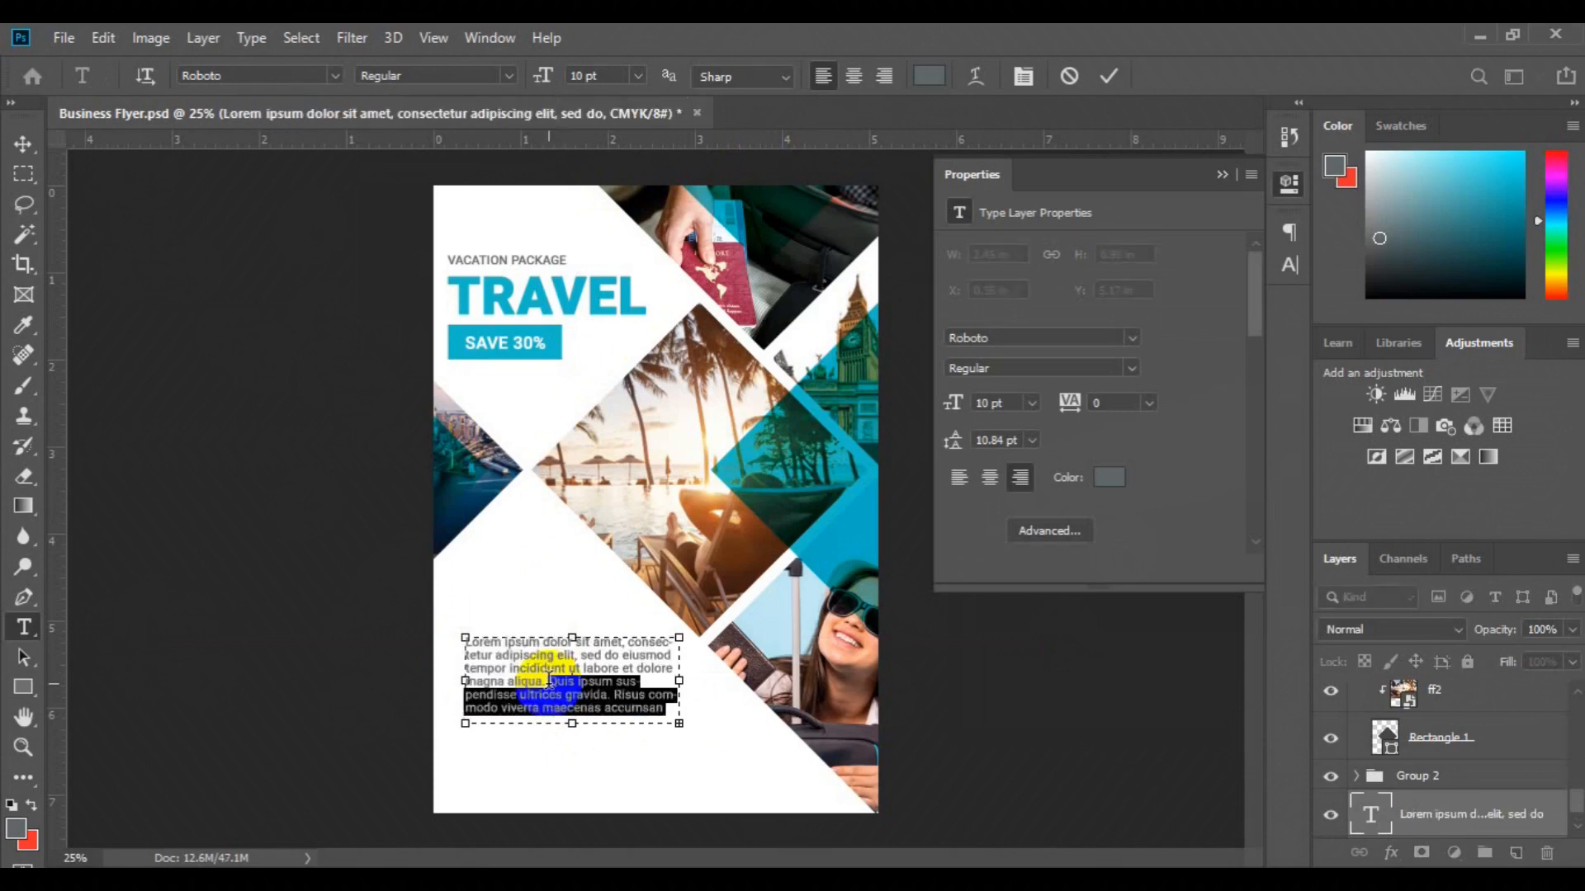
{"action": "key", "text": "BackSpace"}
{"action": "left_click_drag", "start_coordinate": [572, 723], "coordinate": [583, 707]}
{"action": "key", "text": "ctrl+Return"}
{"action": "key", "text": "v"}
{"action": "left_click_drag", "start_coordinate": [534, 661], "coordinate": [520, 659]}
Step: On a new layer, configure the Type tool with Roboto Medium at 12 pt in the teal sampled from the SAVE 30% rectangle
{"action": "left_click", "coordinate": [1515, 852]}
{"action": "left_click", "coordinate": [24, 627]}
{"action": "left_click", "coordinate": [637, 76]}
{"action": "left_click", "coordinate": [611, 204]}
{"action": "left_click", "coordinate": [510, 76]}
{"action": "left_click", "coordinate": [412, 209]}
{"action": "left_click", "coordinate": [928, 76]}
{"action": "left_click", "coordinate": [480, 337]}
{"action": "left_click", "coordinate": [1497, 329]}
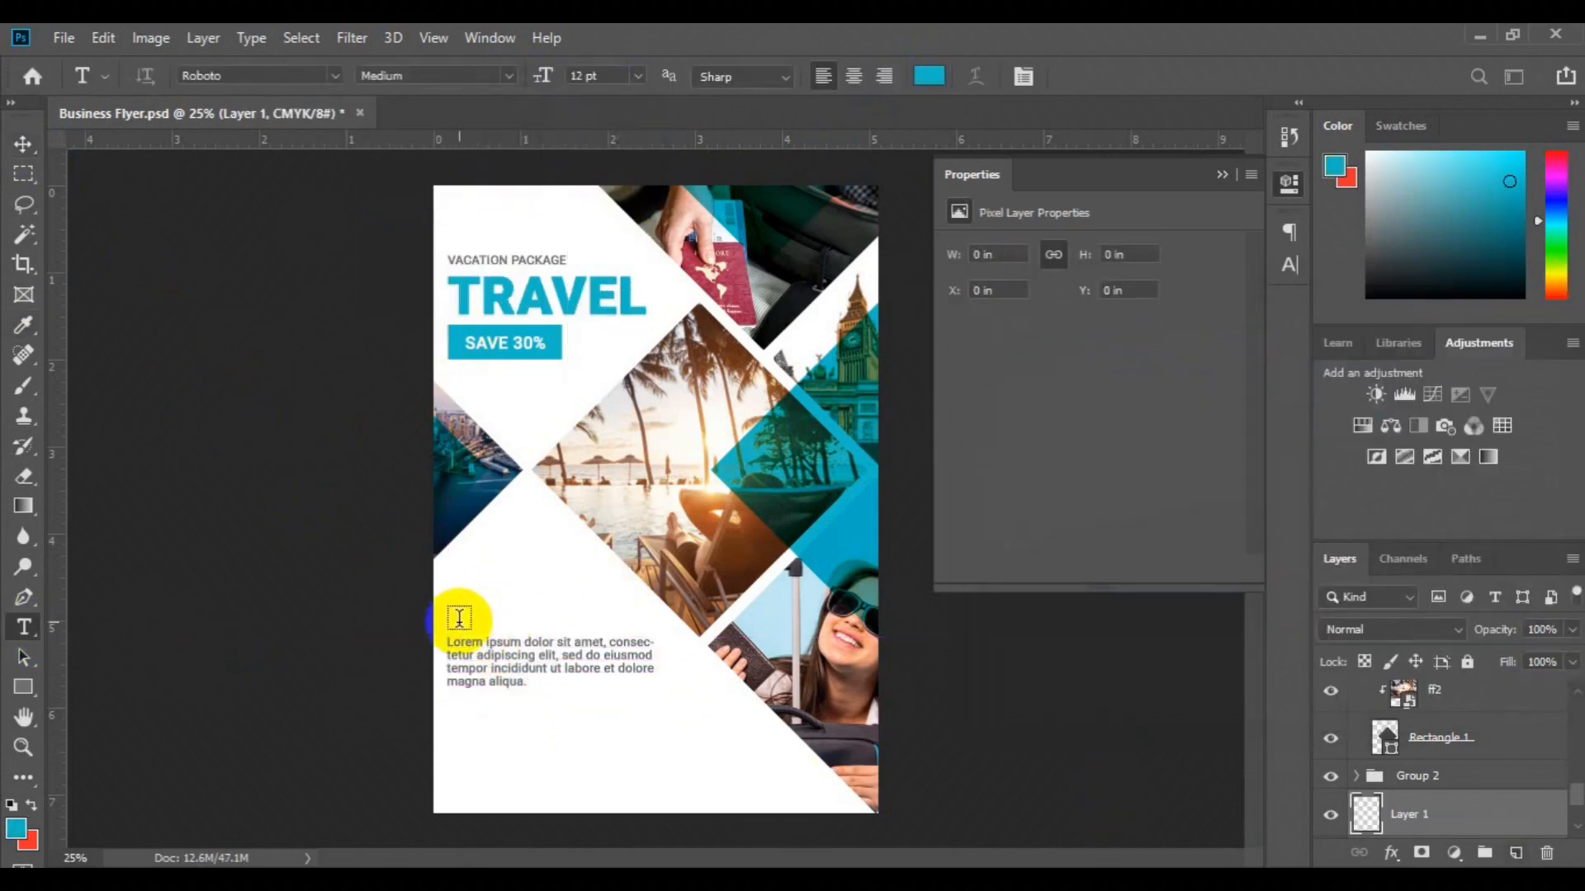
Step: Add the heading Pack Travel 1 & Pack Travel 2 above the Lorem ipsum paragraph
{"action": "left_click", "coordinate": [455, 625]}
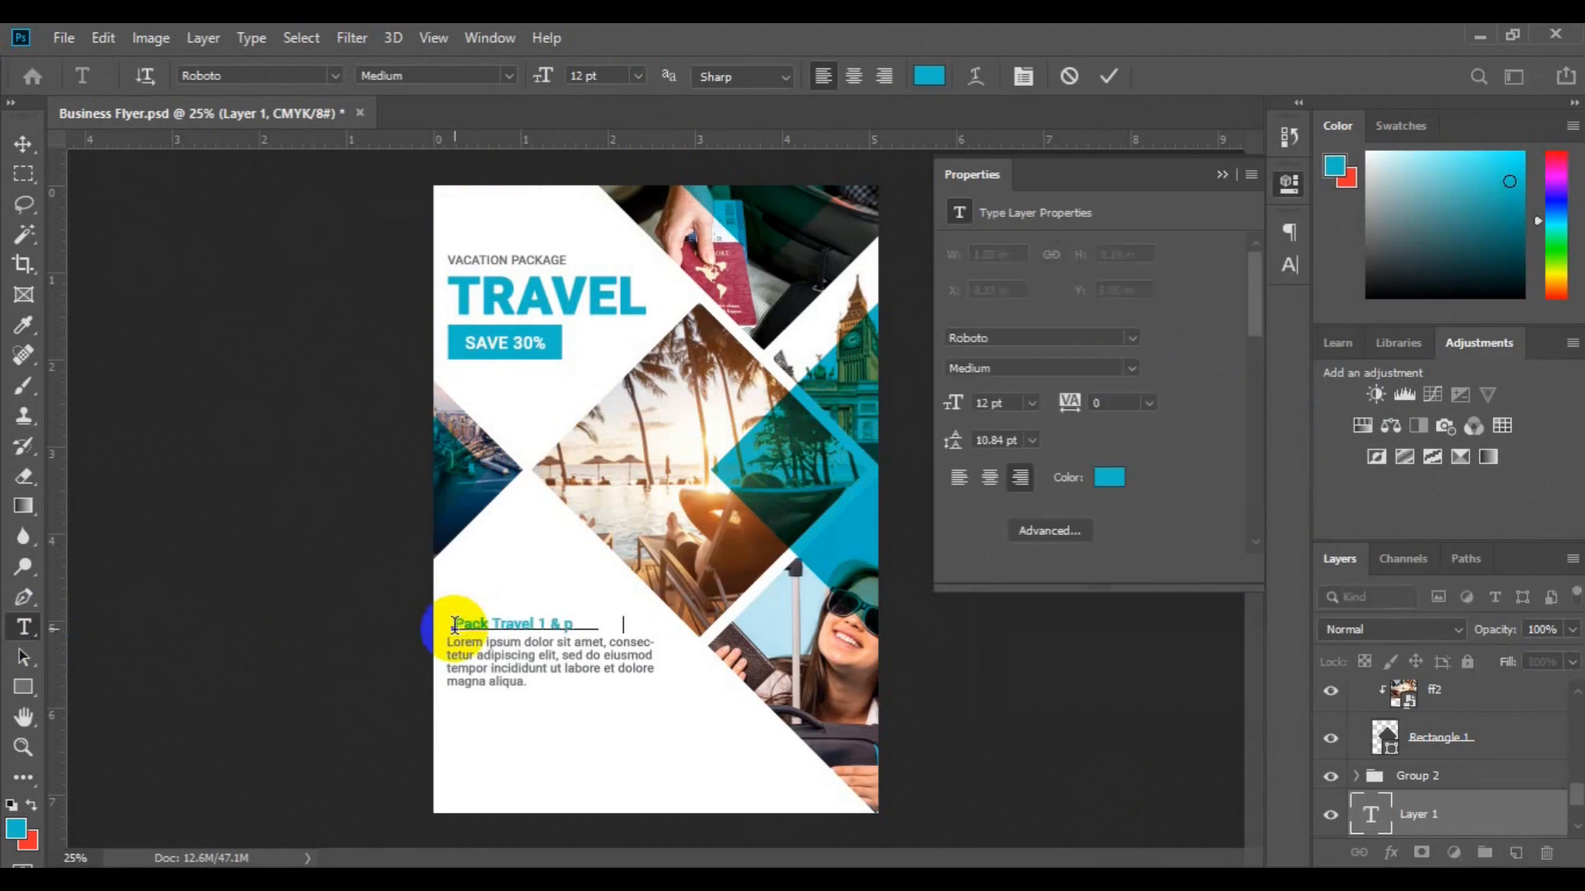
{"action": "key", "text": "BackSpace"}
{"action": "type", "text": "Pack Travel 2"}
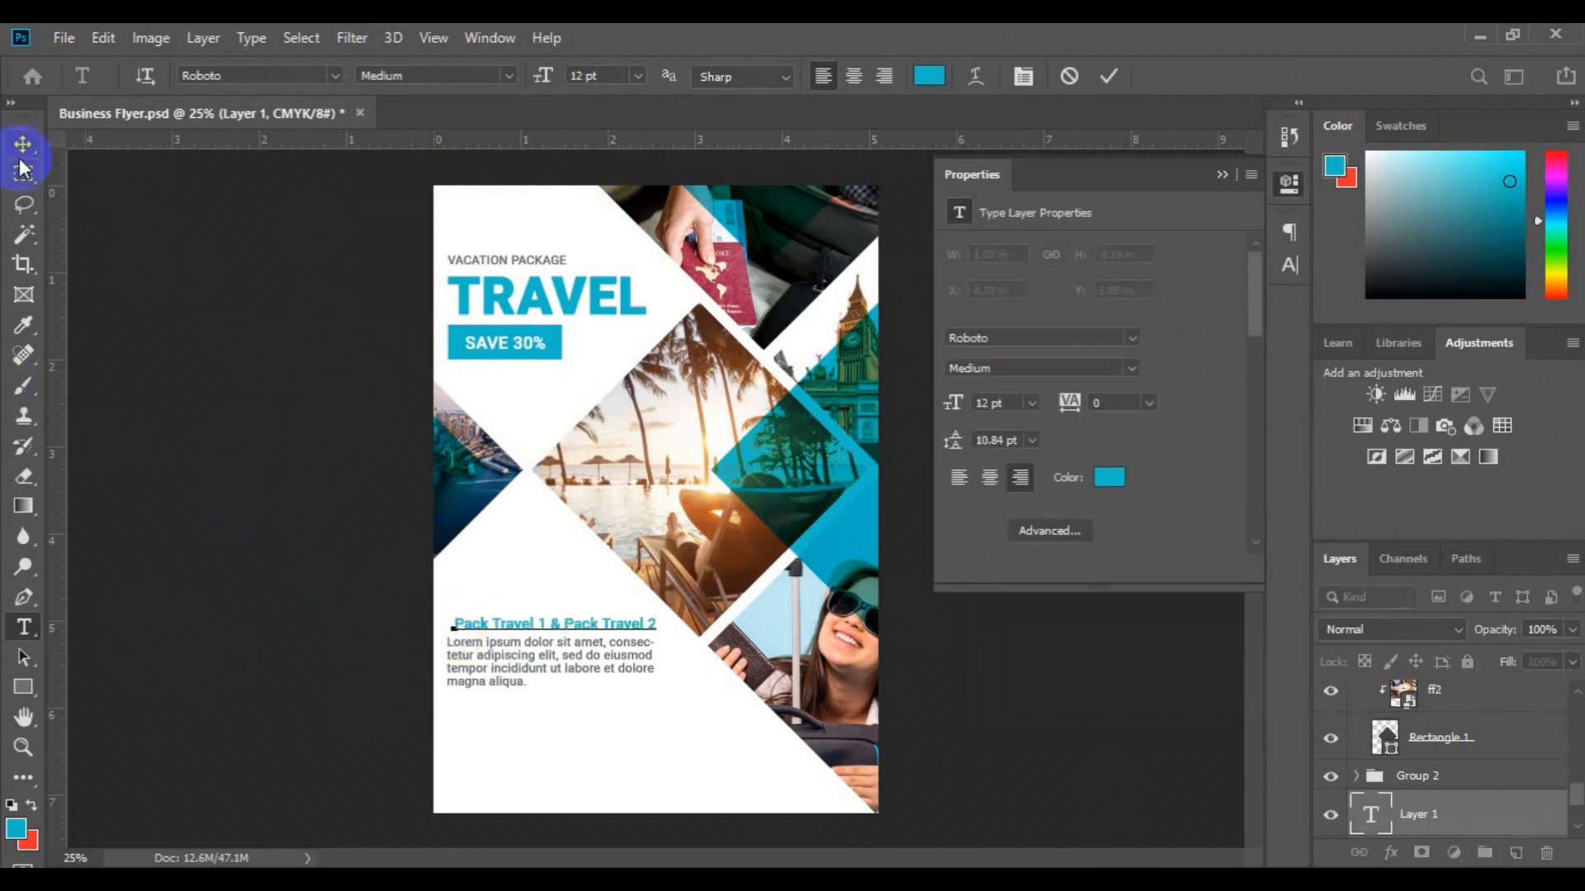
Step: Left-align the Pack Travel heading with the Lorem ipsum paragraph and group the two text layers
{"action": "left_click", "coordinate": [22, 161]}
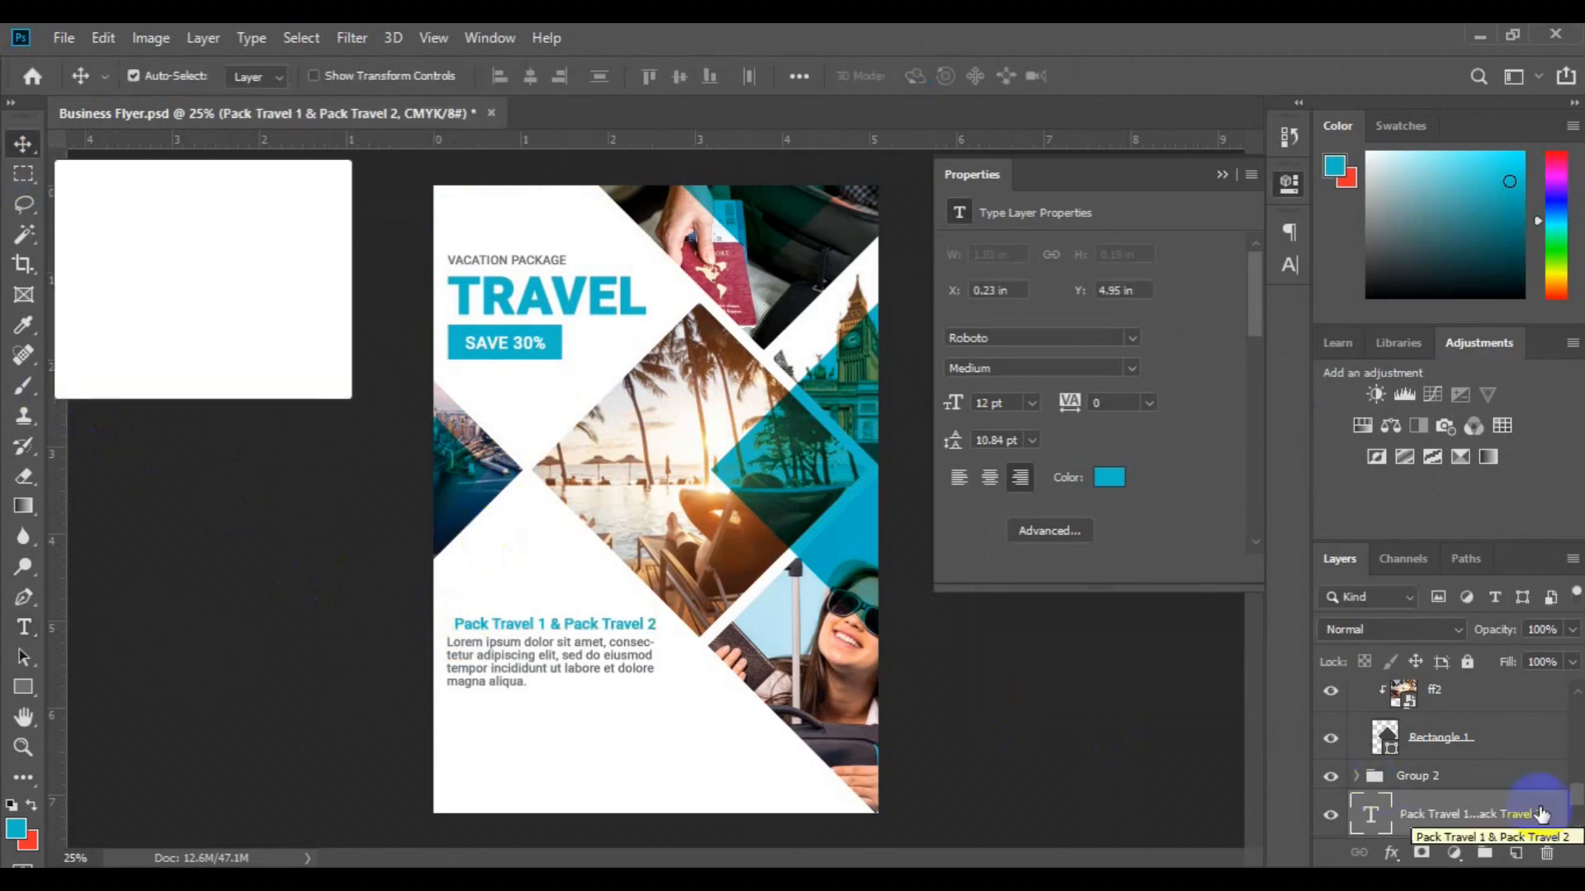
{"action": "left_click", "coordinate": [1420, 815], "text": "shift"}
{"action": "left_click", "coordinate": [499, 76]}
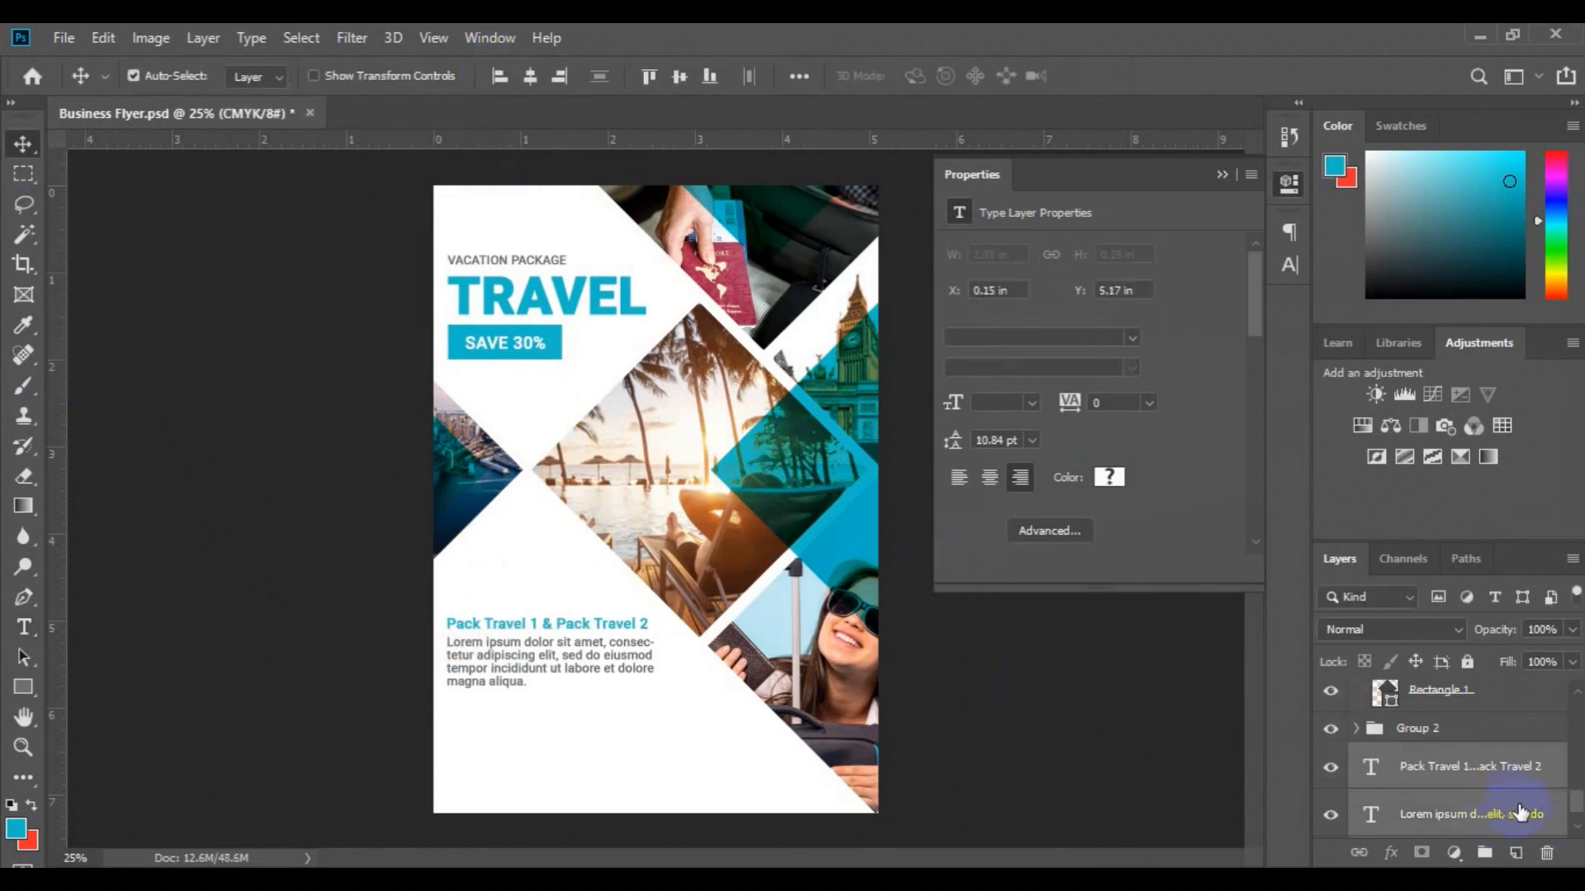
{"action": "left_click_drag", "start_coordinate": [1517, 814], "coordinate": [1485, 852]}
{"action": "left_click", "coordinate": [1415, 776]}
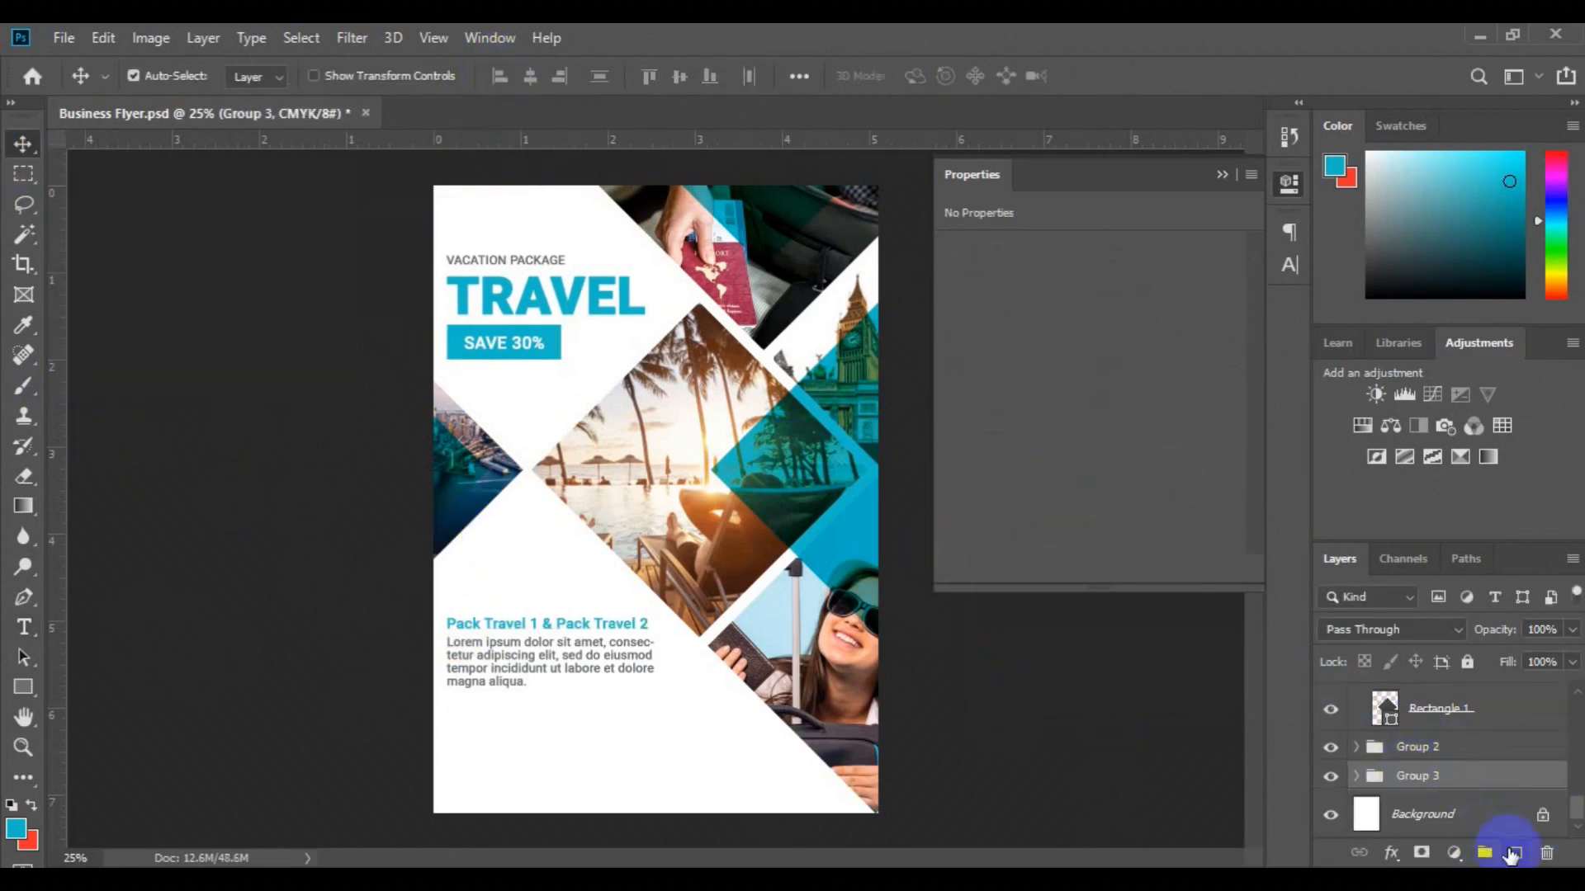
Step: Add the price $500 in teal Roboto Bold at 24 pt above the Pack Travel heading, lined up with its left edge
{"action": "left_click", "coordinate": [1514, 852]}
{"action": "key", "text": "t"}
{"action": "left_click", "coordinate": [509, 76]}
{"action": "left_click", "coordinate": [475, 246]}
{"action": "left_click", "coordinate": [637, 75]}
{"action": "left_click", "coordinate": [611, 283]}
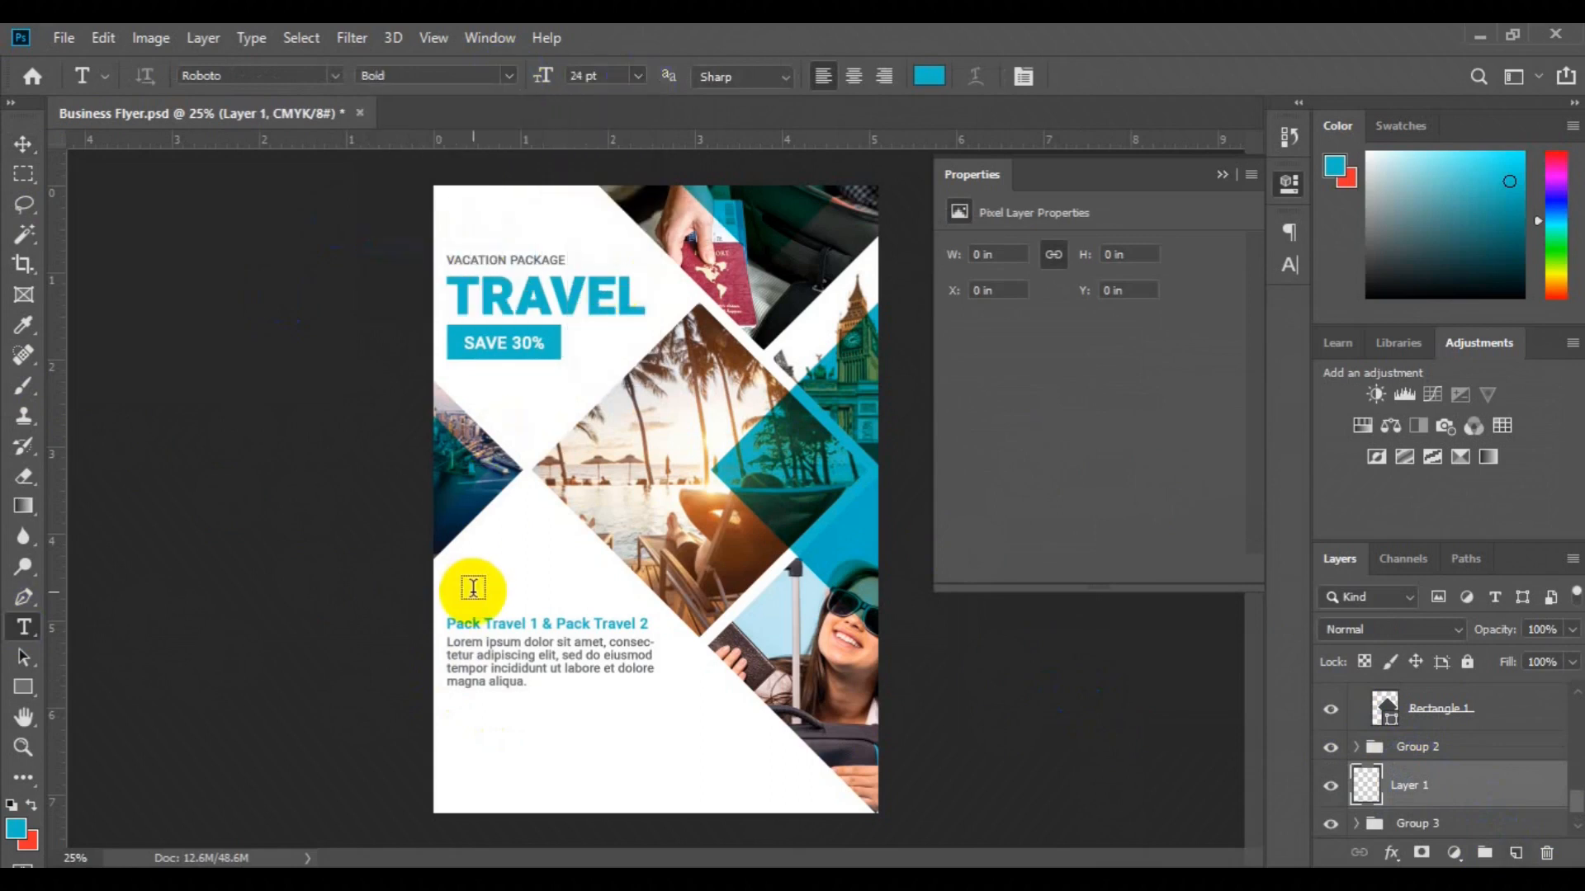
{"action": "left_click", "coordinate": [473, 590]}
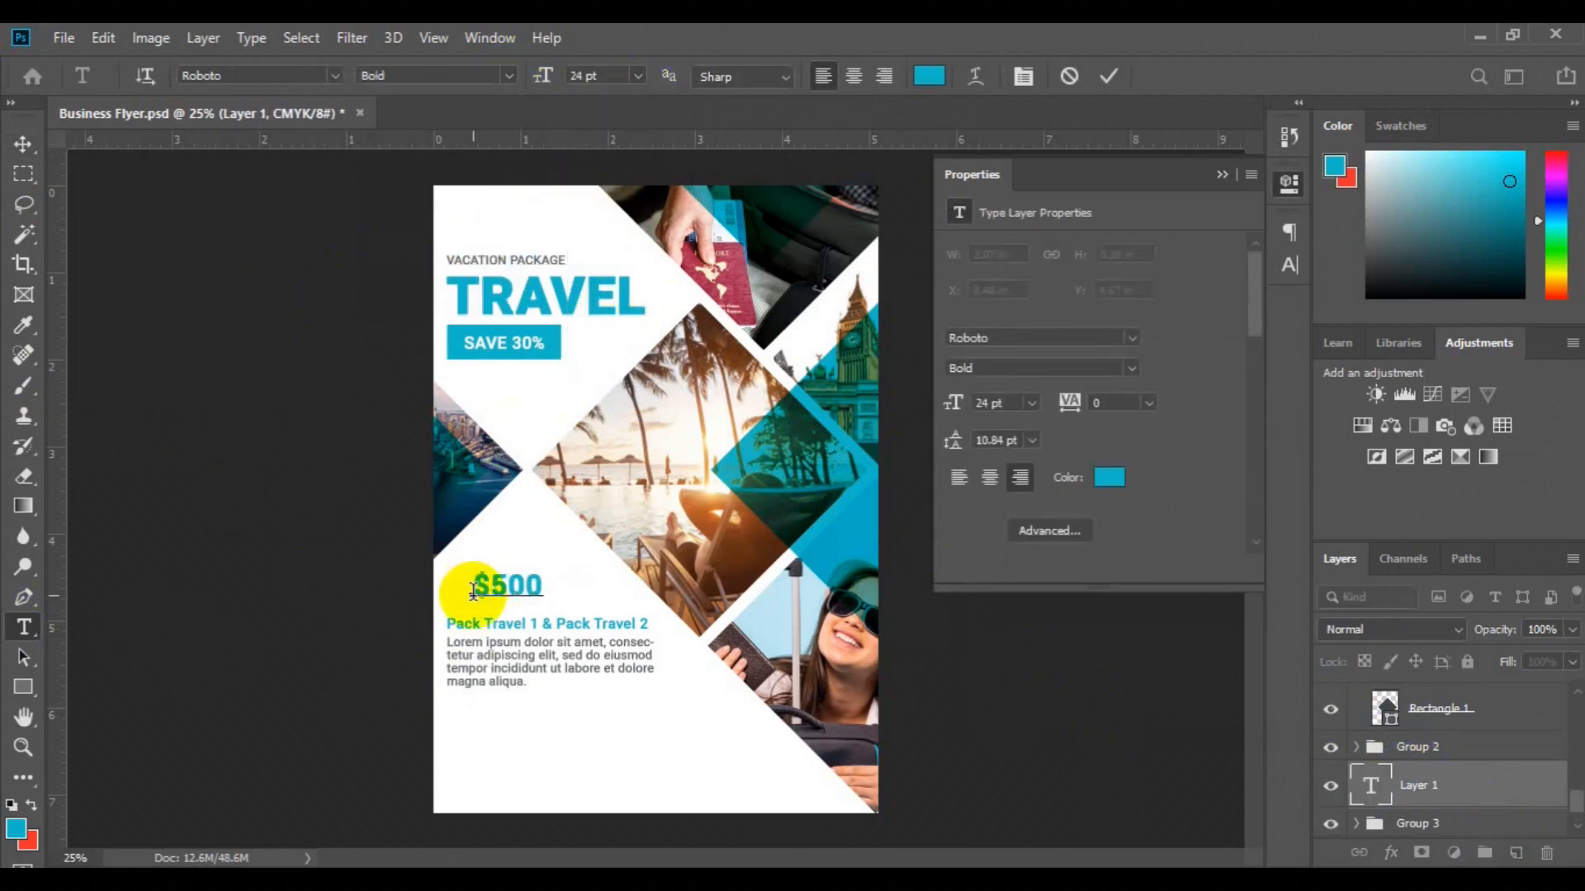
{"action": "left_click_drag", "start_coordinate": [501, 584], "coordinate": [472, 589]}
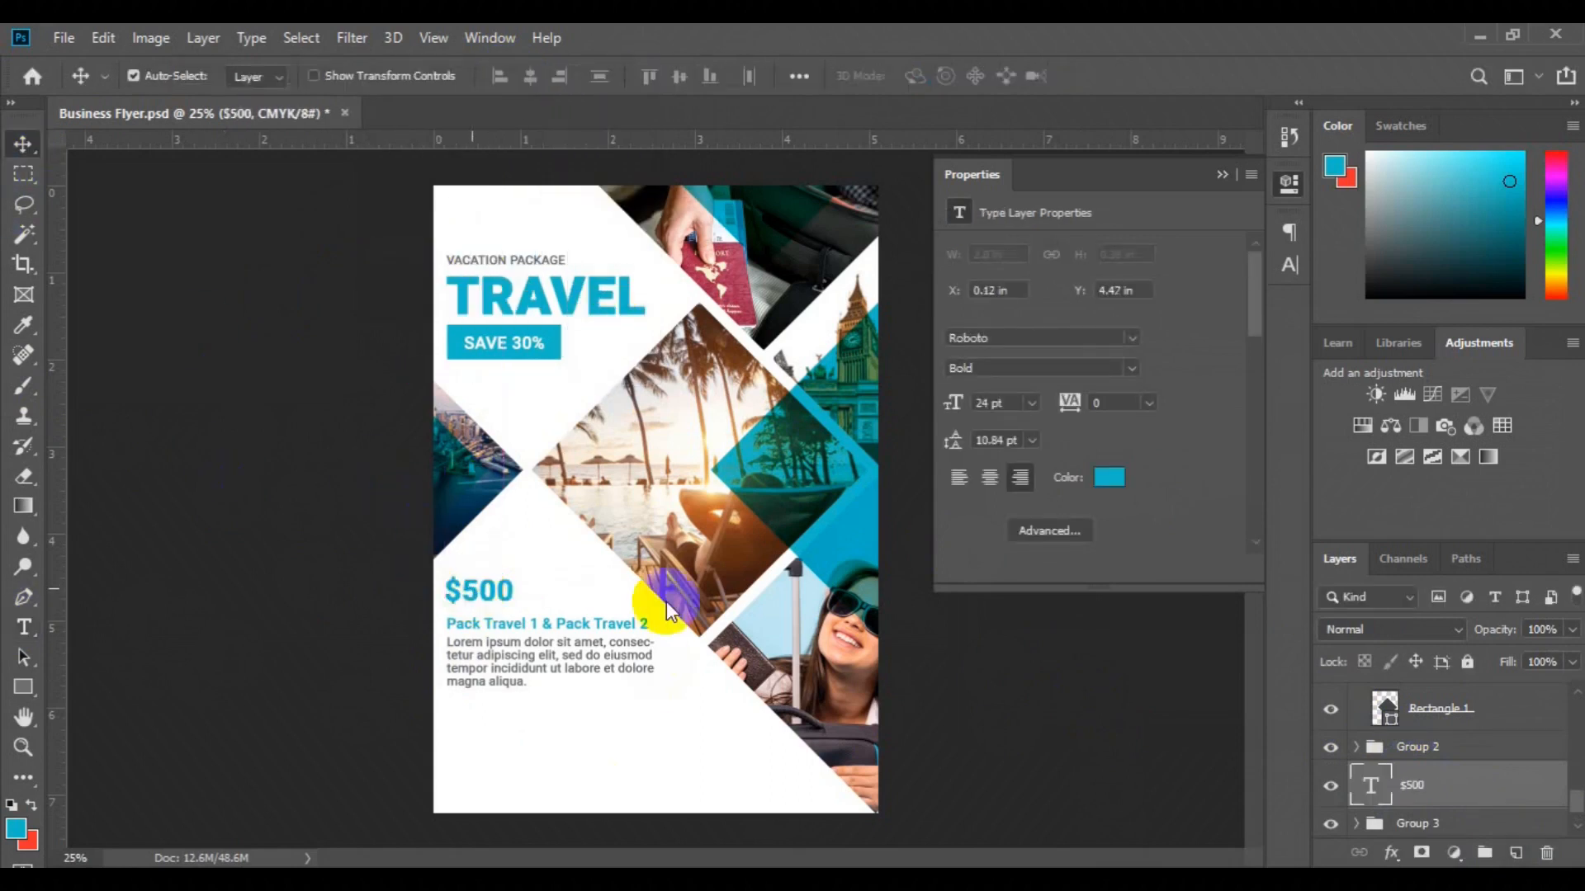
Step: Draw a horizontal teal line about 564 px long below the paragraph with the Pen tool, using a 6 px stroke and no fill
{"action": "left_click", "coordinate": [1571, 829]}
{"action": "left_click", "coordinate": [1450, 814]}
{"action": "left_click", "coordinate": [23, 597]}
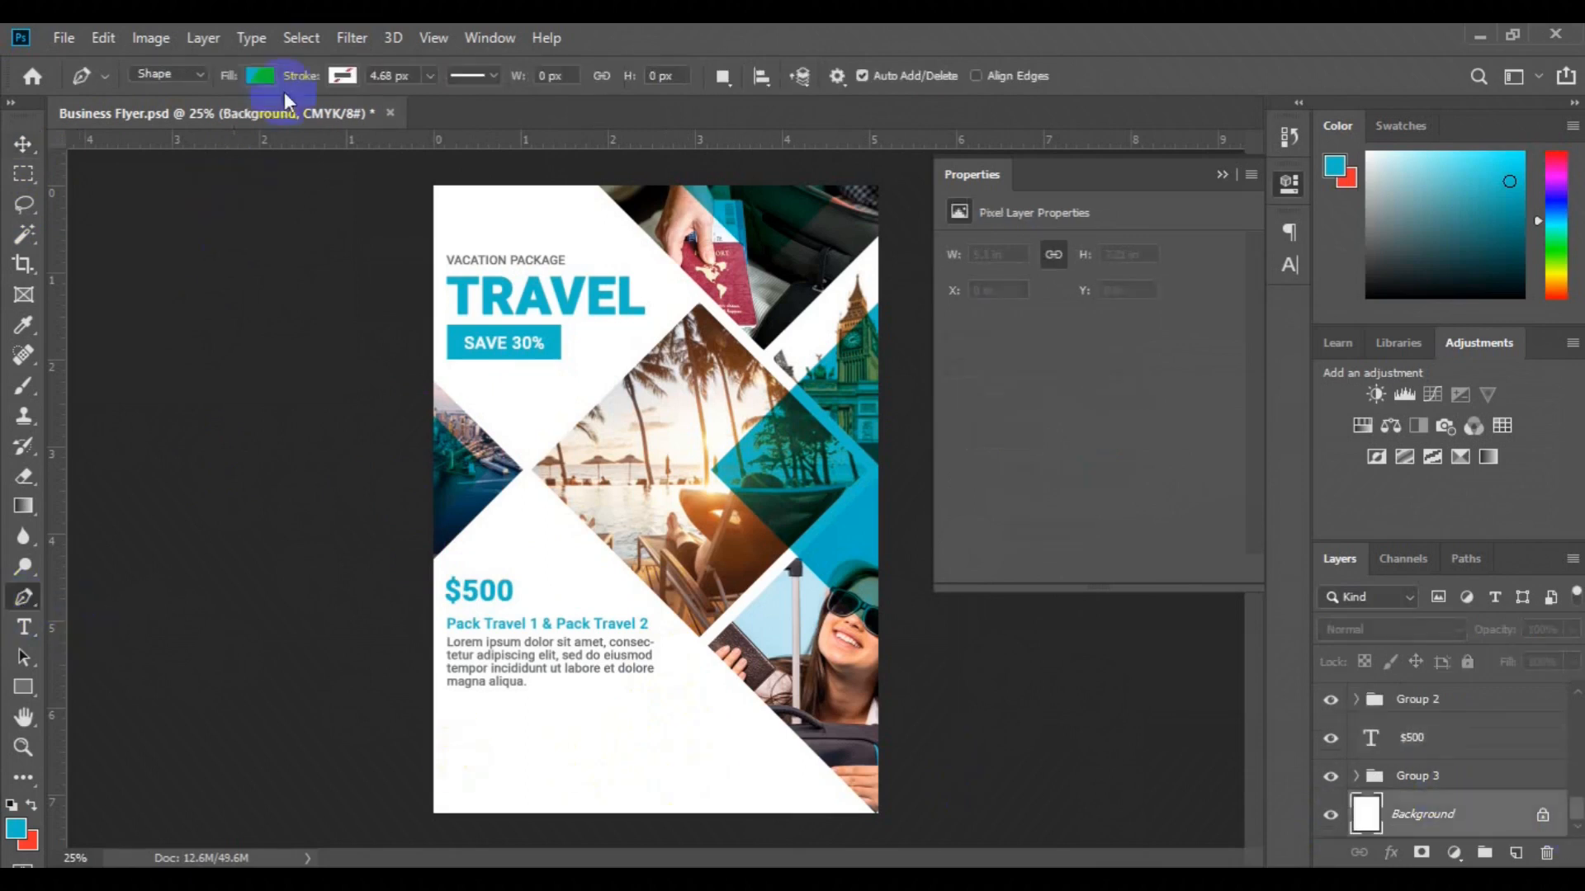
{"action": "left_click", "coordinate": [340, 76]}
{"action": "left_click", "coordinate": [228, 197]}
{"action": "left_click", "coordinate": [448, 705]}
{"action": "left_click", "coordinate": [611, 705], "text": "shift"}
{"action": "left_click", "coordinate": [641, 735], "text": "ctrl"}
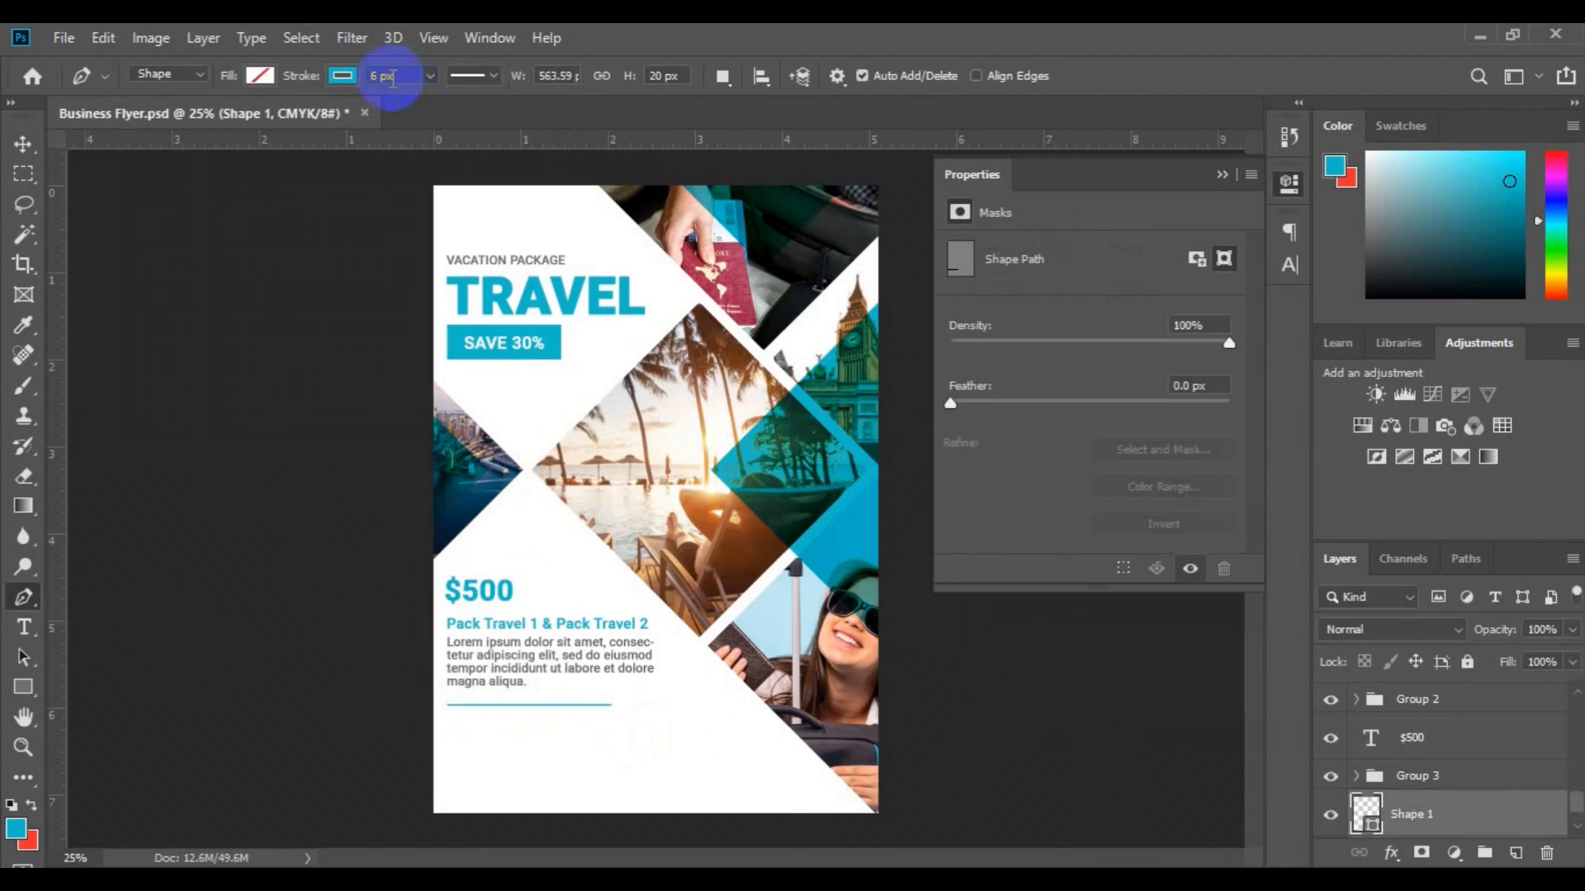
{"action": "left_click", "coordinate": [23, 145]}
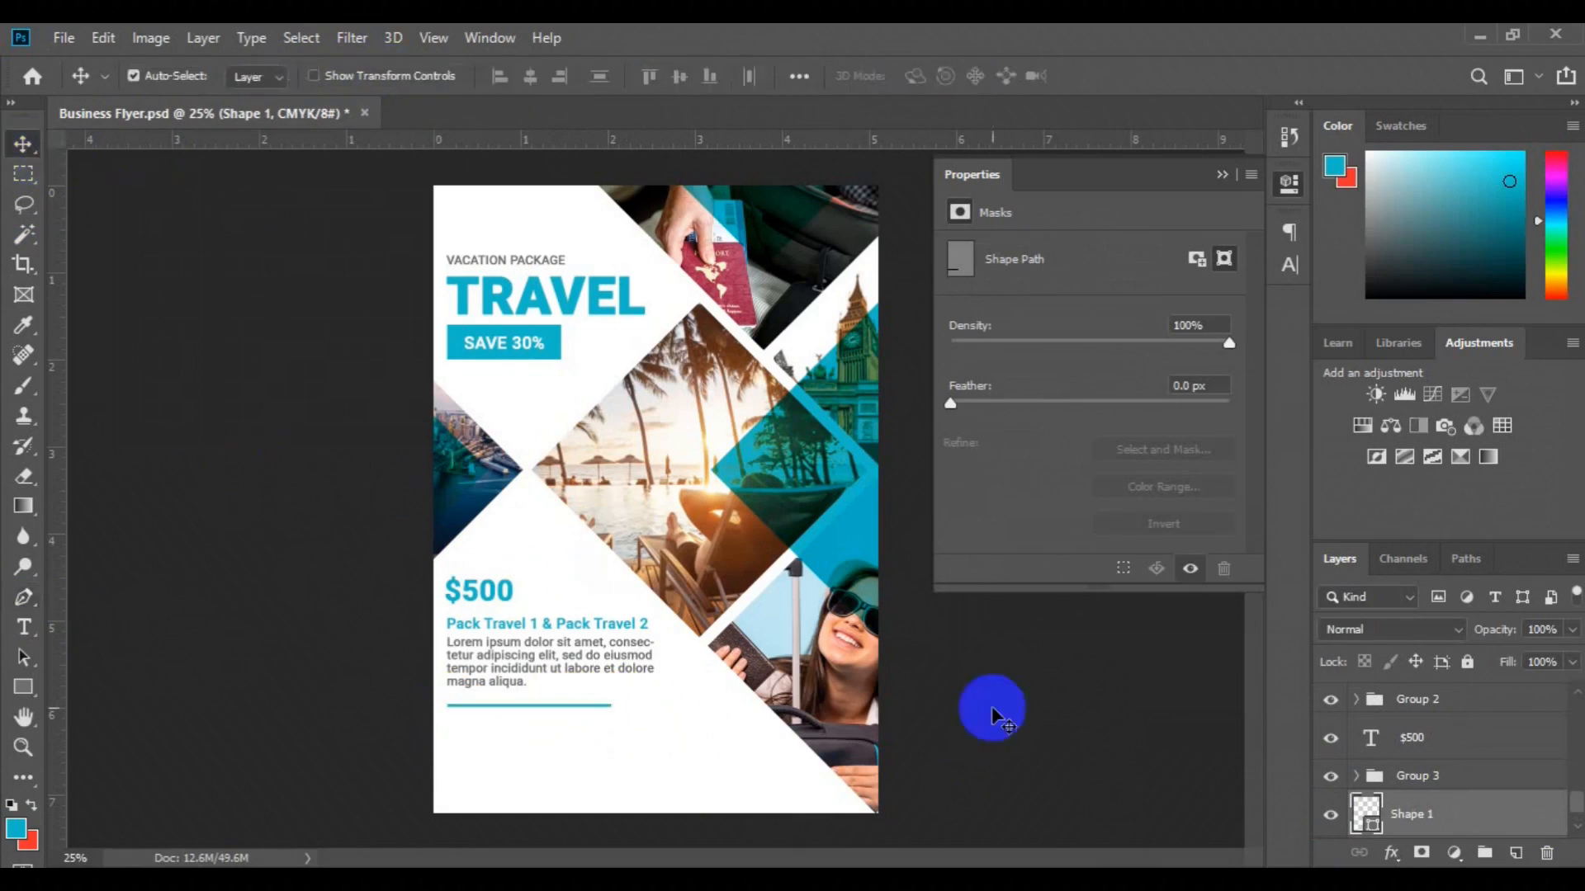
{"action": "left_click", "coordinate": [1425, 776], "text": "shift"}
Step: Add the text Book Now in teal Roboto Regular at 14 pt below the horizontal line
{"action": "left_click", "coordinate": [1577, 828]}
{"action": "left_click", "coordinate": [1453, 813]}
{"action": "left_click", "coordinate": [23, 627]}
{"action": "left_click", "coordinate": [455, 741]}
{"action": "left_click", "coordinate": [637, 77]}
{"action": "left_click", "coordinate": [623, 226]}
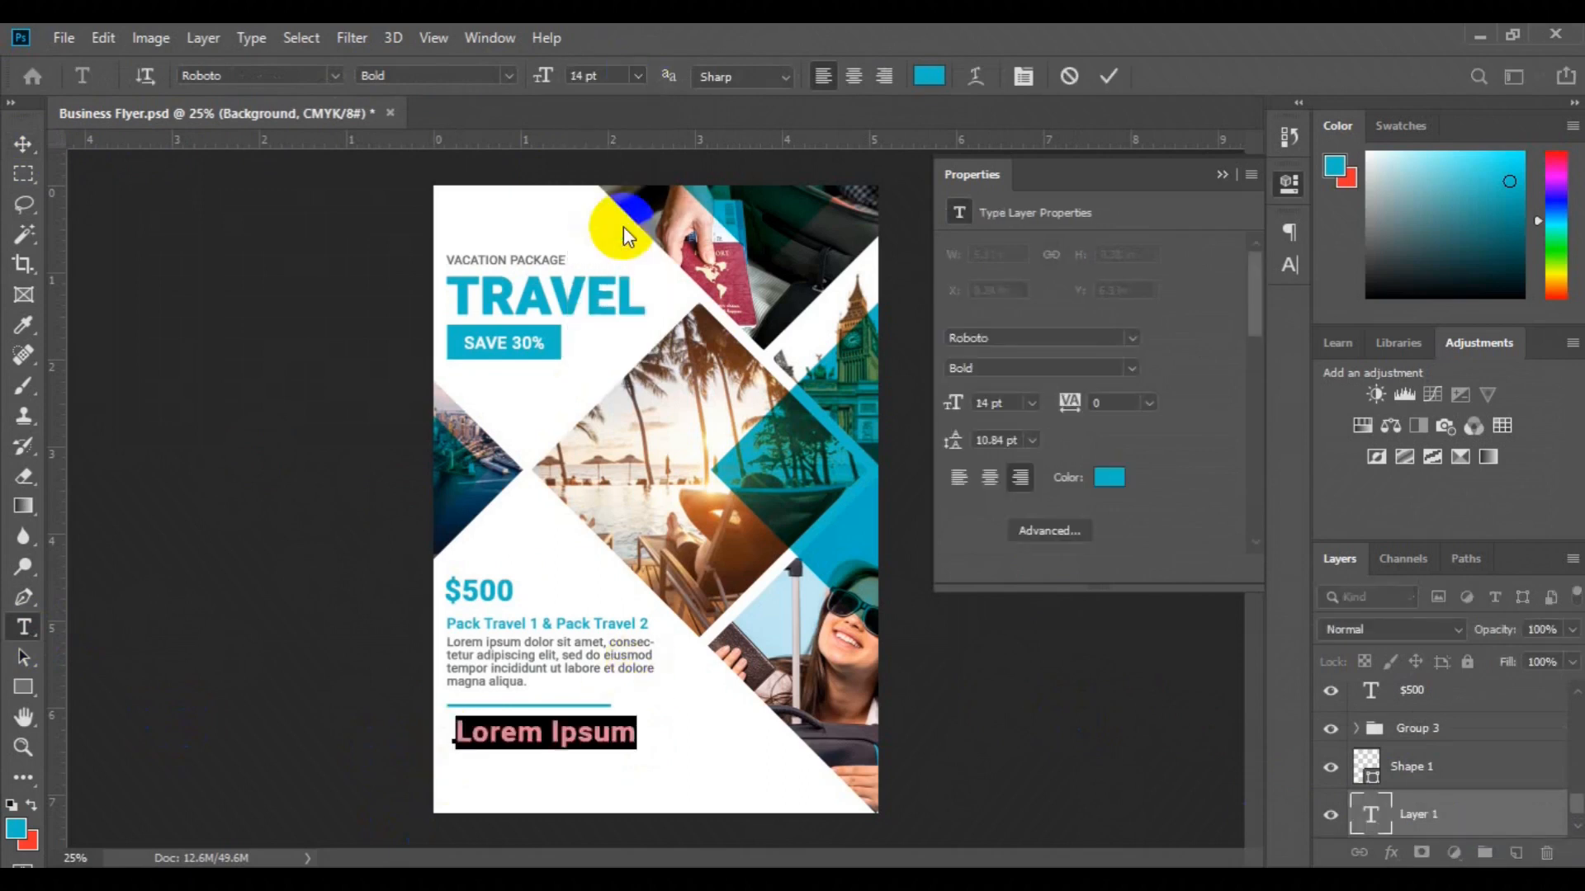
{"action": "left_click", "coordinate": [468, 75]}
{"action": "left_click", "coordinate": [481, 175]}
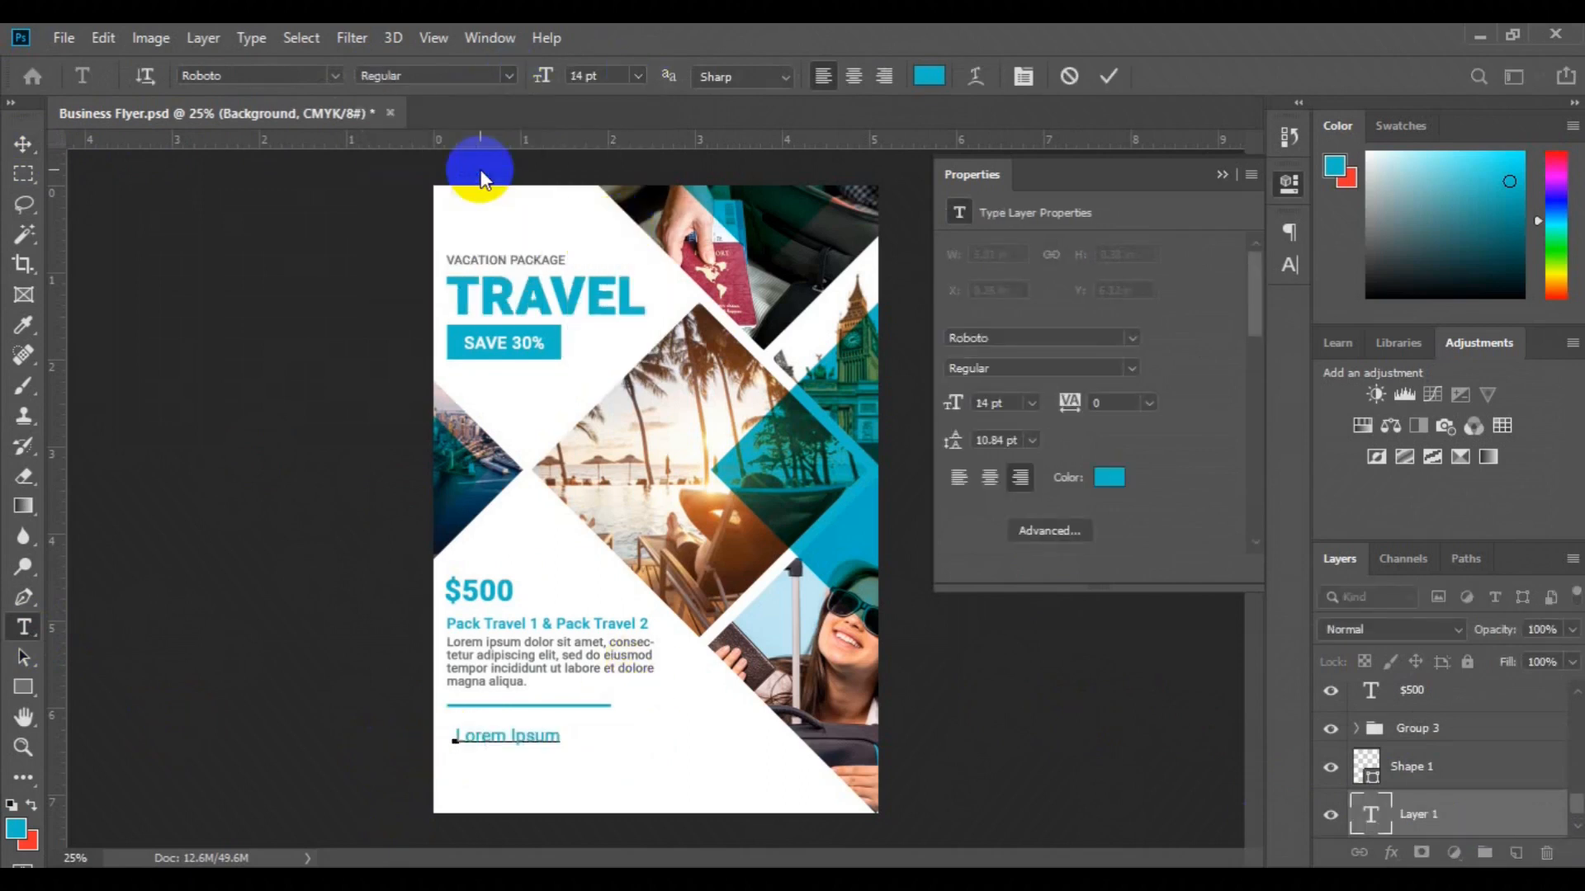
{"action": "type", "text": "Book Now"}
{"action": "left_click", "coordinate": [23, 145]}
Step: Below Book Now, add 10 pt text in grey #a7a8a8 with Contact us plus the phone number and a second line Term & Condition Apply
{"action": "scroll", "coordinate": [1519, 813], "scroll_direction": "down", "scroll_amount": 1}
{"action": "left_click", "coordinate": [1373, 826]}
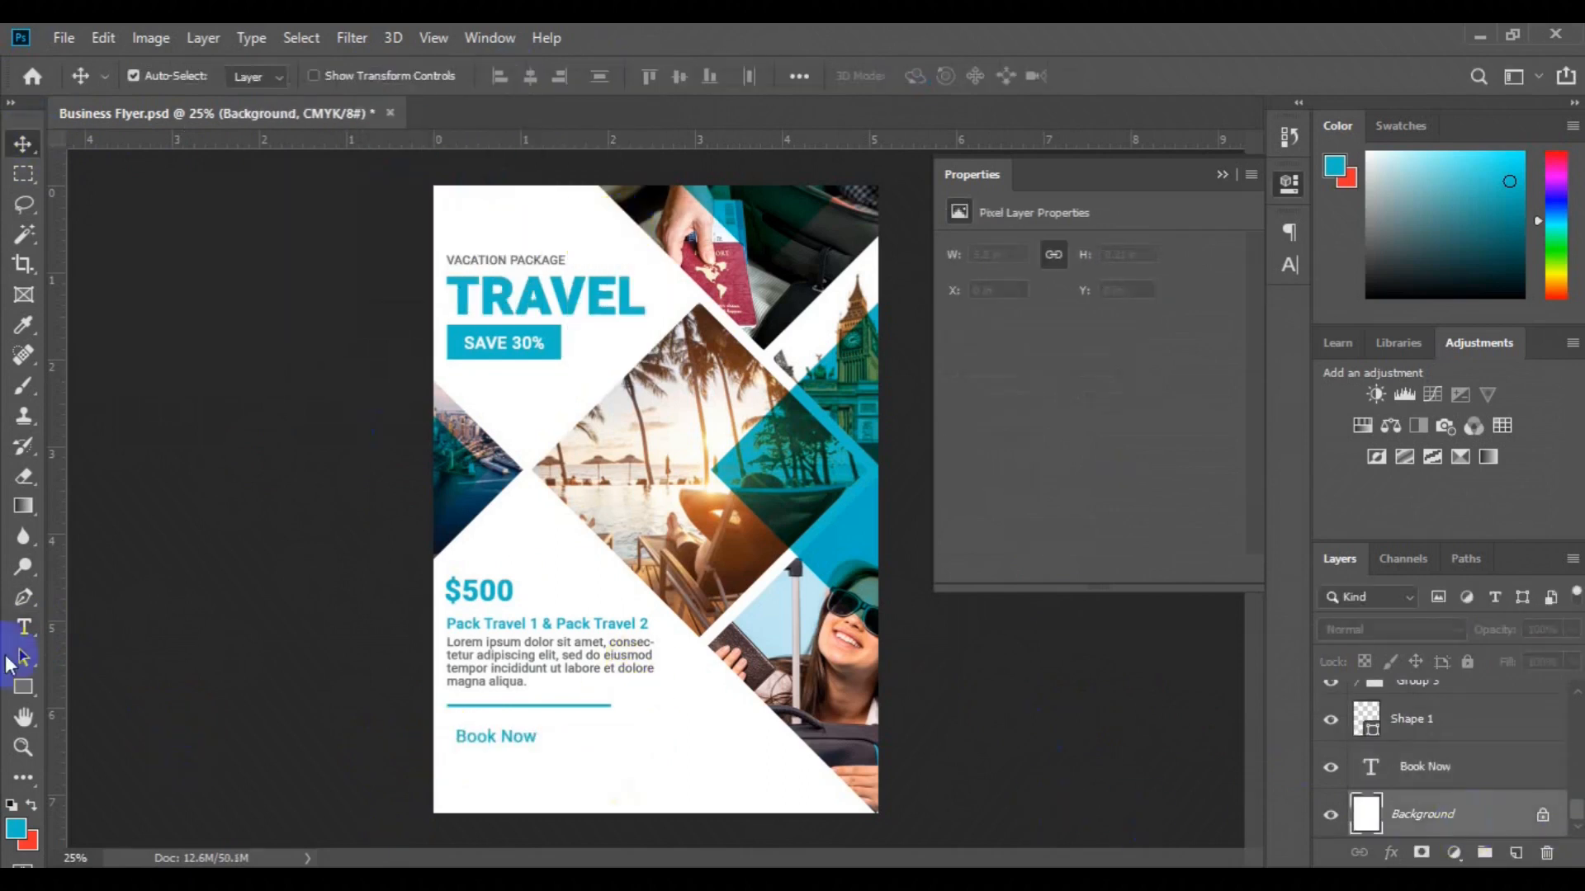
{"action": "left_click", "coordinate": [23, 627]}
{"action": "left_click", "coordinate": [637, 79]}
{"action": "left_click", "coordinate": [627, 177]}
{"action": "left_click", "coordinate": [928, 77]}
{"action": "left_click", "coordinate": [461, 261]}
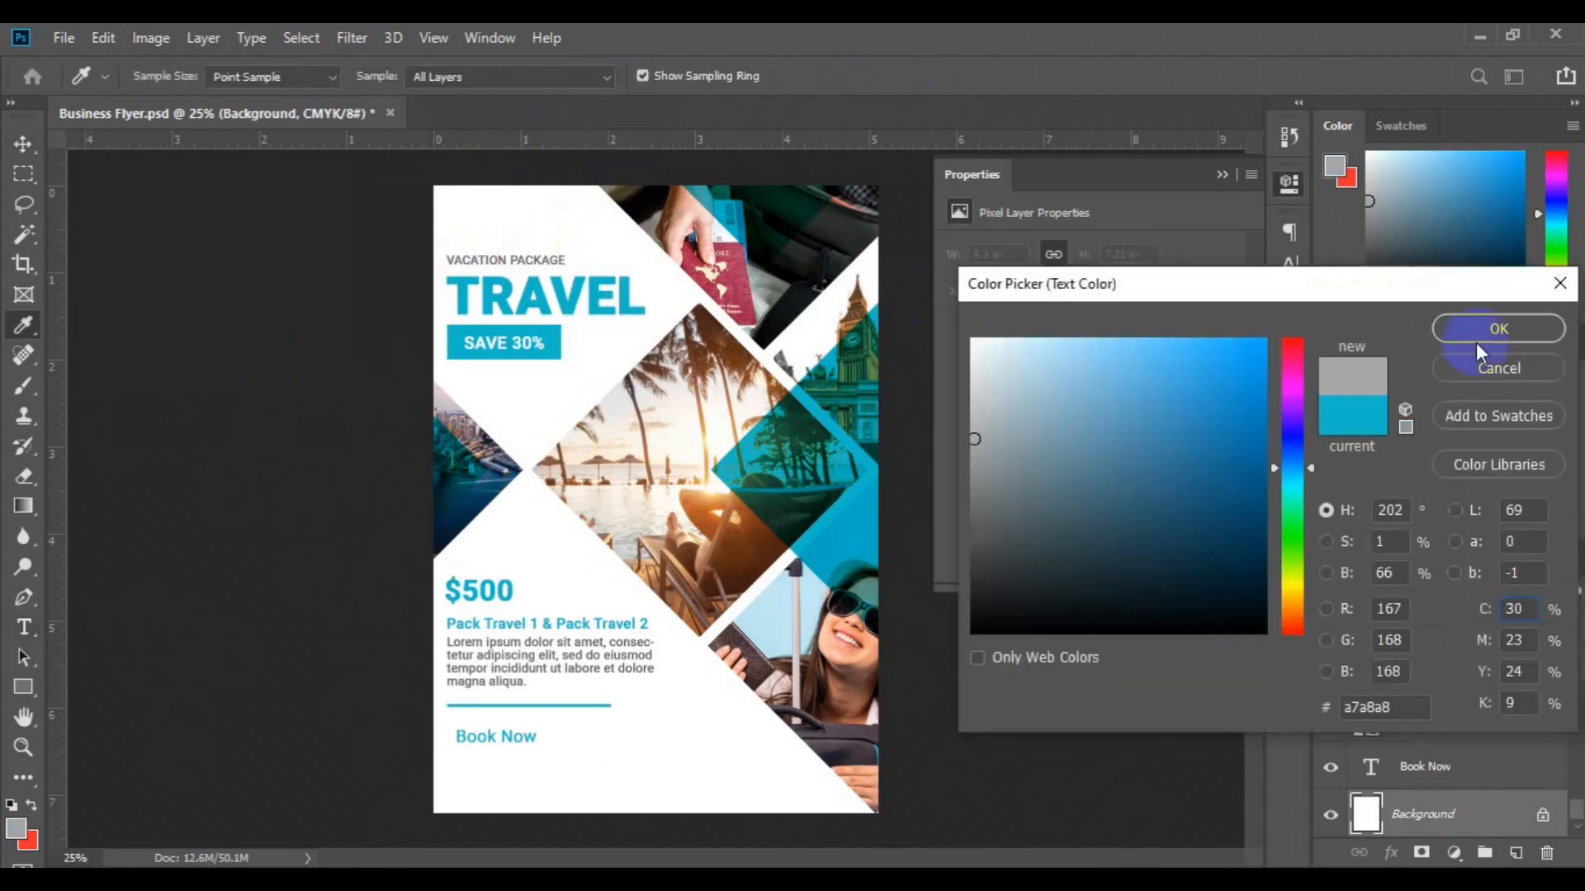
{"action": "left_click", "coordinate": [1478, 341]}
{"action": "left_click", "coordinate": [468, 773]}
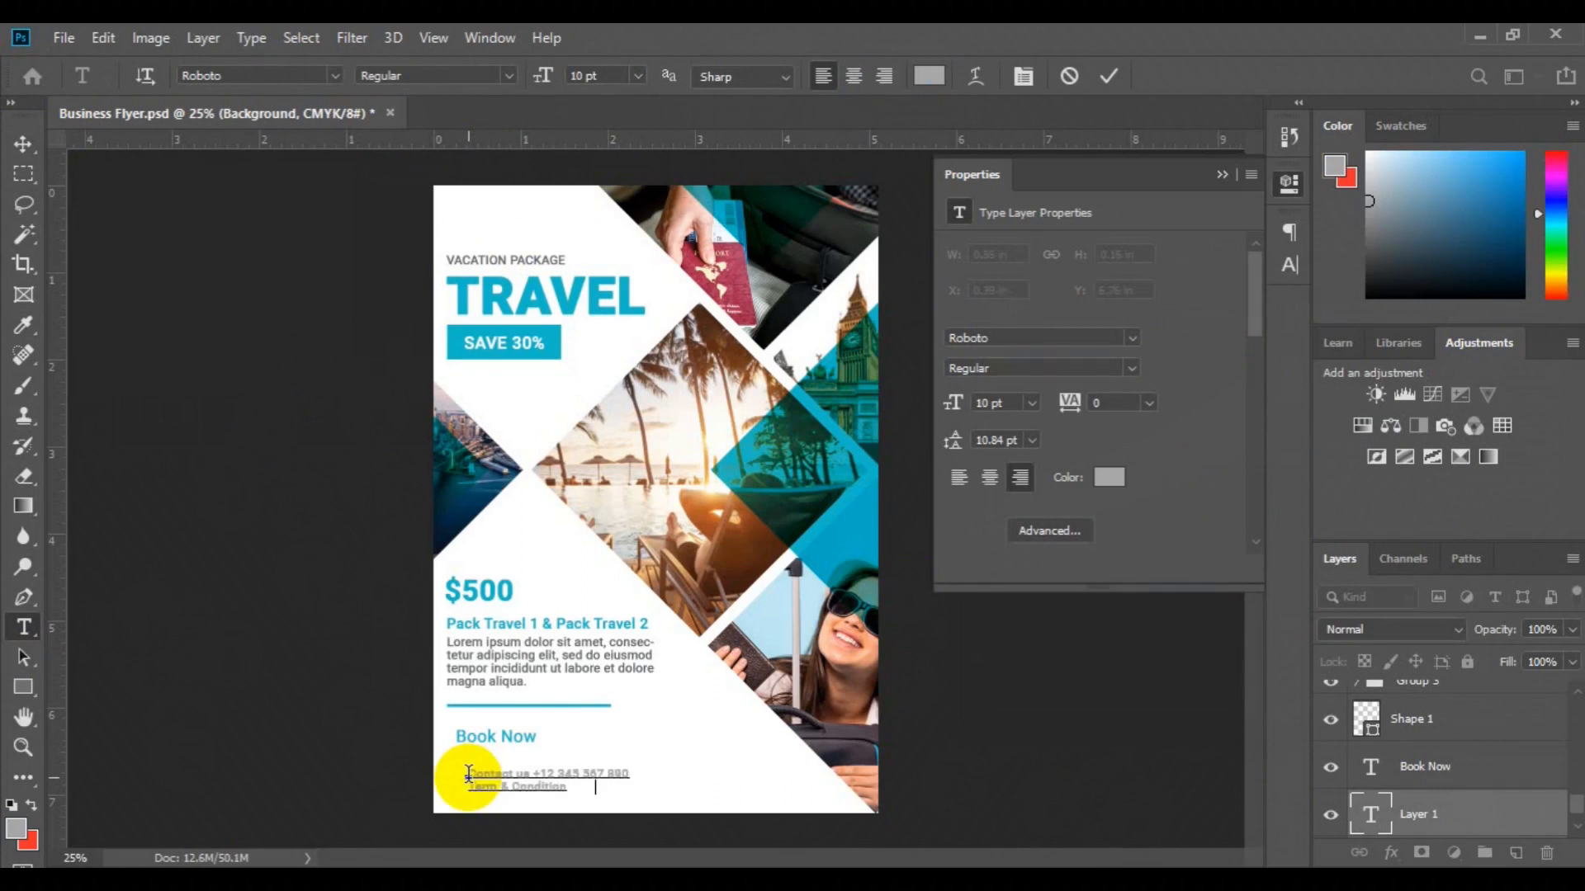
{"action": "type", "text": "Apply"}
Step: Recolour the two-line contact text to a dark blue-grey and copy that colour's hex code
{"action": "key", "text": "ctrl+a"}
{"action": "left_click", "coordinate": [929, 75]}
{"action": "left_click", "coordinate": [1063, 574]}
{"action": "left_click", "coordinate": [1366, 707]}
{"action": "key", "text": "ctrl+c"}
{"action": "left_click", "coordinate": [1498, 330]}
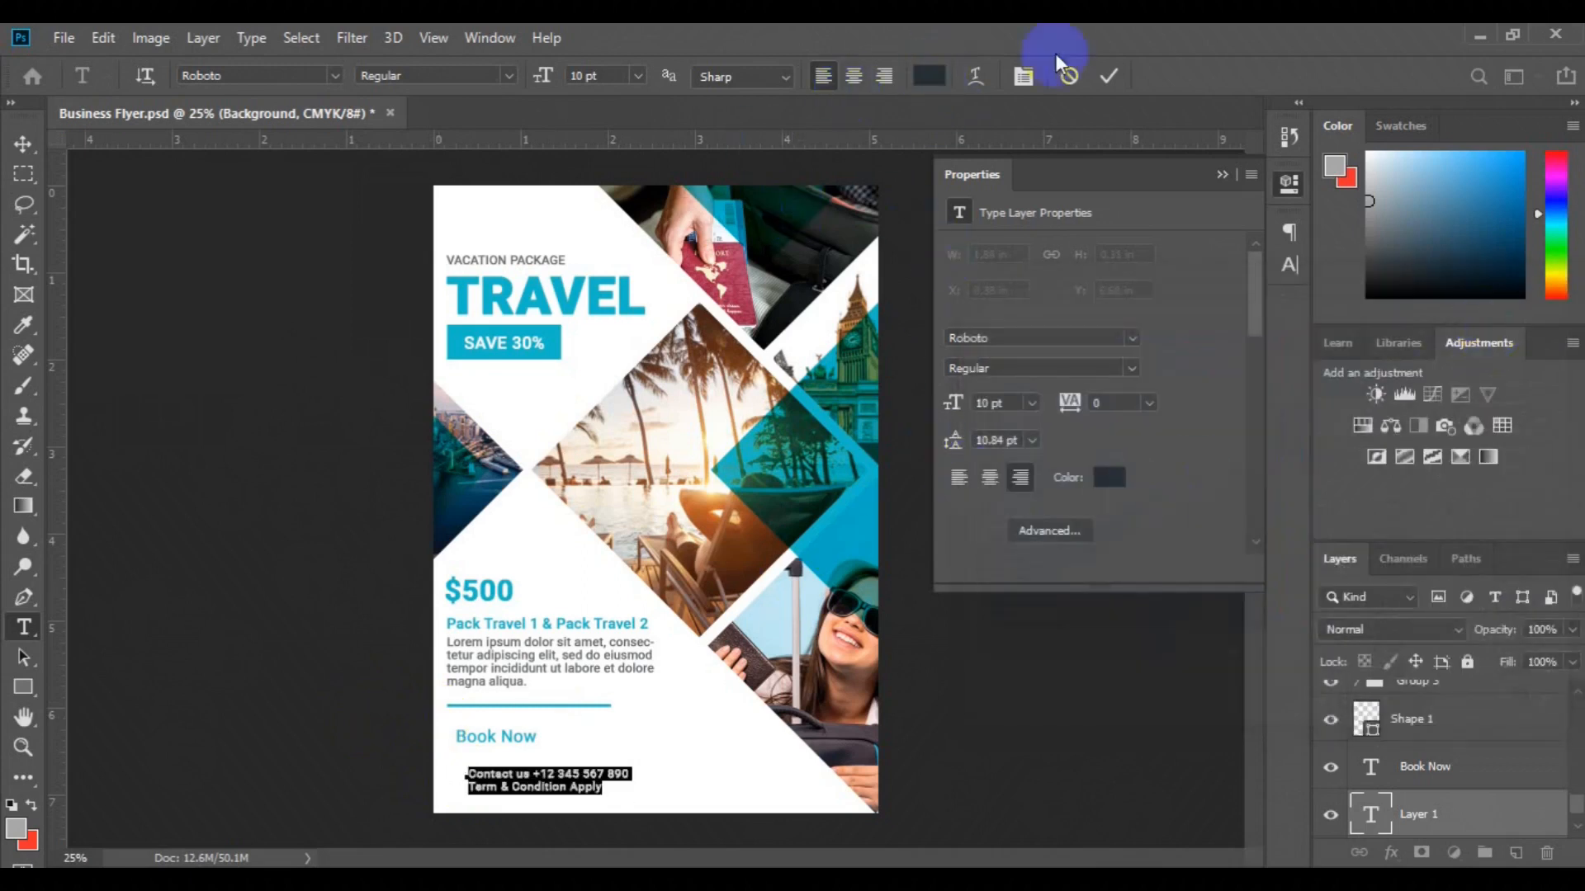
Step: Apply the copied dark colour to the whole Lorem ipsum paragraph
{"action": "left_click", "coordinate": [513, 656]}
{"action": "key", "text": "ctrl+a"}
{"action": "left_click", "coordinate": [928, 75]}
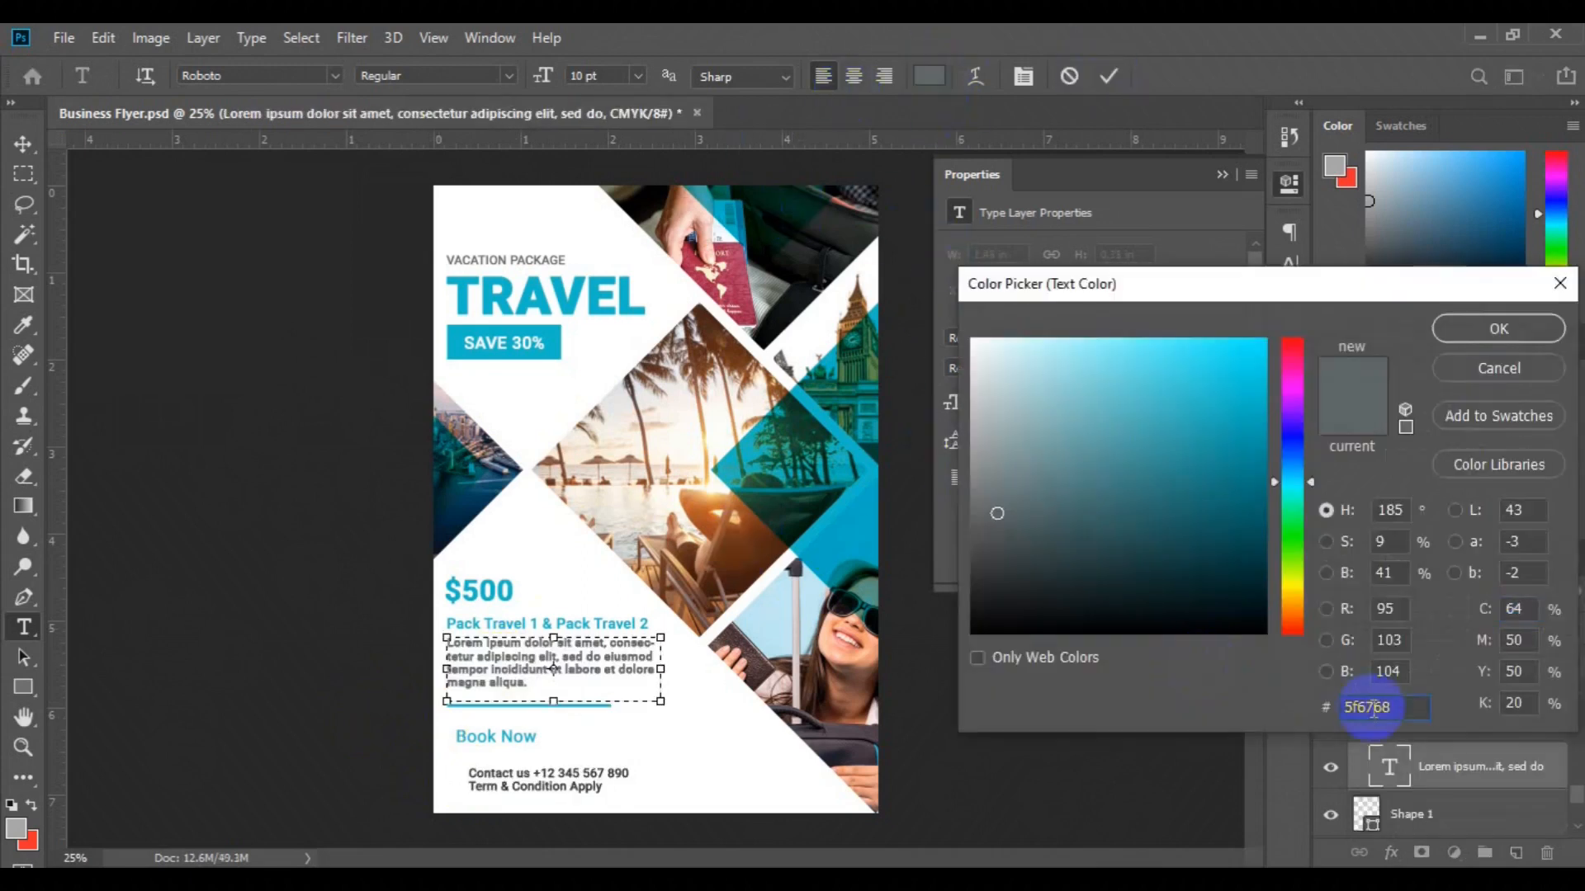
{"action": "key", "text": "ctrl+v"}
{"action": "left_click", "coordinate": [1499, 329]}
{"action": "left_click", "coordinate": [1109, 75]}
Step: Apply the copied dark colour to the VACATION PACKAGE text
{"action": "left_click", "coordinate": [506, 260]}
{"action": "key", "text": "ctrl+a"}
{"action": "left_click", "coordinate": [929, 75]}
{"action": "key", "text": "ctrl+v"}
{"action": "left_click", "coordinate": [1499, 327]}
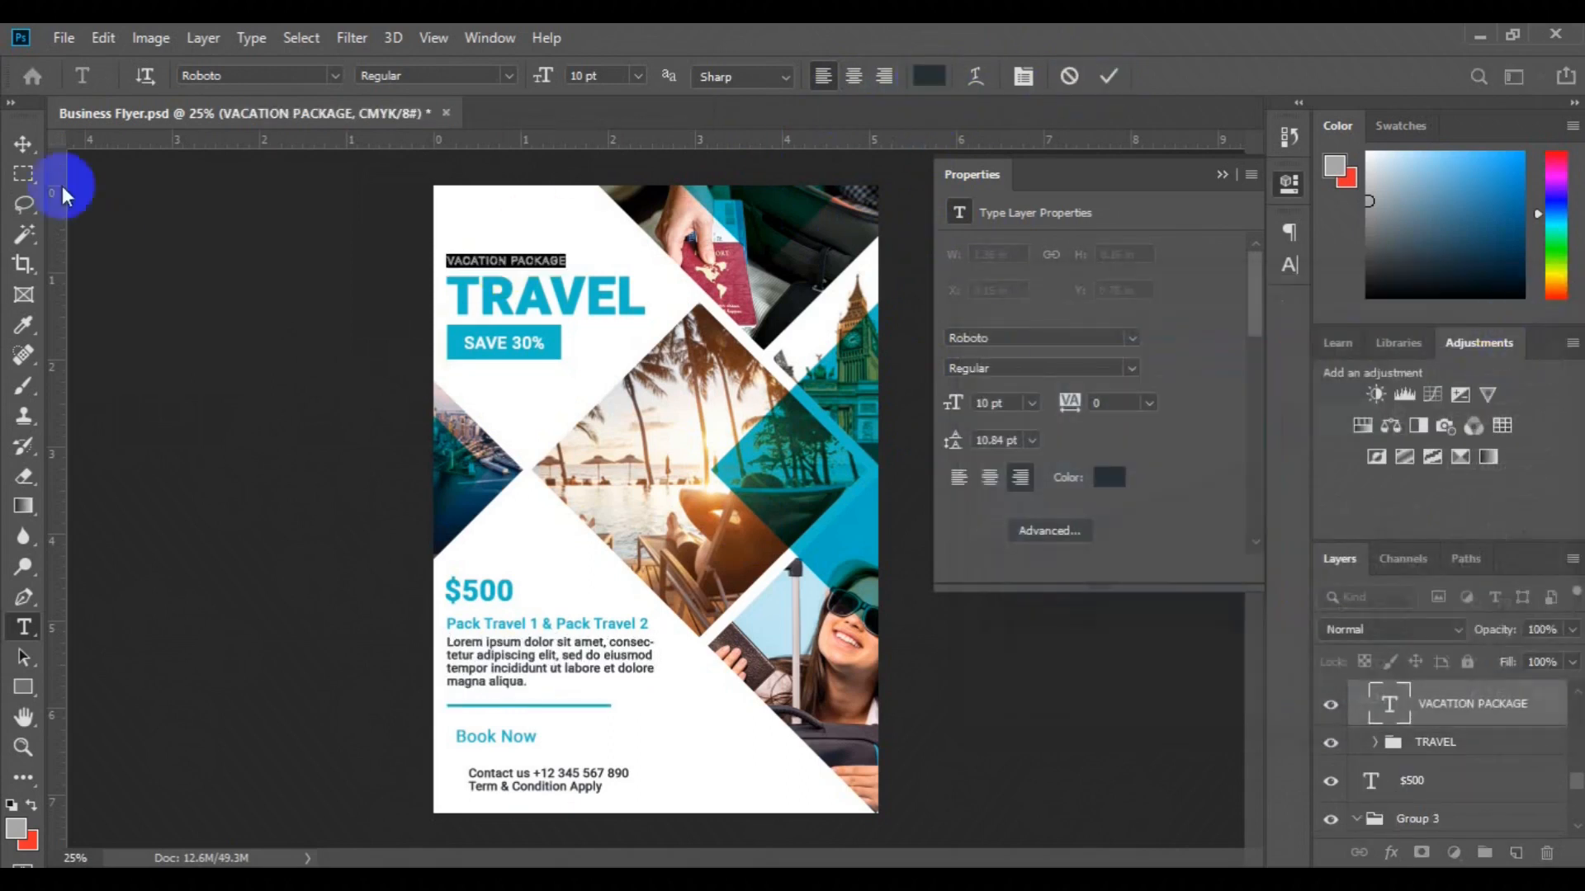
{"action": "left_click", "coordinate": [23, 144]}
Step: Move the contact text up beneath Book Now, left-align the two texts and group them
{"action": "mouse_move", "coordinate": [565, 786]}
{"action": "left_mouse_down"}
{"action": "mouse_move", "coordinate": [531, 763]}
{"action": "mouse_move", "coordinate": [552, 770]}
{"action": "left_mouse_up"}
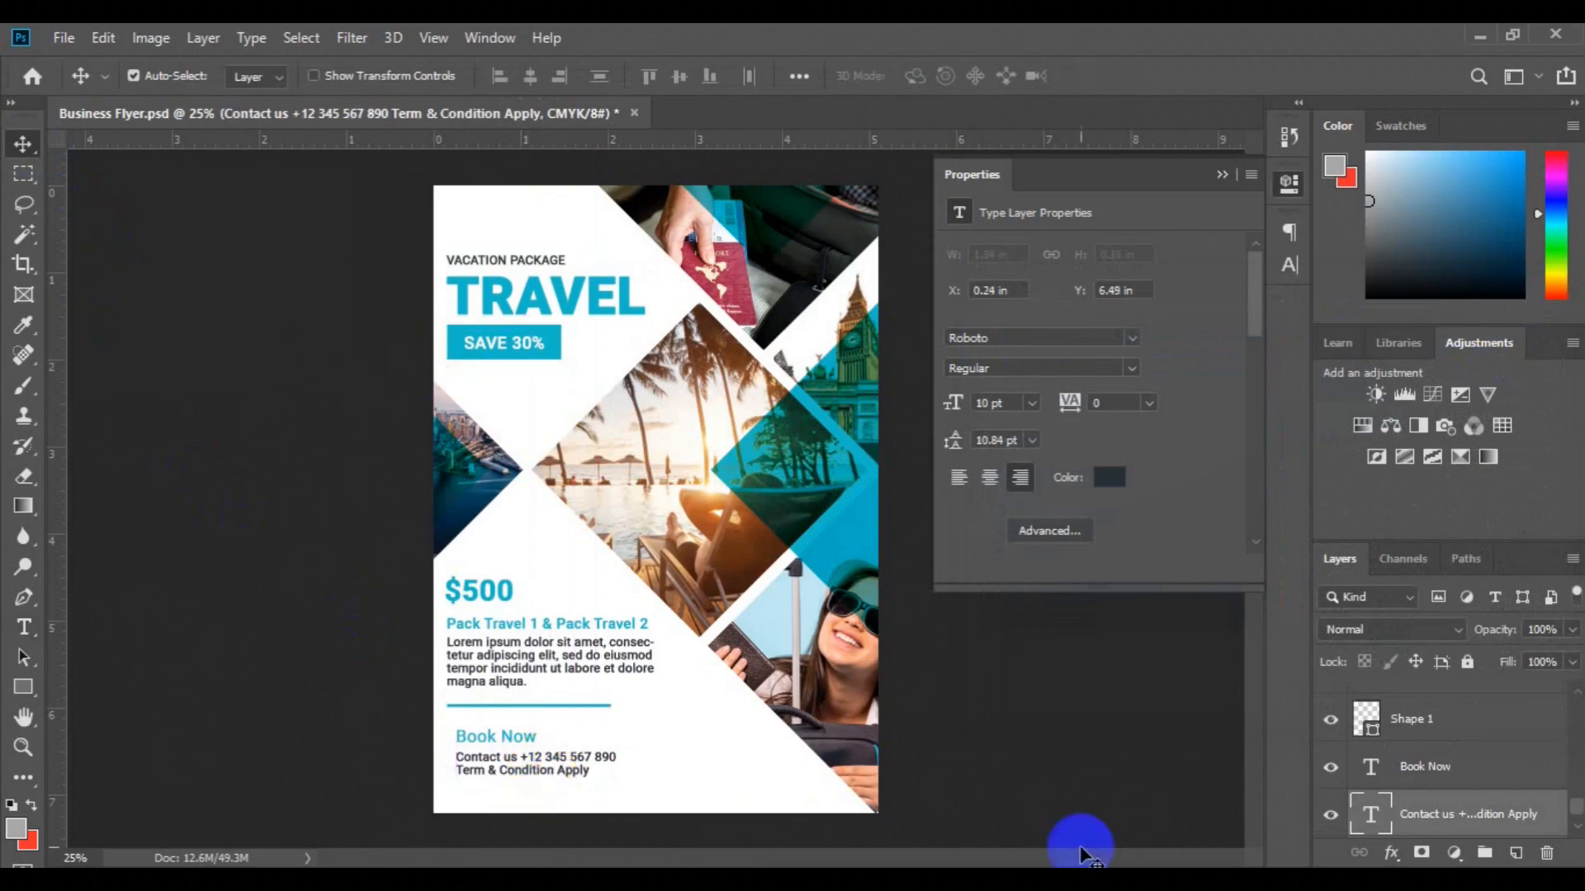
{"action": "left_click", "coordinate": [1446, 768], "text": "shift"}
{"action": "left_click", "coordinate": [500, 76]}
{"action": "key", "text": "ctrl+g"}
Step: Left-align the Book Now group with the horizontal line and group the two
{"action": "left_click", "coordinate": [1426, 748], "text": "shift"}
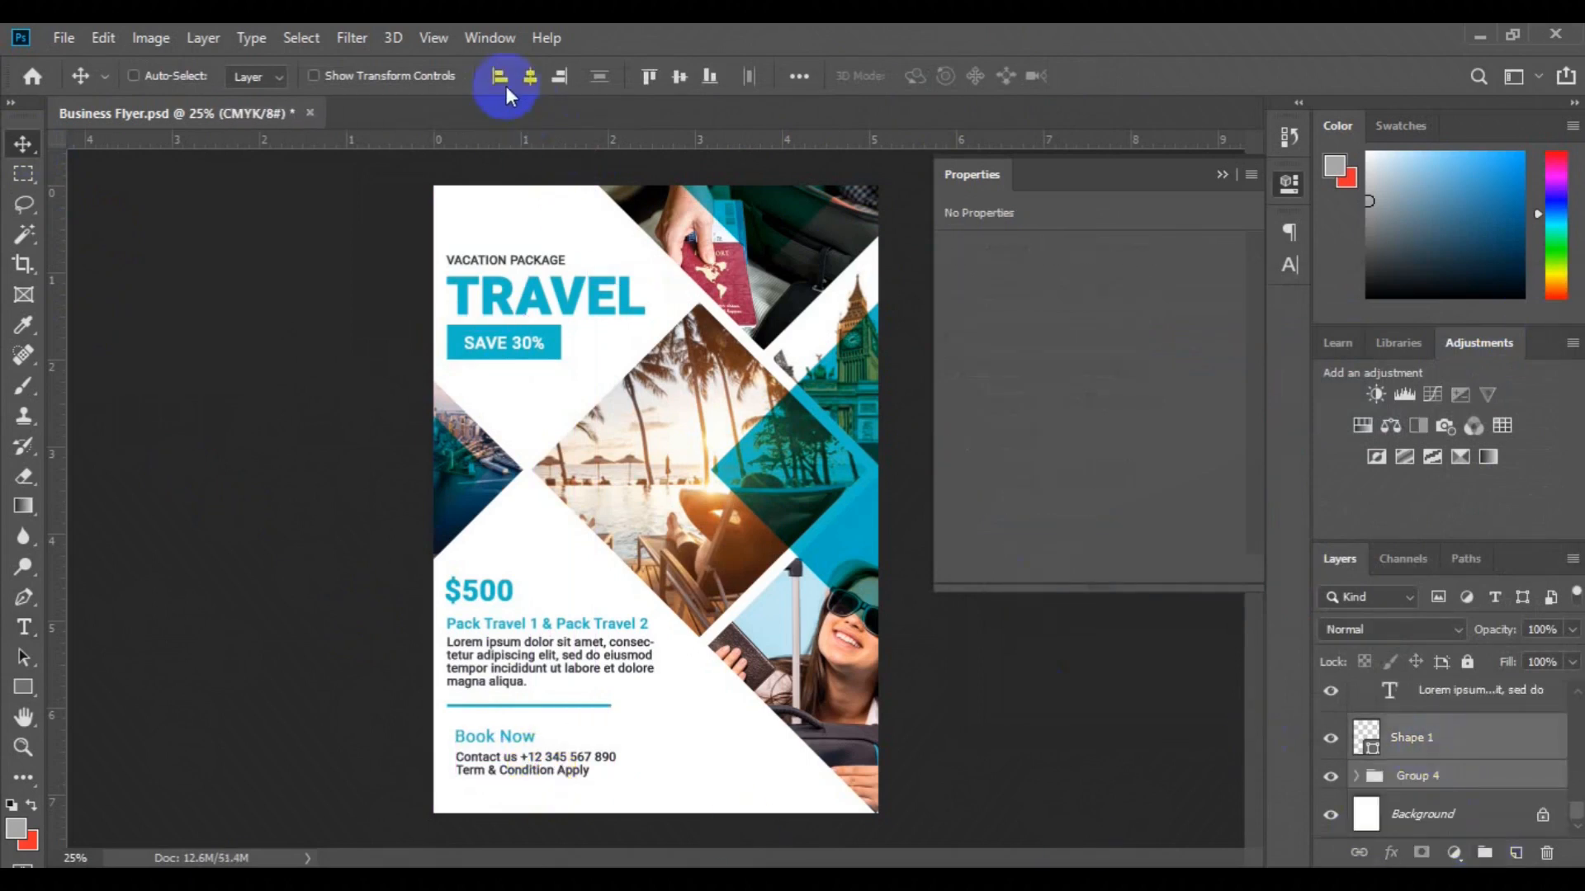
{"action": "left_click", "coordinate": [500, 76]}
{"action": "key", "text": "ctrl+g"}
Step: Group the Pack Travel and Lorem ipsum text group with the Book Now and horizontal line group
{"action": "left_click", "coordinate": [1486, 750]}
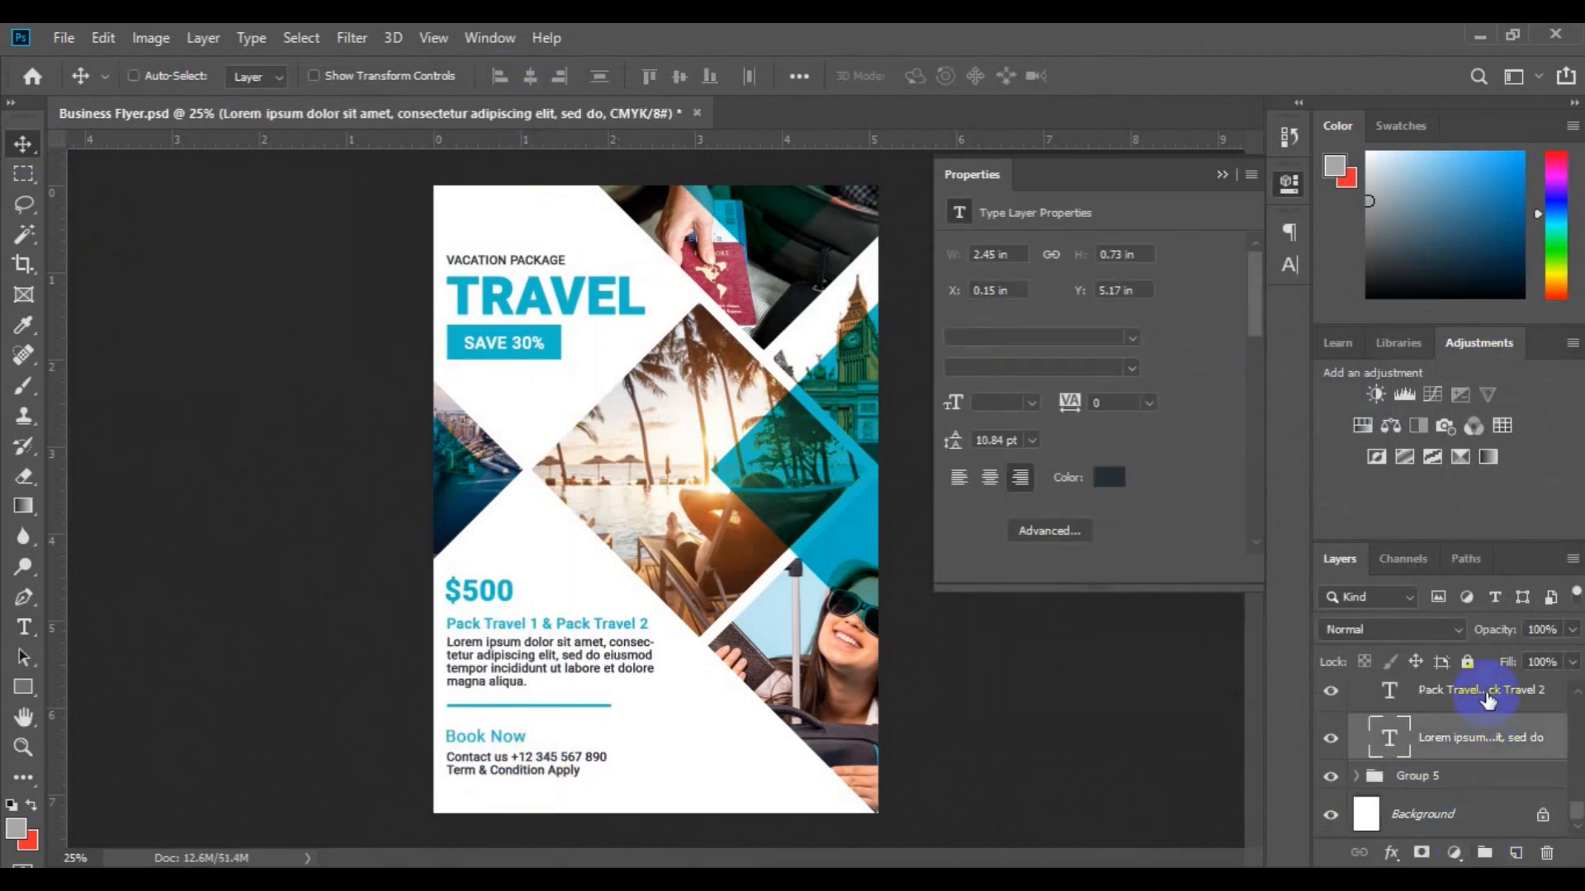
{"action": "left_click", "coordinate": [1478, 690], "text": "shift"}
{"action": "left_click_drag", "start_coordinate": [1579, 804], "coordinate": [1575, 794]}
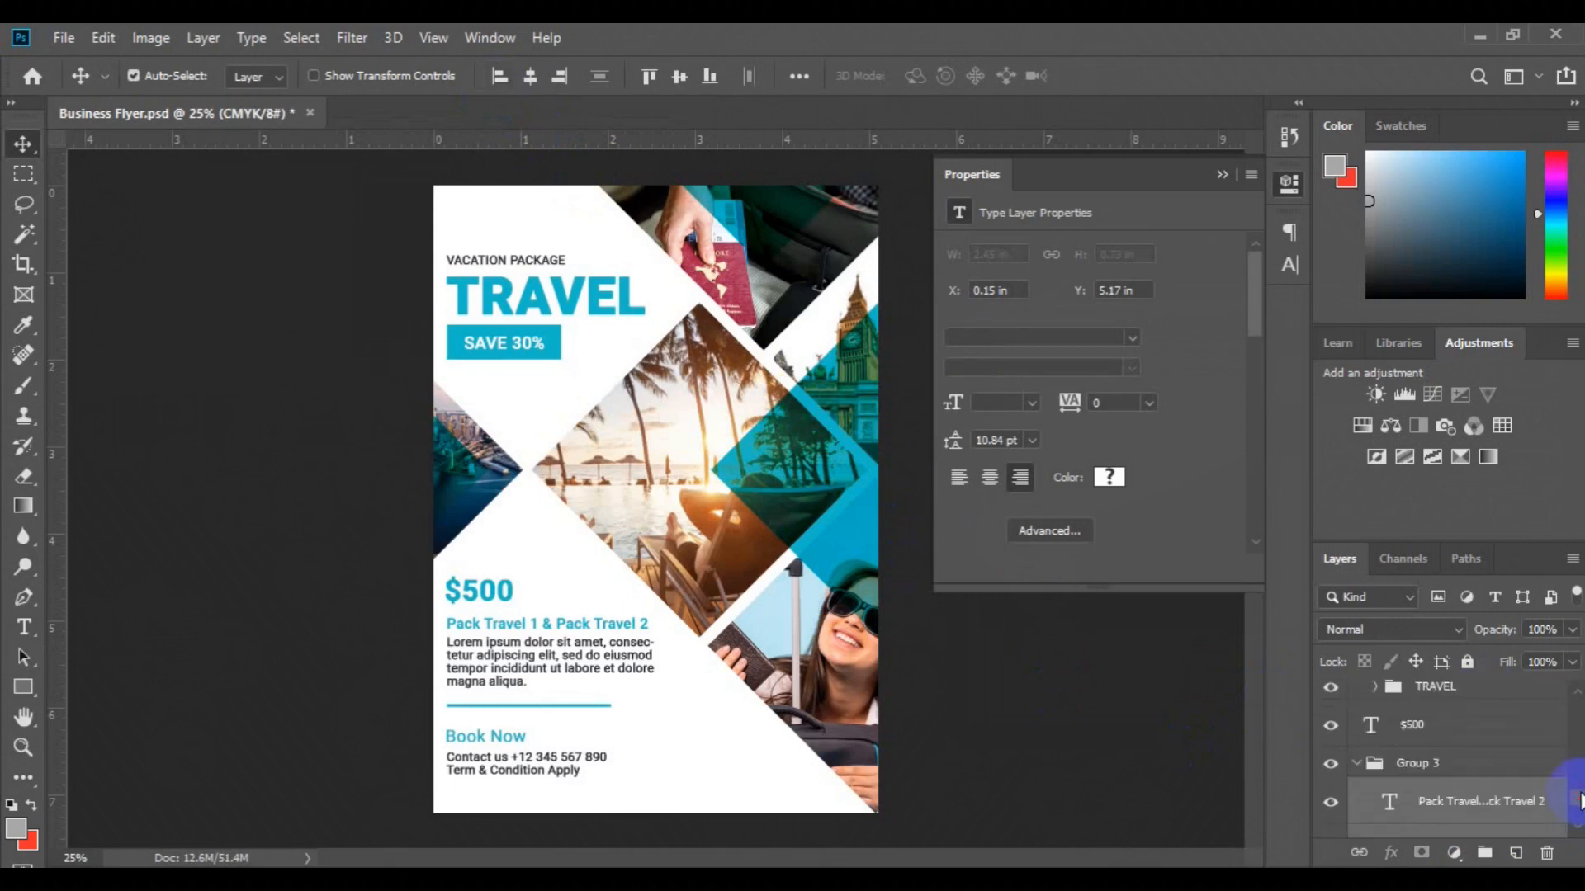
{"action": "left_click", "coordinate": [1357, 763]}
{"action": "left_click", "coordinate": [1420, 792], "text": "shift"}
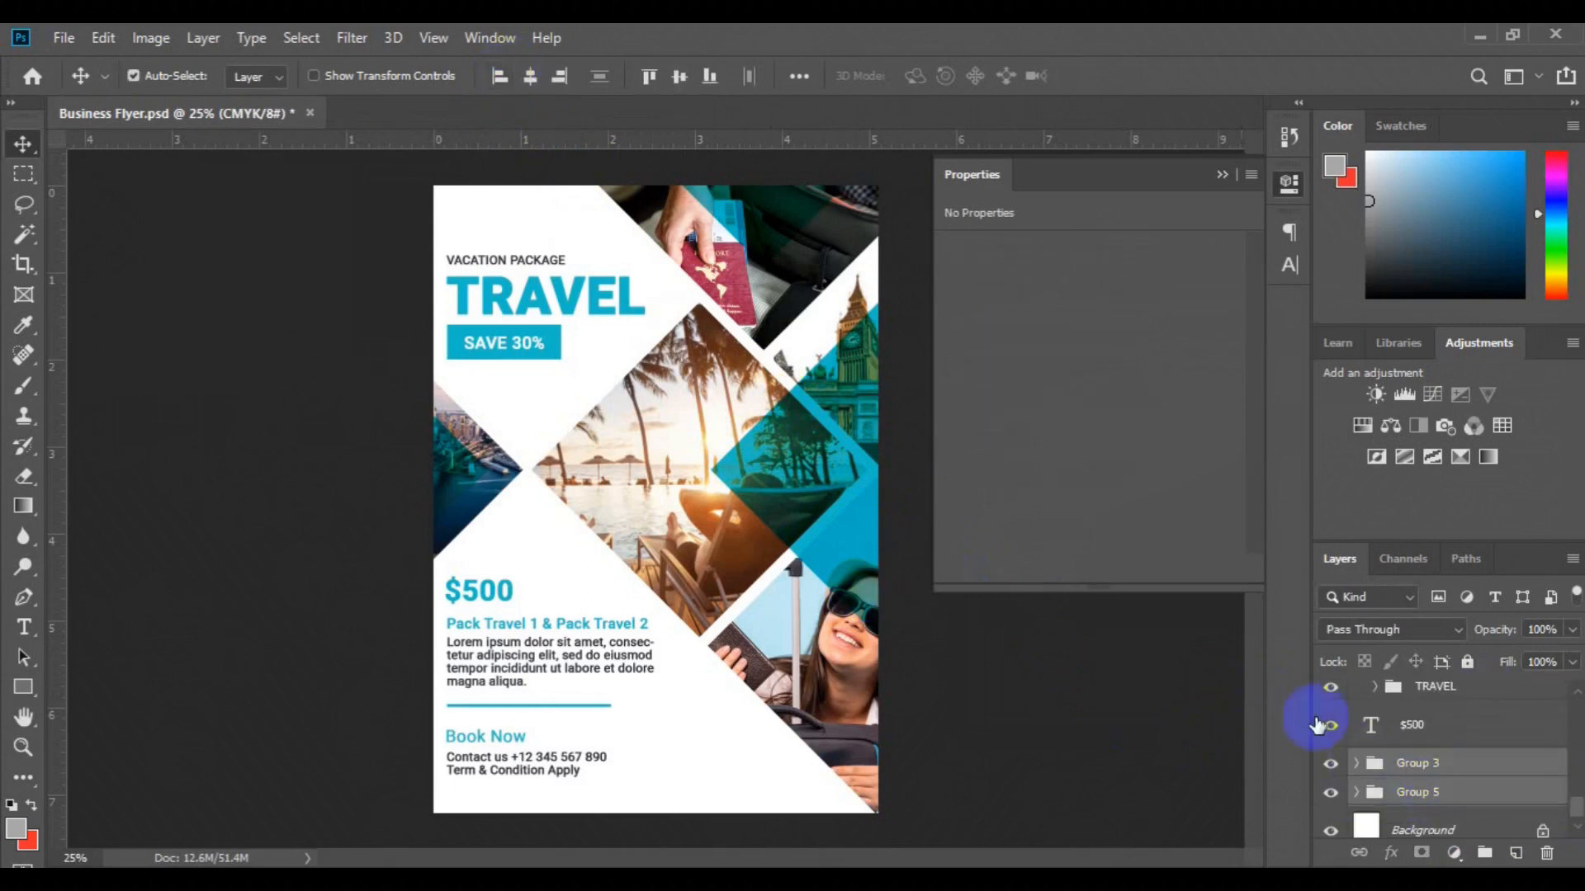
{"action": "left_click", "coordinate": [1485, 852]}
Step: Left-align the $500 text with the grouped package and contact texts and group them together
{"action": "left_click", "coordinate": [1426, 745], "text": "shift"}
{"action": "left_click", "coordinate": [499, 76]}
{"action": "left_click", "coordinate": [1485, 851]}
Step: Left-align the VACATION PACKAGE text with the TRAVEL group, and align that headline group with the lower $500 text group
{"action": "left_click", "coordinate": [1445, 749]}
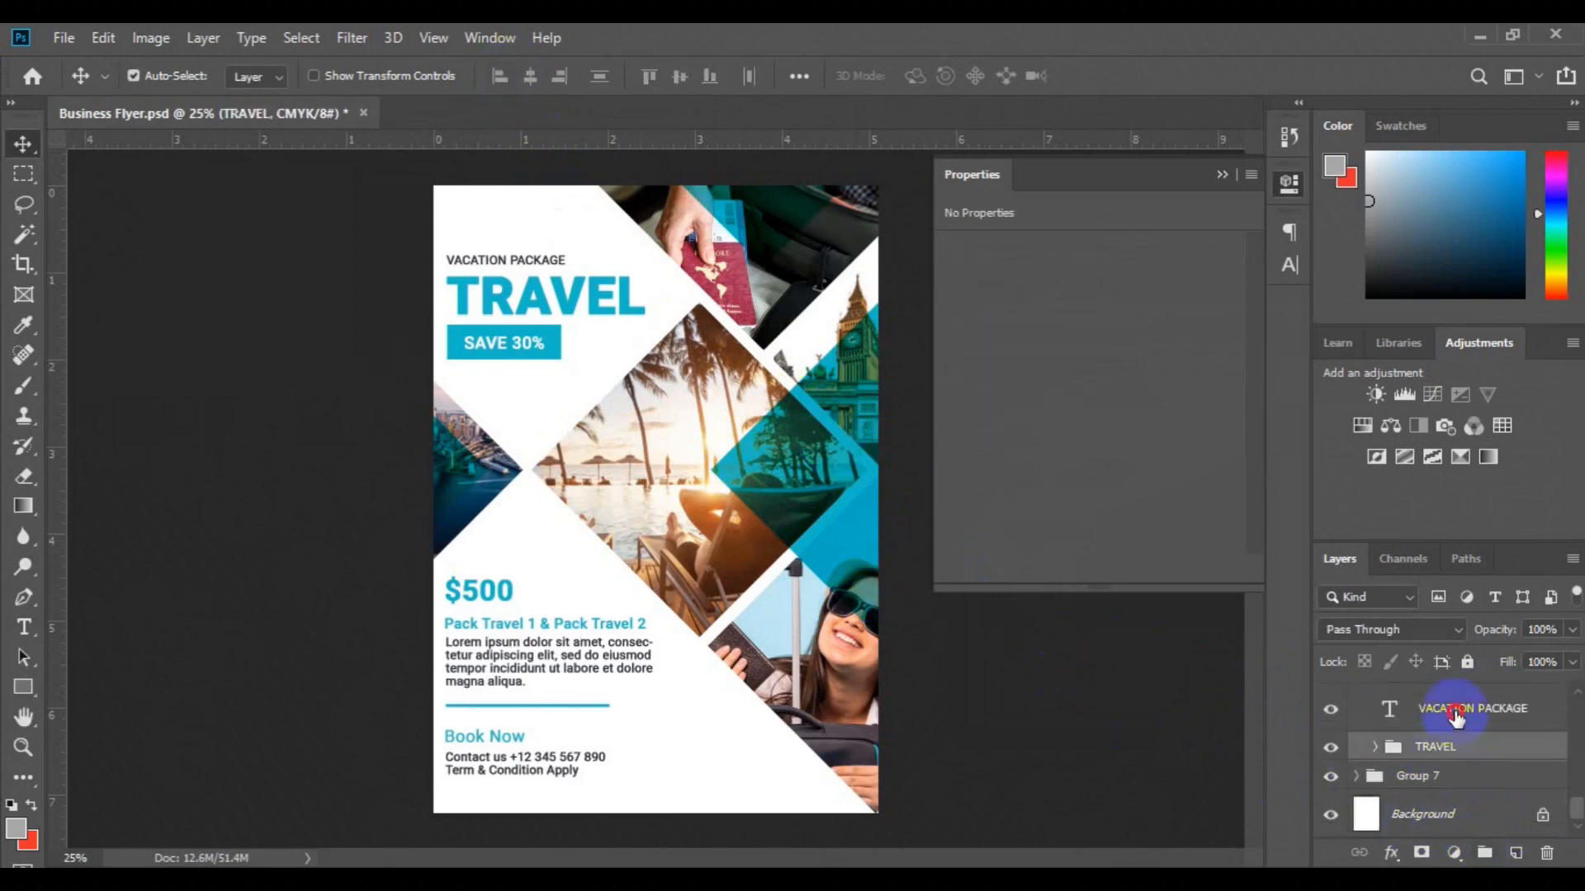
{"action": "left_click", "coordinate": [1455, 716], "text": "shift"}
{"action": "left_click", "coordinate": [500, 76]}
{"action": "left_click", "coordinate": [1485, 852]}
{"action": "left_click", "coordinate": [1358, 711]}
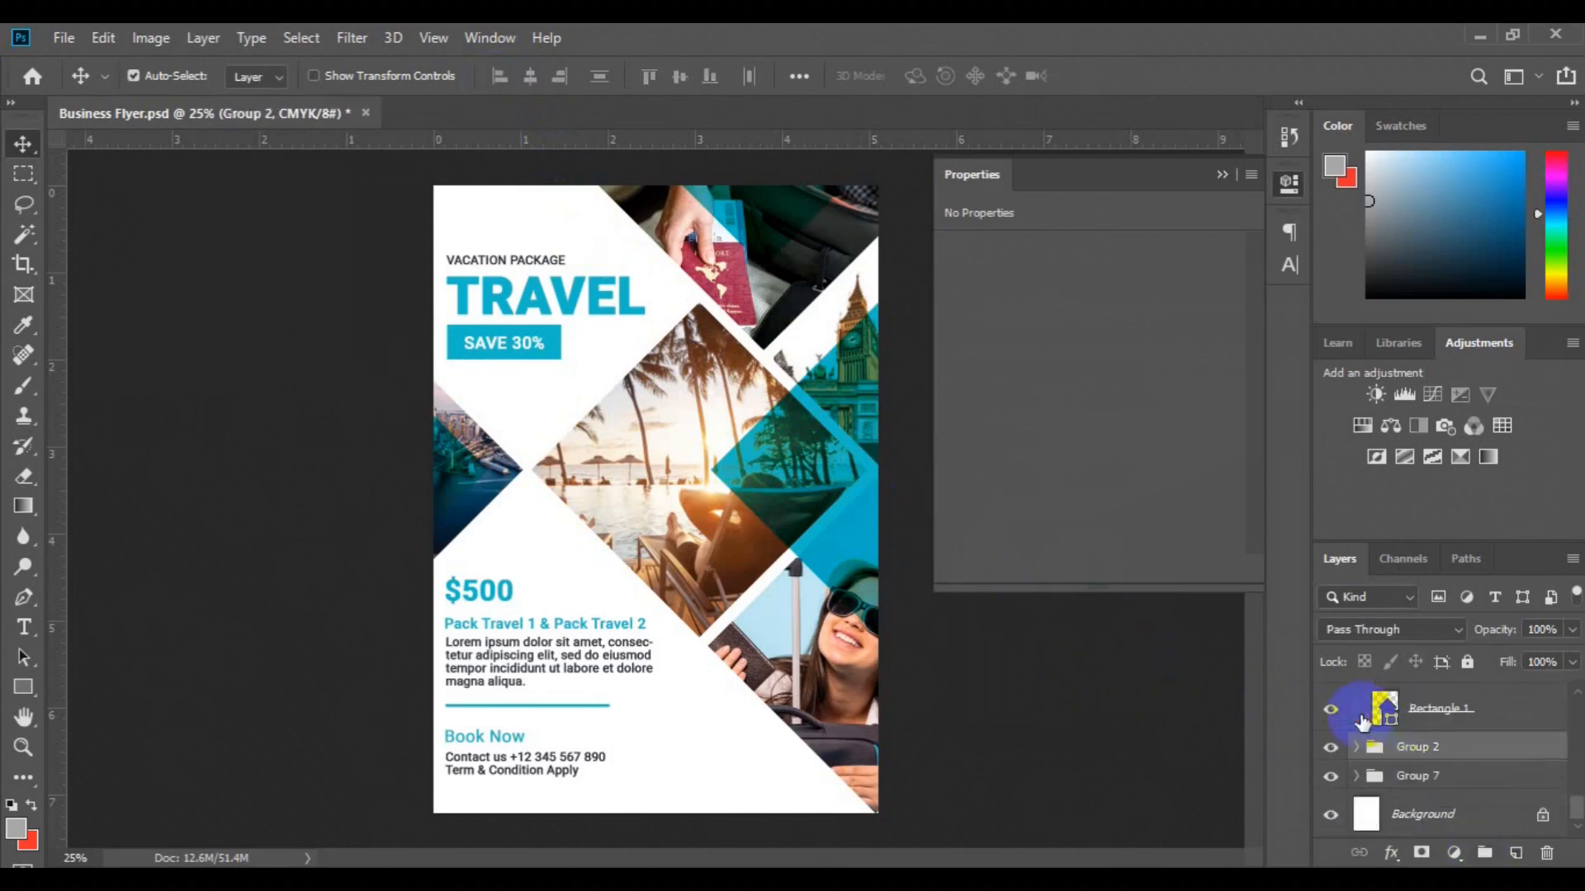
{"action": "left_click", "coordinate": [1420, 776], "text": "shift"}
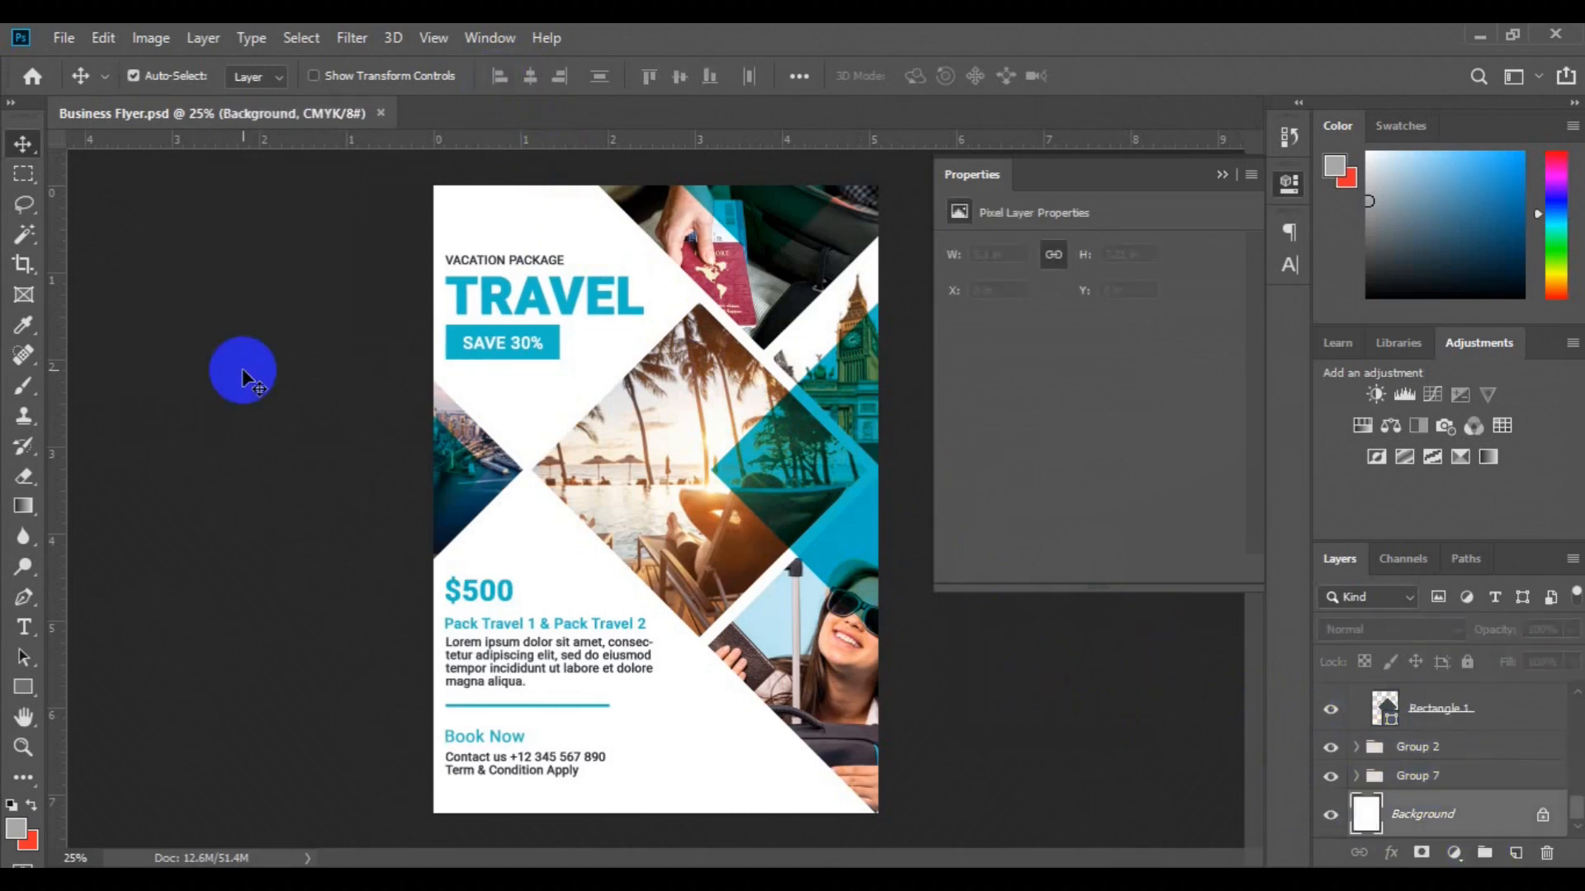
Step: Place the images3 QR code as an embedded object, scaled to about 0.74 in square, beside the contact text
{"action": "left_click", "coordinate": [64, 38]}
{"action": "left_click", "coordinate": [192, 484]}
{"action": "left_click", "coordinate": [773, 473]}
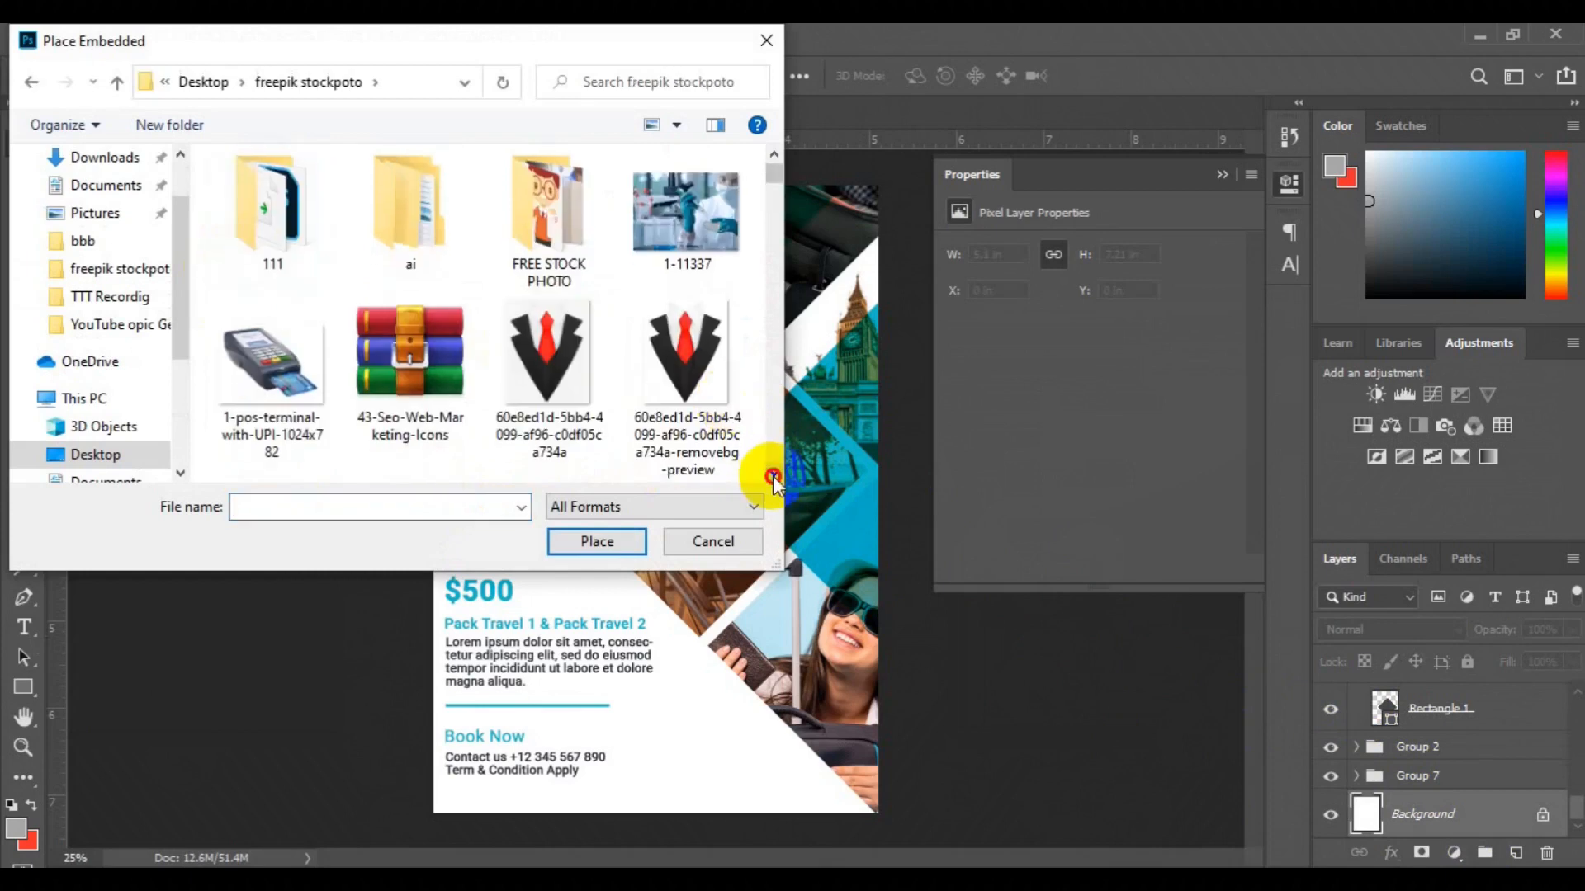
{"action": "left_click", "coordinate": [773, 475]}
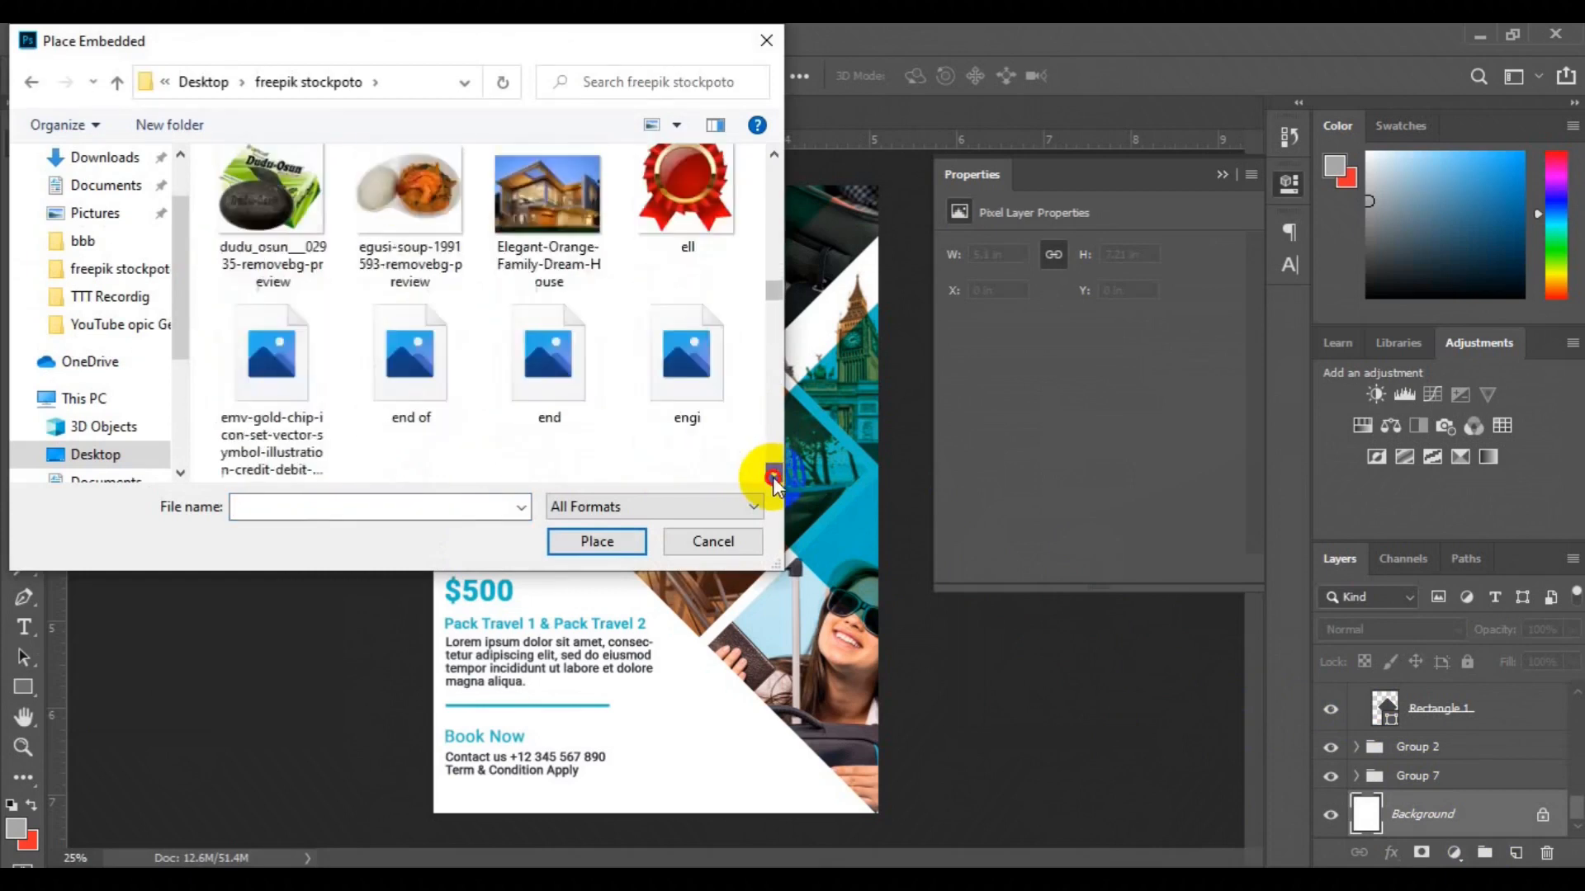
{"action": "left_click_drag", "start_coordinate": [776, 310], "coordinate": [778, 335]}
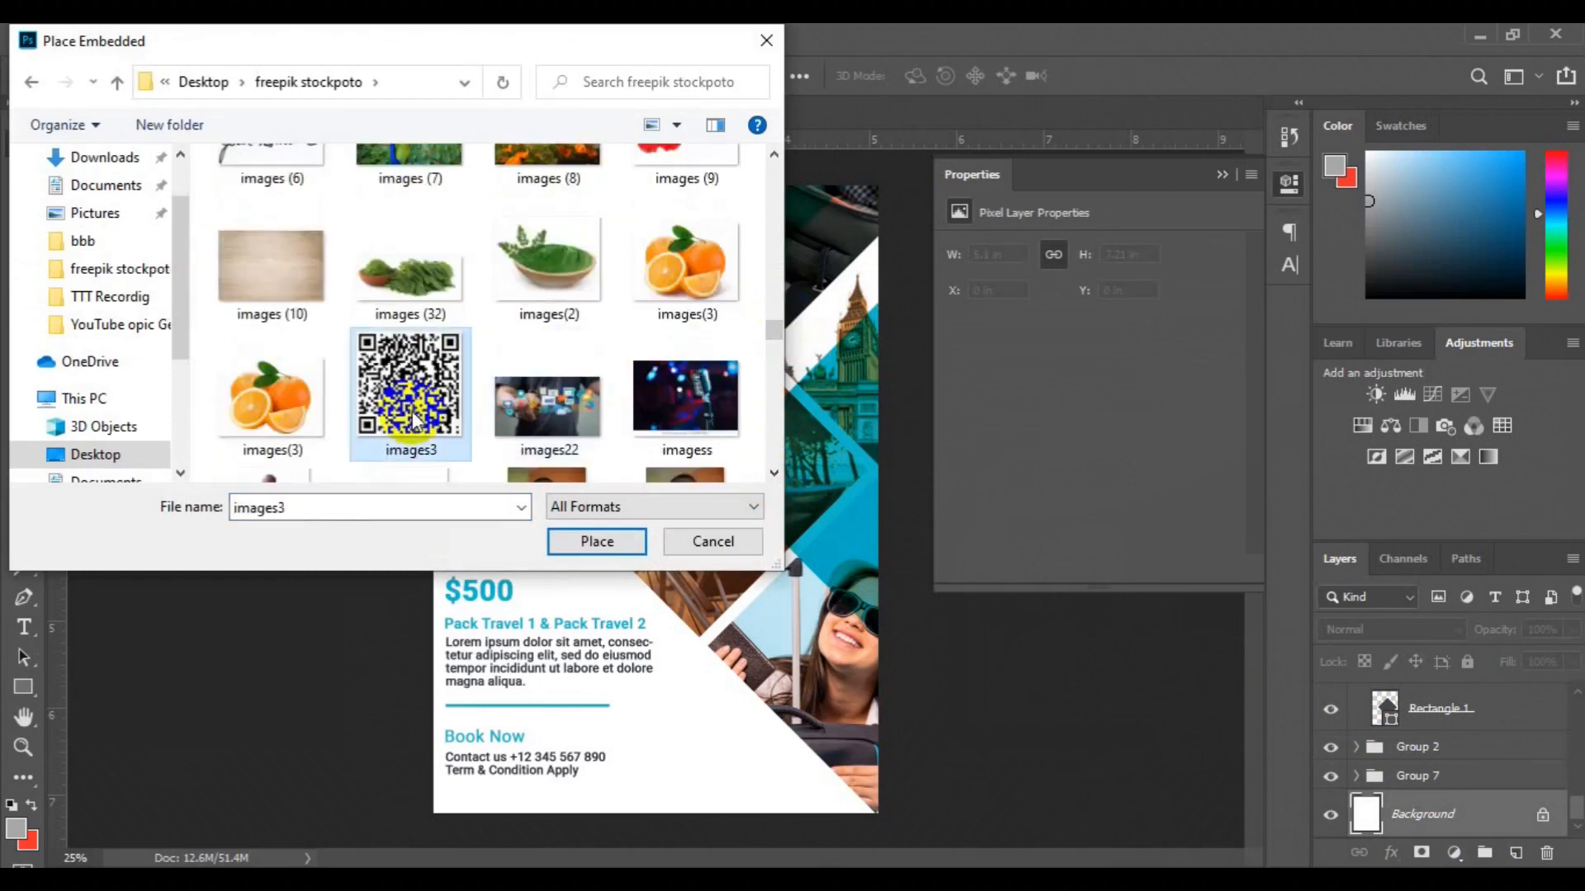
{"action": "left_click", "coordinate": [414, 434]}
{"action": "left_click", "coordinate": [603, 545]}
{"action": "left_click_drag", "start_coordinate": [786, 630], "coordinate": [703, 789]}
{"action": "left_click_drag", "start_coordinate": [701, 788], "coordinate": [677, 768]}
{"action": "key", "text": "Return"}
Step: Add the text FOR MORE INFORMATION ABOUT US beside the QR code in 10 pt Roboto with the copied dark colour
{"action": "key", "text": "t"}
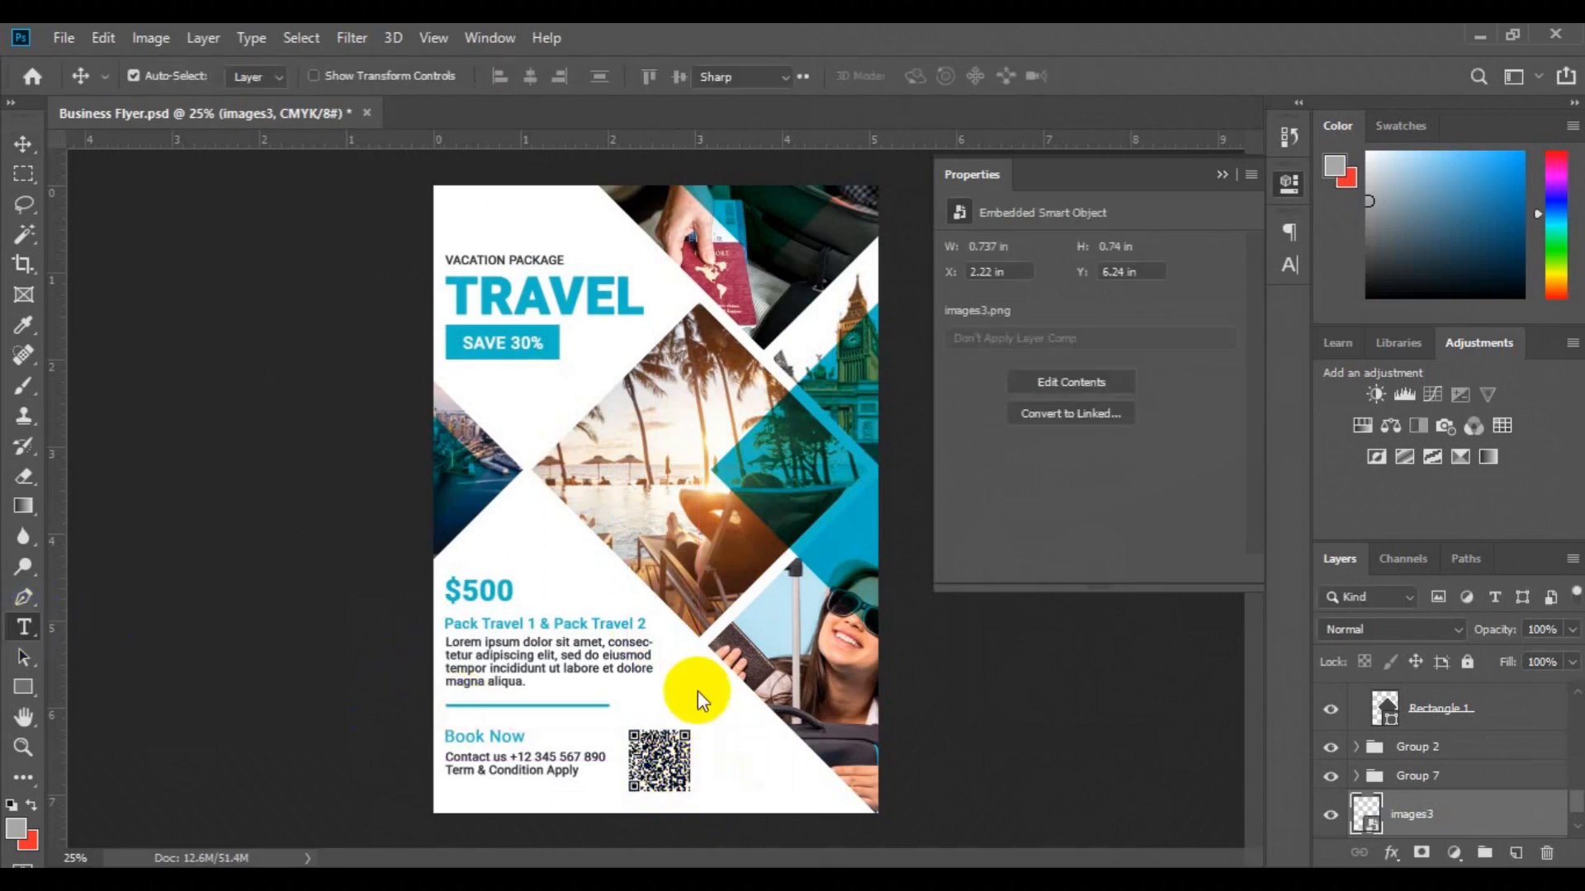
{"action": "left_click", "coordinate": [710, 749]}
{"action": "left_click", "coordinate": [930, 76]}
{"action": "double_click", "coordinate": [1364, 708]}
{"action": "key", "text": "ctrl+v"}
{"action": "left_click", "coordinate": [1486, 329]}
{"action": "left_click", "coordinate": [511, 74]}
{"action": "left_click", "coordinate": [496, 209]}
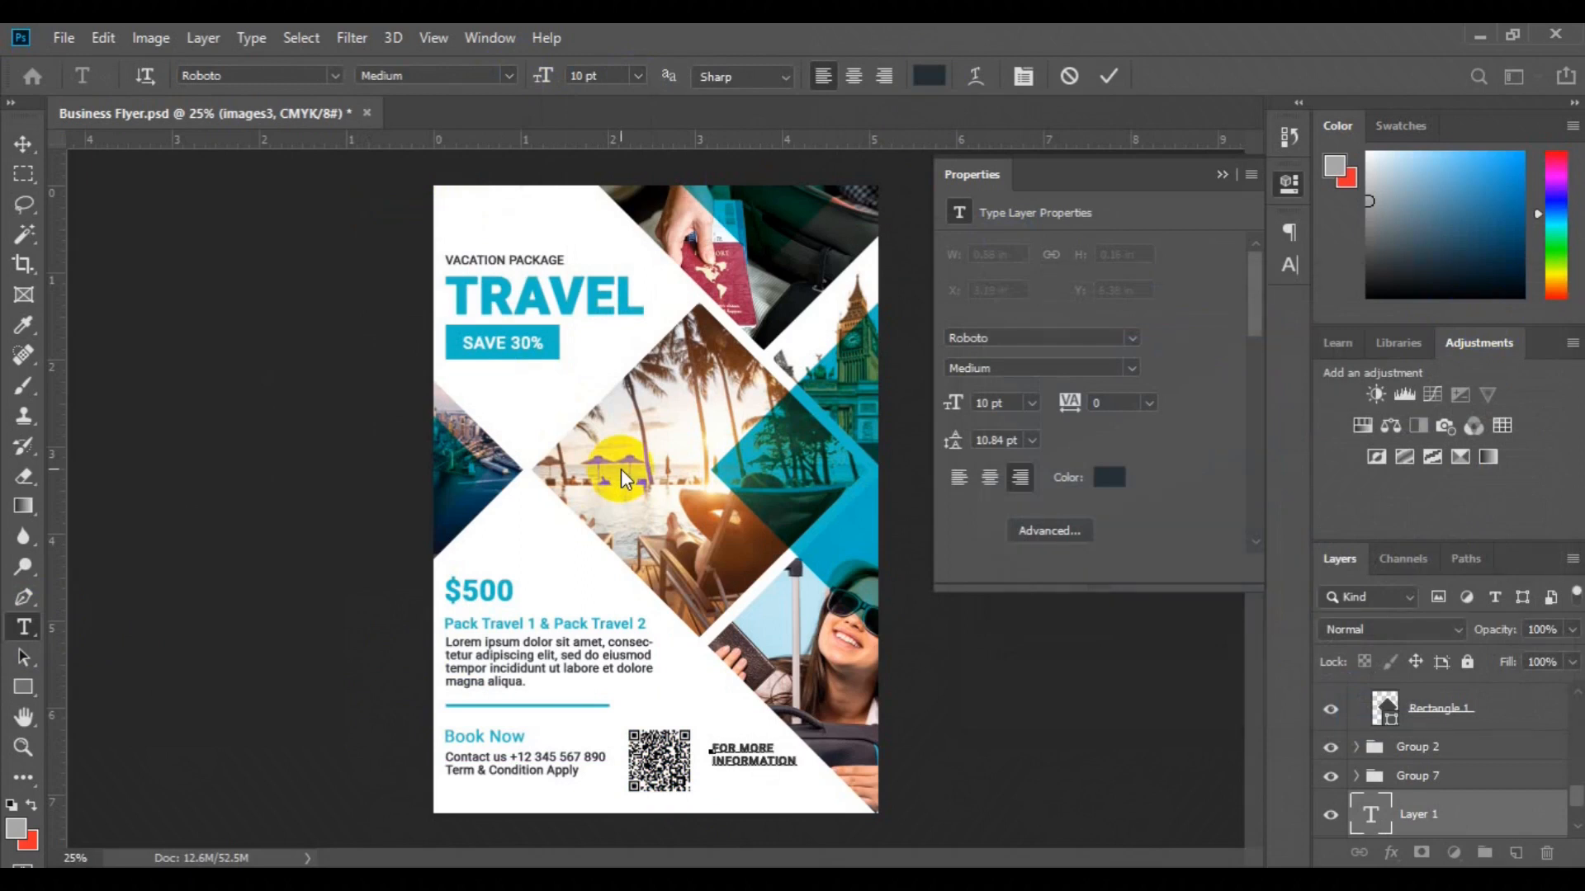
{"action": "left_click", "coordinate": [507, 81]}
{"action": "left_click", "coordinate": [495, 135]}
{"action": "left_click", "coordinate": [24, 144]}
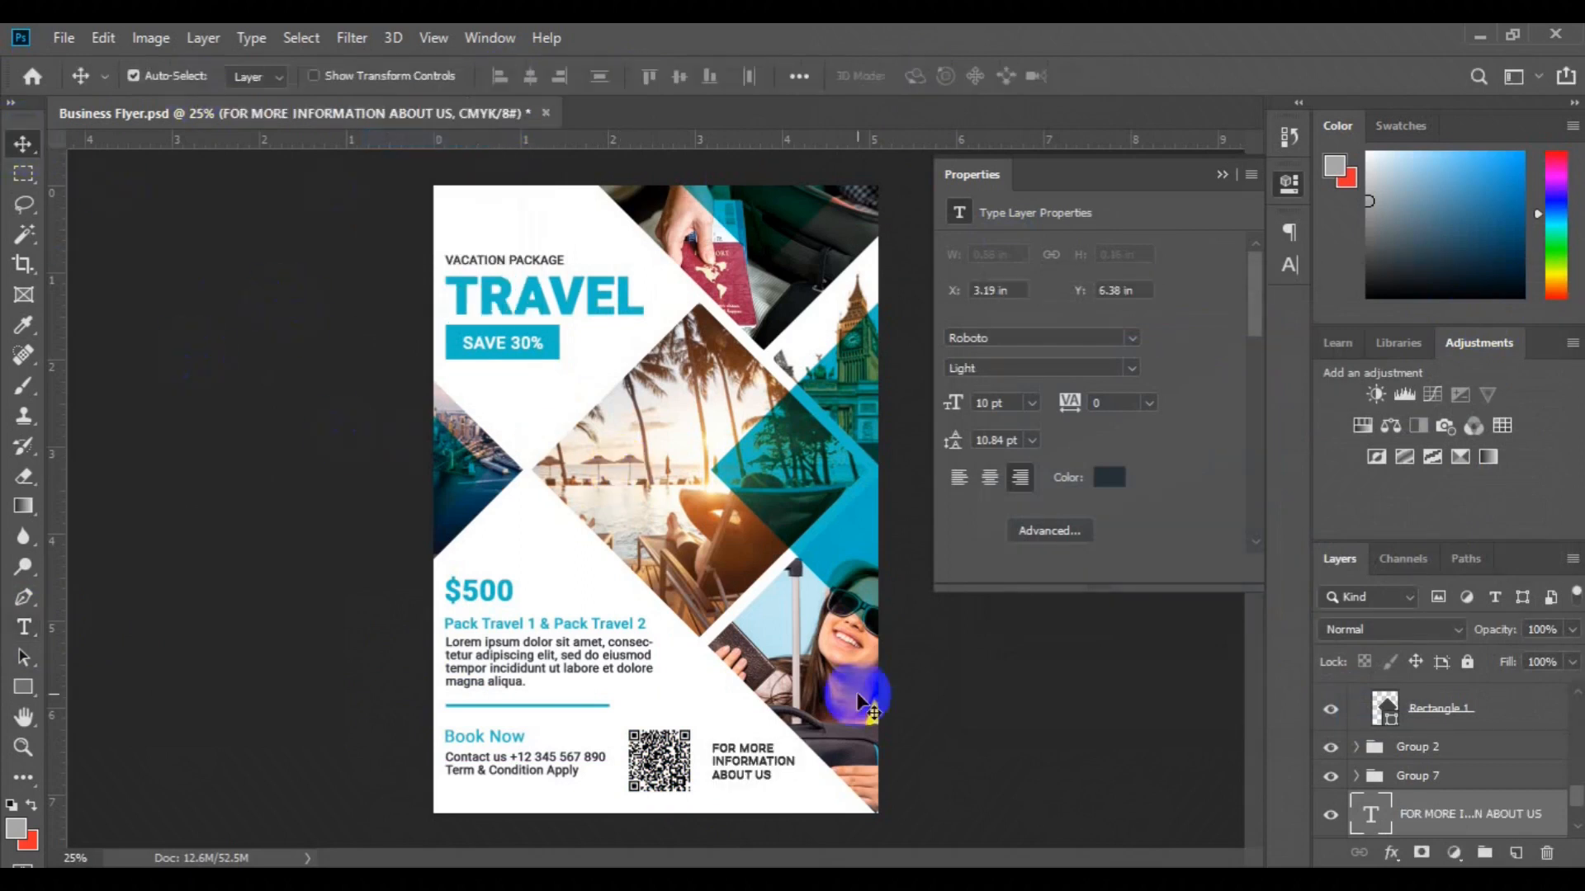
Step: Apply the Light weight to the FOR MORE INFORMATION ABOUT US text and move it closer to the QR code
{"action": "double_click", "coordinate": [753, 766]}
{"action": "left_click", "coordinate": [24, 144]}
{"action": "left_click_drag", "start_coordinate": [746, 762], "coordinate": [730, 760]}
Step: Group the information text with the QR code image and name the group QR CODE
{"action": "left_click_drag", "start_coordinate": [1575, 797], "coordinate": [1575, 802]}
{"action": "left_click", "coordinate": [1436, 816], "text": "ctrl"}
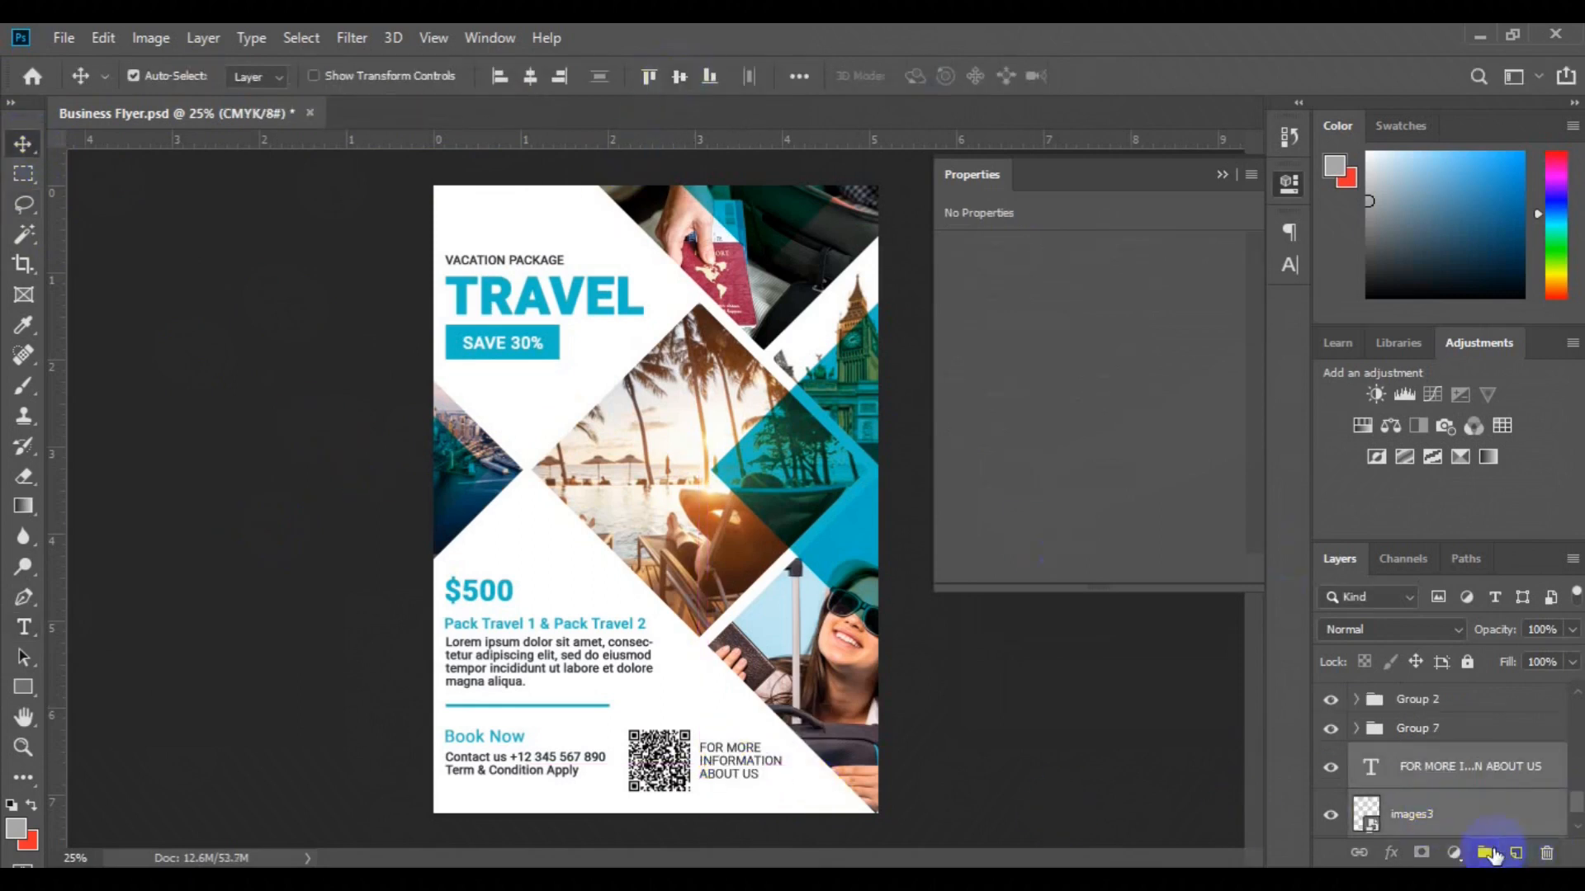
{"action": "left_click", "coordinate": [1486, 854]}
{"action": "double_click", "coordinate": [1413, 776]}
Step: Move the group with the $500, package and Book Now texts slightly down the flyer
{"action": "left_click", "coordinate": [1416, 747]}
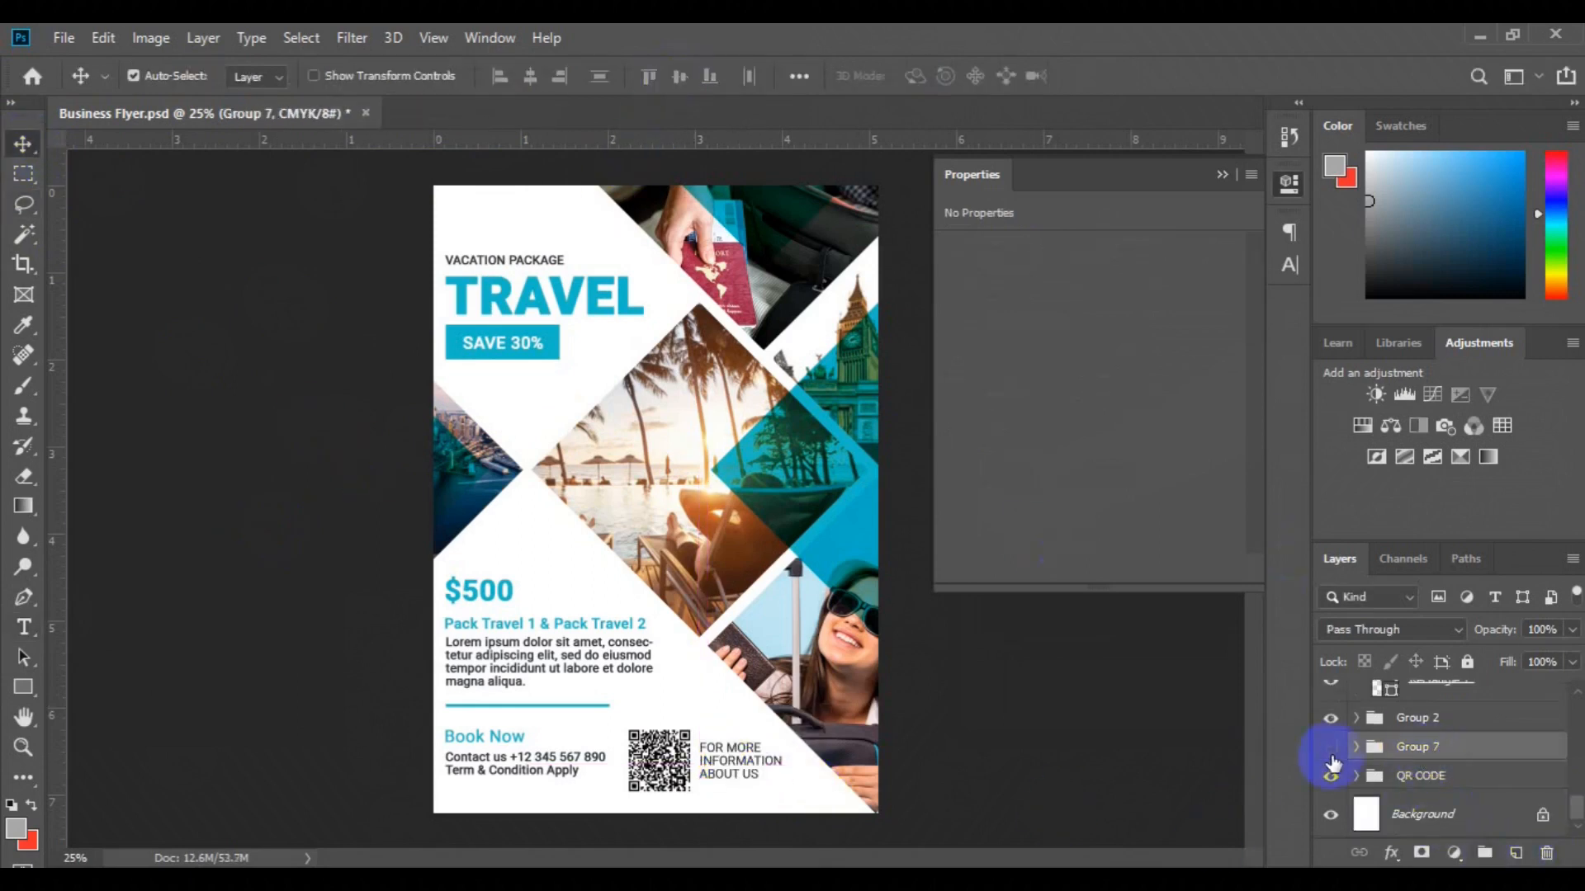
{"action": "left_click", "coordinate": [1329, 747]}
{"action": "key", "text": "ctrl+t"}
{"action": "left_click_drag", "start_coordinate": [538, 710], "coordinate": [538, 726]}
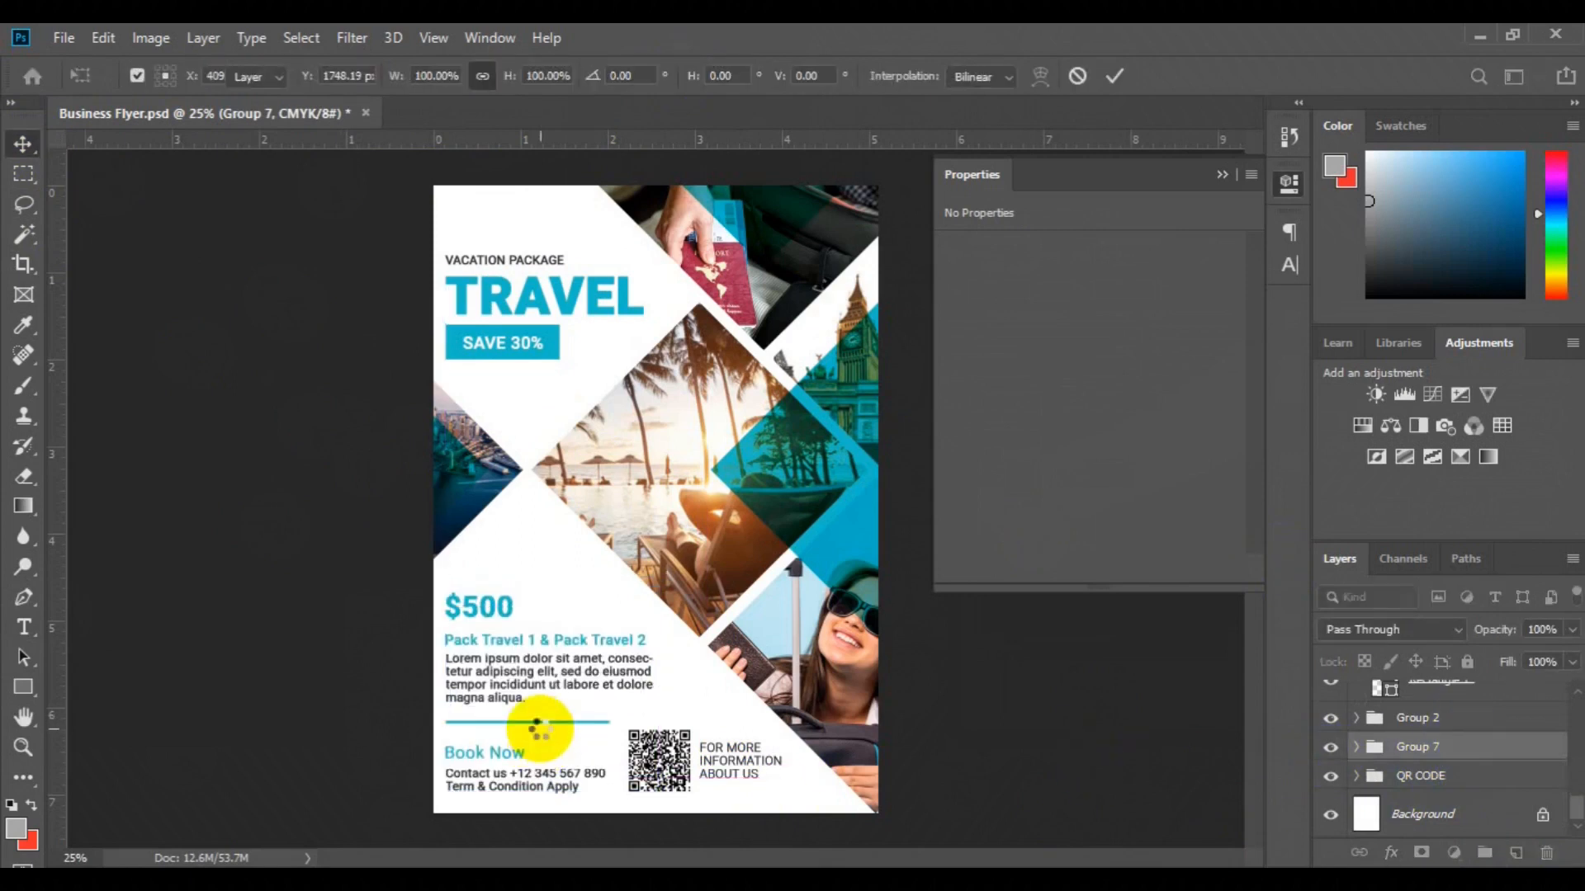
{"action": "key", "text": "Return"}
Step: Draw a small teal bass clef custom shape without stroke above the VACATION PACKAGE text as a logo
{"action": "left_click", "coordinate": [1460, 805]}
{"action": "left_click_drag", "start_coordinate": [31, 692], "coordinate": [124, 799]}
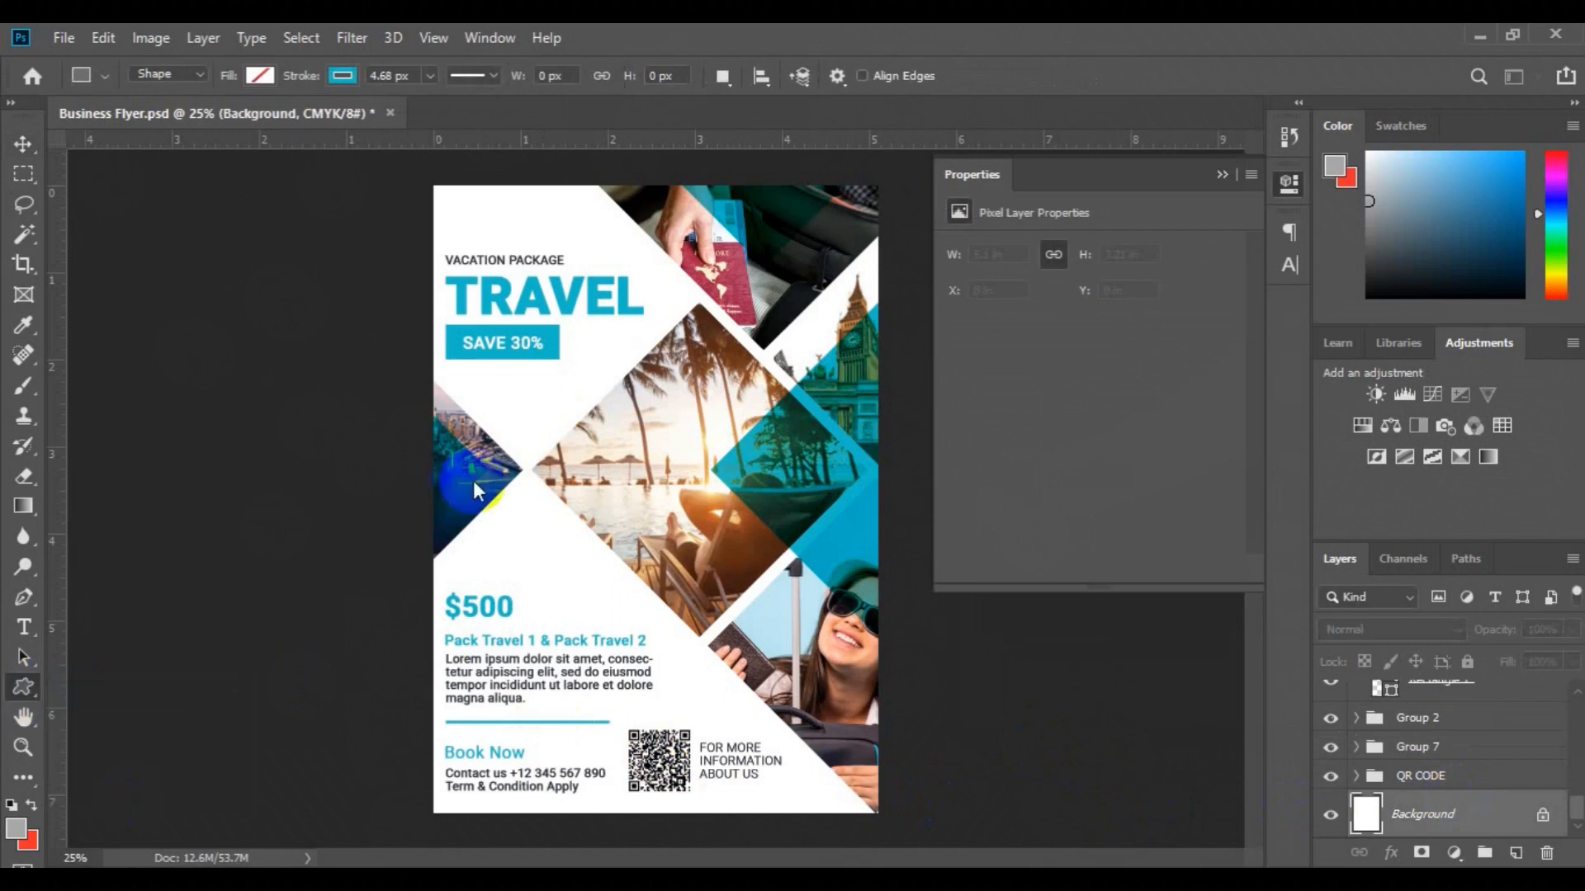
{"action": "left_click", "coordinate": [941, 75]}
{"action": "left_click", "coordinate": [924, 417]}
{"action": "left_click", "coordinate": [338, 76]}
{"action": "left_click", "coordinate": [261, 75]}
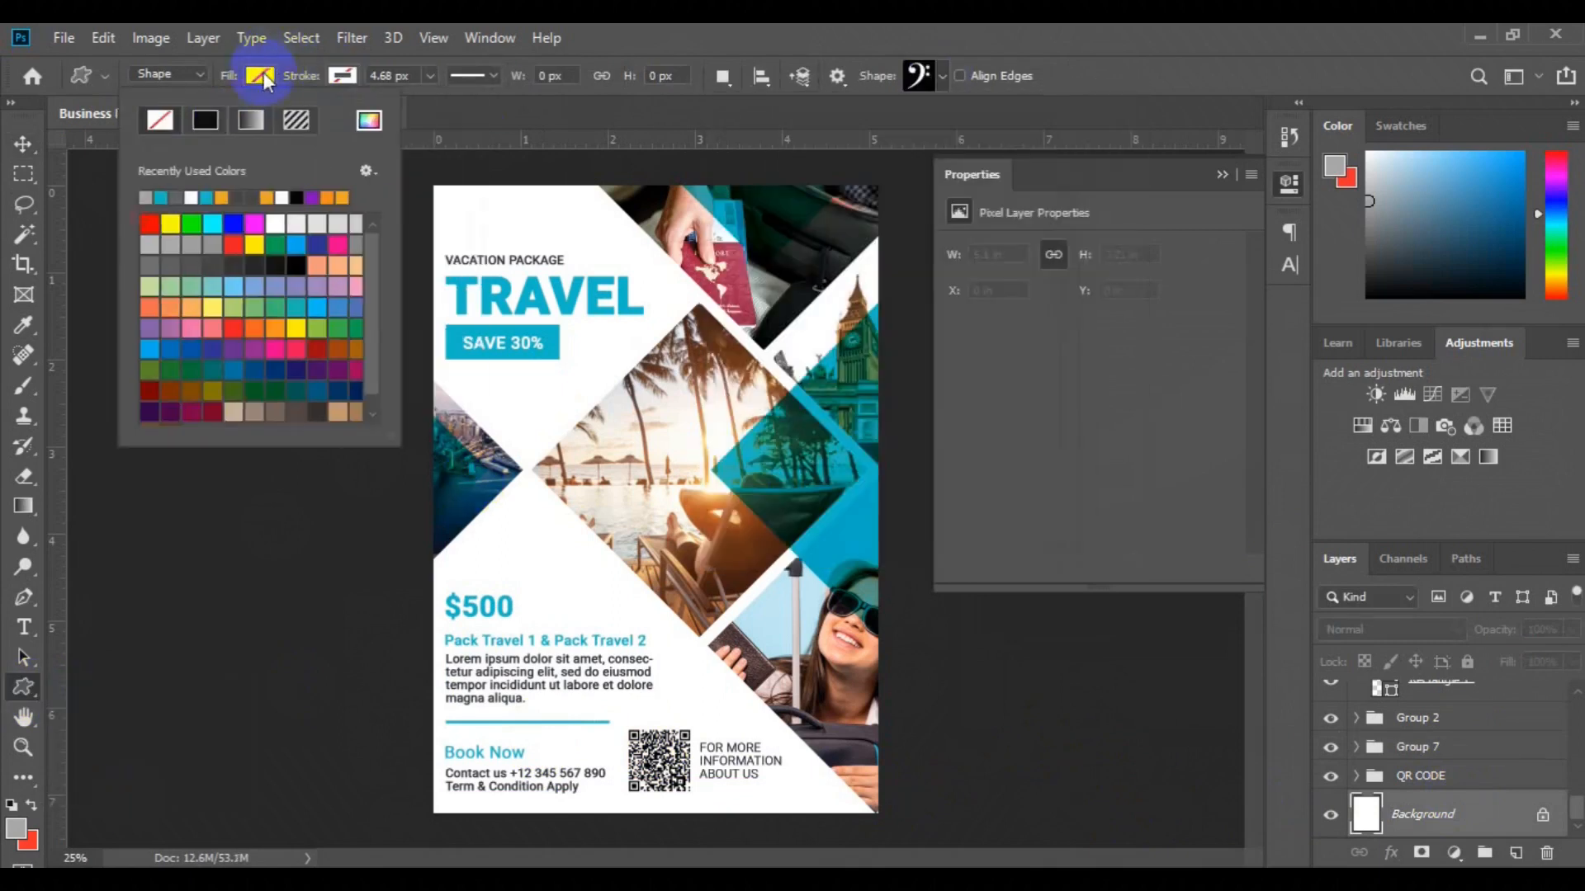
{"action": "left_click", "coordinate": [27, 693]}
{"action": "left_click_drag", "start_coordinate": [456, 201], "coordinate": [474, 235]}
Step: Move the bass clef logo down closer to the VACATION PACKAGE text and adjust it with Free Transform
{"action": "key", "text": "v"}
{"action": "key", "text": "ctrl+plus"}
{"action": "key", "text": "space"}
{"action": "left_click_drag", "start_coordinate": [619, 434], "coordinate": [641, 660]}
{"action": "left_click_drag", "start_coordinate": [405, 367], "coordinate": [424, 408]}
{"action": "key", "text": "ctrl+t"}
{"action": "left_click", "coordinate": [823, 611]}
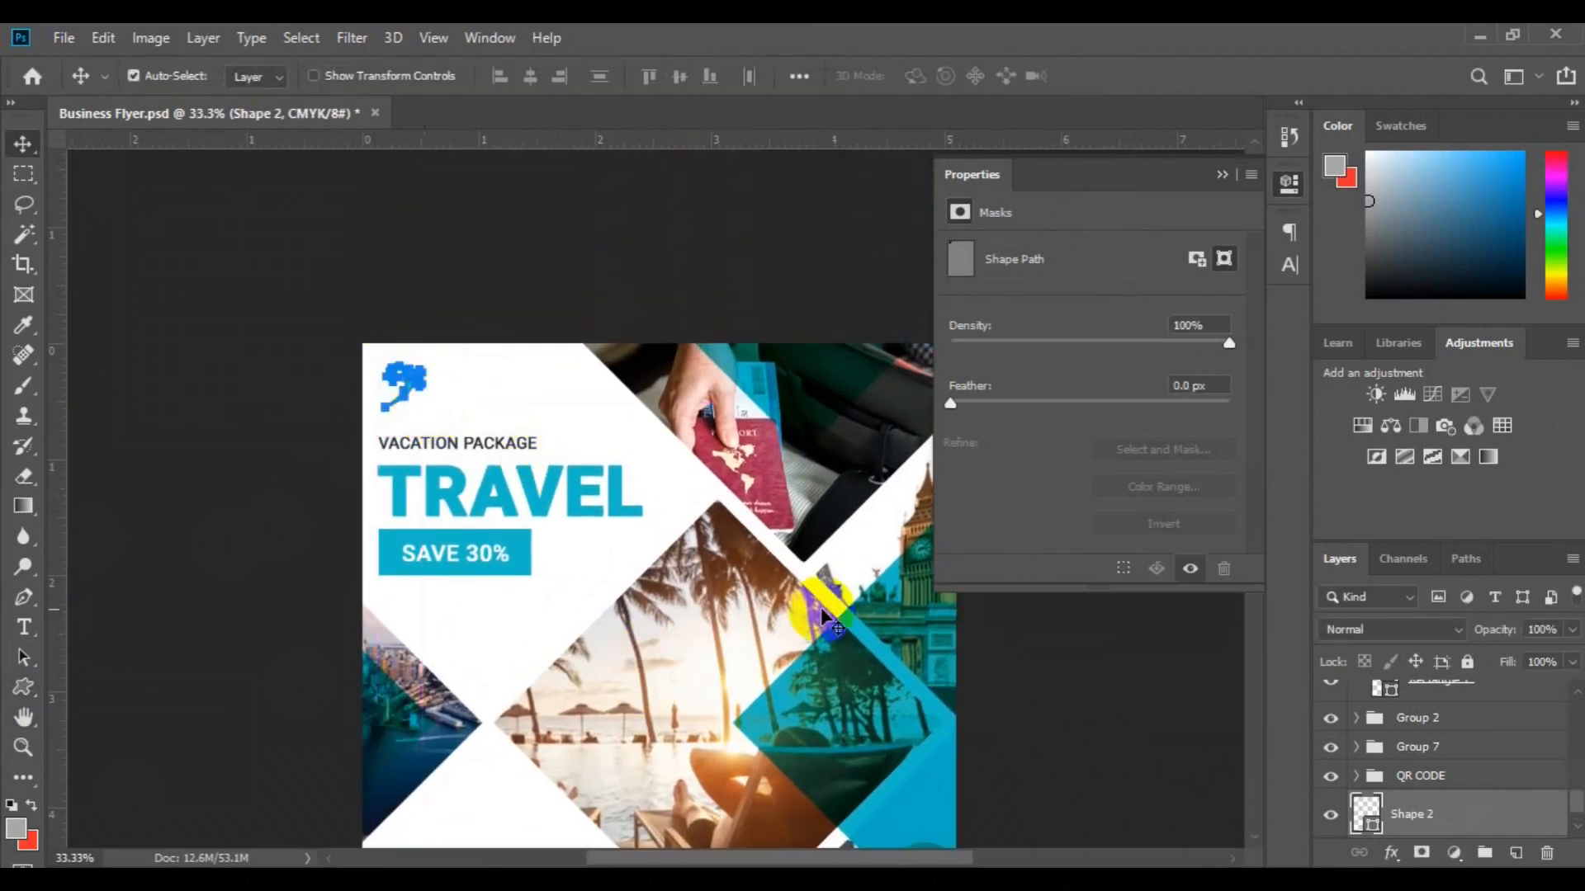
Step: Add the text Fly High in 10 pt Roboto Medium and position it right beside the bass clef logo
{"action": "key", "text": "t"}
{"action": "left_click", "coordinate": [506, 76]}
{"action": "left_click", "coordinate": [464, 208]}
{"action": "left_click", "coordinate": [430, 403]}
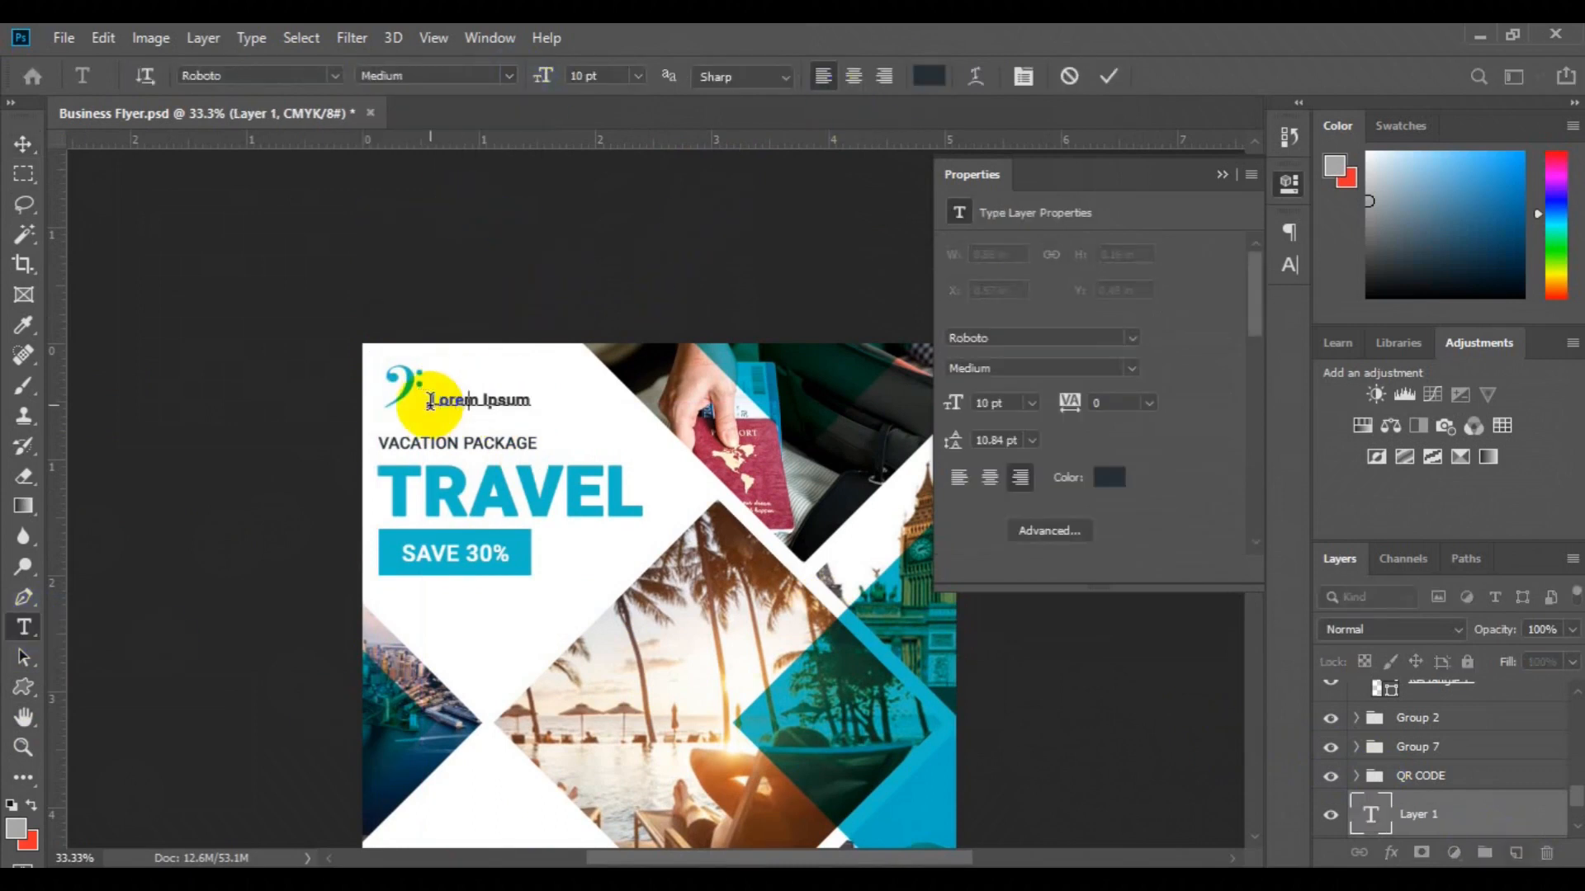
{"action": "left_click", "coordinate": [23, 144]}
{"action": "left_click_drag", "start_coordinate": [453, 408], "coordinate": [443, 407]}
Step: Bottom-align the Fly High text with the bass clef logo
{"action": "scroll", "coordinate": [1571, 796], "scroll_direction": "down", "scroll_amount": 2}
{"action": "left_click", "coordinate": [1493, 769], "text": "ctrl"}
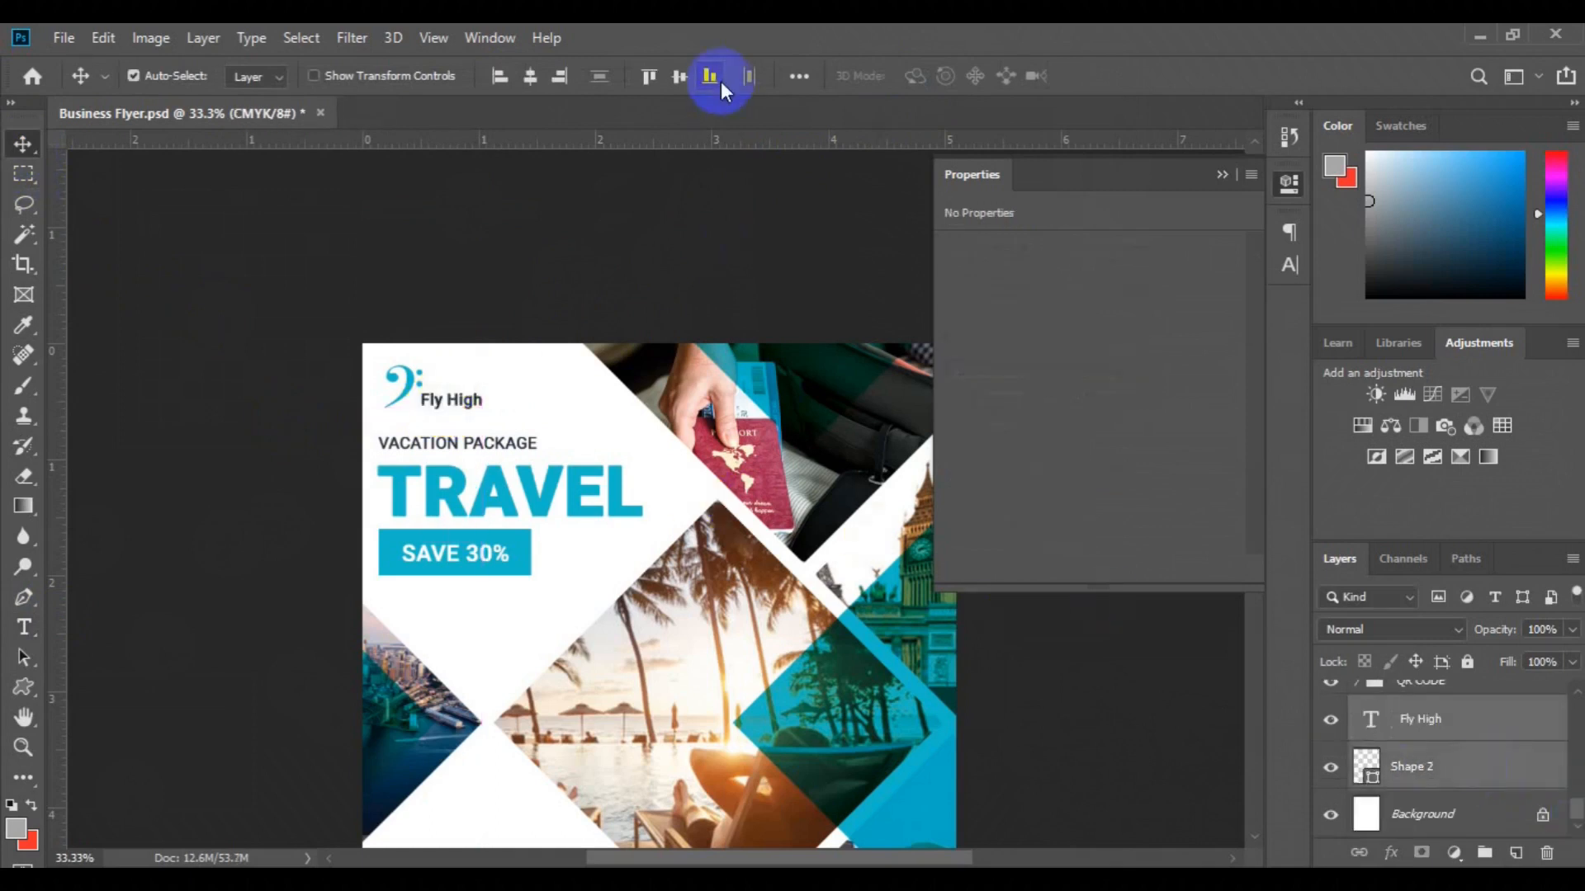